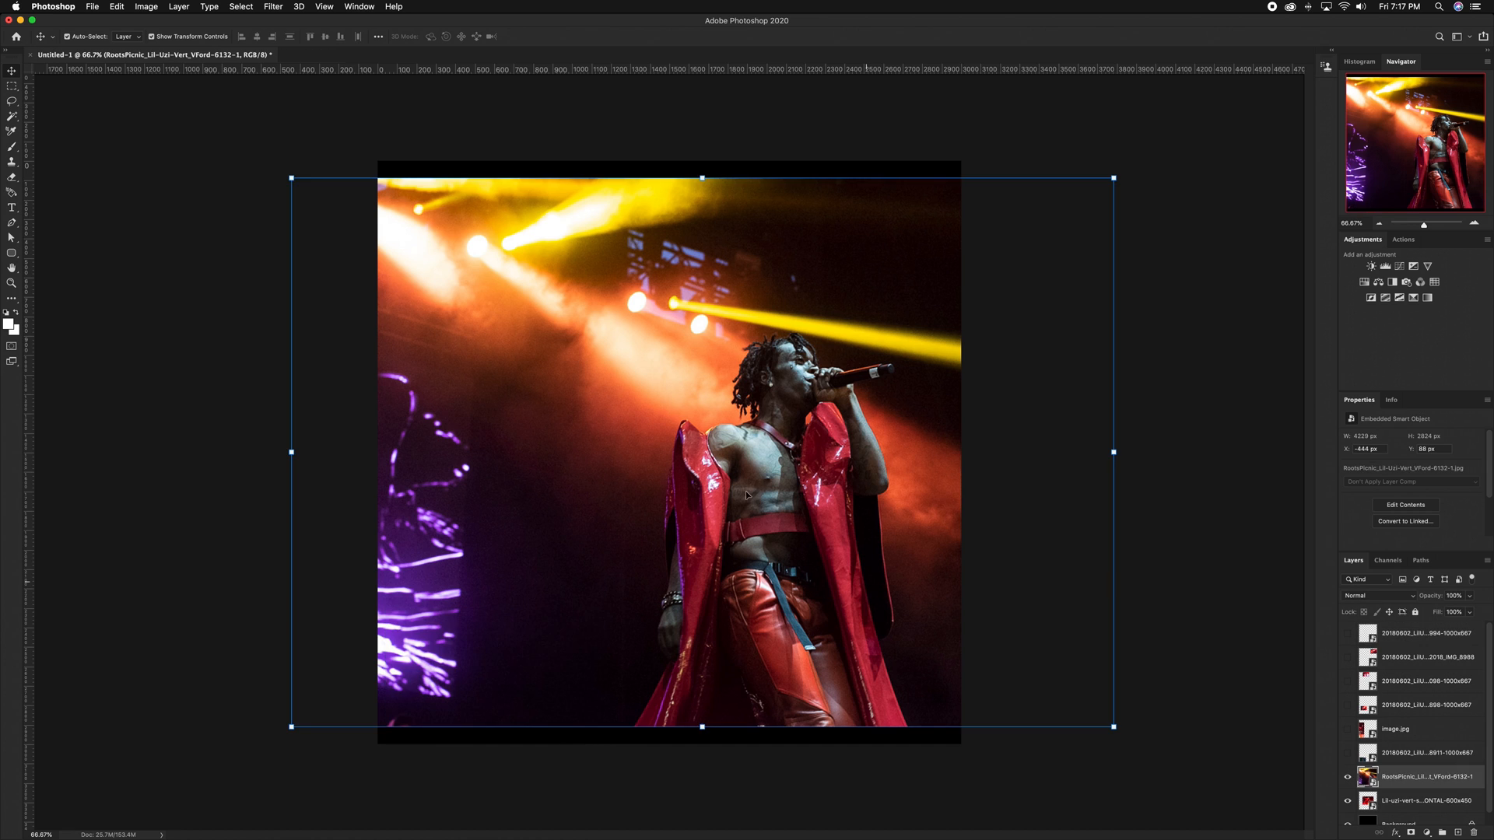
Scale the orange-lit stage photo down to about 2344 × 1565 px on the canvas and remove the other photo layer beneath it
left_click_drag(290, 178, 505, 281)
key("Return")
mouse_move(743, 454)
left_mouse_down()
mouse_move(743, 490)
mouse_move(743, 443)
left_mouse_up()
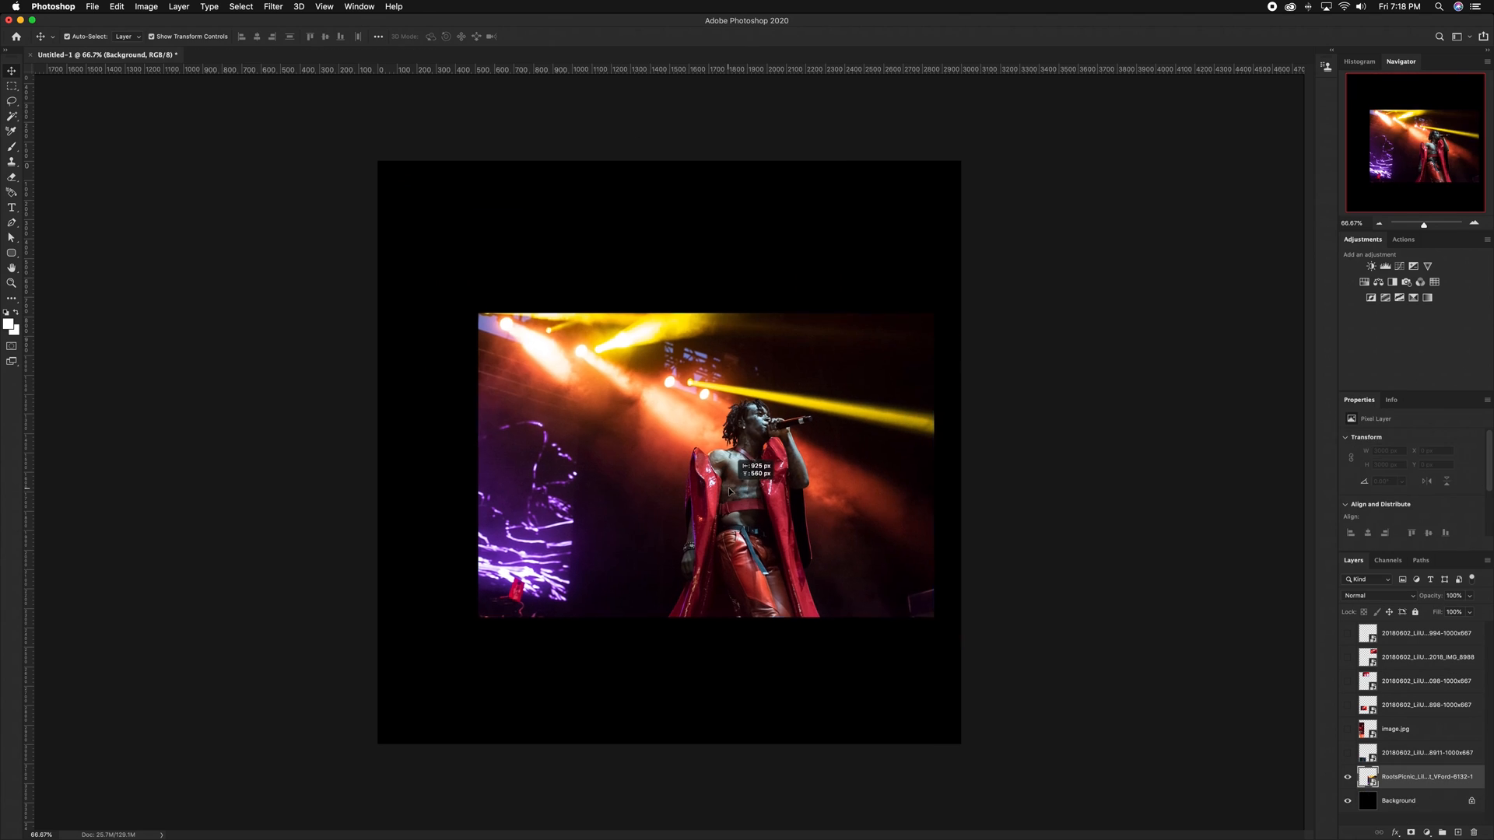
Show the blue back-view photo, size it to about 1805 × 1204 px in the canvas's upper-left area, and shift the stage photo lower right
left_click(1346, 754)
left_click(1346, 755)
left_click(1346, 755)
left_click_drag(498, 654, 505, 213)
left_click_drag(610, 313, 744, 403)
key("Return")
left_click_drag(725, 467, 740, 485)
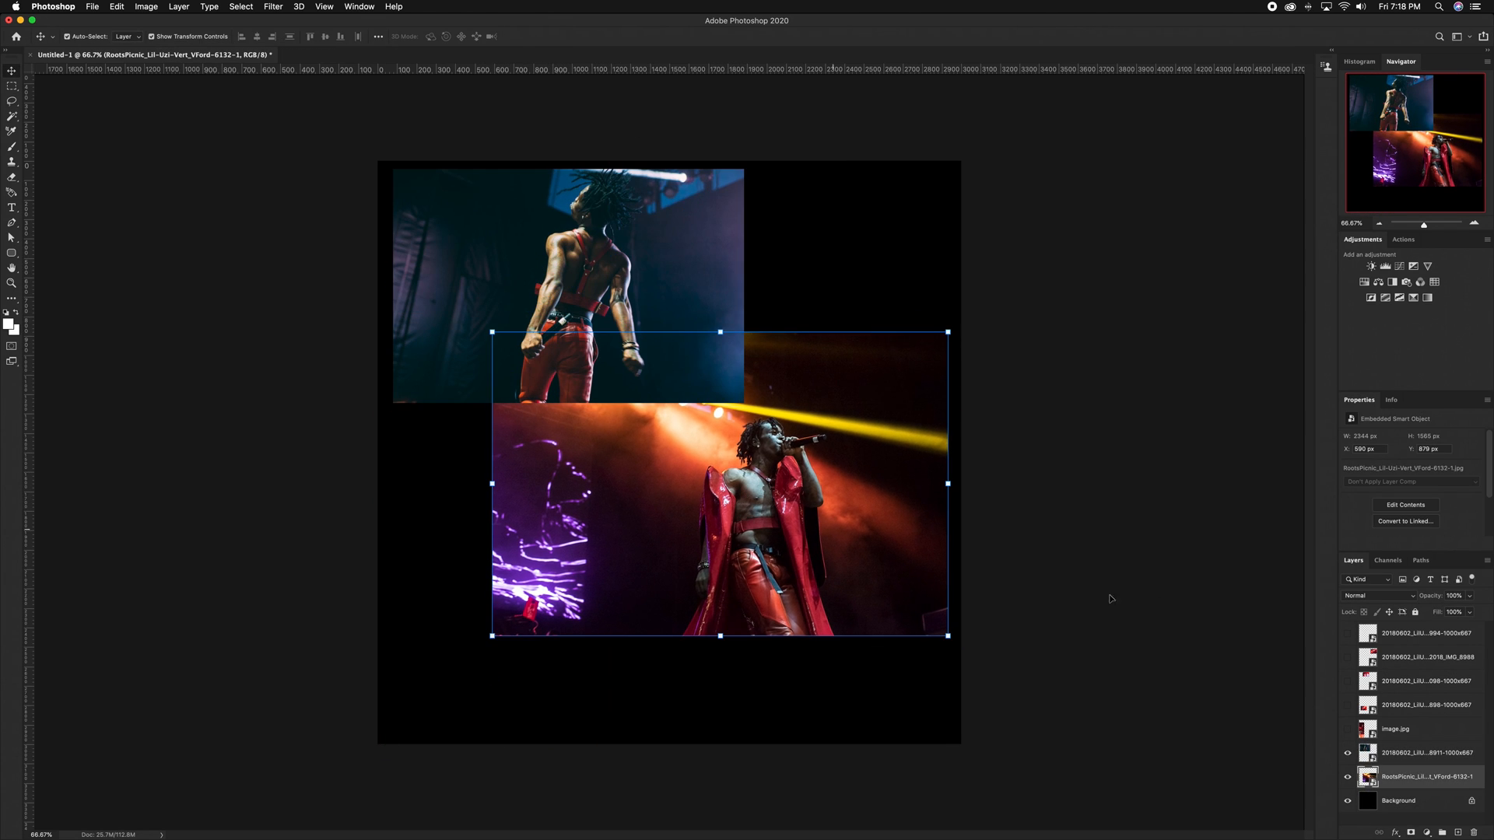
Show the image.jpg layer with the red-jacket photo
left_click(1346, 729)
left_click(1346, 729)
left_click(1347, 729)
Try moving the red-jacket photo to the right with the enlarged back-view photo beside it, and undo these changes
left_click_drag(426, 656, 1135, 699)
left_click(580, 342)
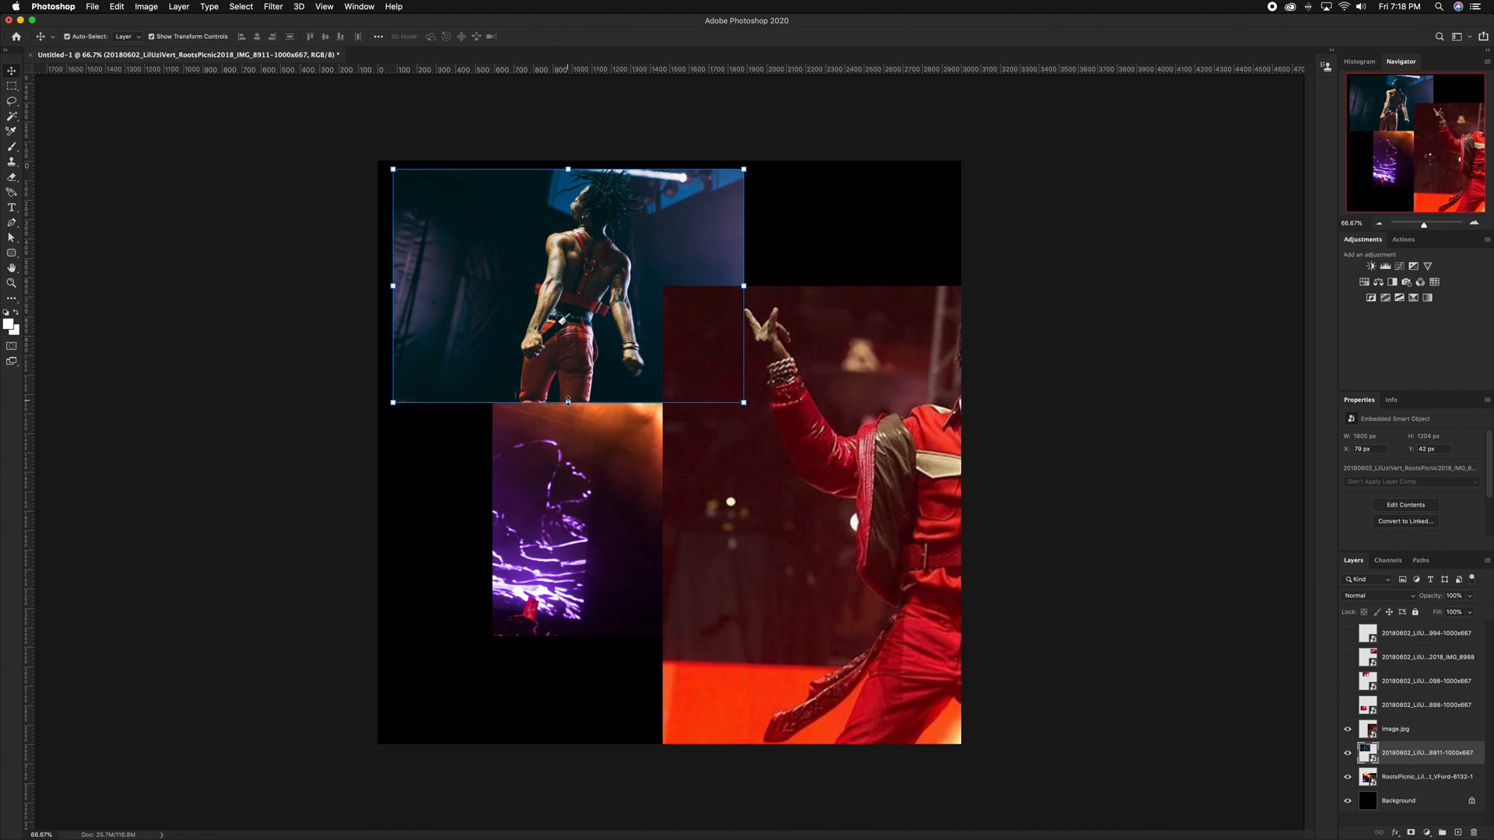
left_click_drag(569, 403, 569, 582)
key("Return")
left_click_drag(552, 497, 336, 614)
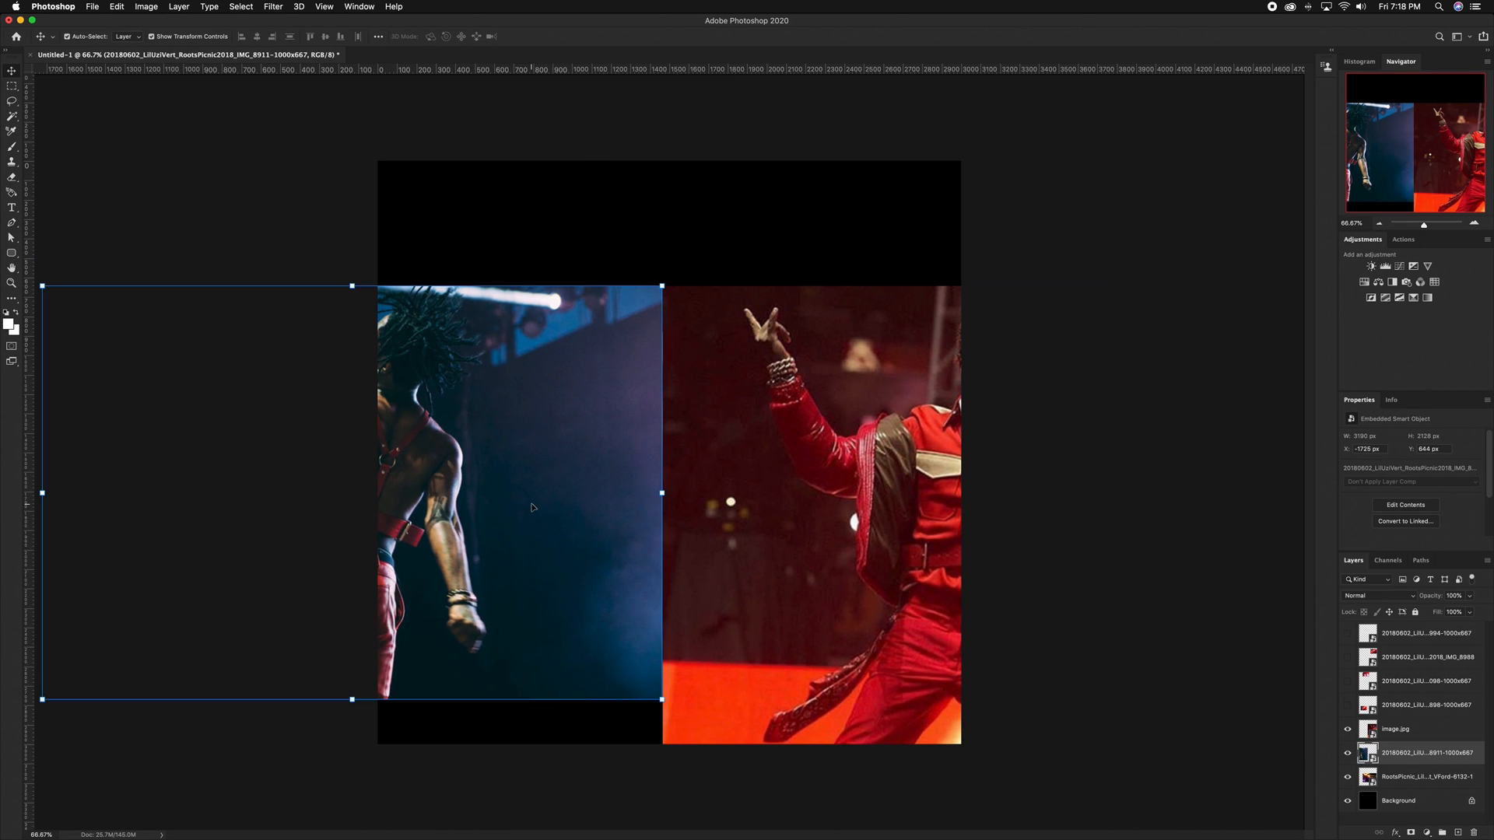
key("super+z")
key("super+z")
key("super+z")
Show the two small red concert photo layers and place them overlapping in the canvas's upper-right area
left_click(1392, 705)
left_click(1347, 706)
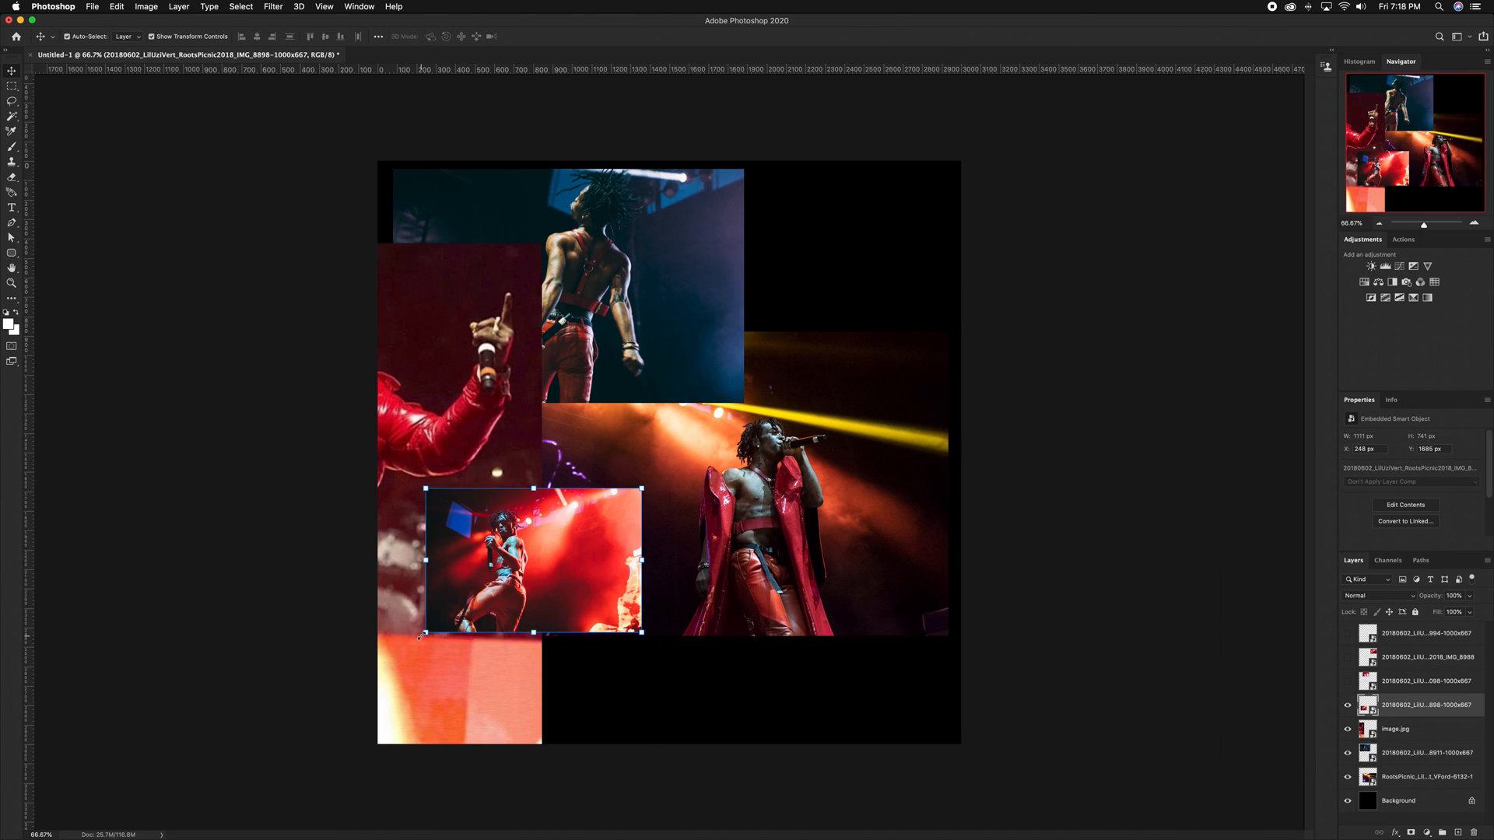
left_click_drag(431, 609, 697, 316)
left_click(1346, 682)
left_click_drag(633, 236, 878, 316)
Create a 3000 × 3000 px artboard named Artboard 1 around the photo collage
left_click(179, 7)
mouse_move(203, 22)
left_click(389, 58)
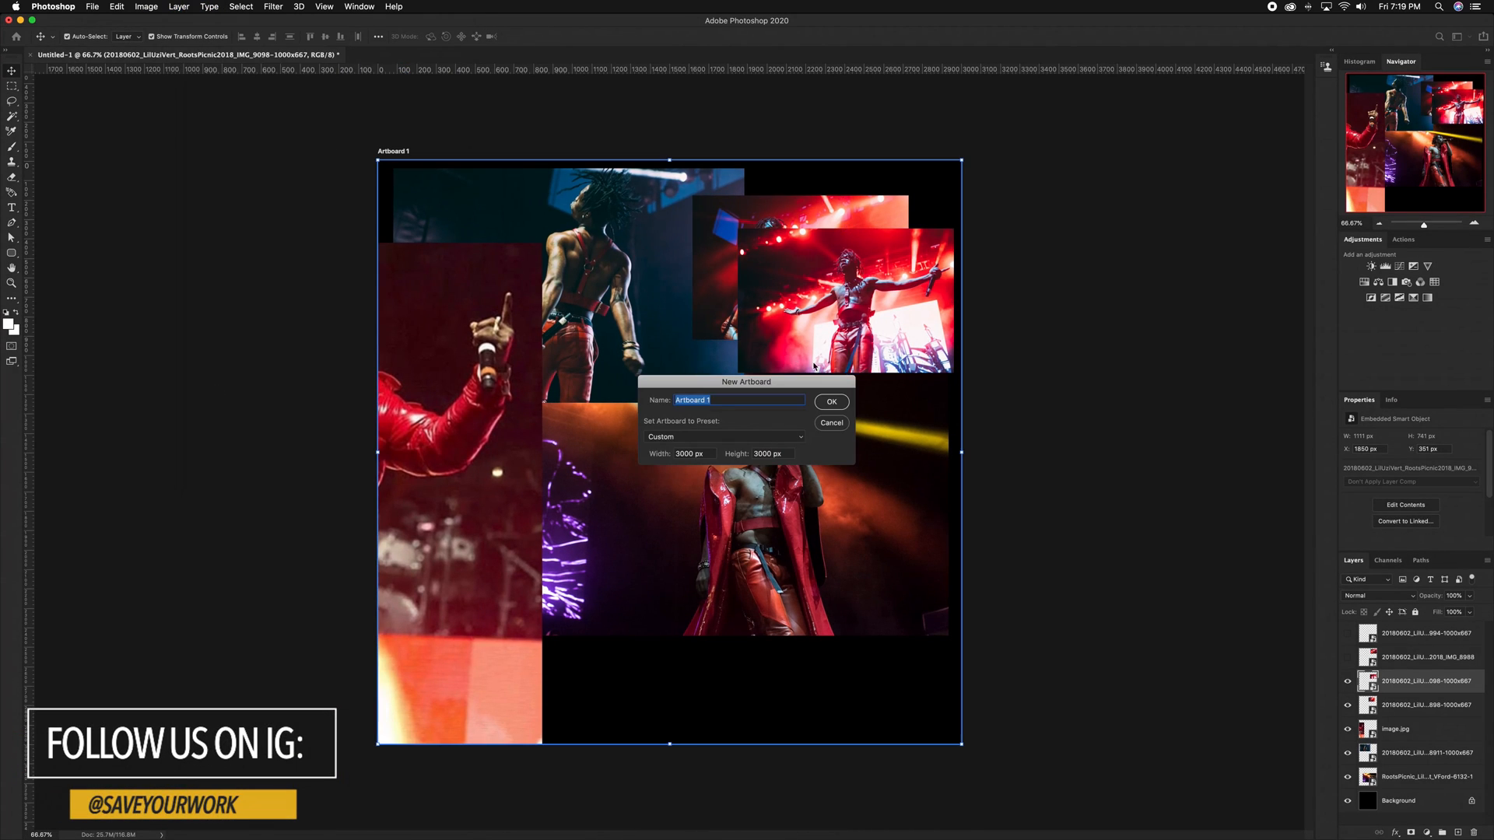
left_click(831, 402)
Duplicate Artboard 1 as a backup and hide the copy
key("super+j")
scroll(800, 292, "left", 5)
left_click(1360, 660)
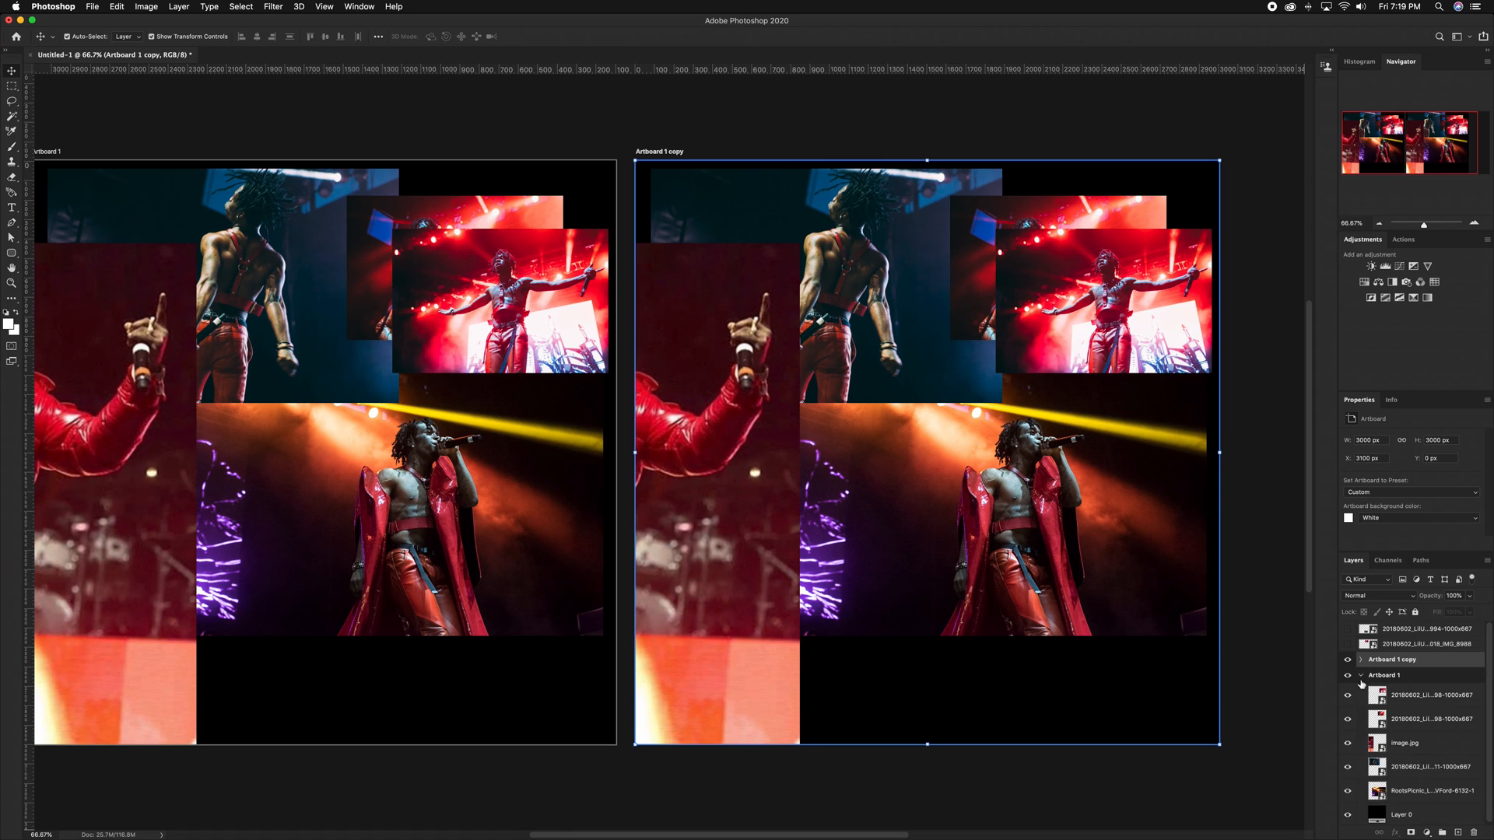
scroll(834, 154, "left", 2)
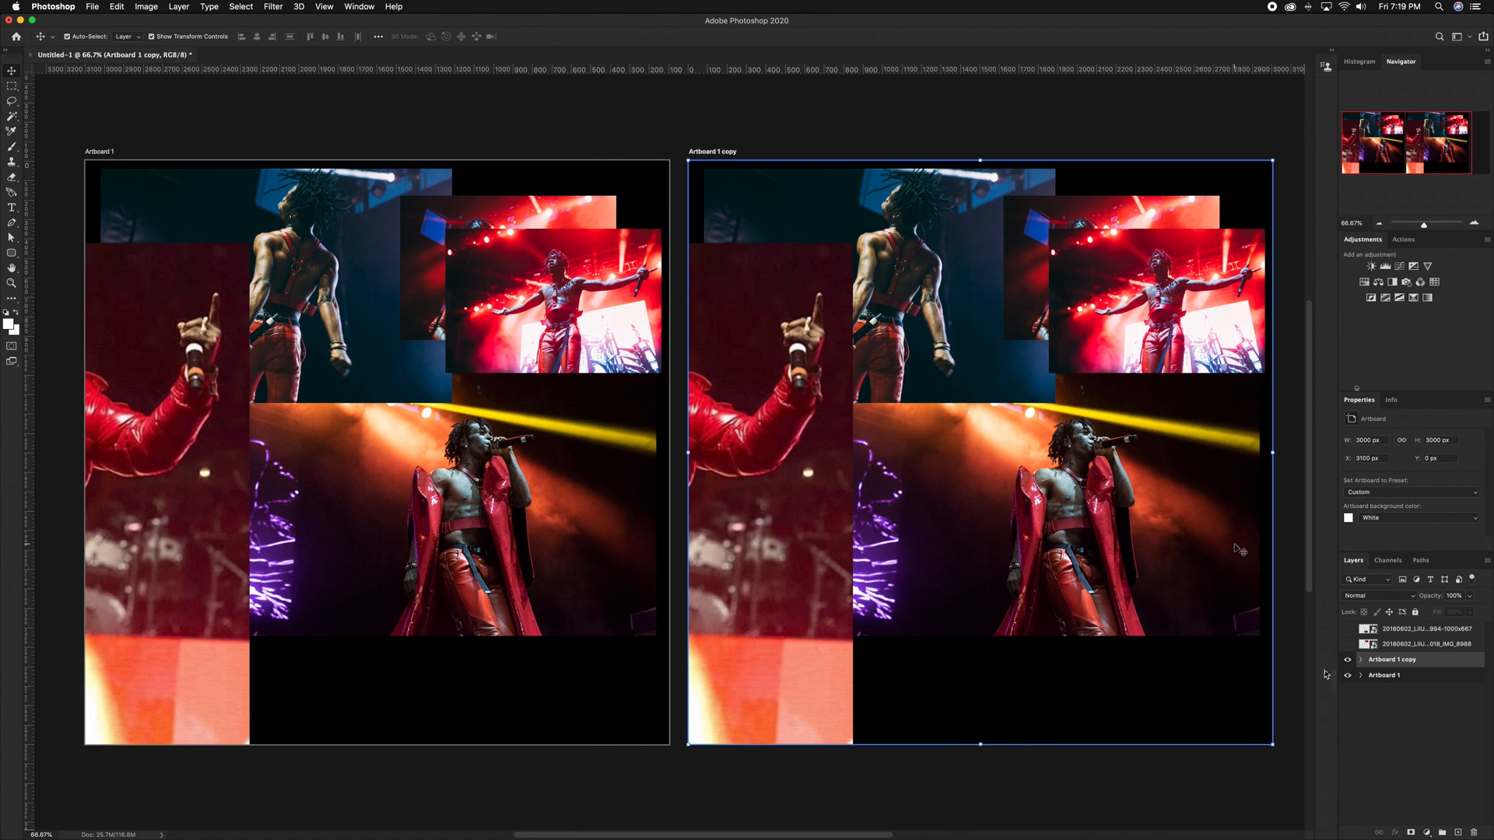
scroll(1282, 588, "left", 6)
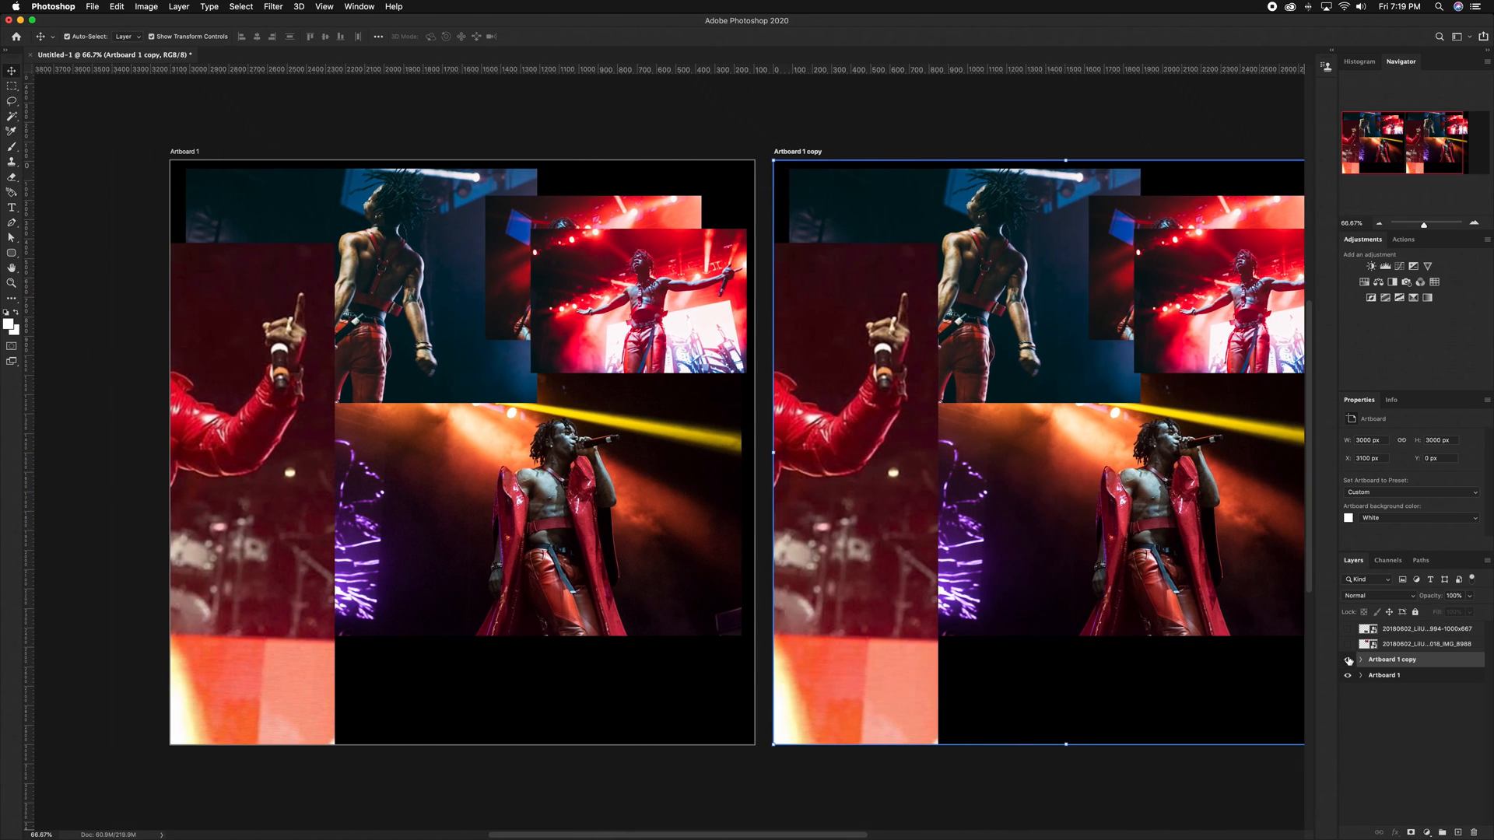
left_click(1347, 659)
In Artboard 1, hide the two small red concert photos and image.jpg, and shift the back-view photo right
left_click(623, 249)
left_click(1347, 695)
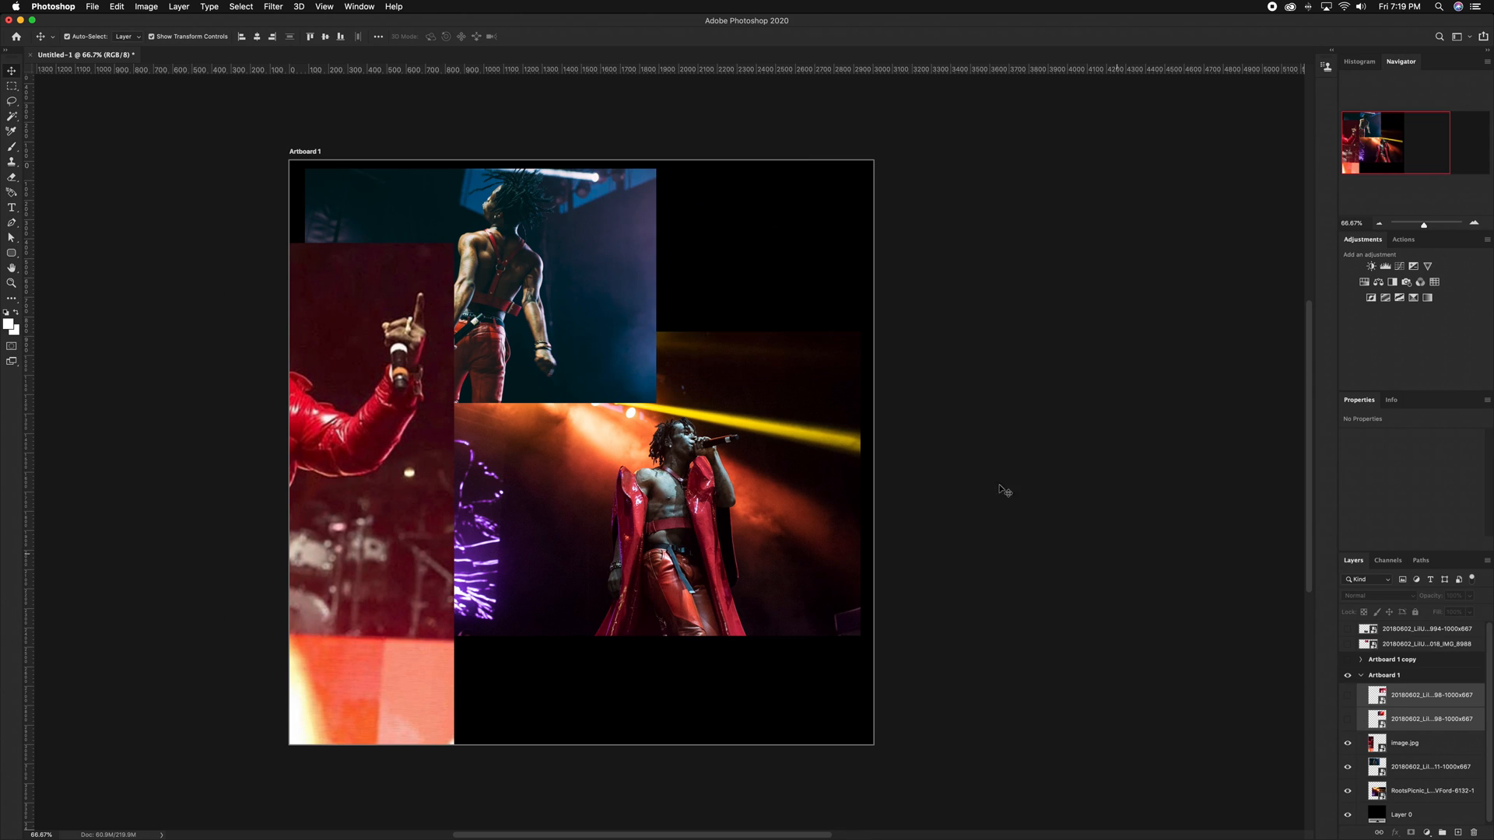
left_click(743, 373)
left_click_drag(574, 263, 647, 266)
left_click(409, 405)
left_click(1347, 743)
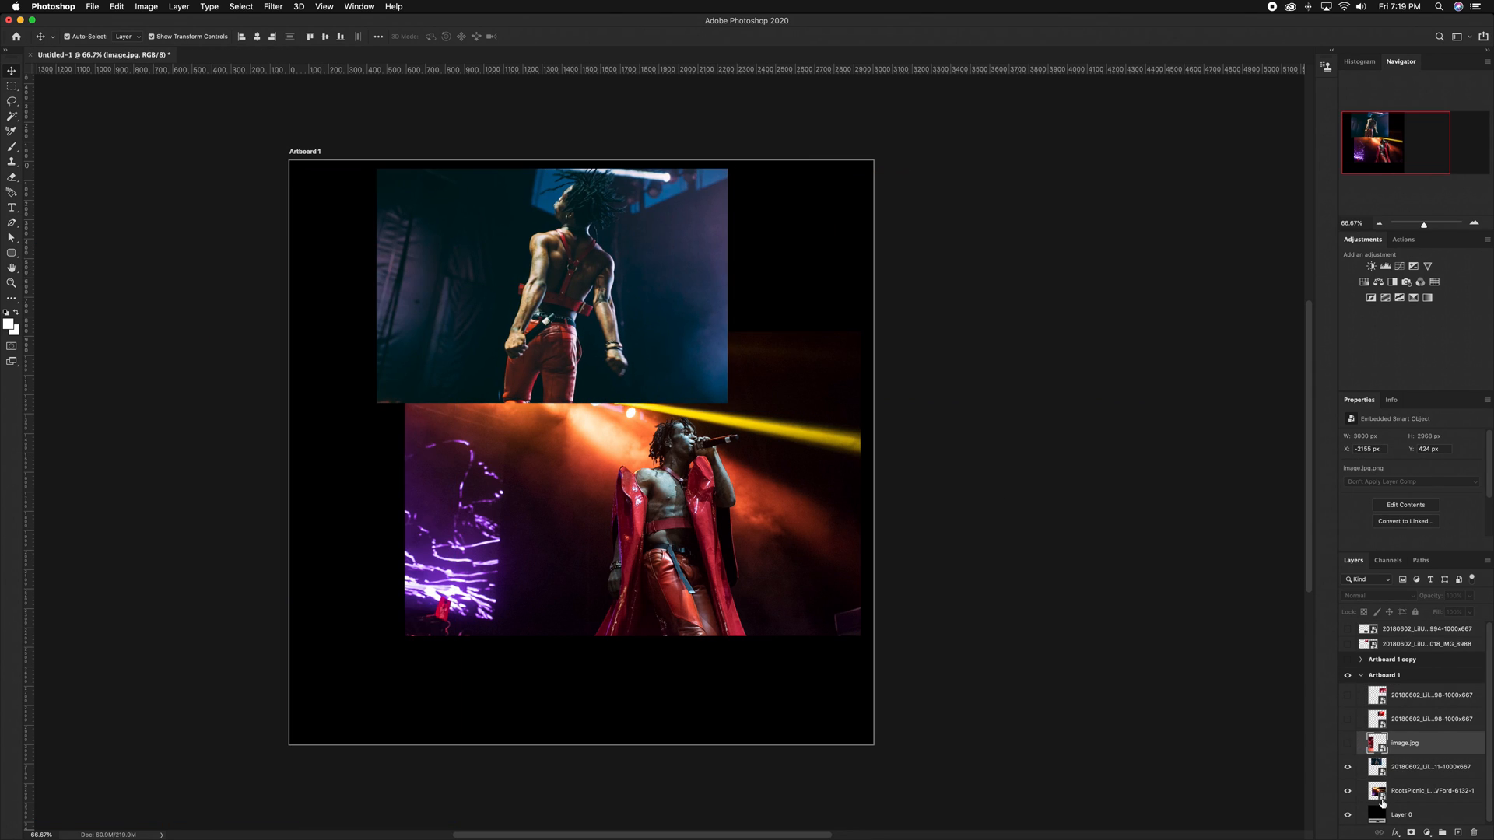
Enlarge the back-view photo to about 3241 × 2161 px and align it to the artboard's top with the figure at the left
left_click_drag(580, 311, 523, 356)
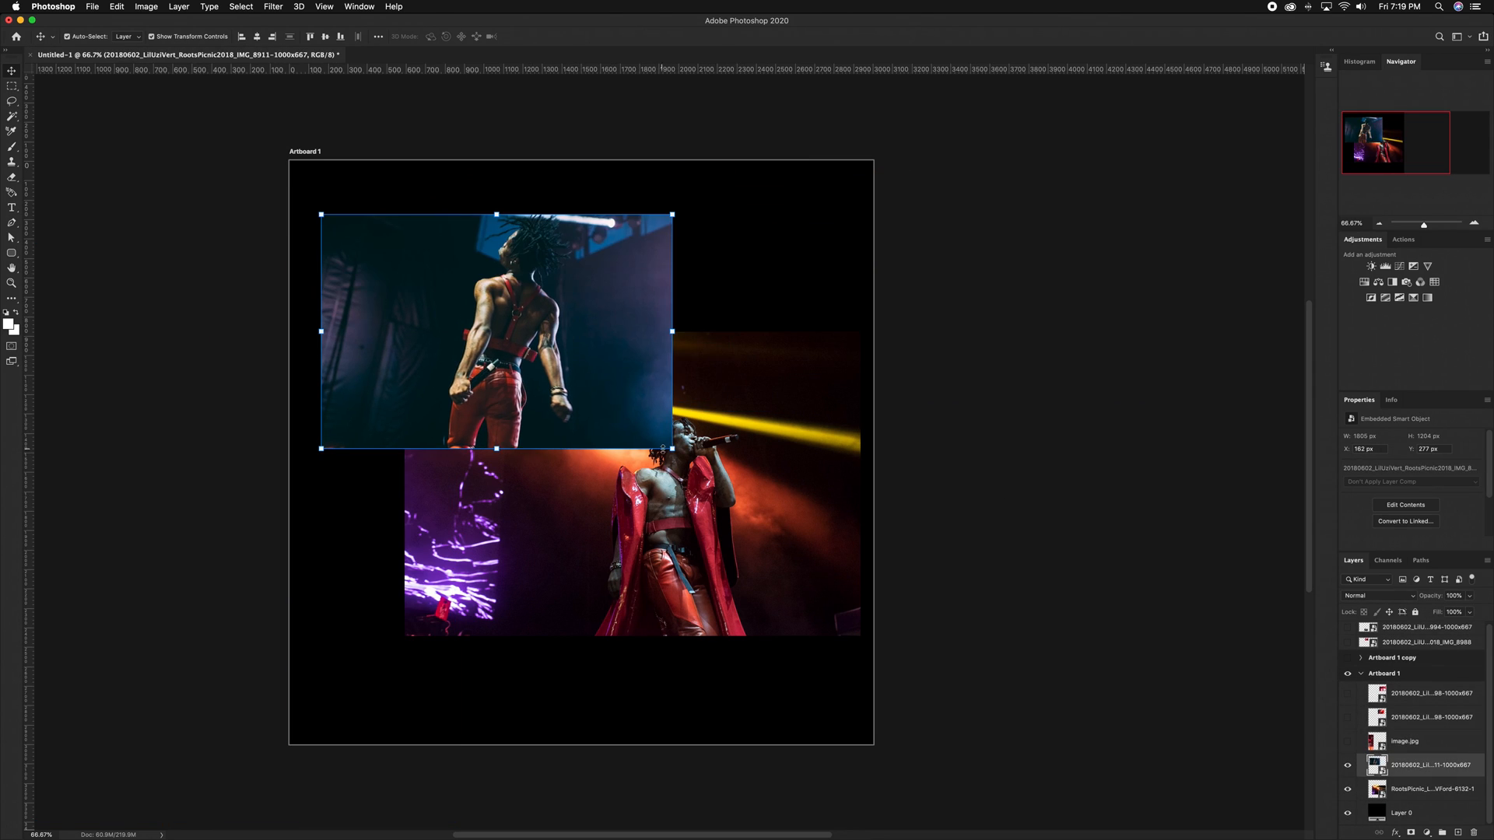
left_click_drag(669, 447, 950, 633)
left_click_drag(705, 451, 448, 398)
key("Return")
Move the stage photo above the back-view photo, enlarge it to about 3928 × 2621 px, and set its singer at the artboard's lower right
left_click(1439, 786)
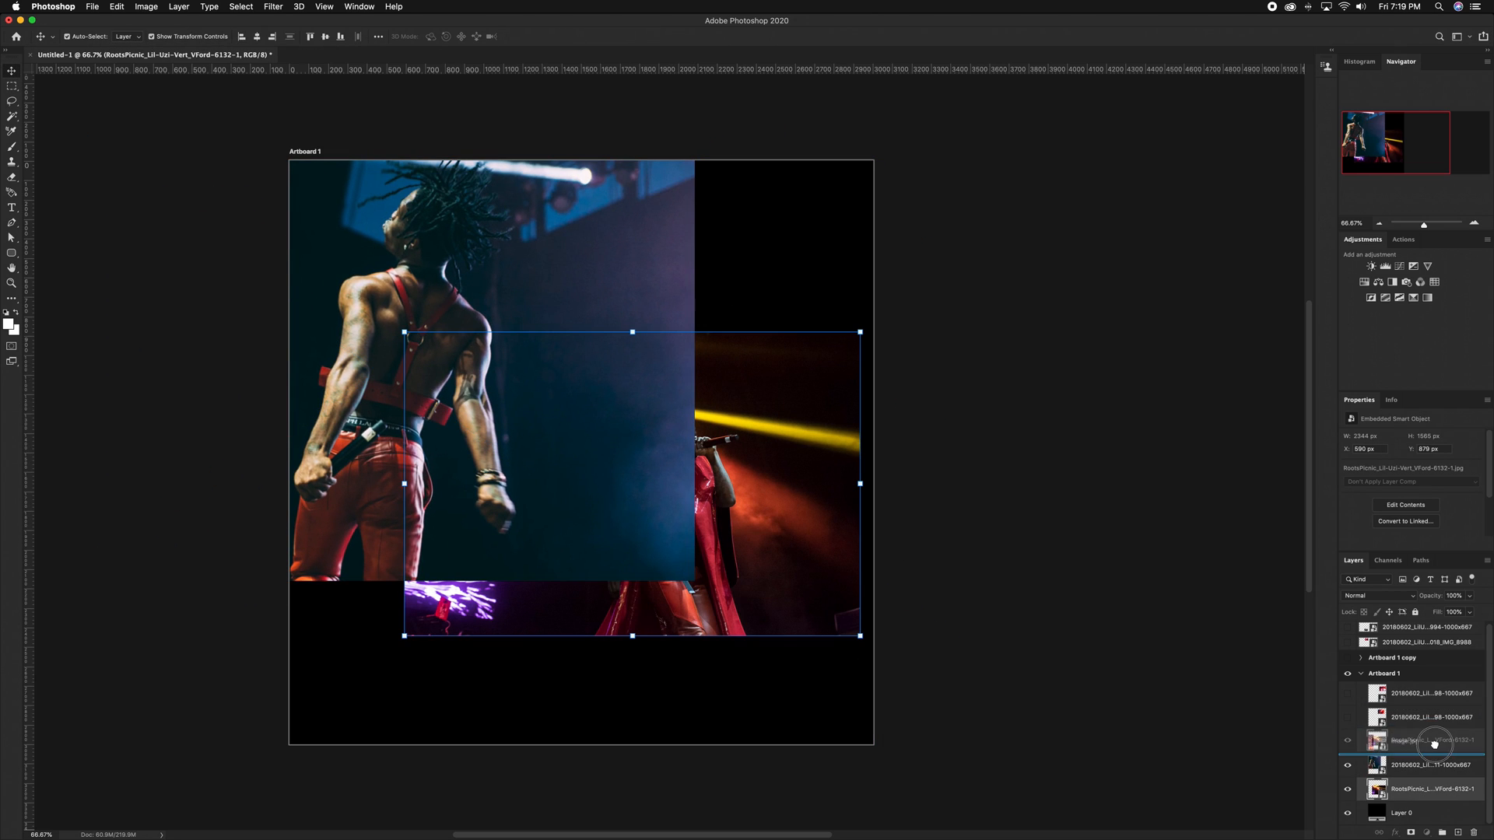
left_click_drag(1434, 744, 1434, 748)
left_click_drag(860, 332, 1167, 126)
left_click_drag(652, 354, 689, 474)
key("Return")
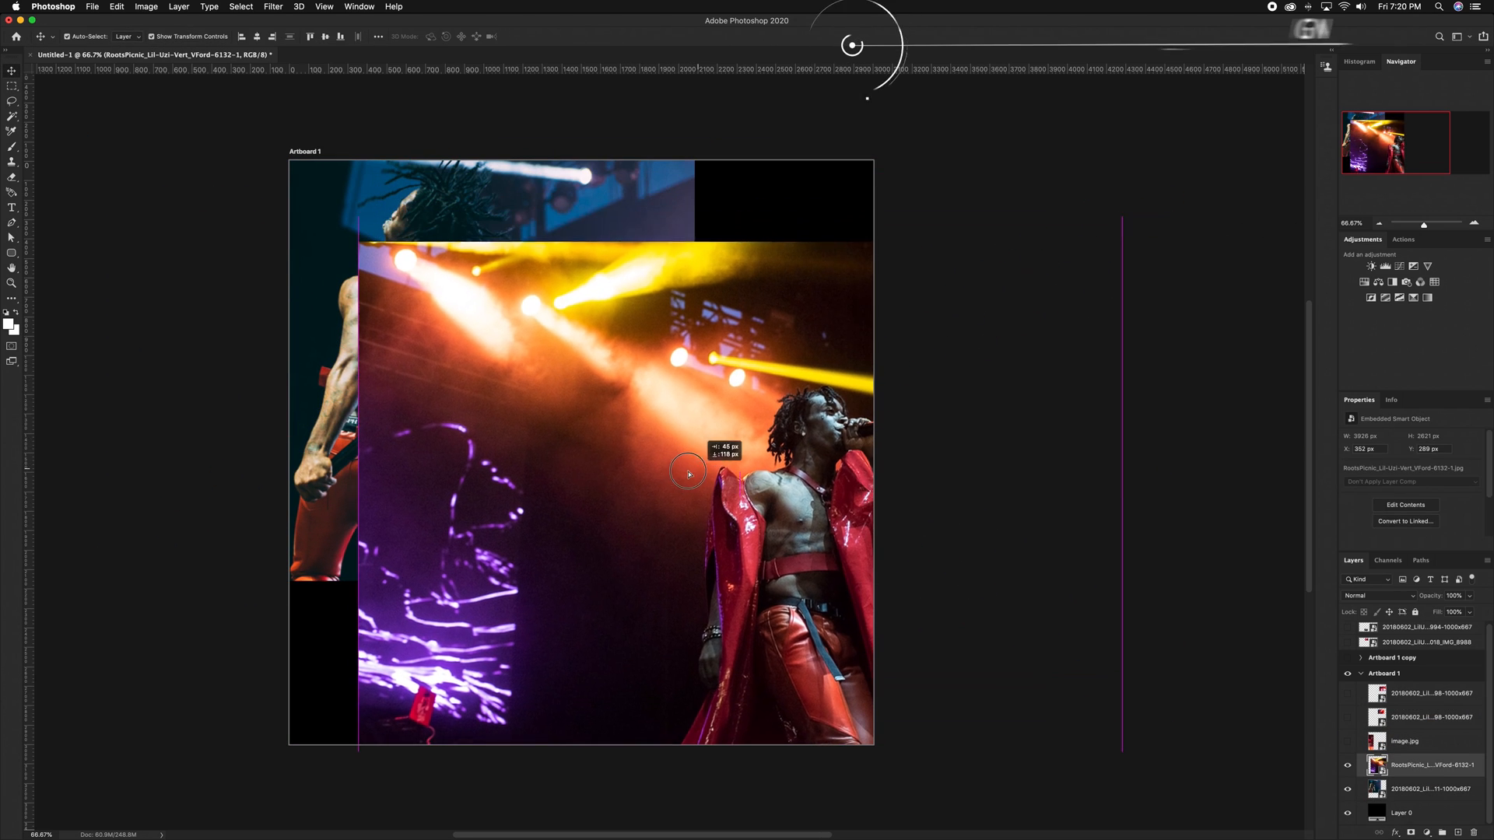
Move the back-view photo above the stage photo and set its blend mode to Lighten
double_click(1423, 788)
left_click_drag(1452, 758, 1452, 755)
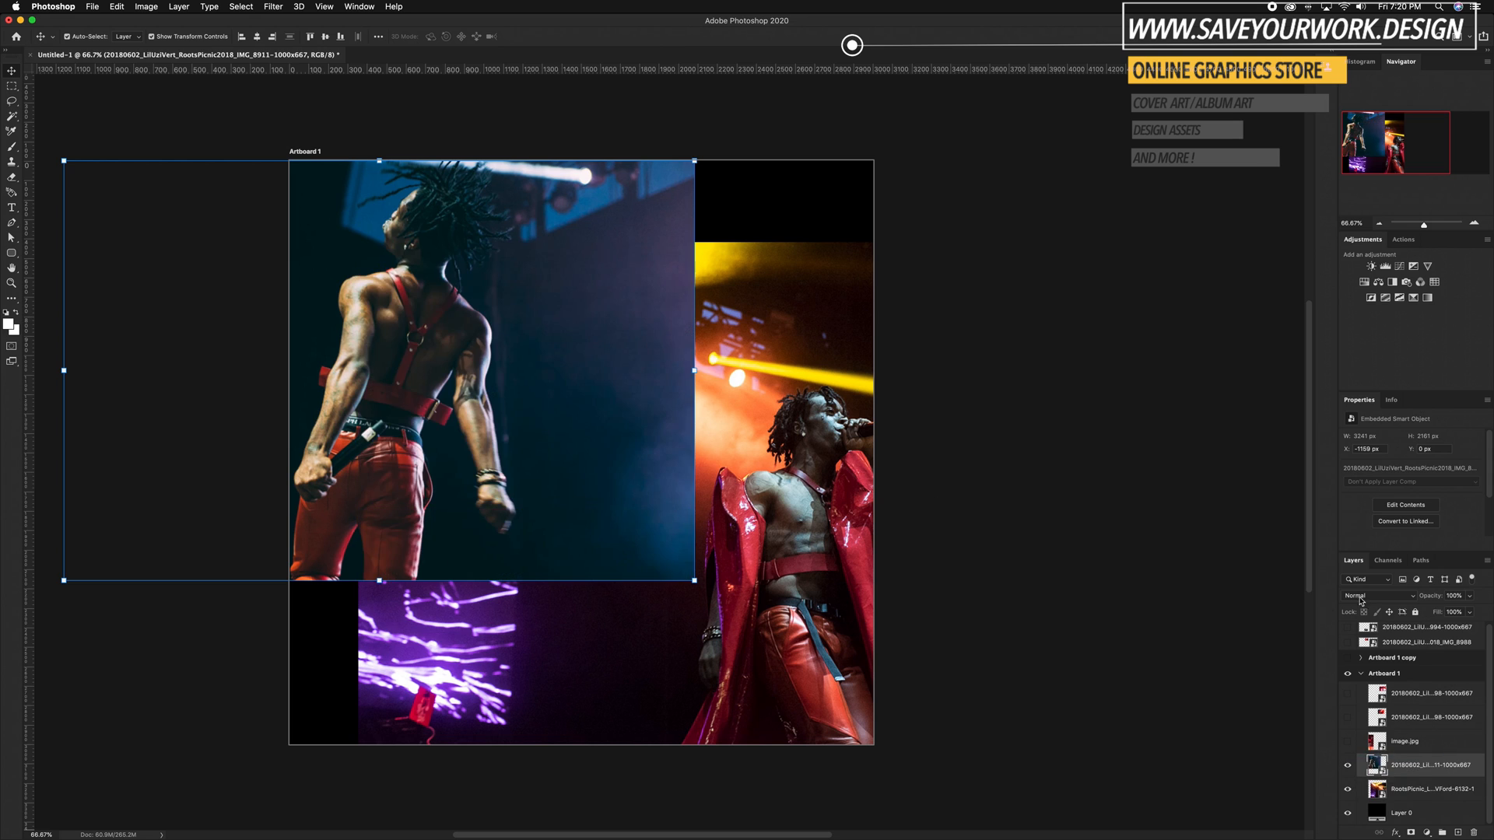
left_click(1377, 595)
left_click(1369, 667)
Reposition and enlarge both blended photos from the artboard's top edge, with the stage photo at about 4419 × 2950 px
key("super+t")
left_click_drag(618, 512, 677, 593)
key("Return")
left_click(784, 554)
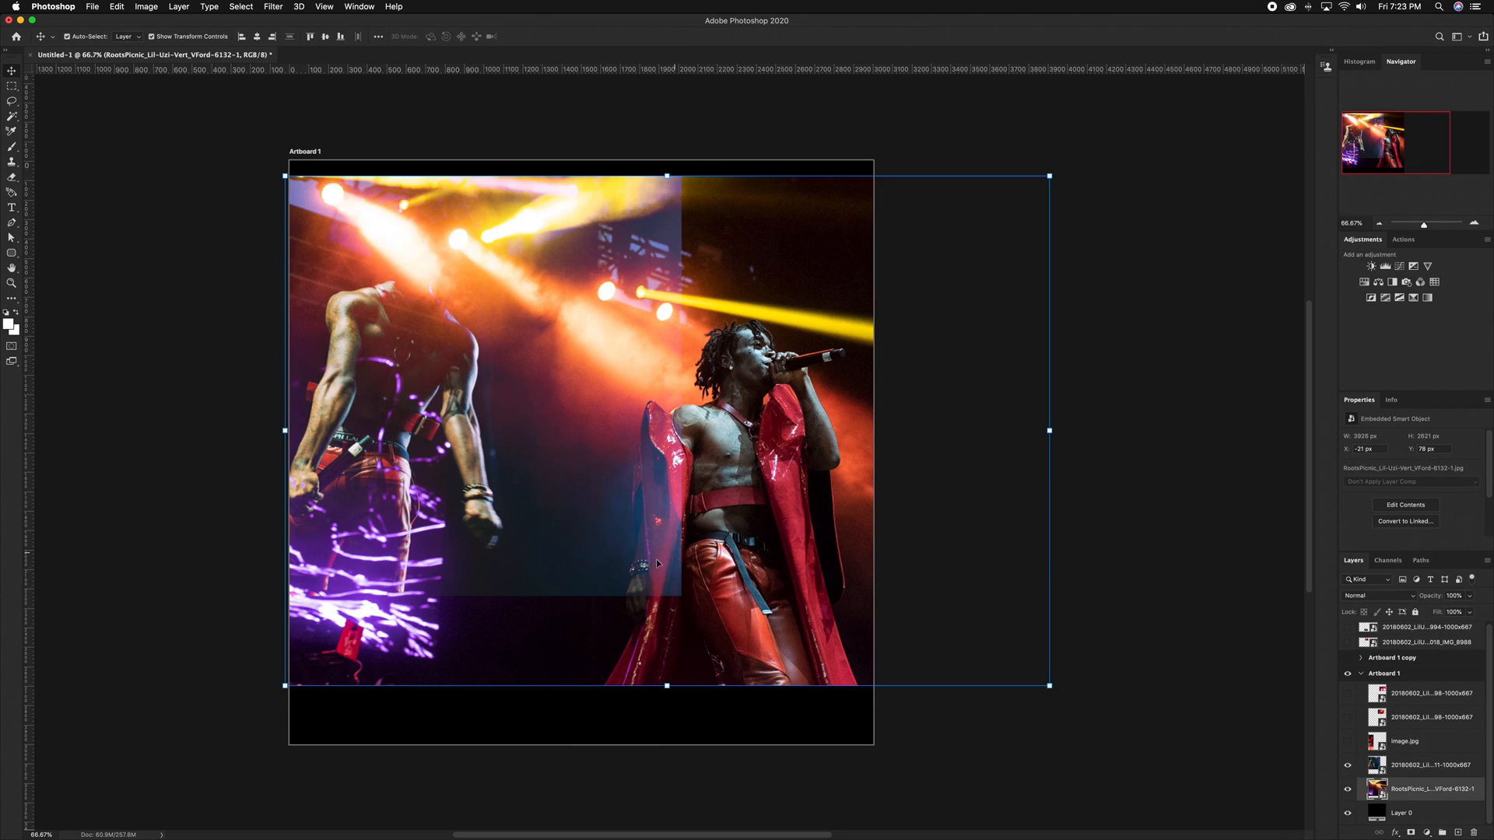
left_click_drag(1051, 685, 1116, 733)
left_click_drag(569, 175, 571, 161)
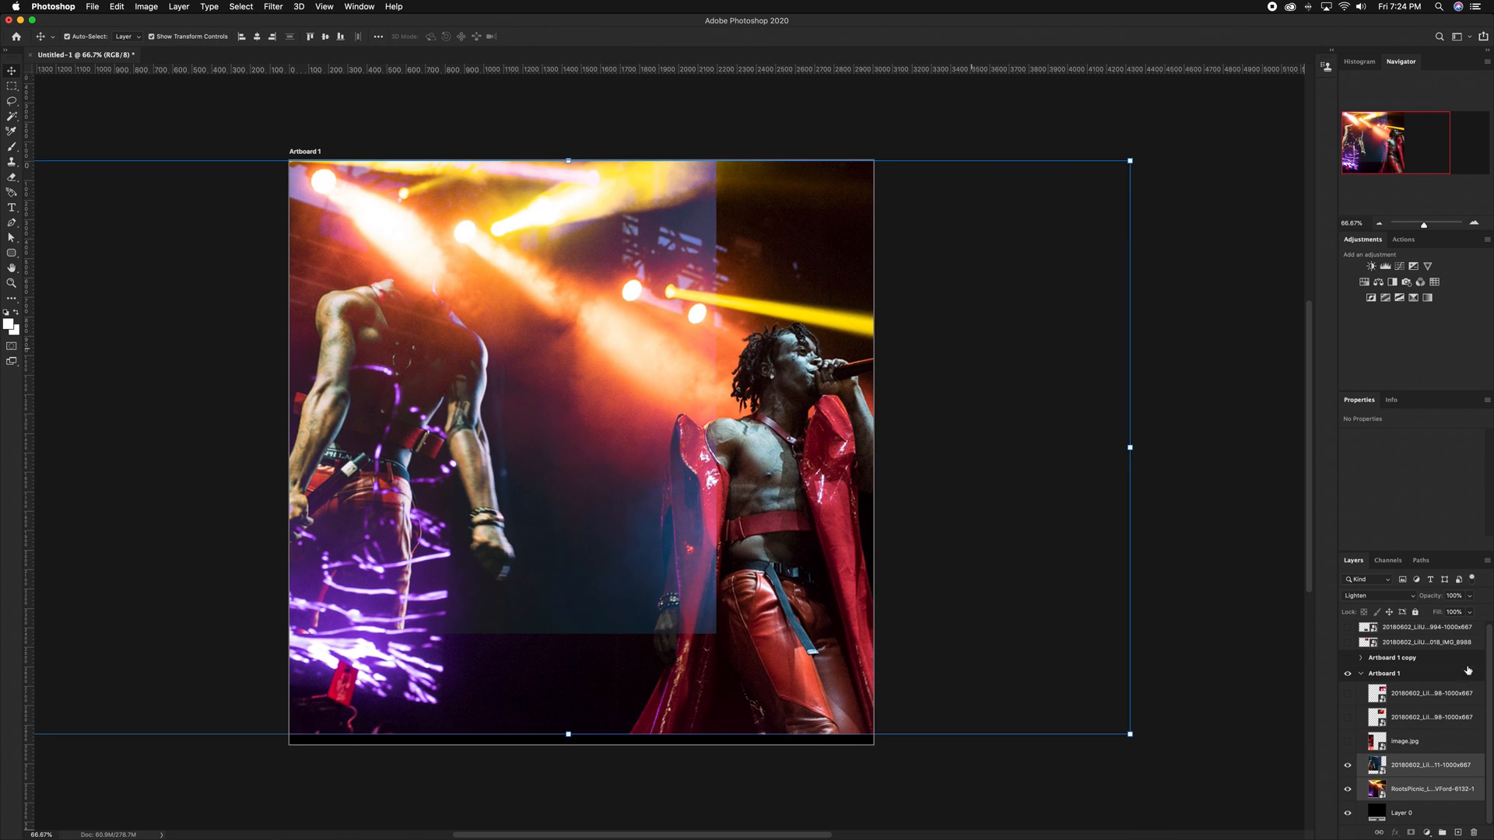
Preview the hidden image.jpg and the two small red concert photos over the composite
left_click(1349, 742)
left_click(1348, 742)
left_click(1347, 717)
left_click(1347, 717)
left_click(1347, 694)
left_click(1348, 695)
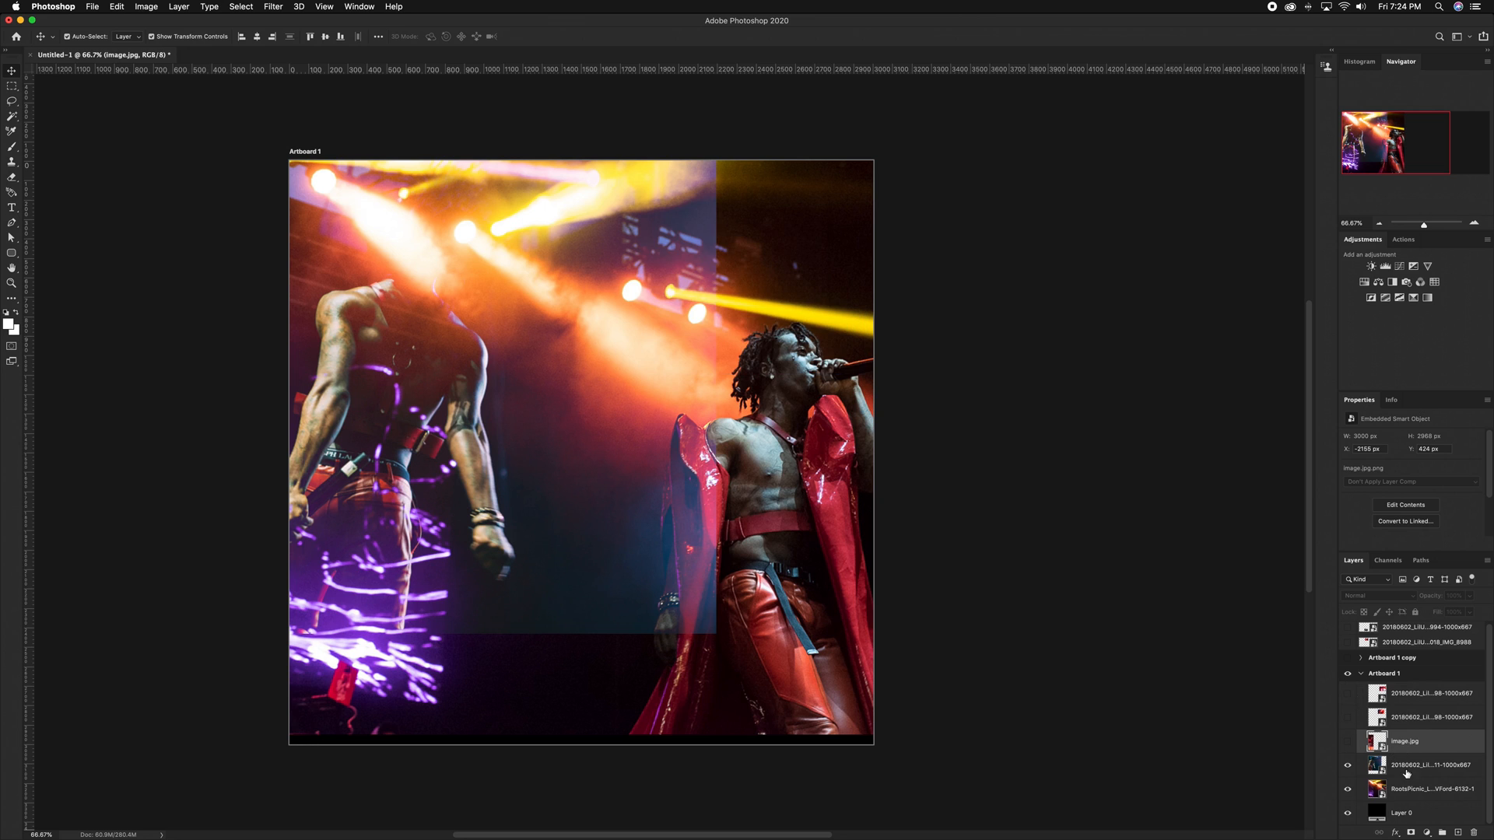
Enlarge both photos together until the stage photo covers the artboard's full height, with the back-view photo at about 3731 × 2489 px
left_click(885, 432)
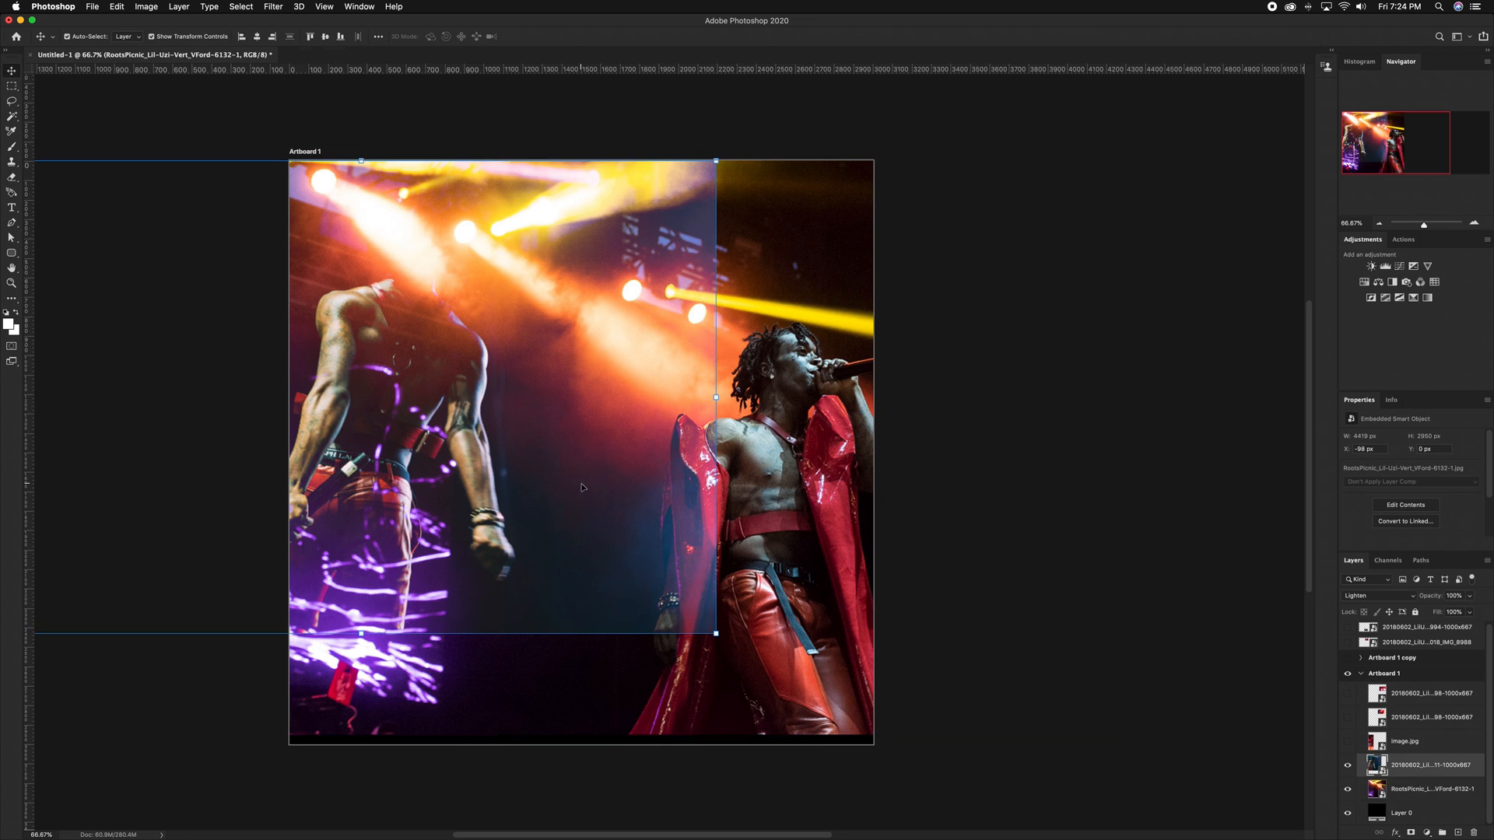
key("super+t")
left_click_drag(1132, 735, 1156, 747)
key("Return")
left_click(634, 511)
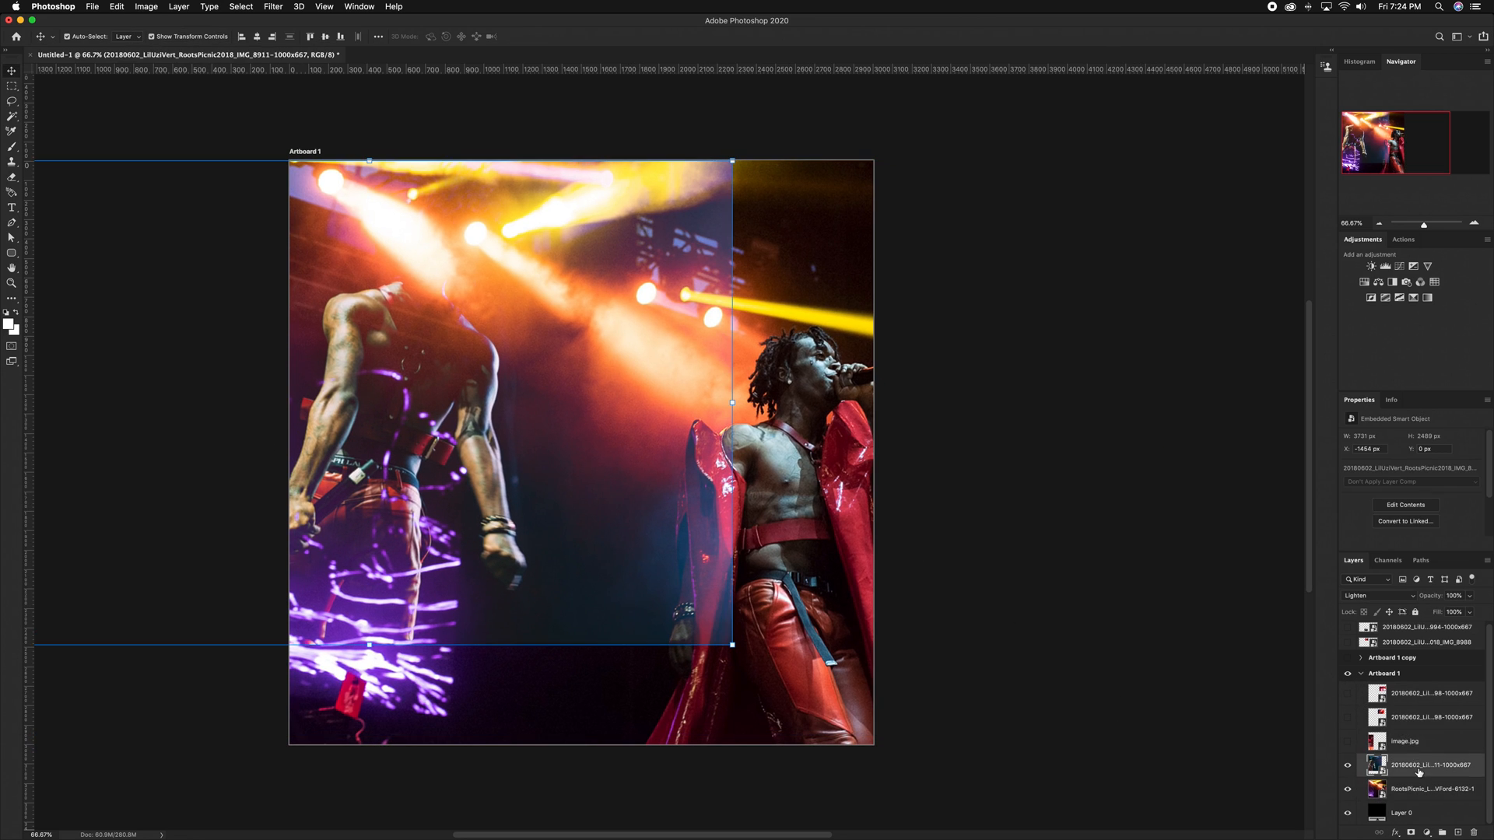
left_click(1377, 595)
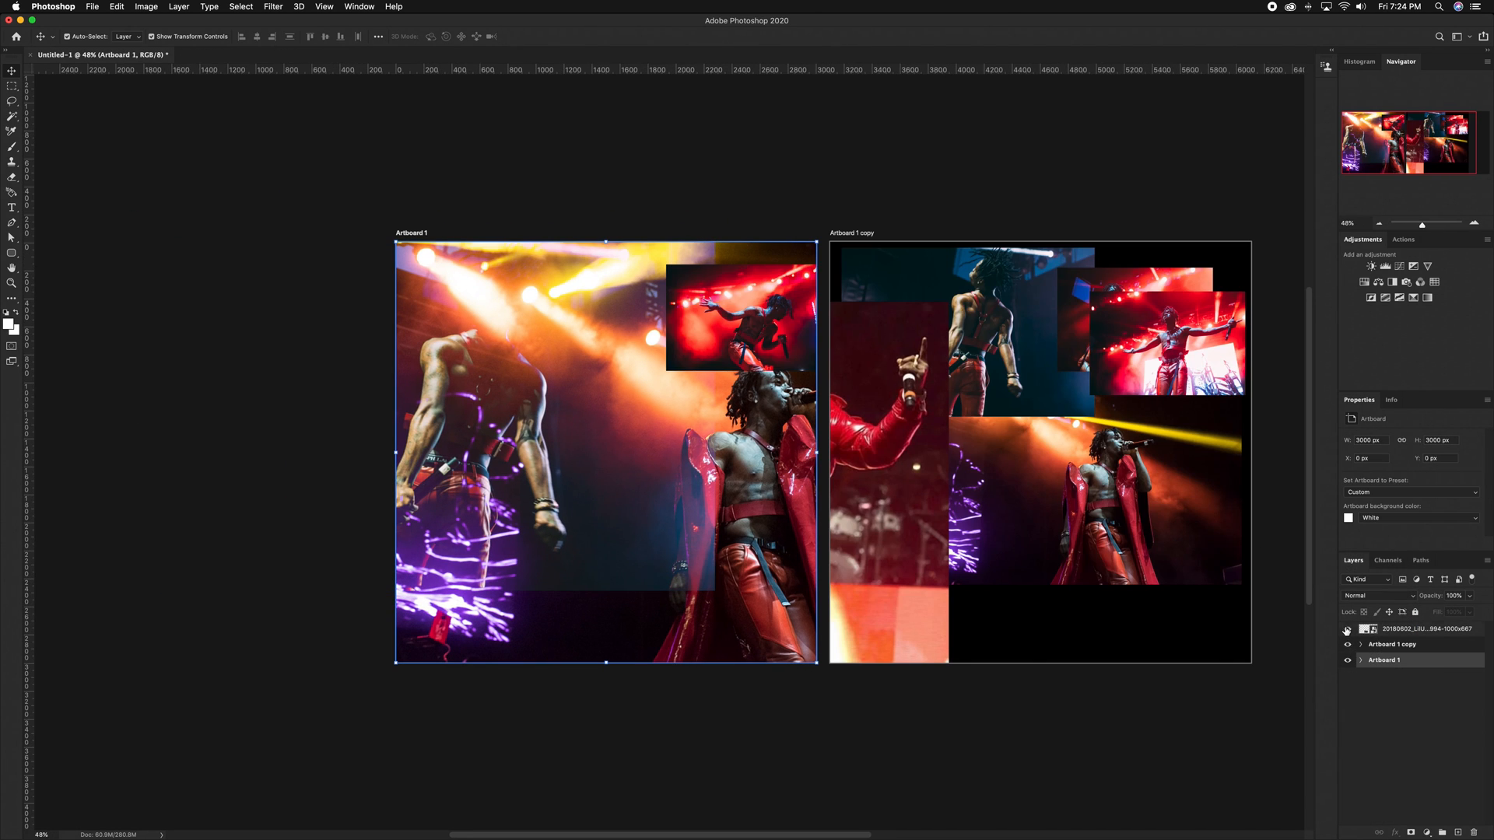
Remove the leftover photo layer outside the artboards and hide Artboard 1 copy
left_click(1347, 630)
left_click(1347, 644)
left_click(1348, 644)
left_click(1371, 645)
Duplicate Artboard 1 with its contents directly below the original
left_click(412, 234)
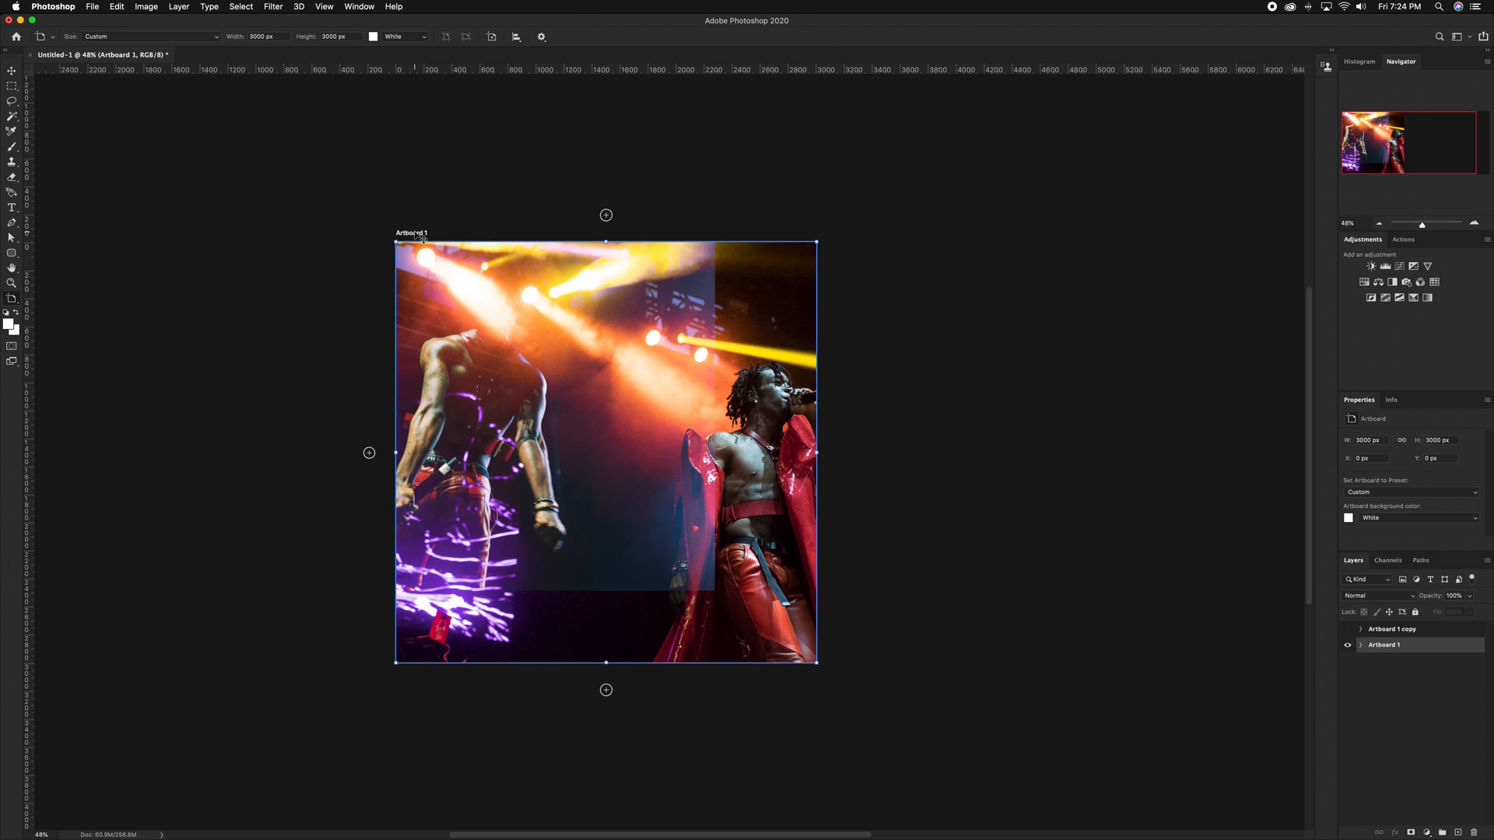
key("super+minus")
key("super+minus")
left_click_drag(556, 341, 556, 565, "alt")
key("super+plus")
key("super+plus")
key("super+plus")
scroll(563, 606, "down", 5)
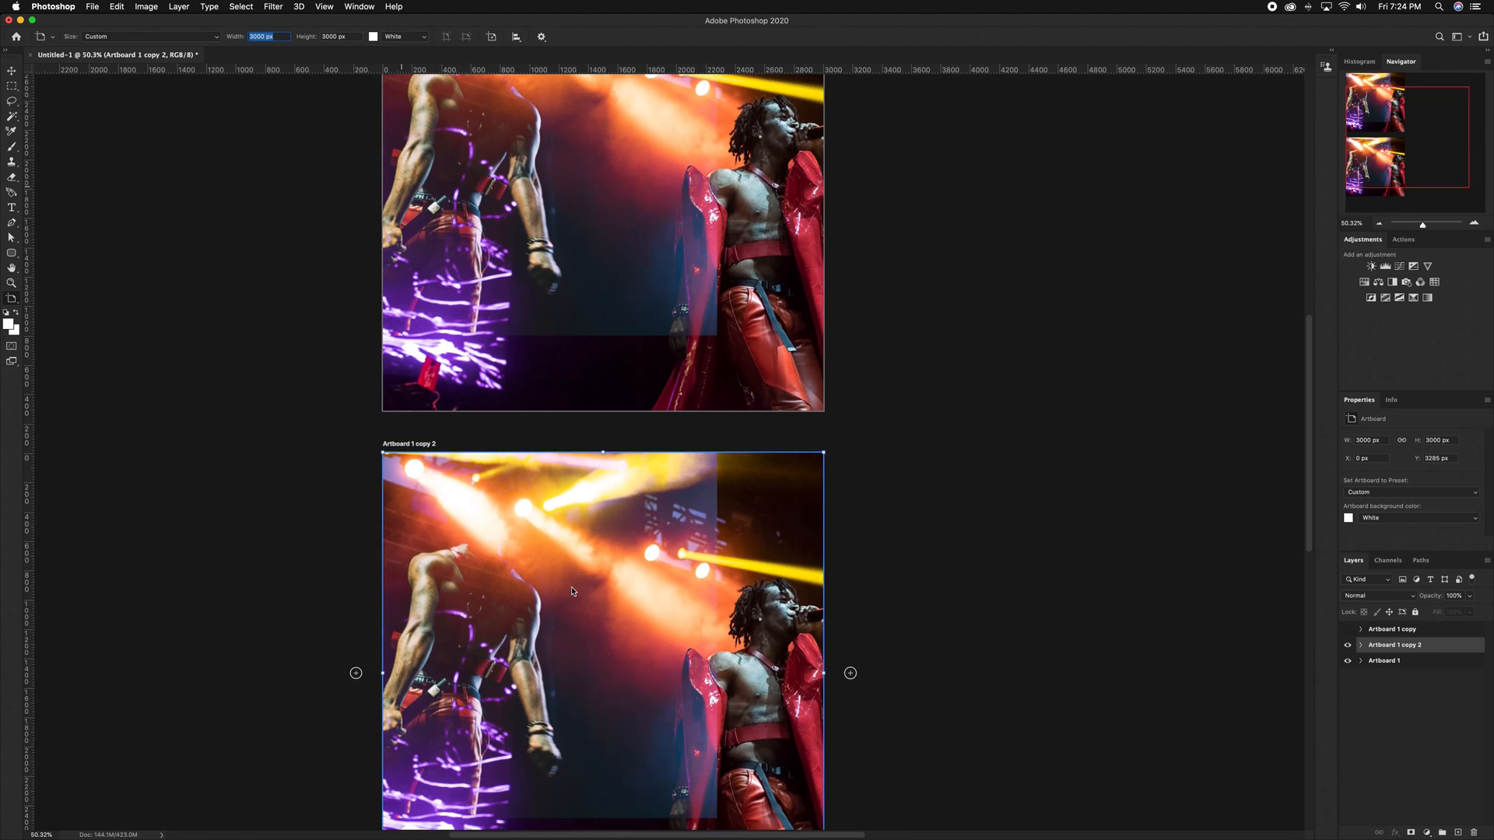
Save the document in Photoshop format as uzi cover.psd
scroll(400, 210, "up", 6)
scroll(400, 210, "down", 8)
key("super+plus")
key("super+plus")
scroll(368, 332, "down", 3)
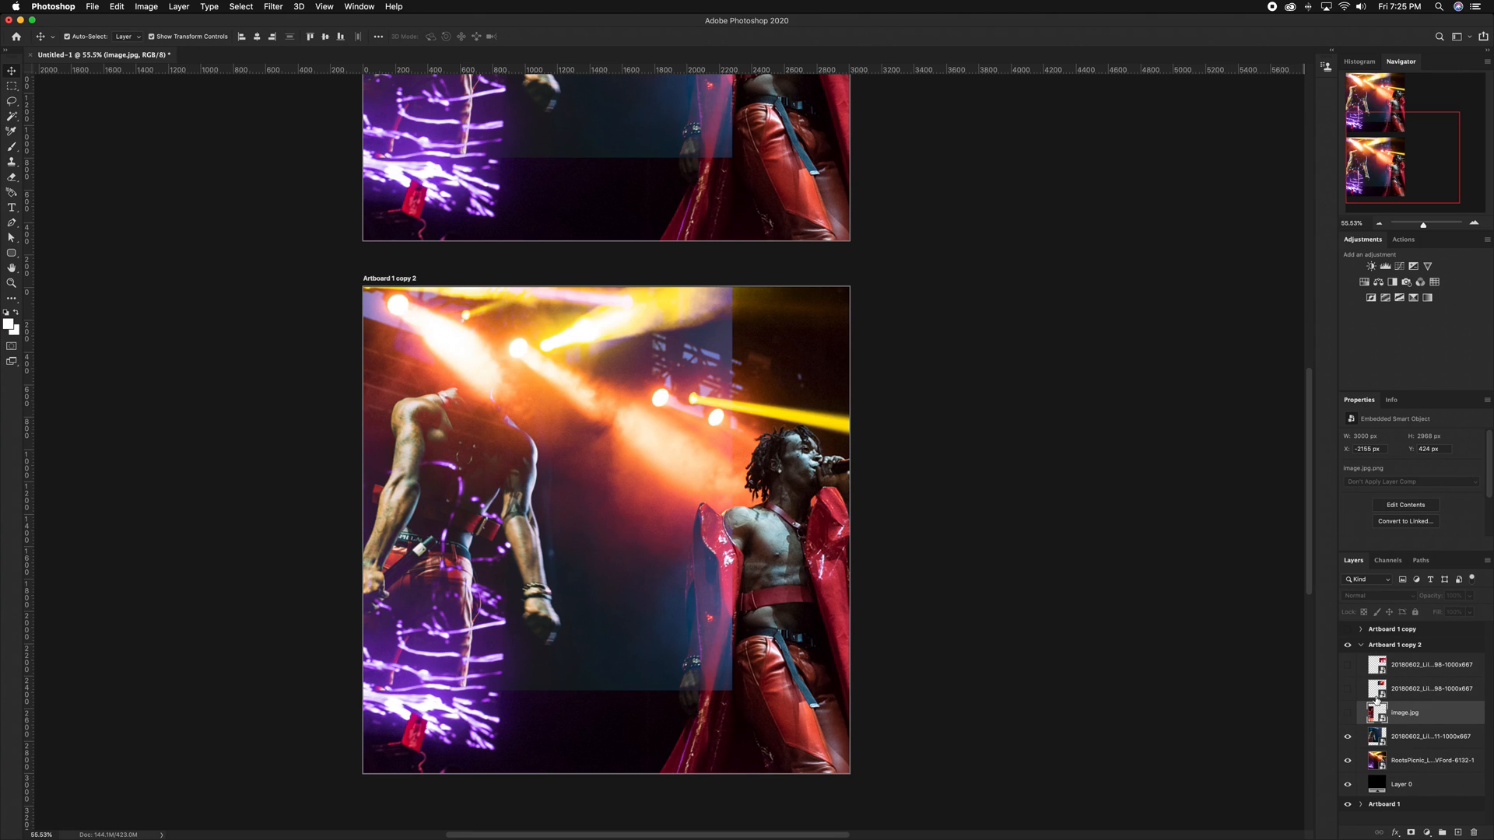
key("super+s")
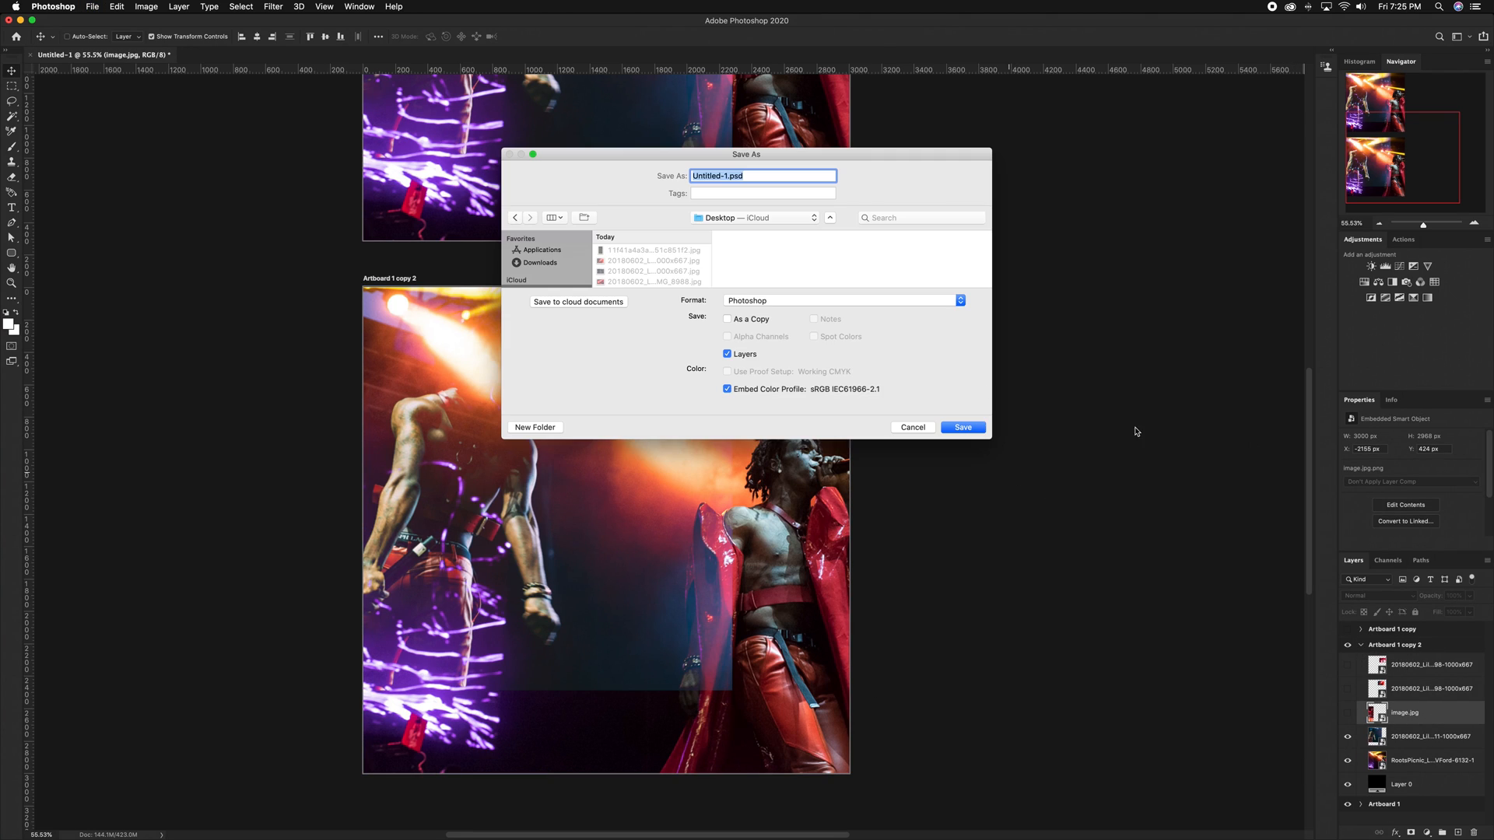
left_click(978, 428)
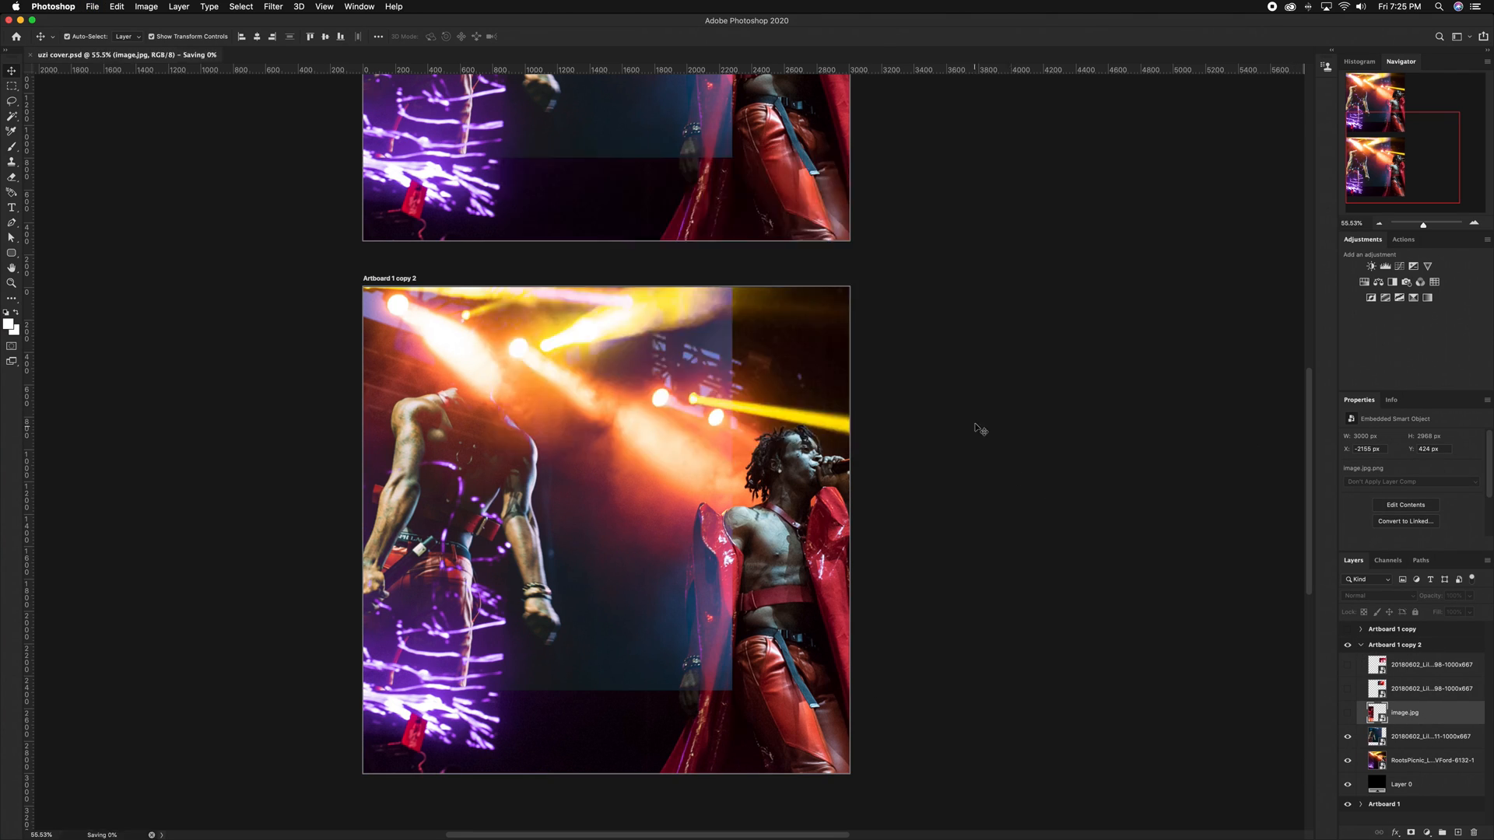
Set the blend mode of the back-view photo in Artboard 1 copy 2 to Overlay
left_click(1406, 736)
left_click(1369, 597)
left_click(1375, 646)
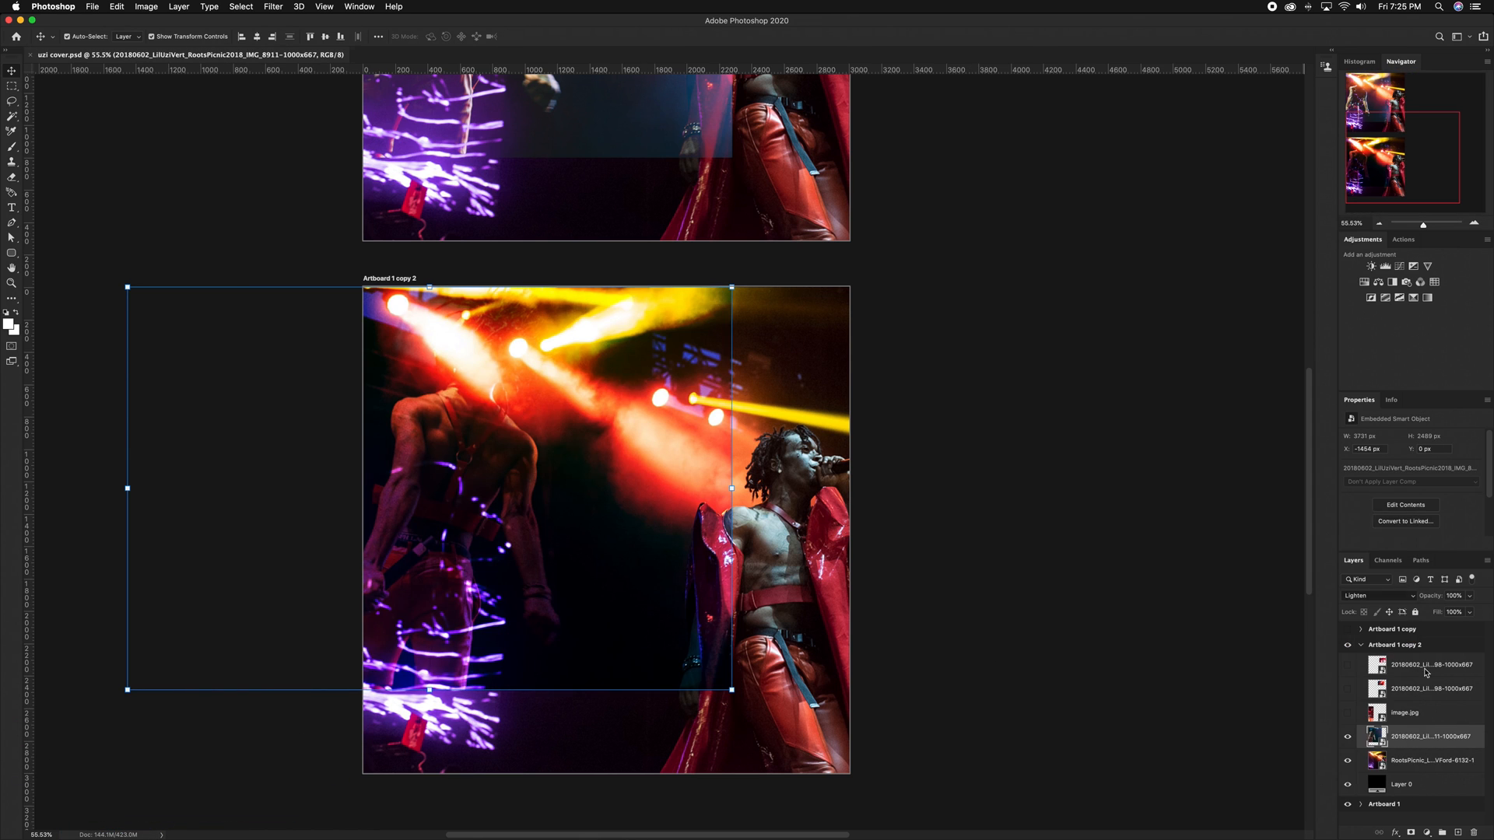
Duplicate Artboard 1 copy 2 to its right and set the duplicate's back-view photo to Lighten
left_click(380, 278)
left_click_drag(384, 285, 874, 284)
left_click(1138, 551)
left_click(1369, 596)
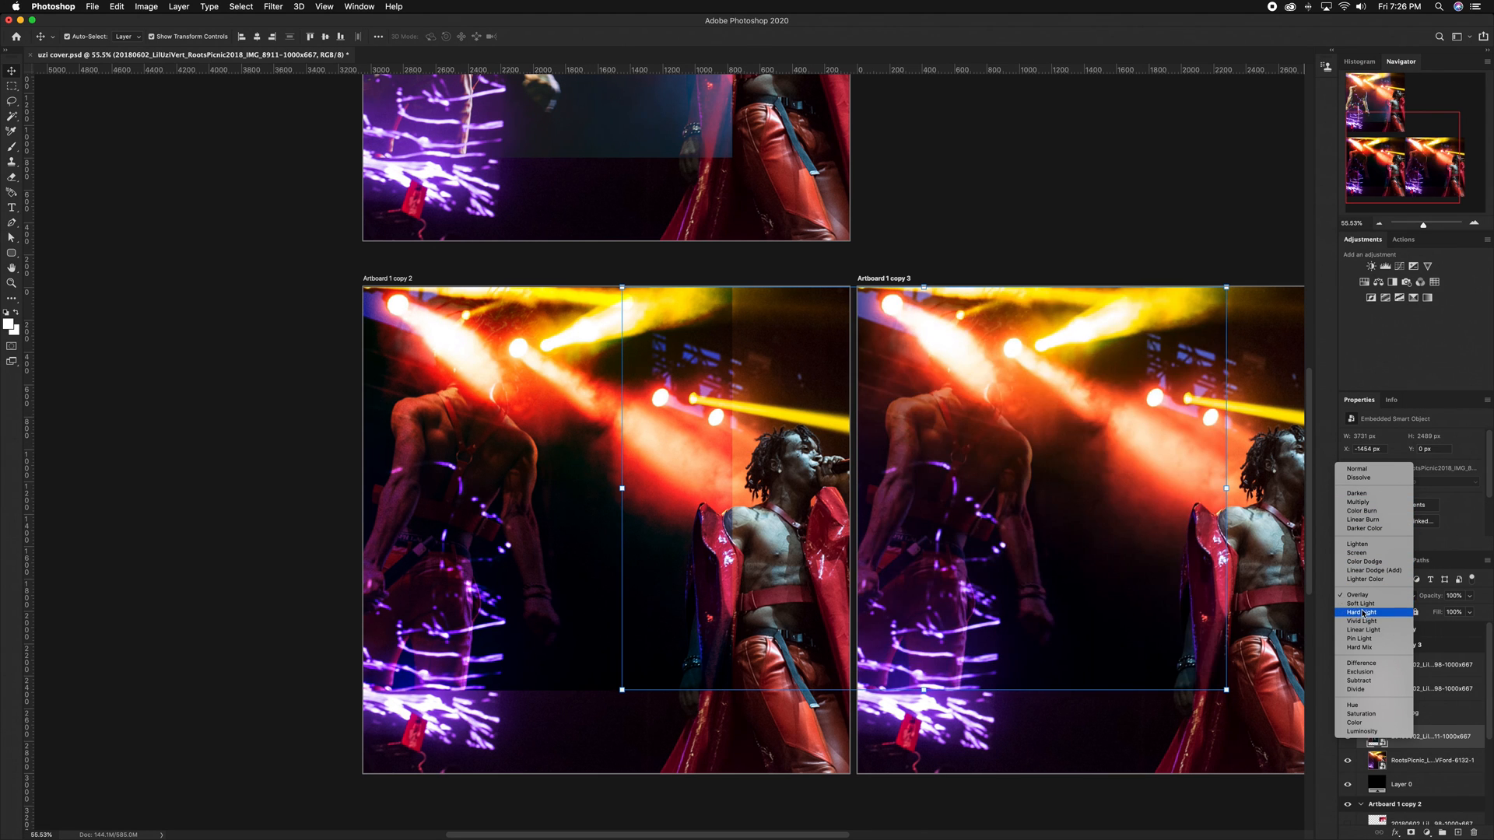
left_click(1367, 543)
left_click(990, 173)
Compare the Overlay and Lighten versions of the composite across the artboards
scroll(922, 502, "left", 3)
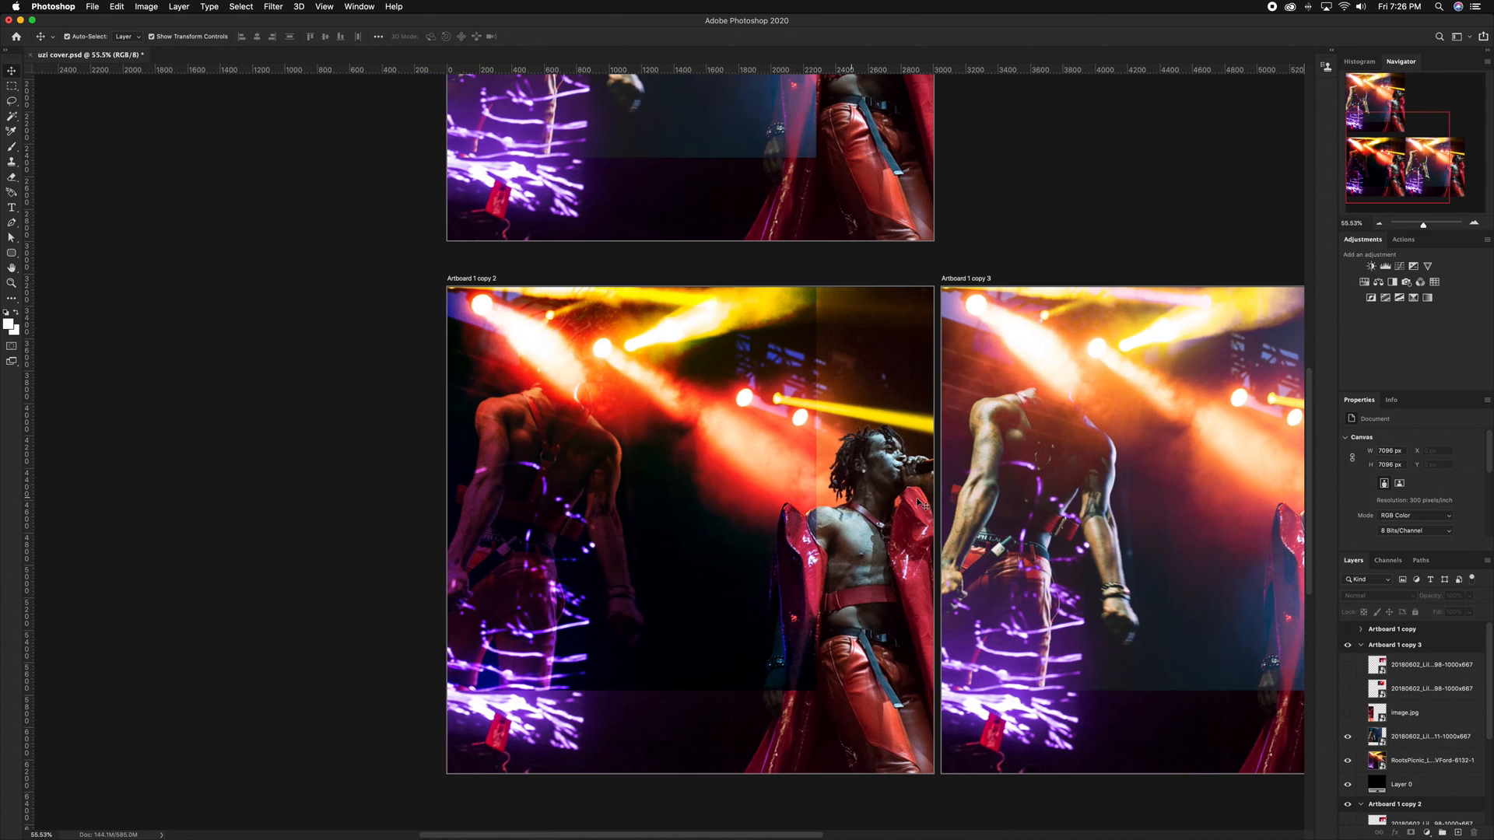
scroll(922, 502, "up", 5)
scroll(729, 404, "down", 5)
scroll(729, 404, "down", 3)
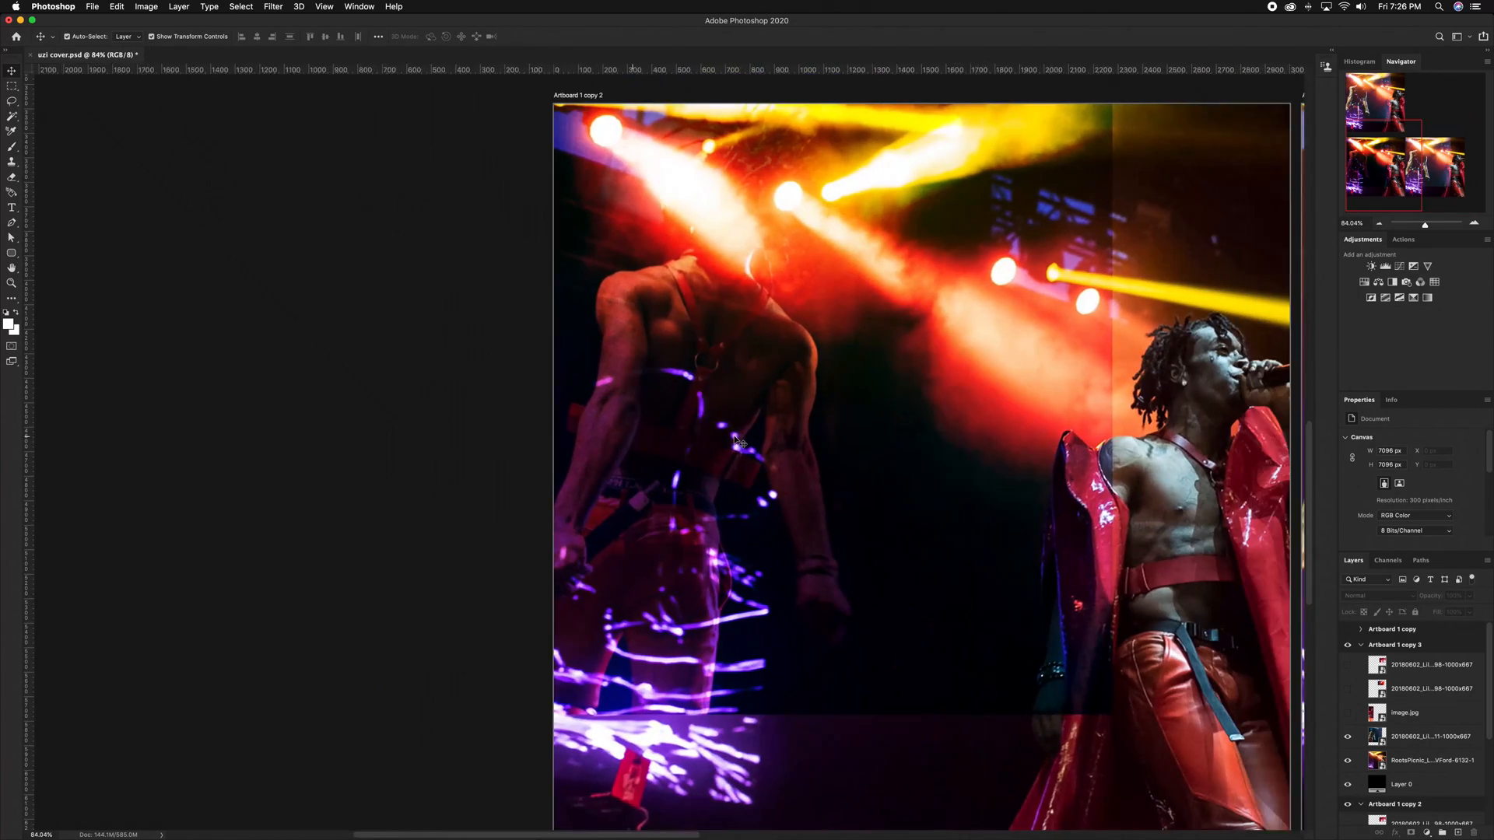
scroll(735, 441, "up", 2)
scroll(777, 459, "down", 3)
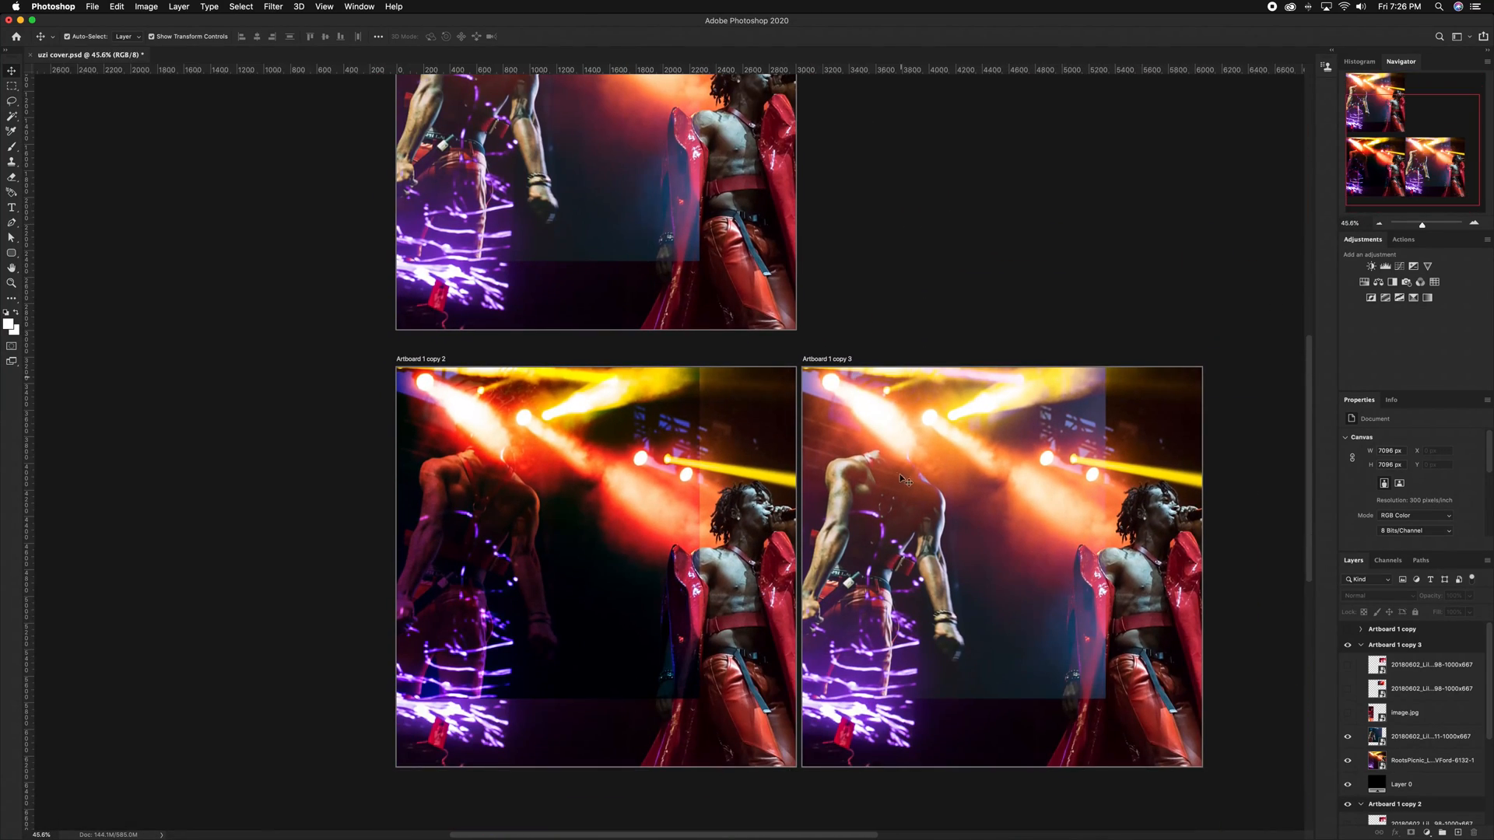
scroll(809, 470, "left", 2)
scroll(809, 470, "right", 2)
scroll(809, 470, "down", 2)
scroll(825, 506, "up", 3)
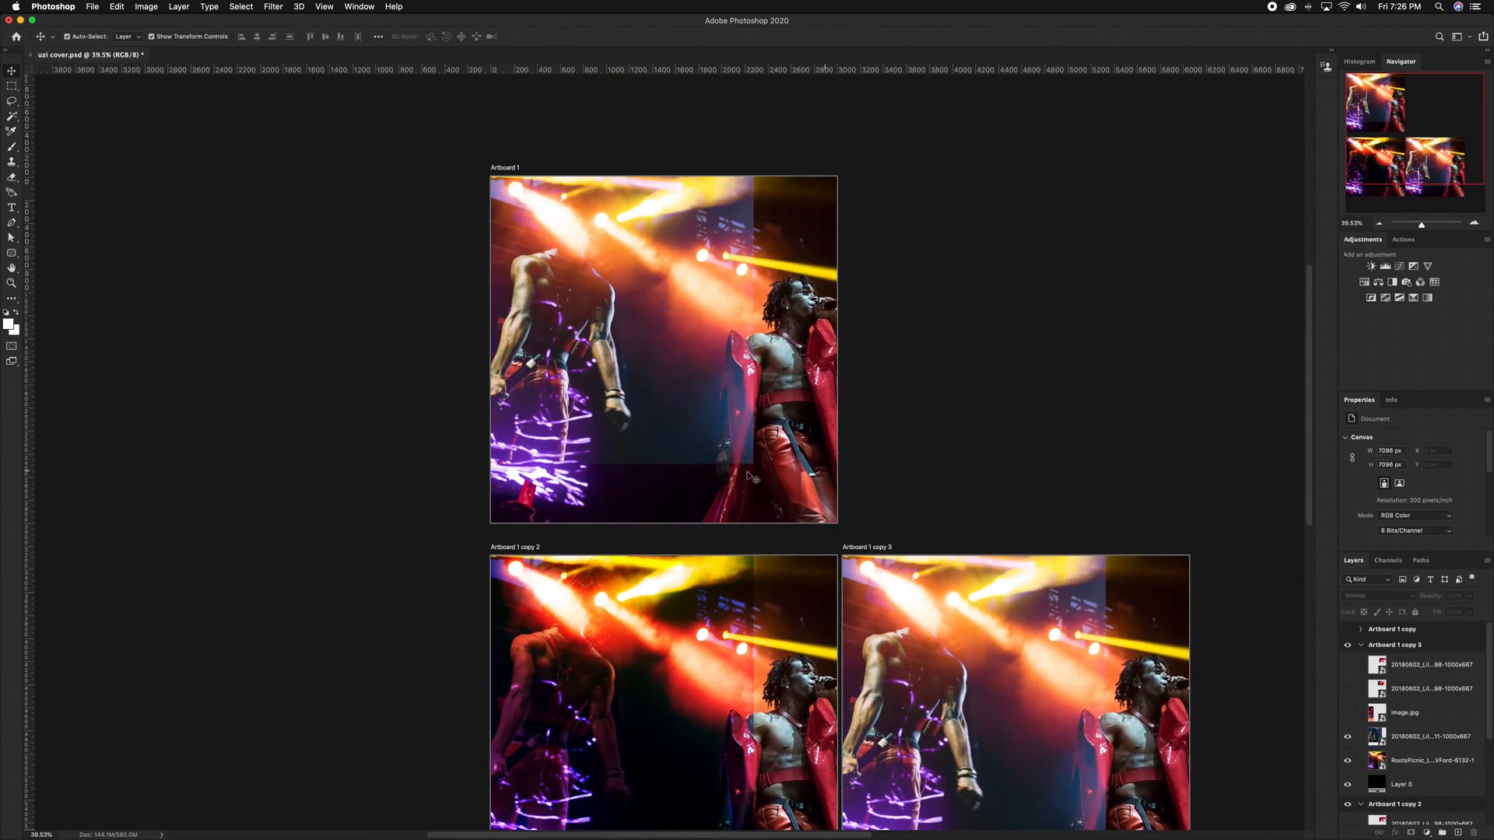
scroll(834, 537, "up", 2)
scroll(834, 537, "down", 3)
scroll(760, 327, "up", 3)
Rasterize the back-view photo in Artboard 1 copy 2 for erasing and prepare a large soft Eraser brush
left_click(760, 327)
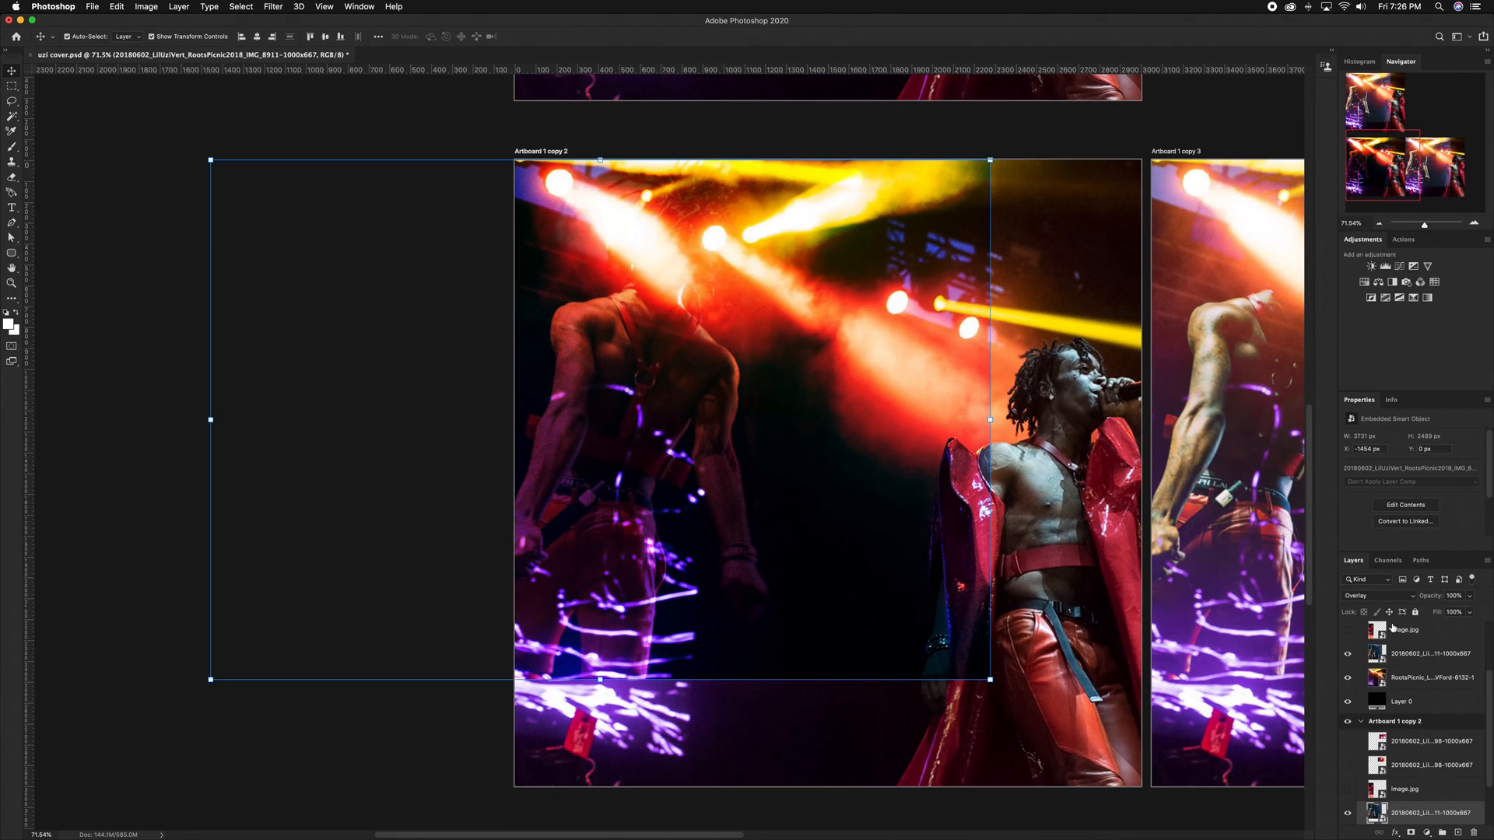
scroll(760, 326, "right", 2)
key("e")
left_click(871, 486)
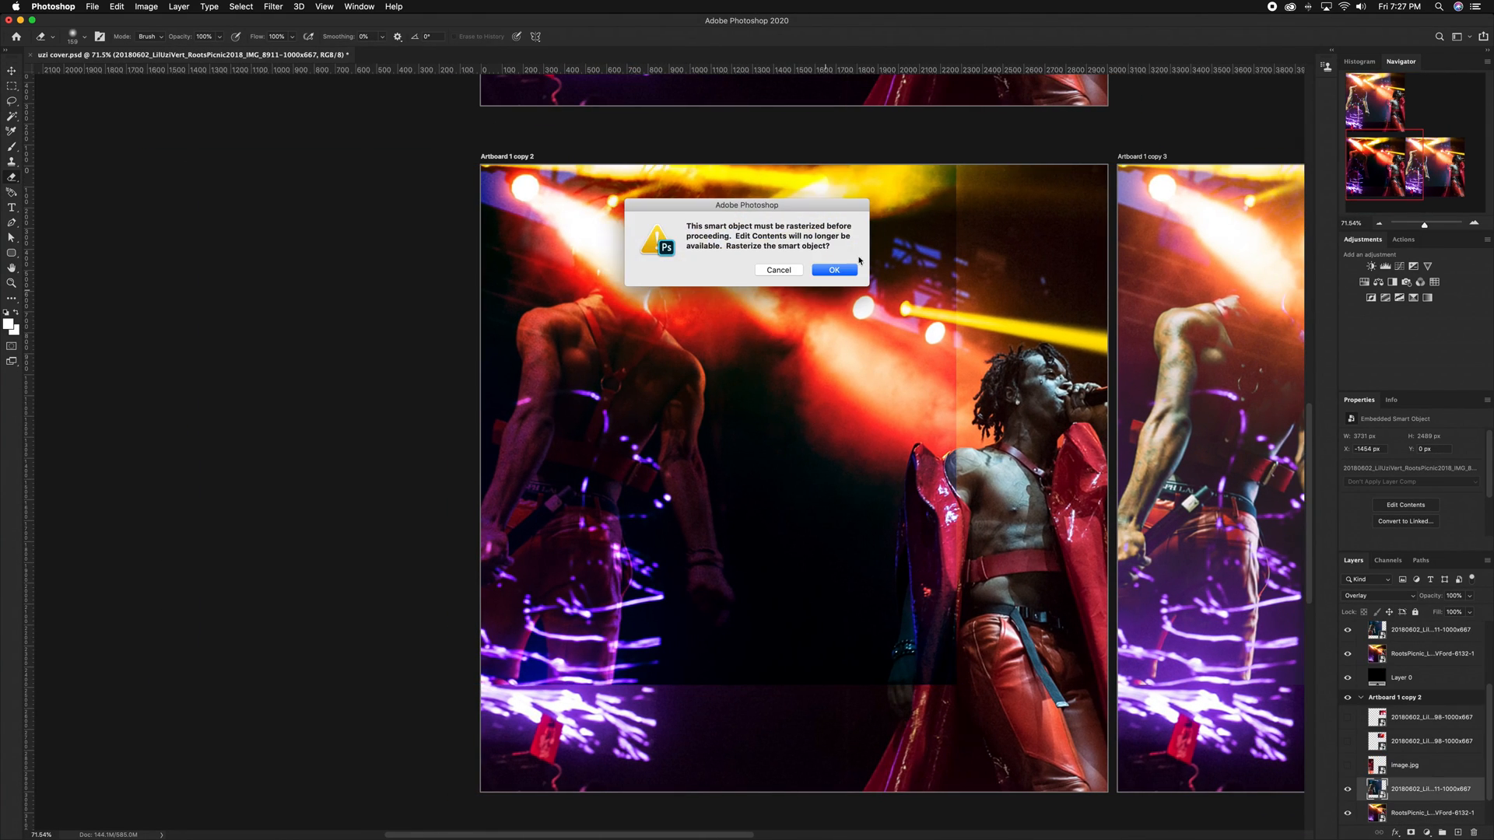
key("Return")
right_click(833, 302)
key("Escape")
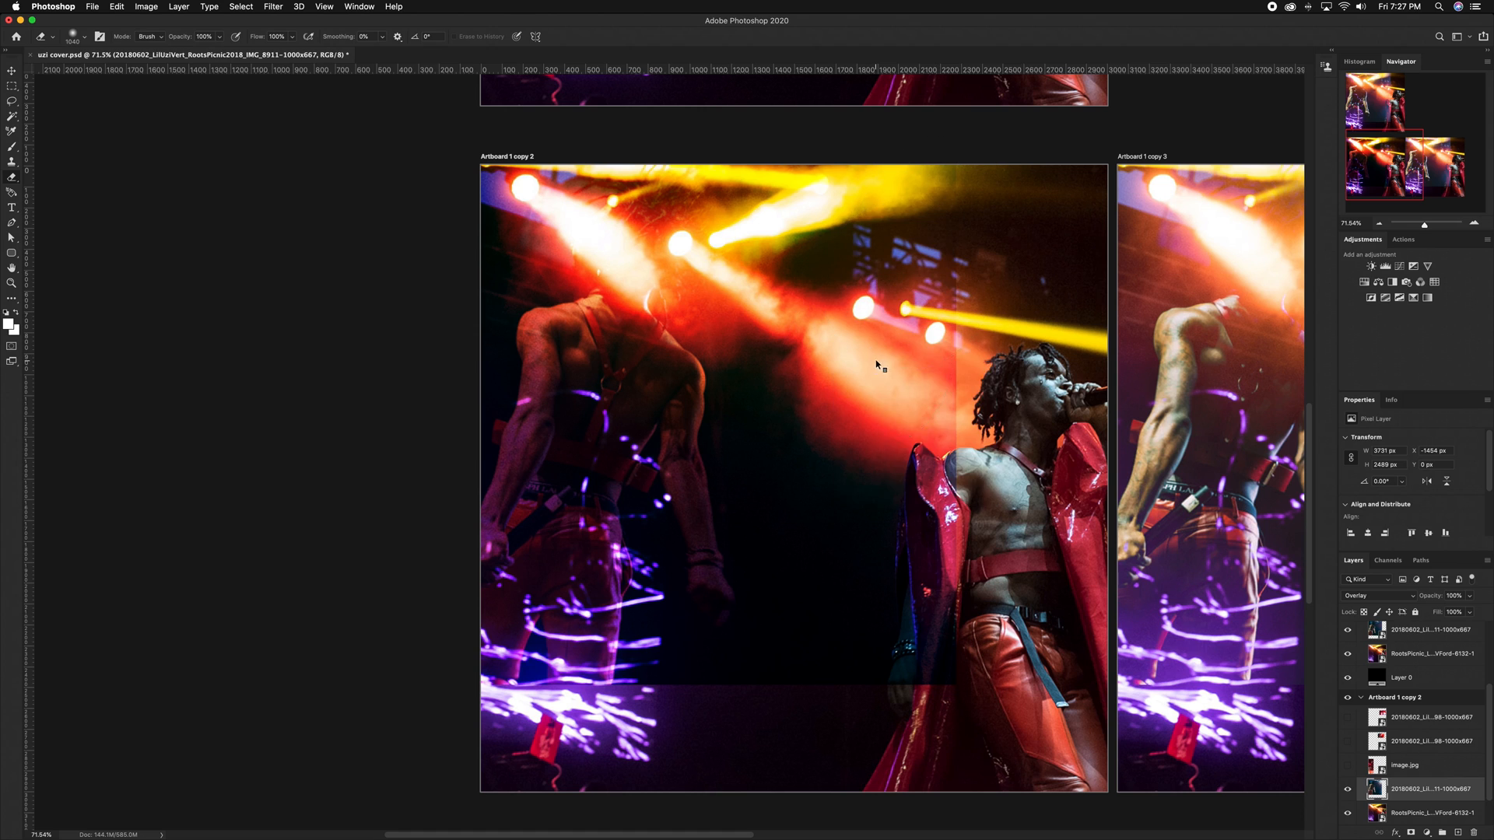
Erase the back-view photo's hard edges in Artboard 1 copy 2 with a large soft Eraser so it blends into the background
right_click(883, 360)
left_click_drag(949, 387, 1008, 382)
key("Return")
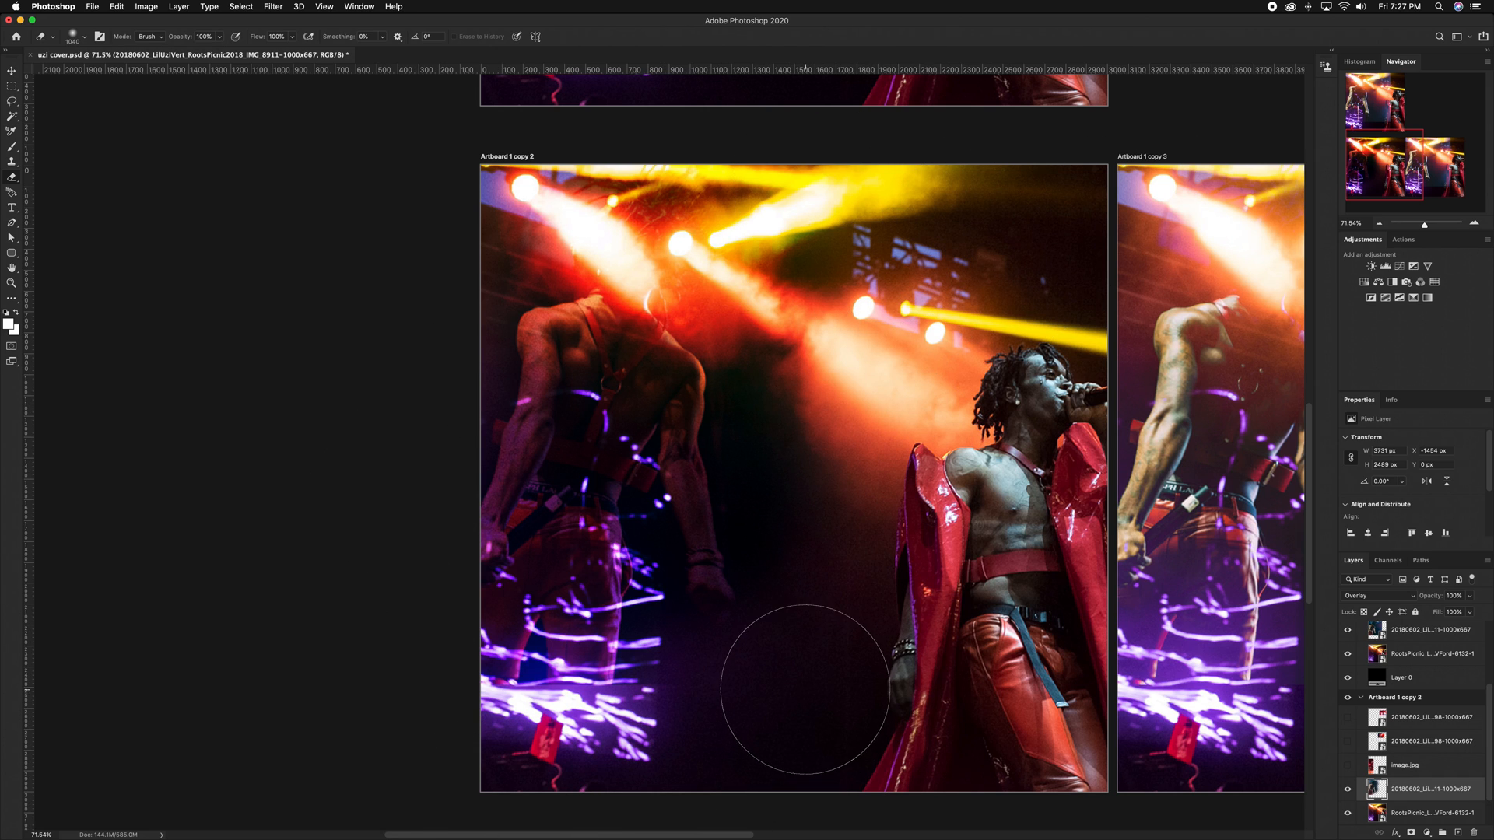
scroll(918, 295, "down", 1)
key("v")
left_click(1052, 330)
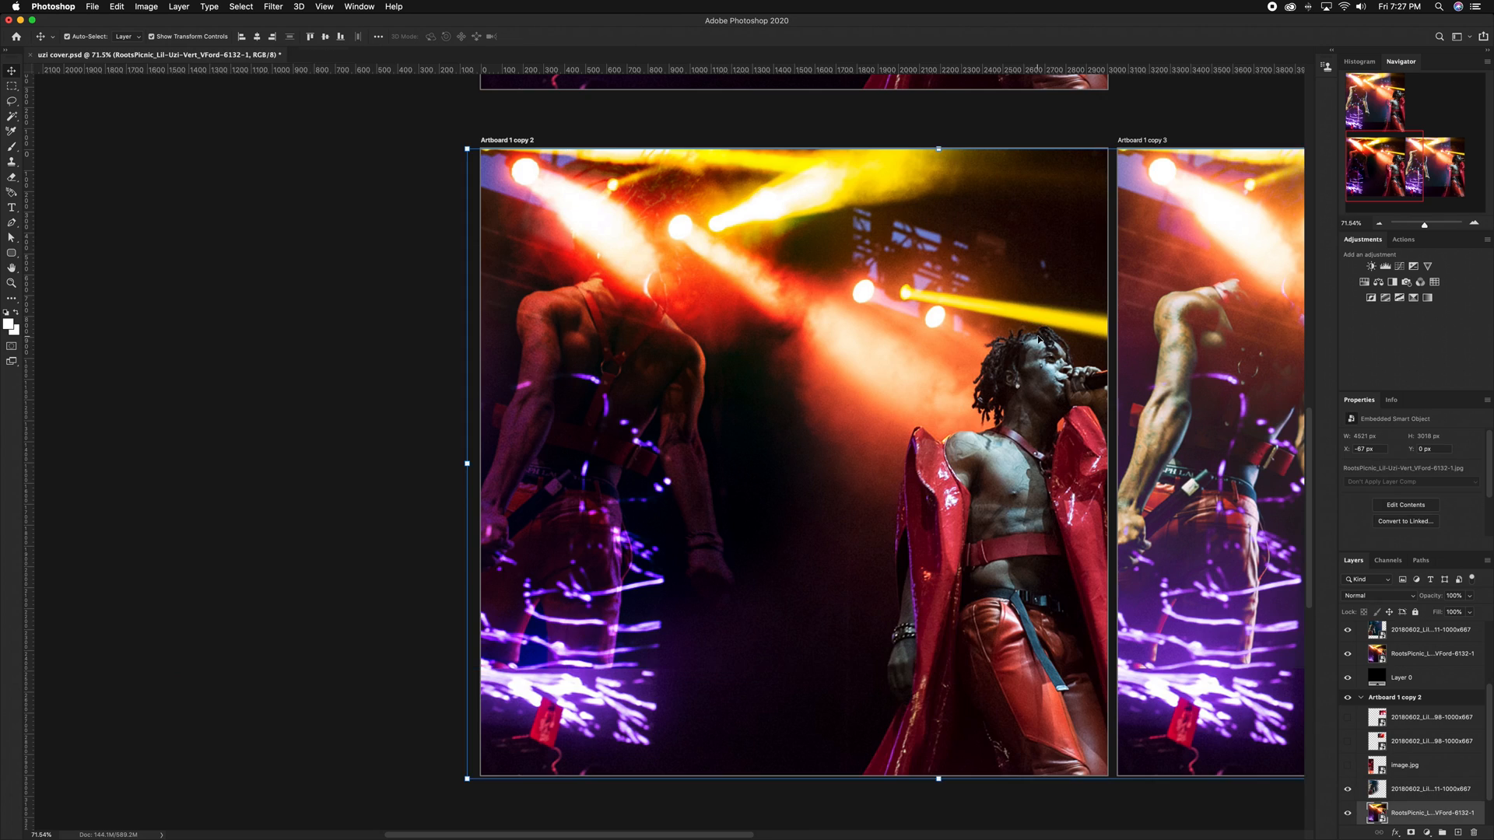
Hide Artboard 1 copy 3 so that only the Overlay version in Artboard 1 copy 2 remains beside the original
scroll(653, 432, "down", 3)
left_click(436, 350)
scroll(513, 226, "up", 3)
scroll(961, 495, "down", 1)
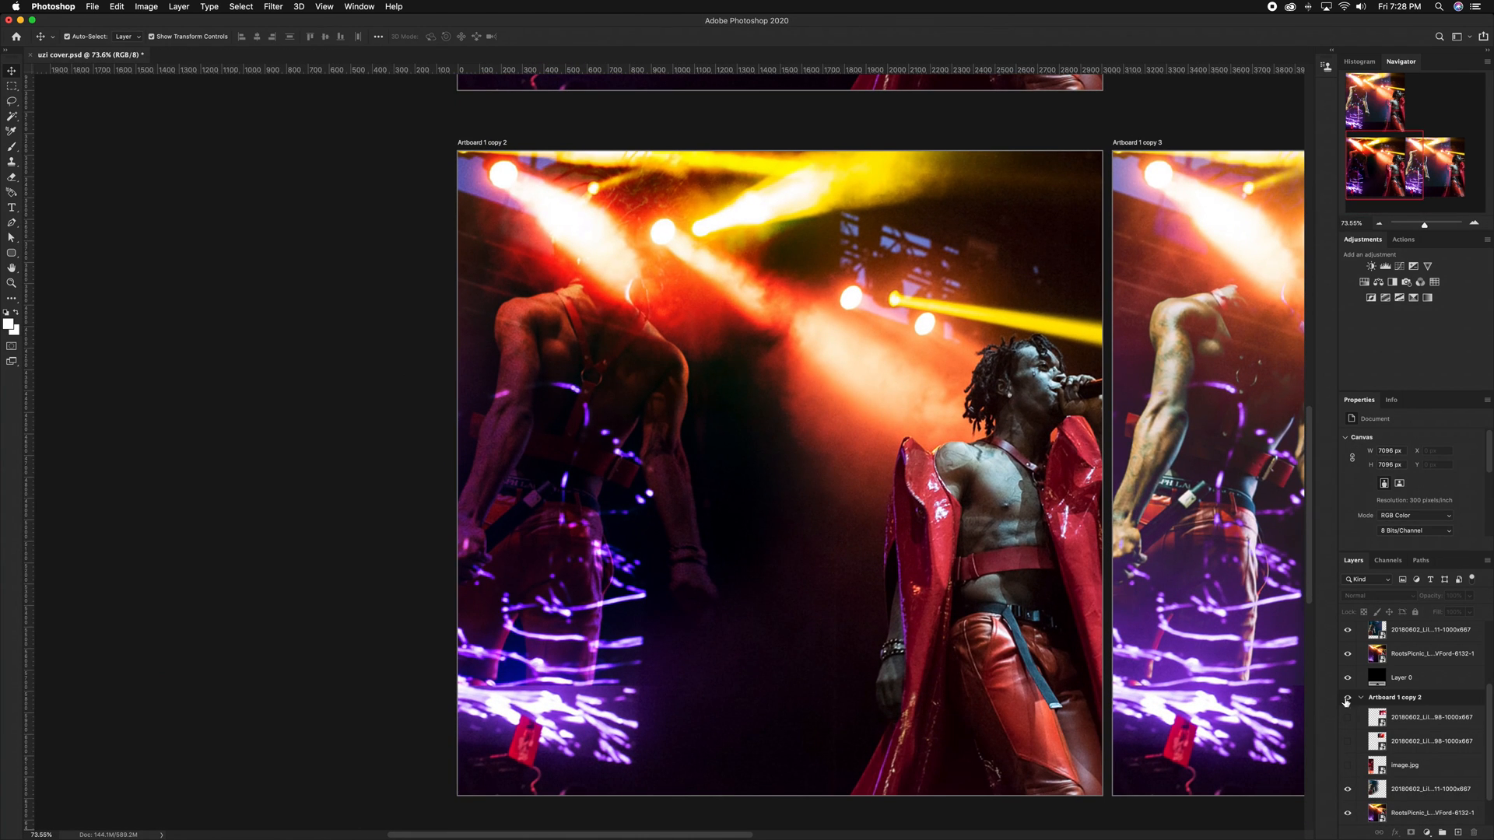
scroll(1370, 686, "up", 3)
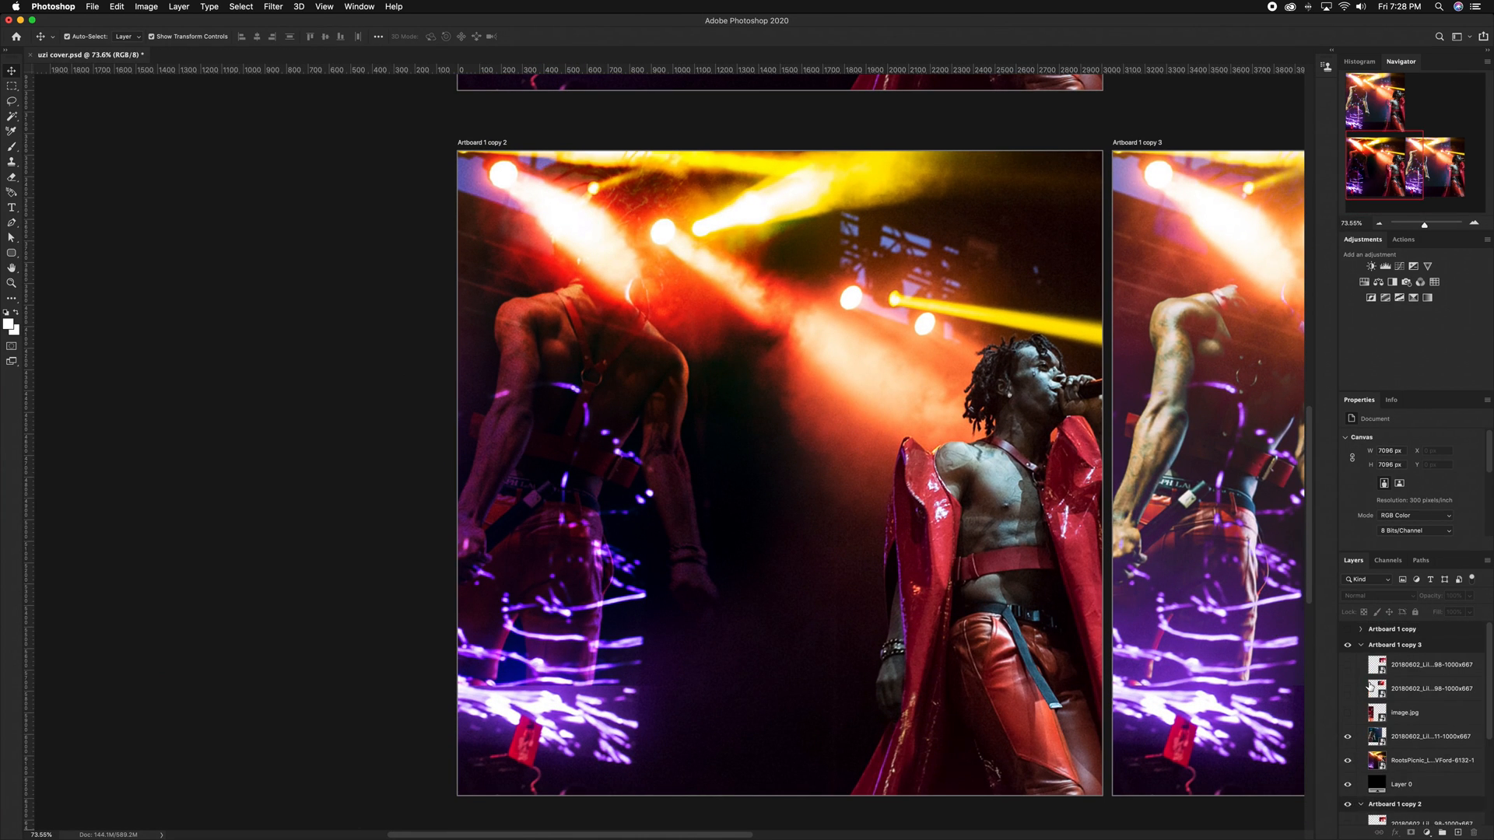
left_click(1347, 646)
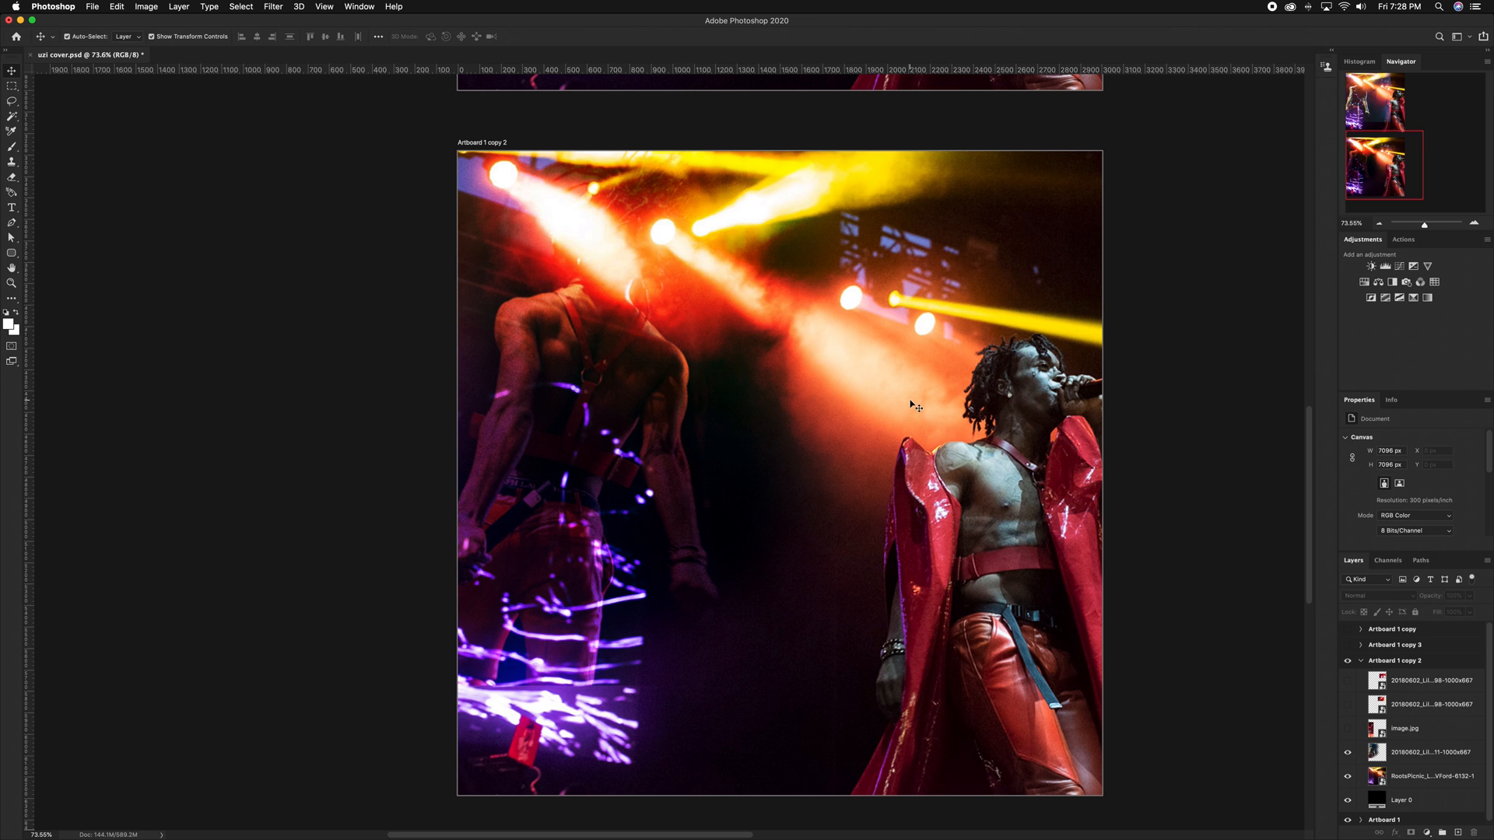
left_click(914, 405)
scroll(914, 405, "up", 2)
Switch to Finder and place White outline no color.png from the Icons files, about 858 px wide, in Artboard 1 copy 2's lower-left corner
key("super+Tab")
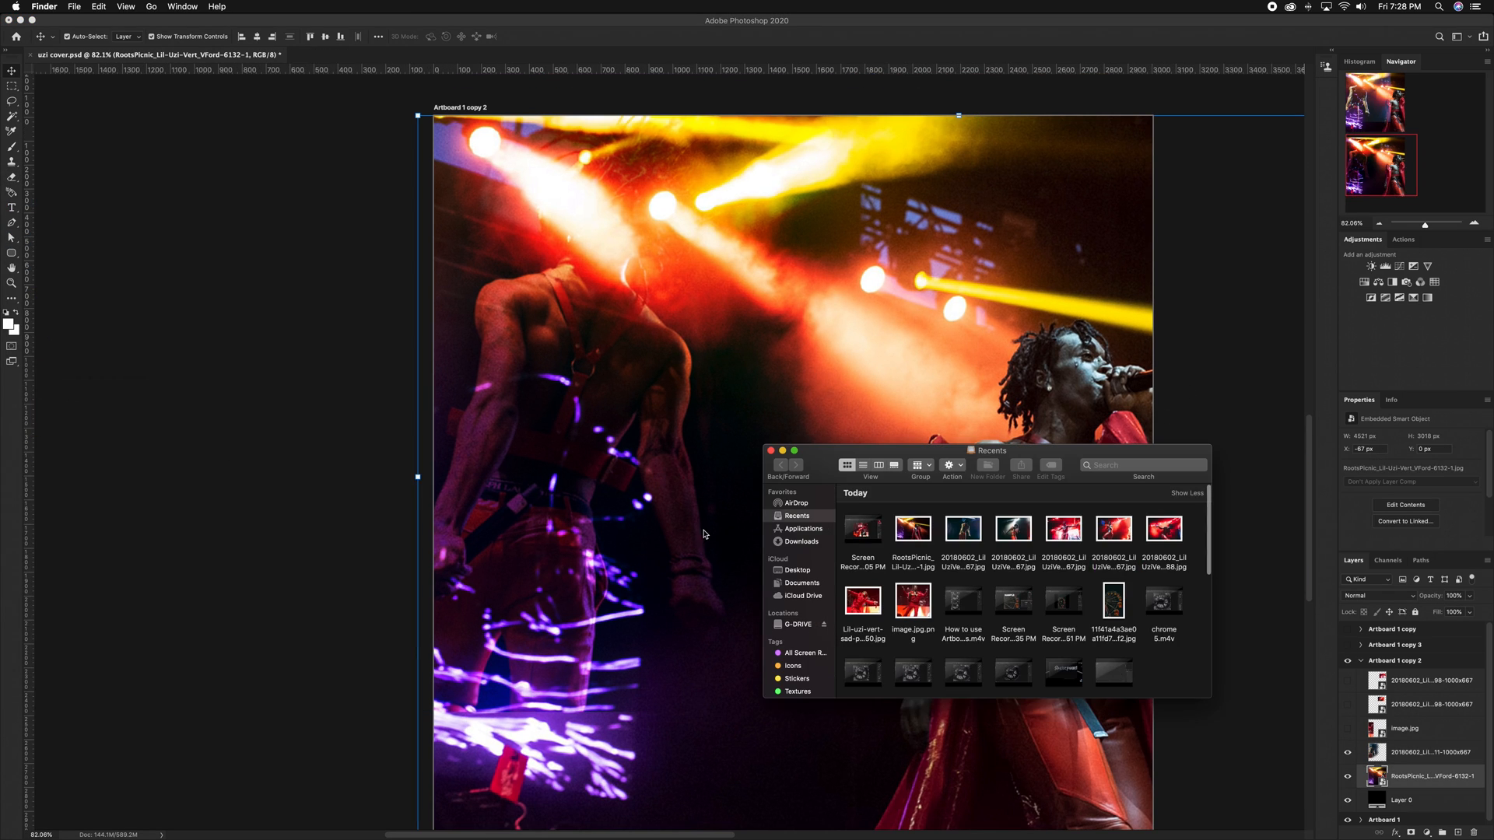
scroll(885, 647, "down", 2)
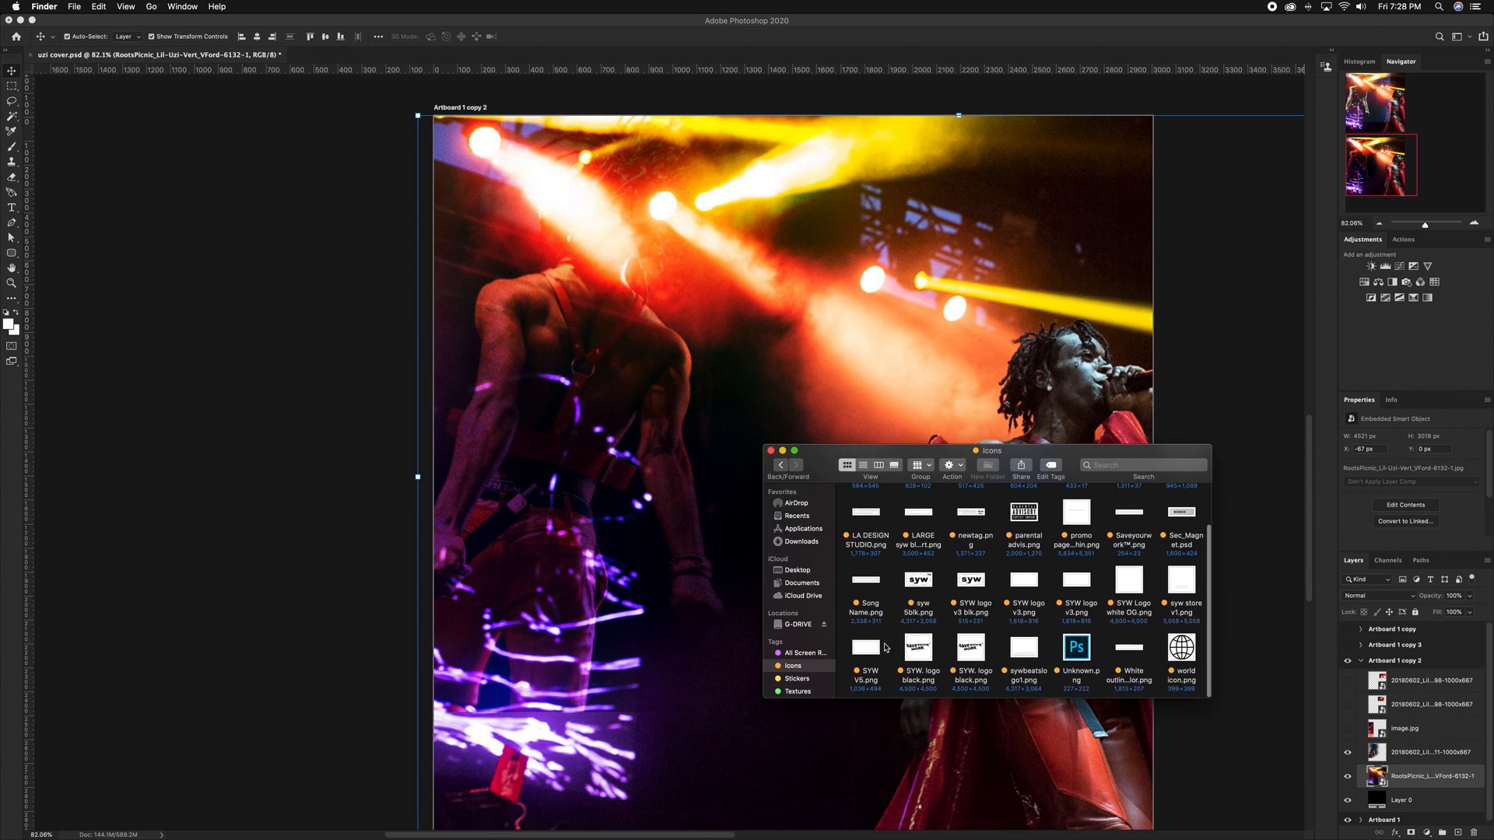
scroll(920, 527, "up", 2)
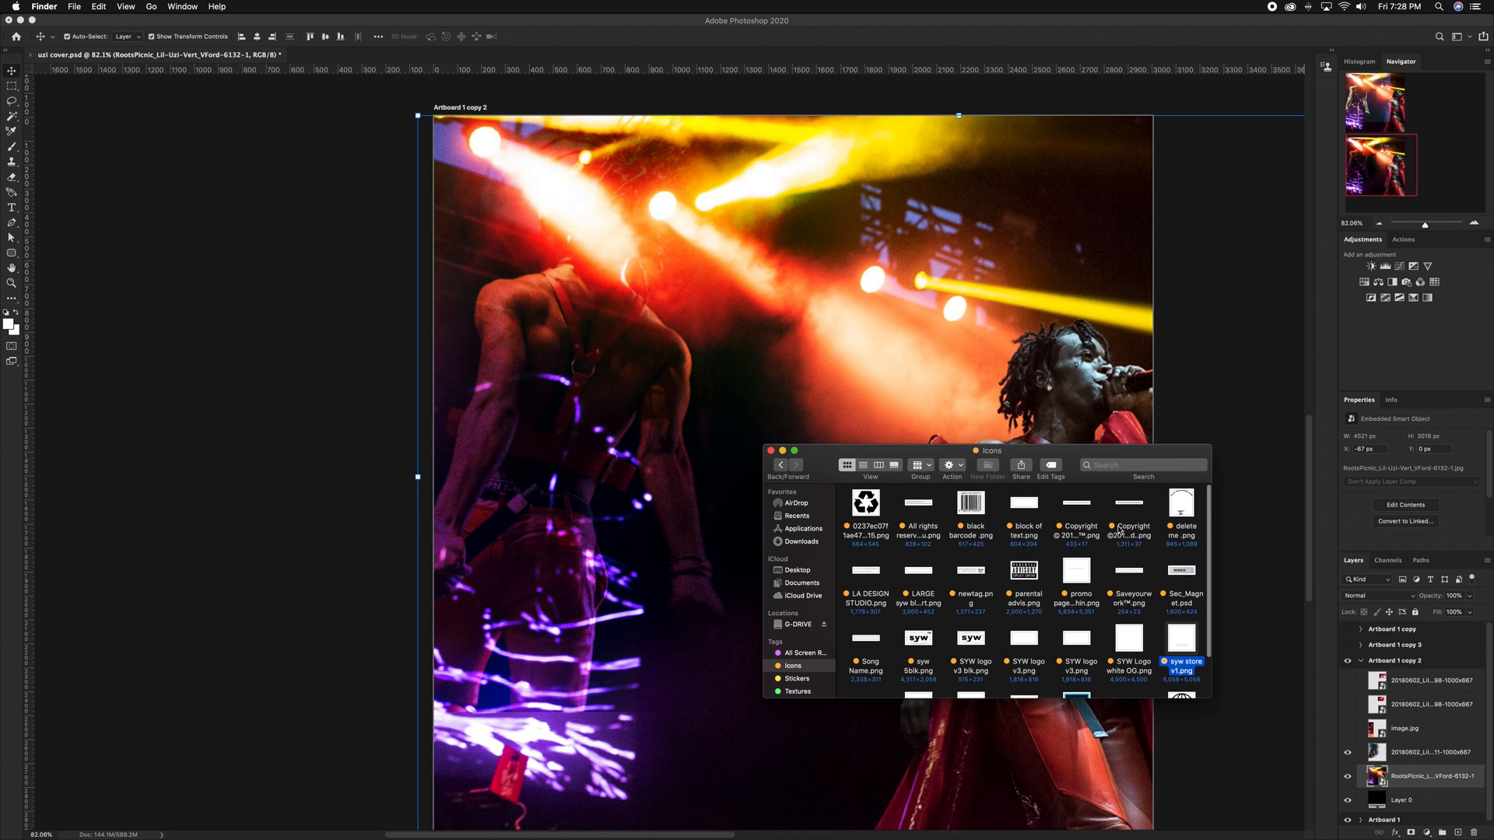
left_click(1082, 508)
scroll(1082, 537, "down", 2)
left_click(867, 646)
key("space")
key("space")
left_click(1024, 645)
left_click(1130, 645)
left_click_drag(1129, 646, 833, 386)
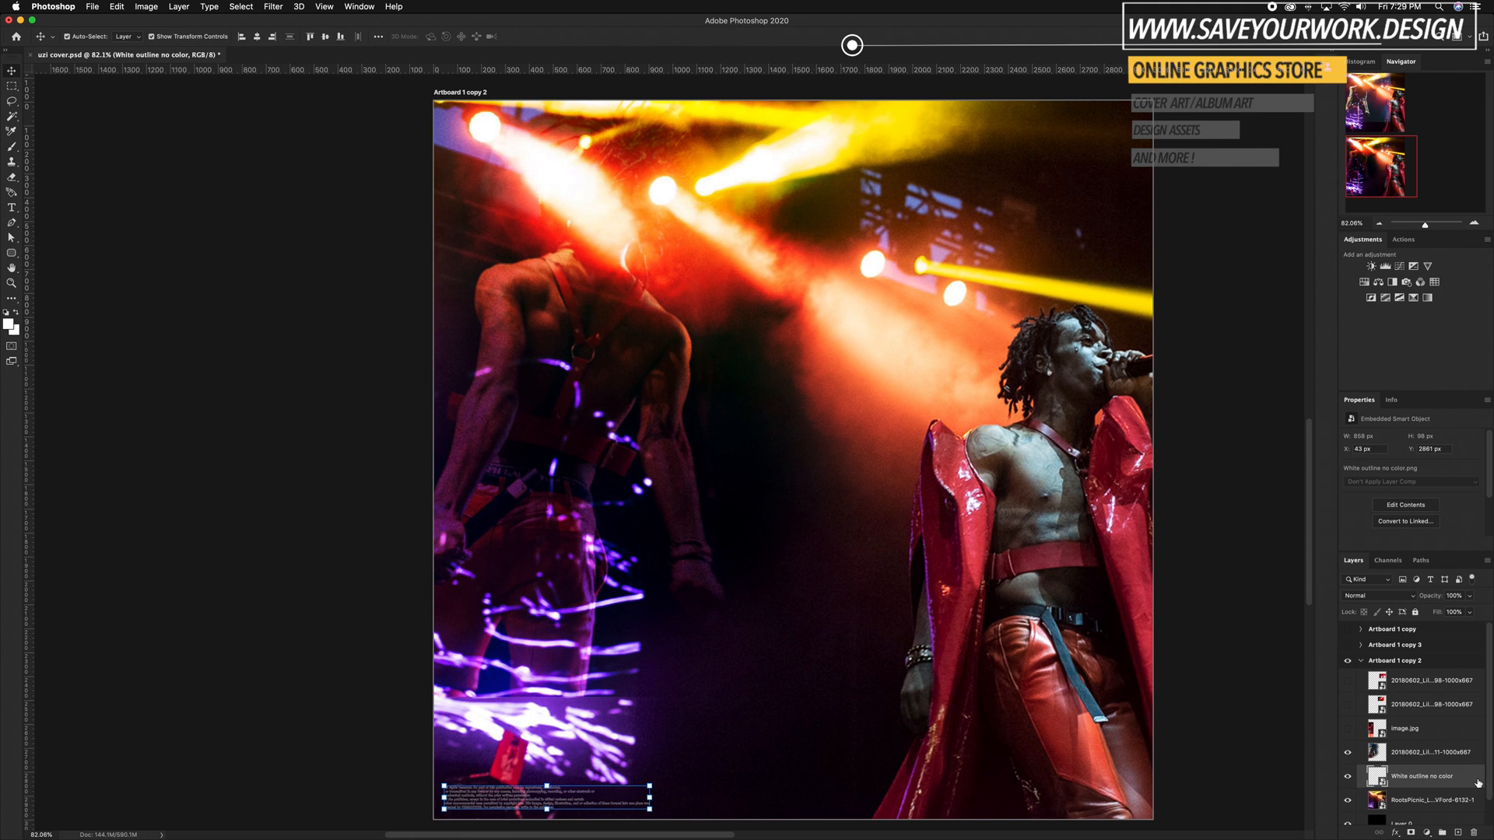
Examine how the small credit text sits in the corner of Artboard 1 copy 2 at different zoom levels
scroll(670, 457, "up", 2)
scroll(671, 458, "down", 3)
left_click(671, 457)
left_click(553, 764)
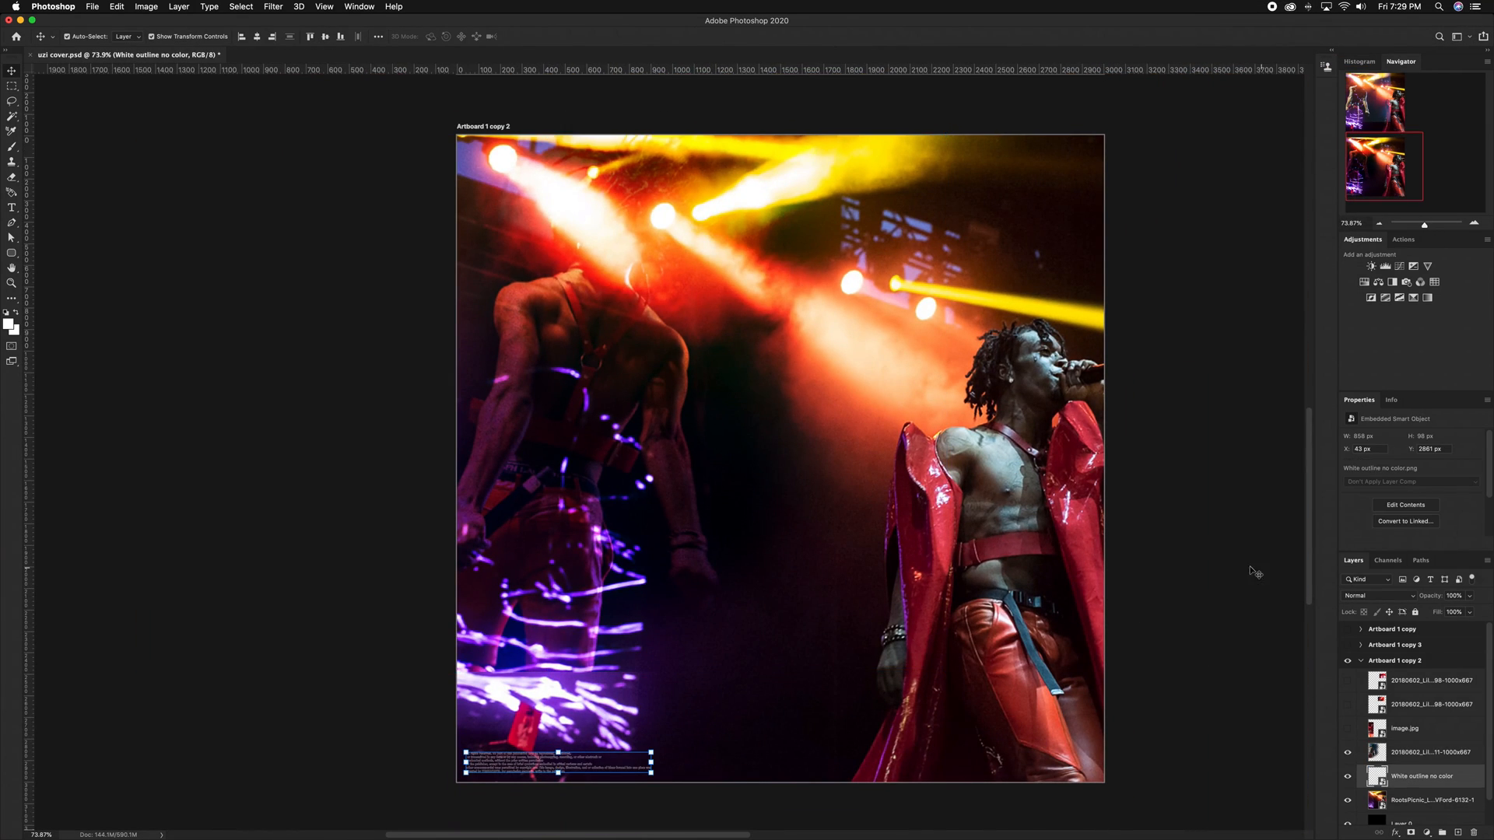
scroll(1215, 620, "down", 3)
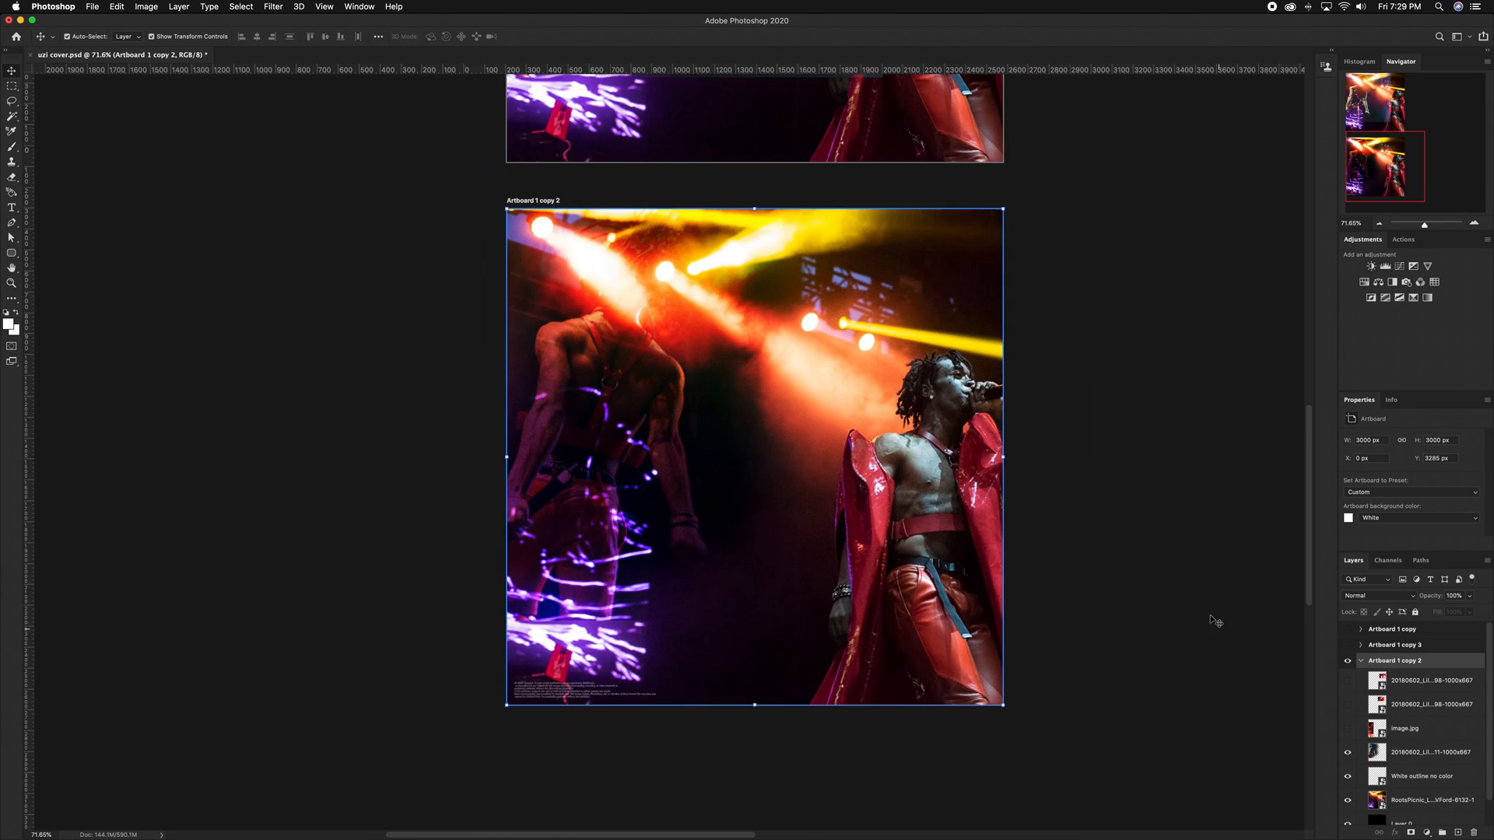
left_click(1125, 590)
scroll(1124, 589, "up", 4)
scroll(1118, 592, "up", 3)
Remove the hidden photo layers from Artboard 1 copy 2 and group its two visible photos as main images
left_click(1123, 596)
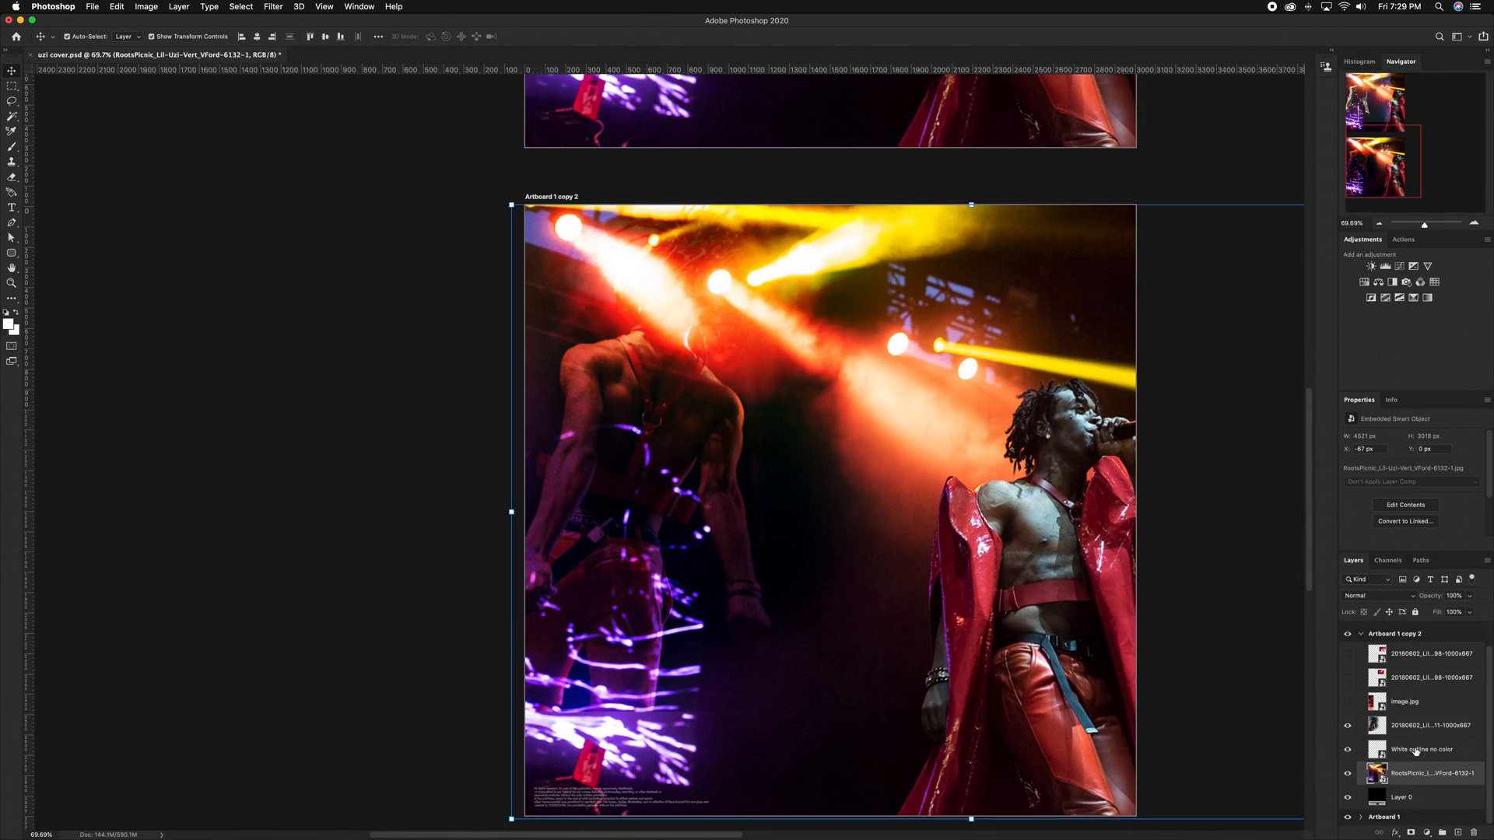
left_click(1407, 725)
key("super+z")
key("super+z")
key("super+z")
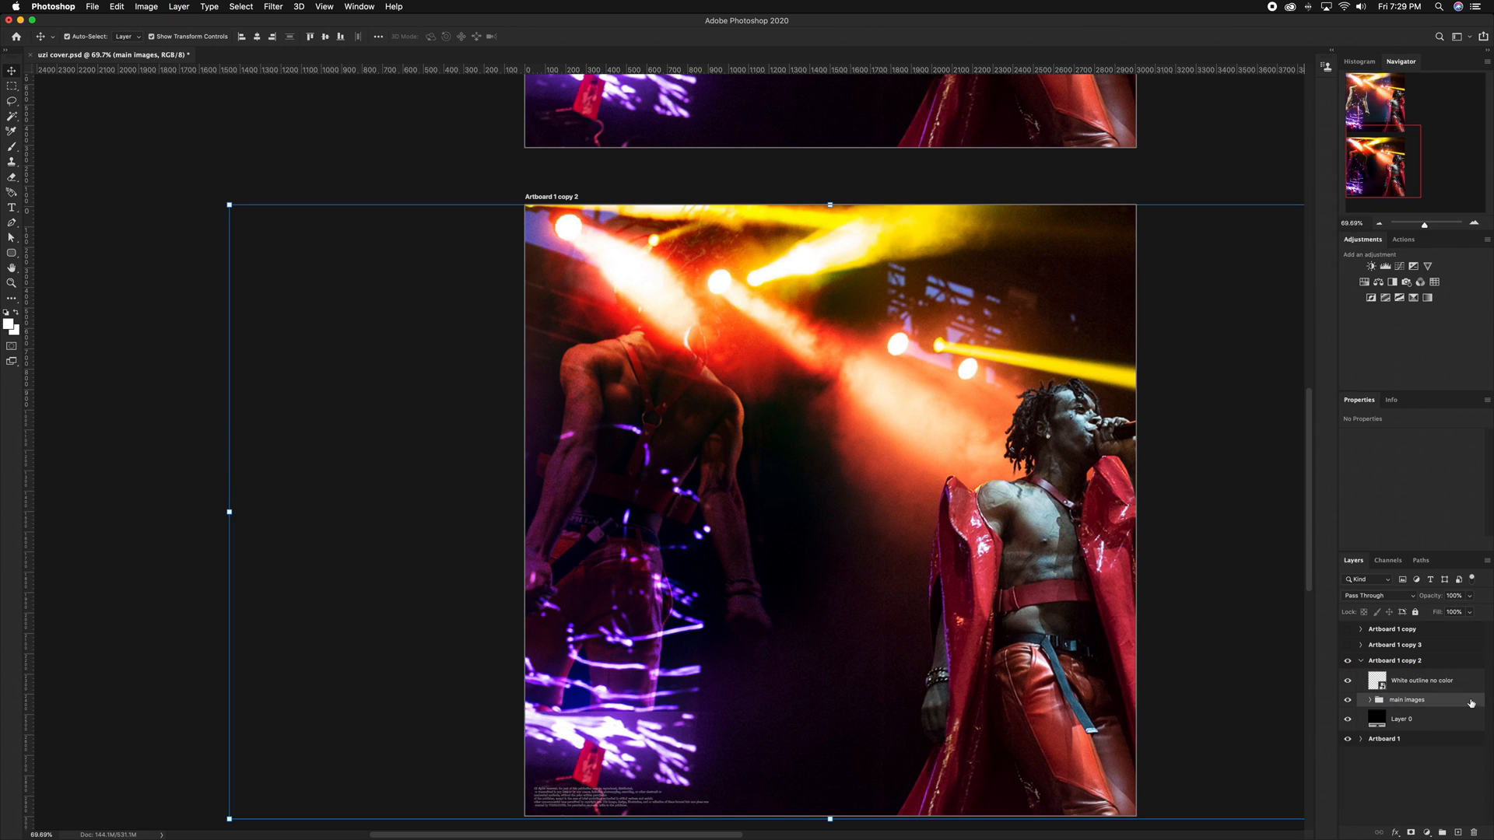
Label the main images group red and put the White outline no color layer in a group named icons
left_click(1462, 687)
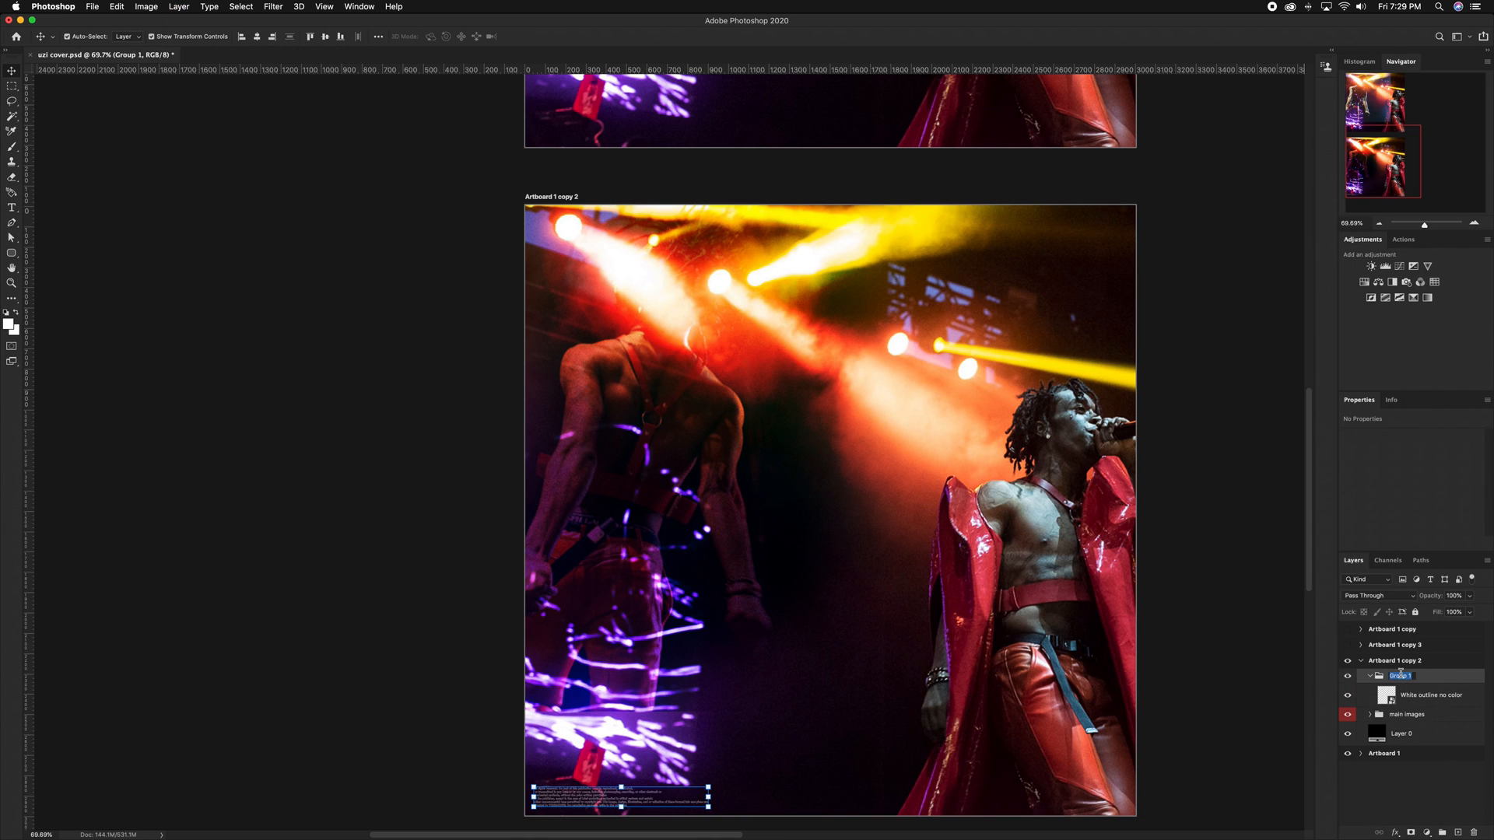
left_click(1072, 691)
scroll(641, 651, "up", 10)
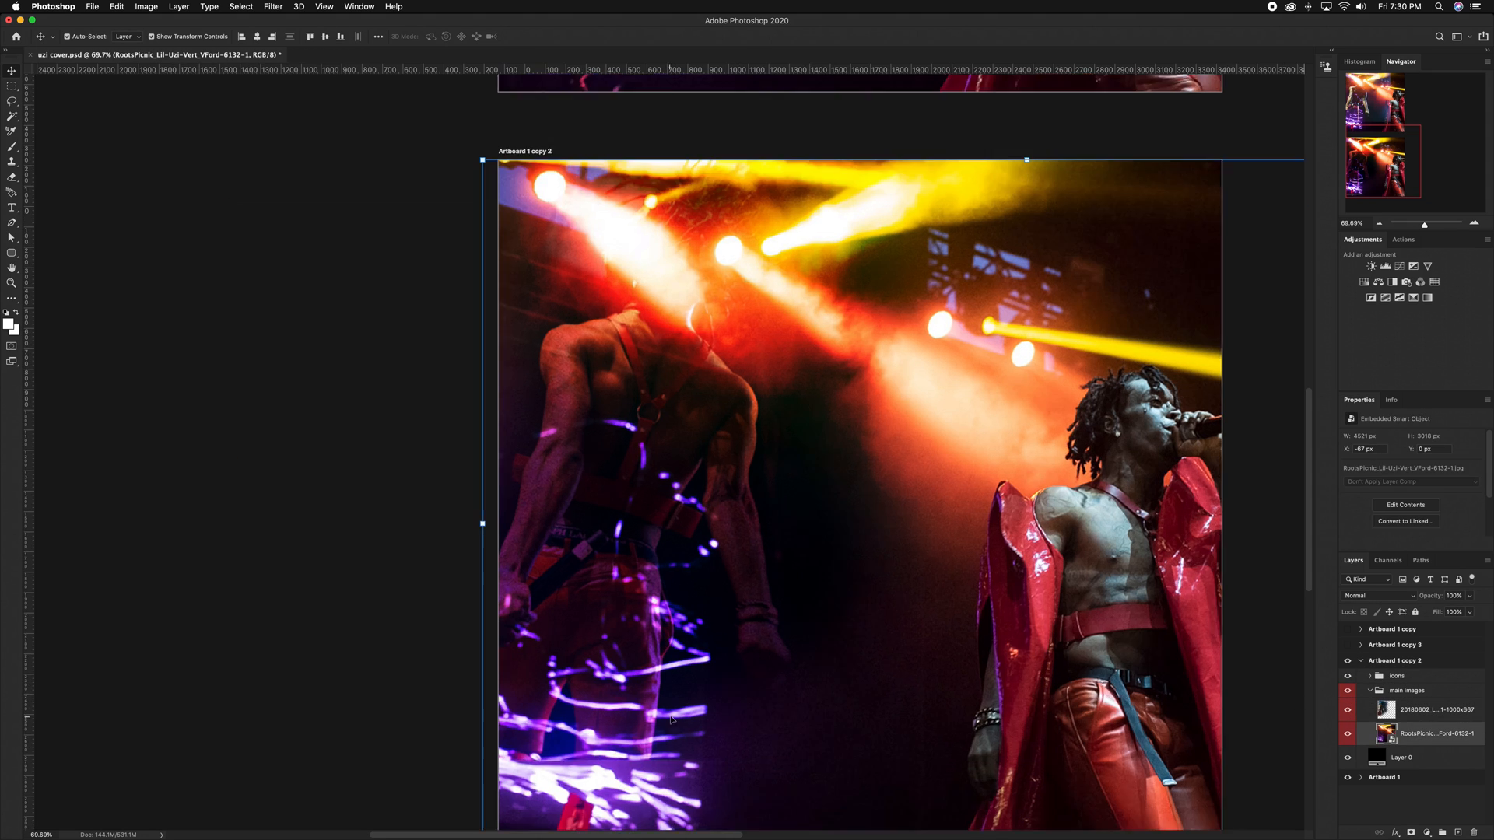
Touch up the back-view photo's lower edge beside the purple light streaks with a large soft Eraser
scroll(641, 651, "down", 10)
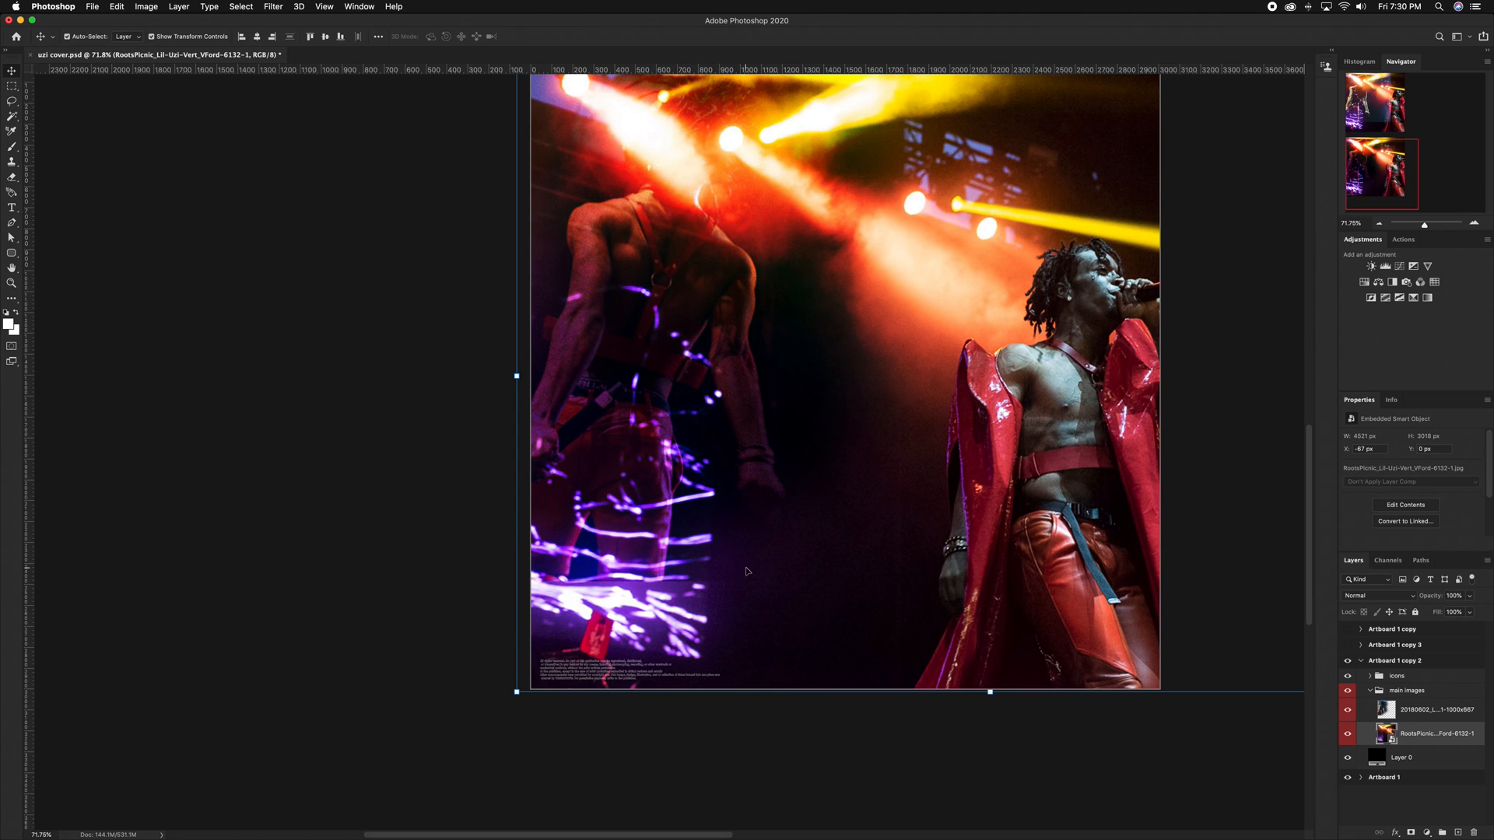
scroll(745, 571, "up", 2)
left_click(665, 629)
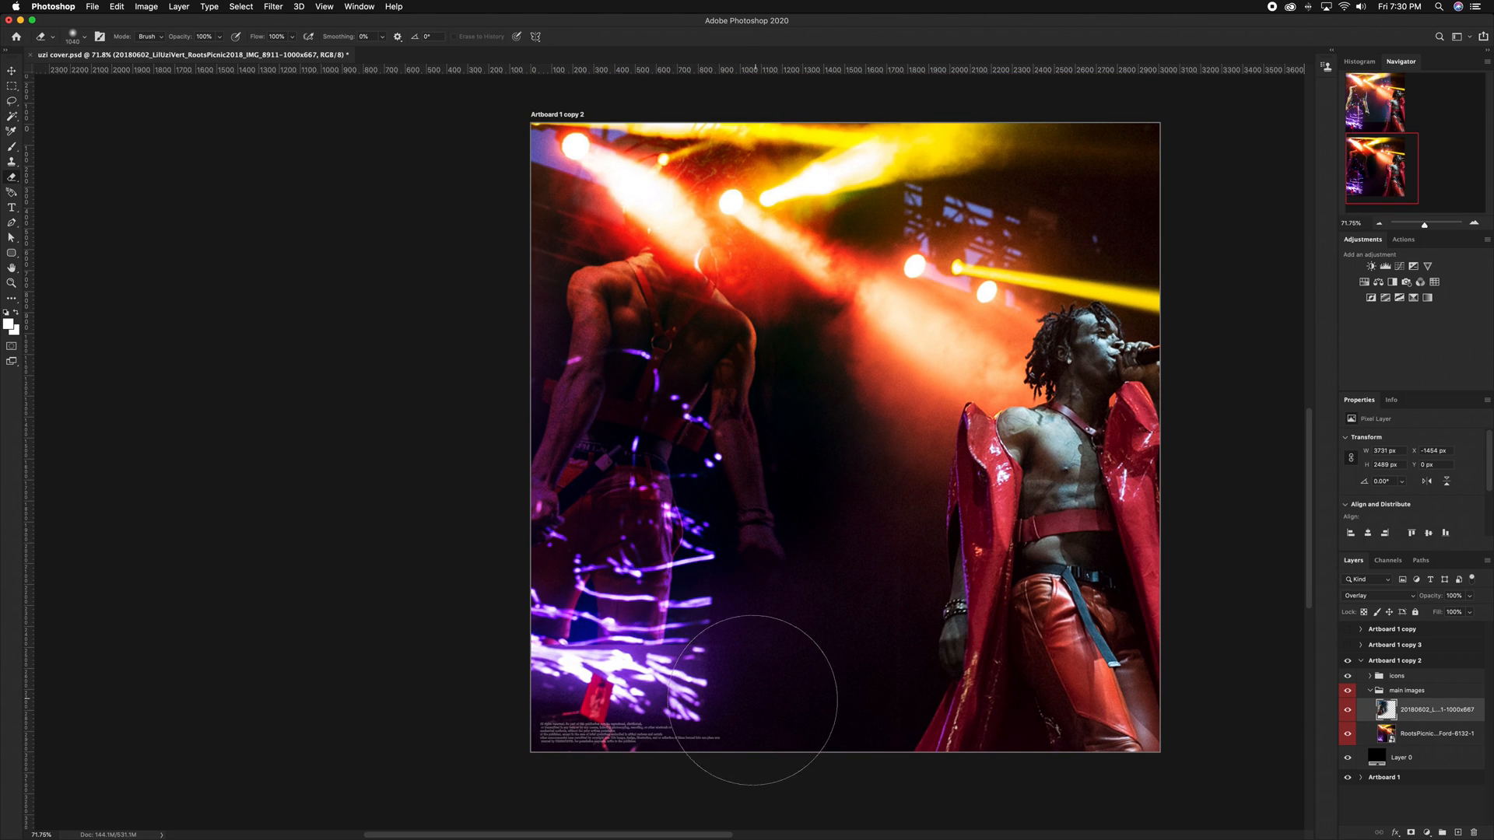
key("v")
left_click(993, 634)
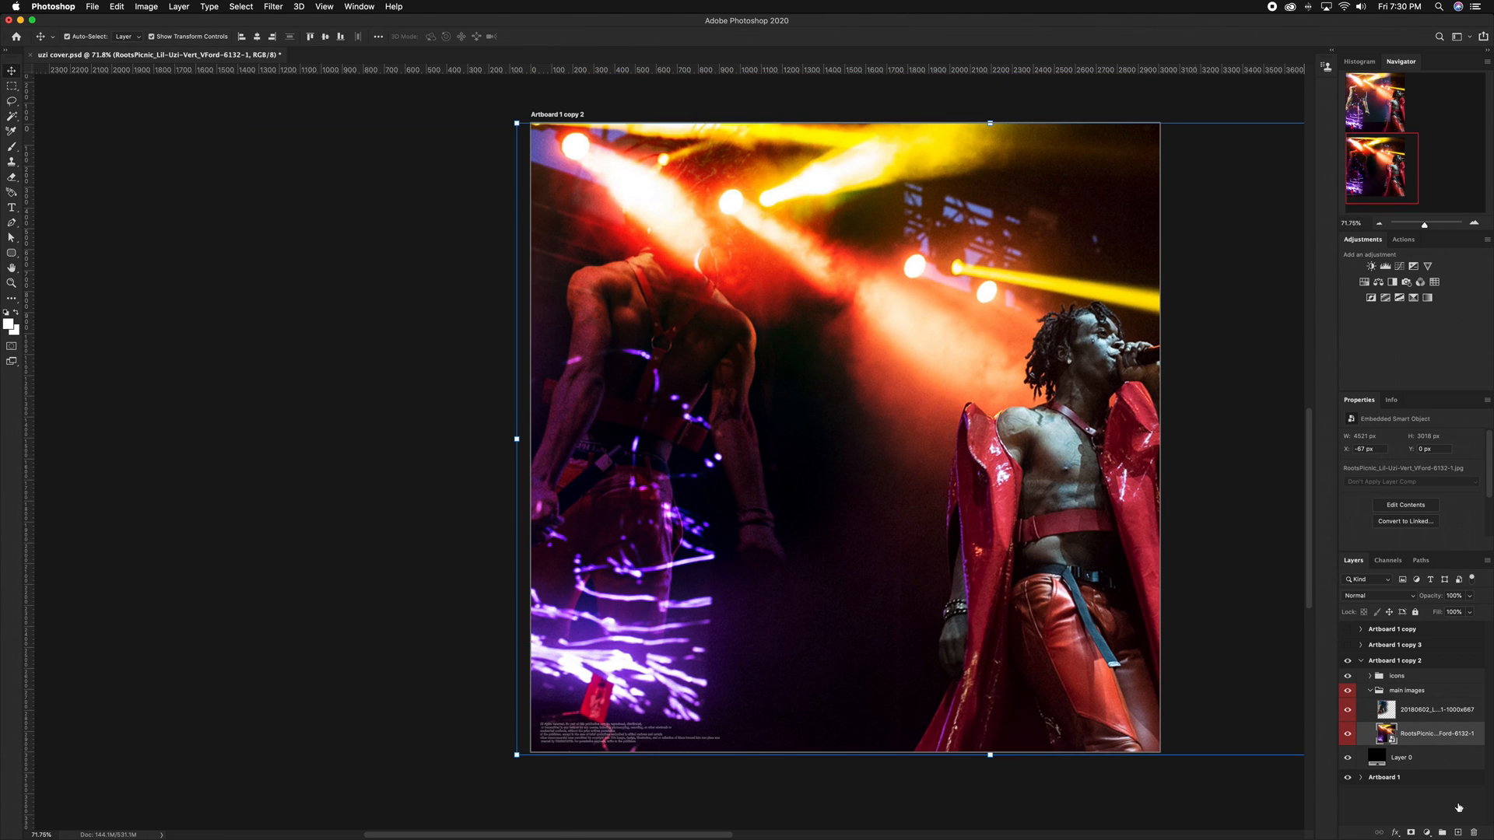
Place the 9d15175 smoke texture from Finder between the two photos in Artboard 1 copy 2 and set it to Screen
left_click(22, 197)
left_click(790, 666)
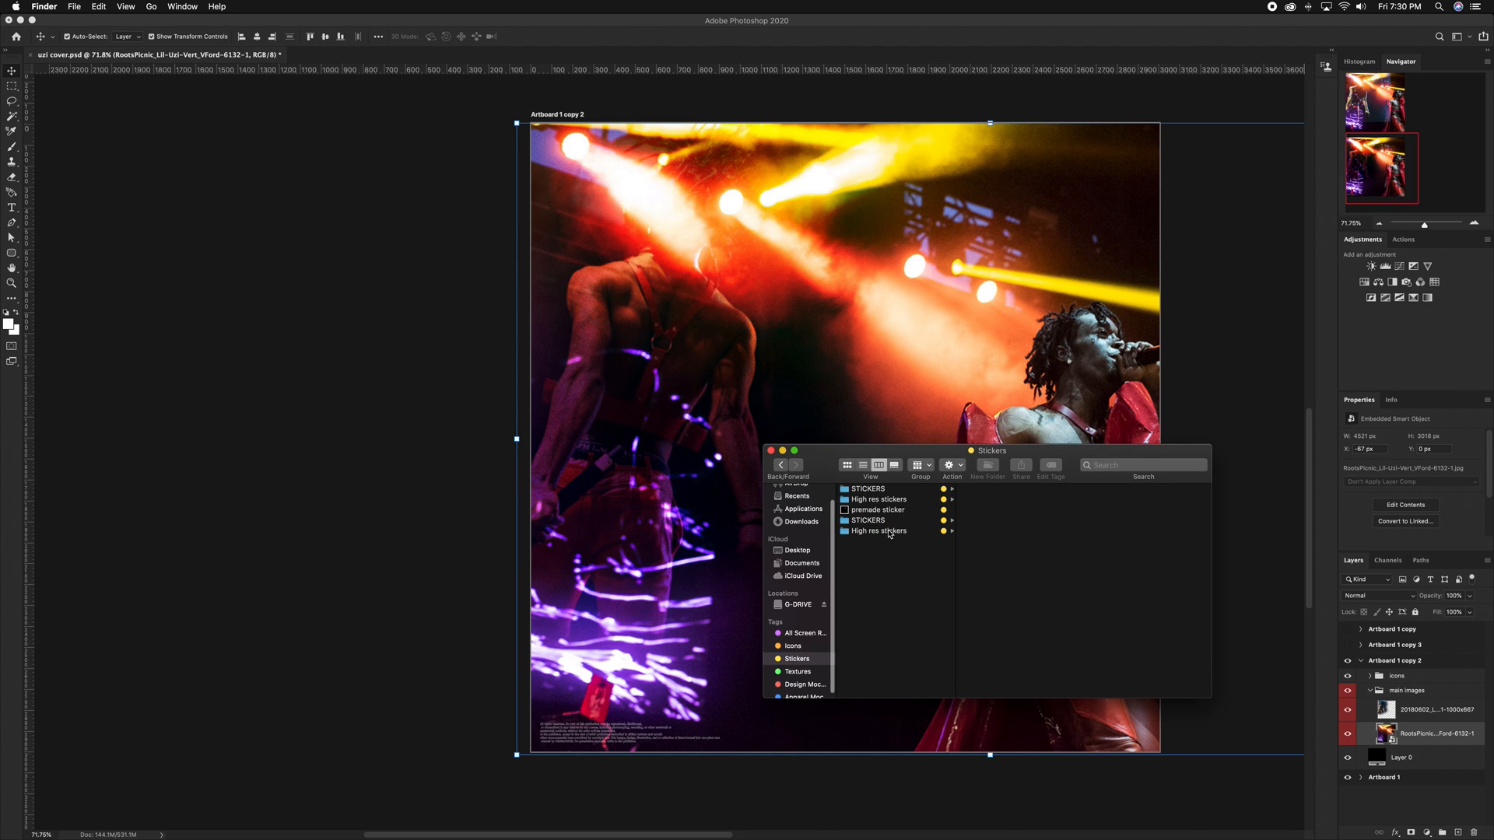
left_click_drag(698, 498, 700, 498)
key("Return")
left_click(1377, 595)
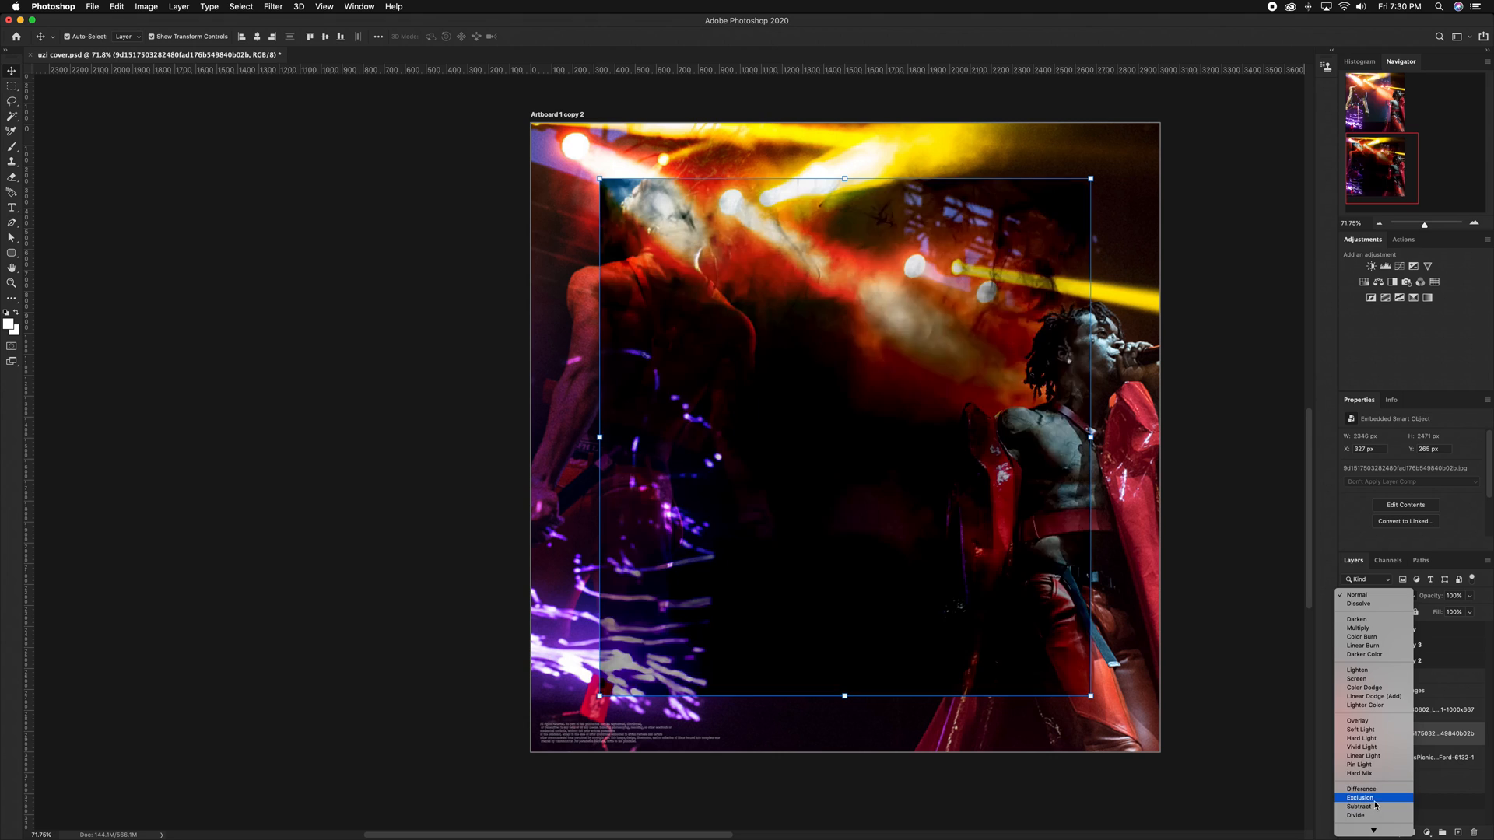
left_click(1373, 679)
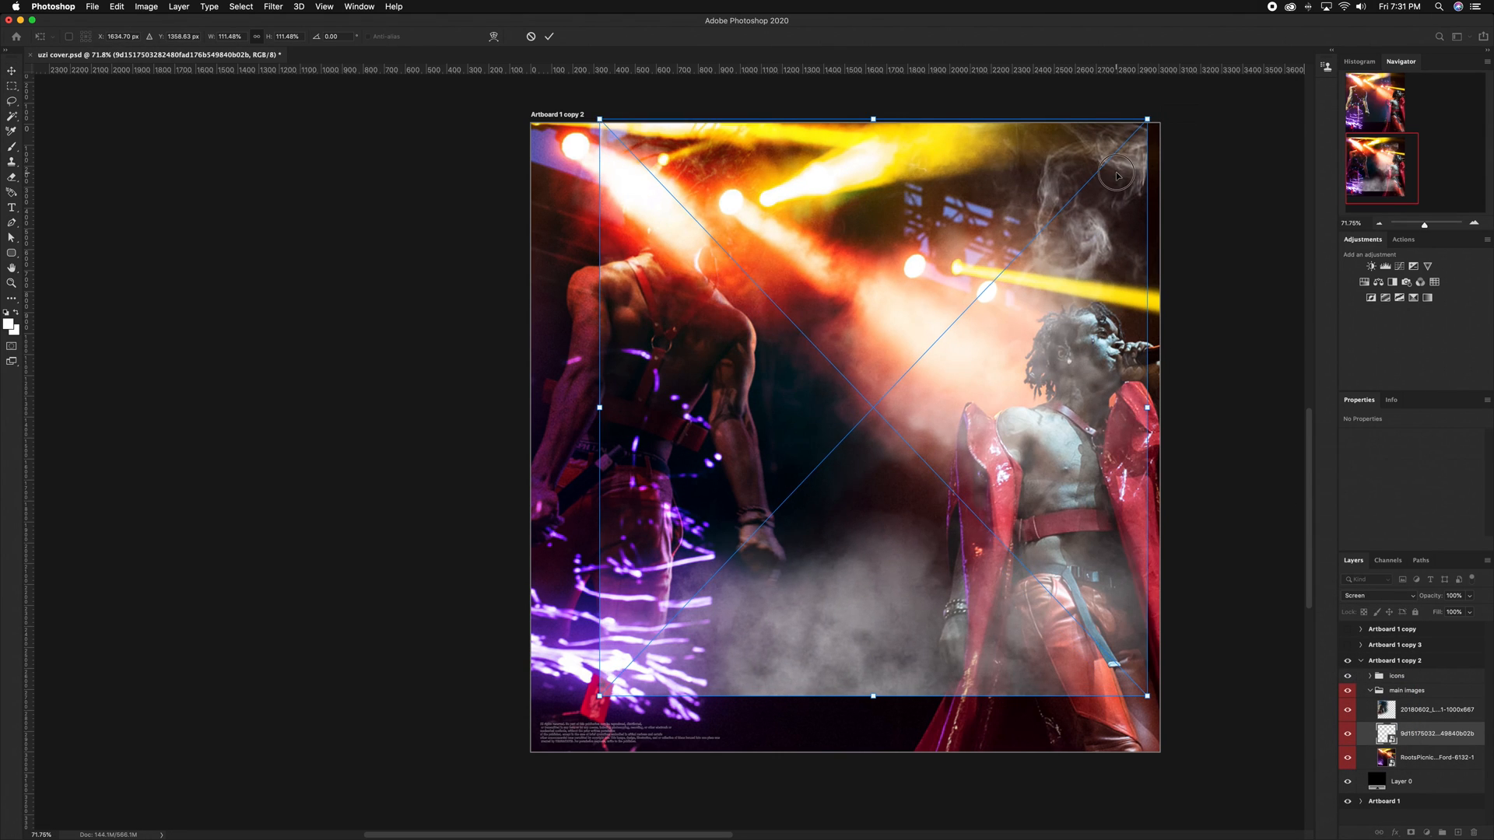
Stretch the smoke texture to 3000 by 2992 px so it covers Artboard 1 copy 2
left_click_drag(612, 700, 526, 718)
left_click_drag(562, 436, 532, 434)
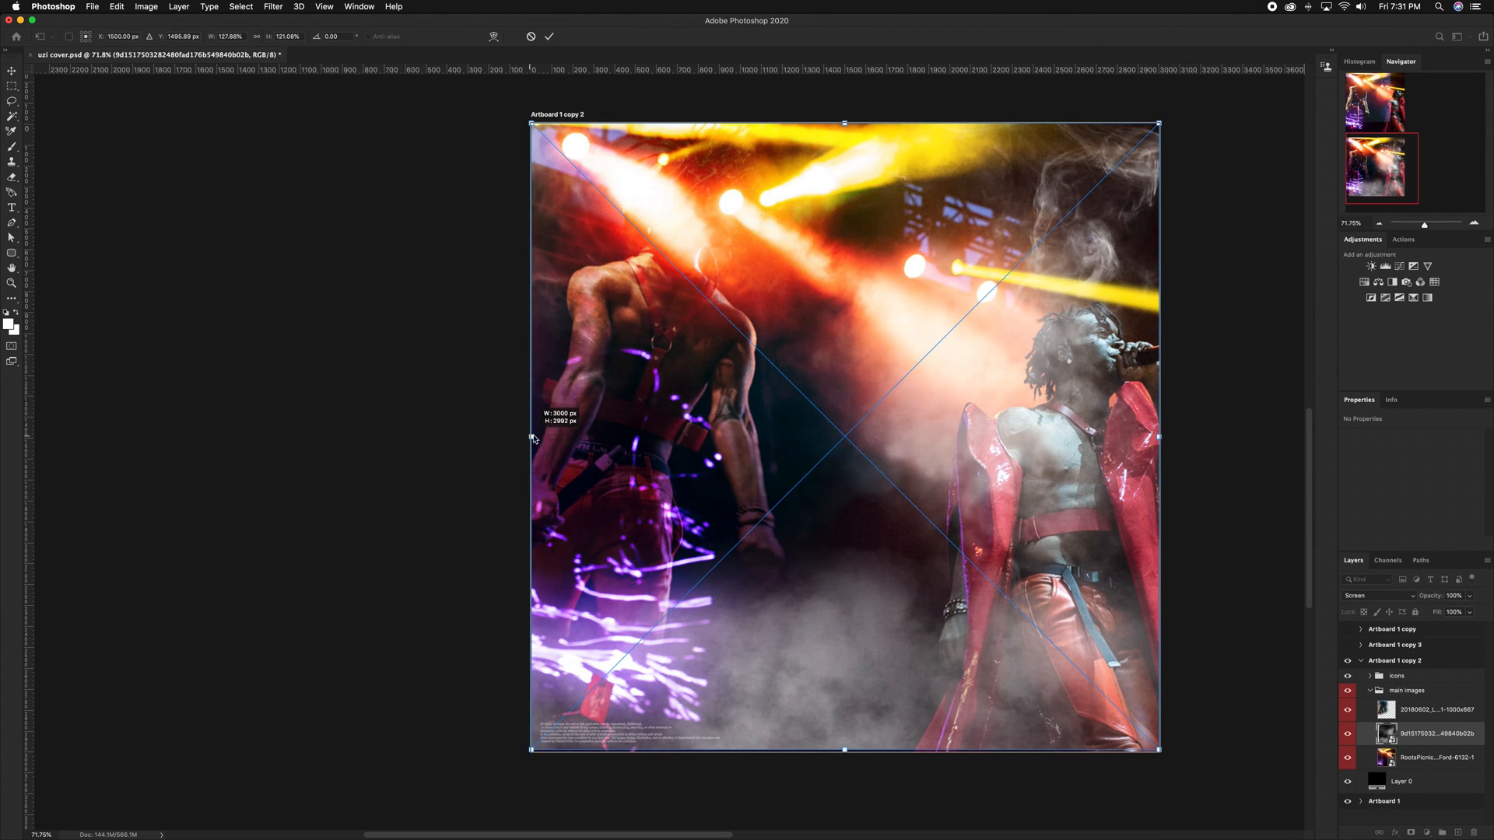
key("Return")
Try other blend modes such as Darker Color on the smoke texture and delete its layer
left_click(1374, 596)
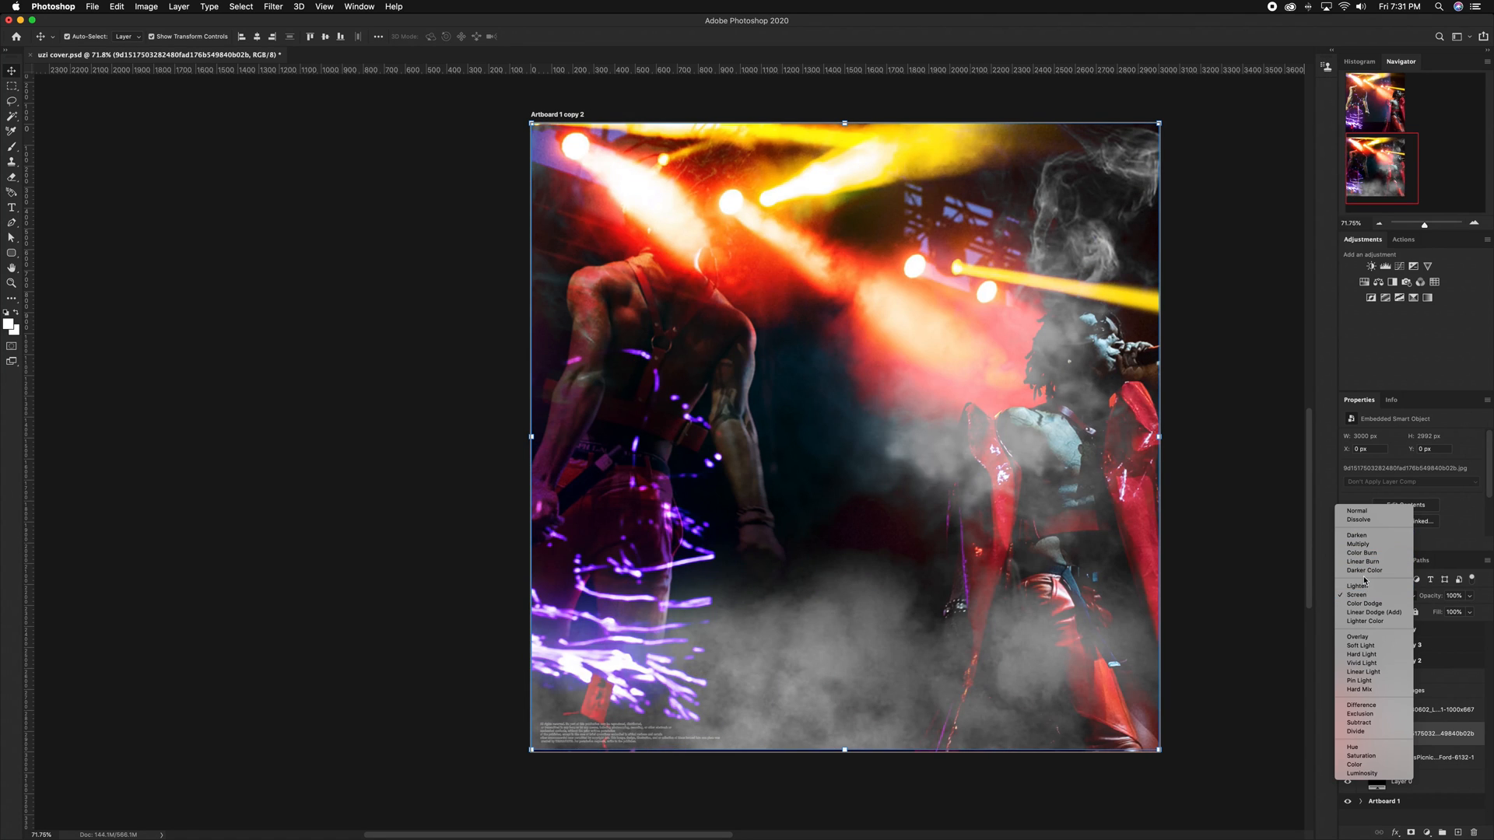
left_click(1363, 571)
left_click(1365, 595)
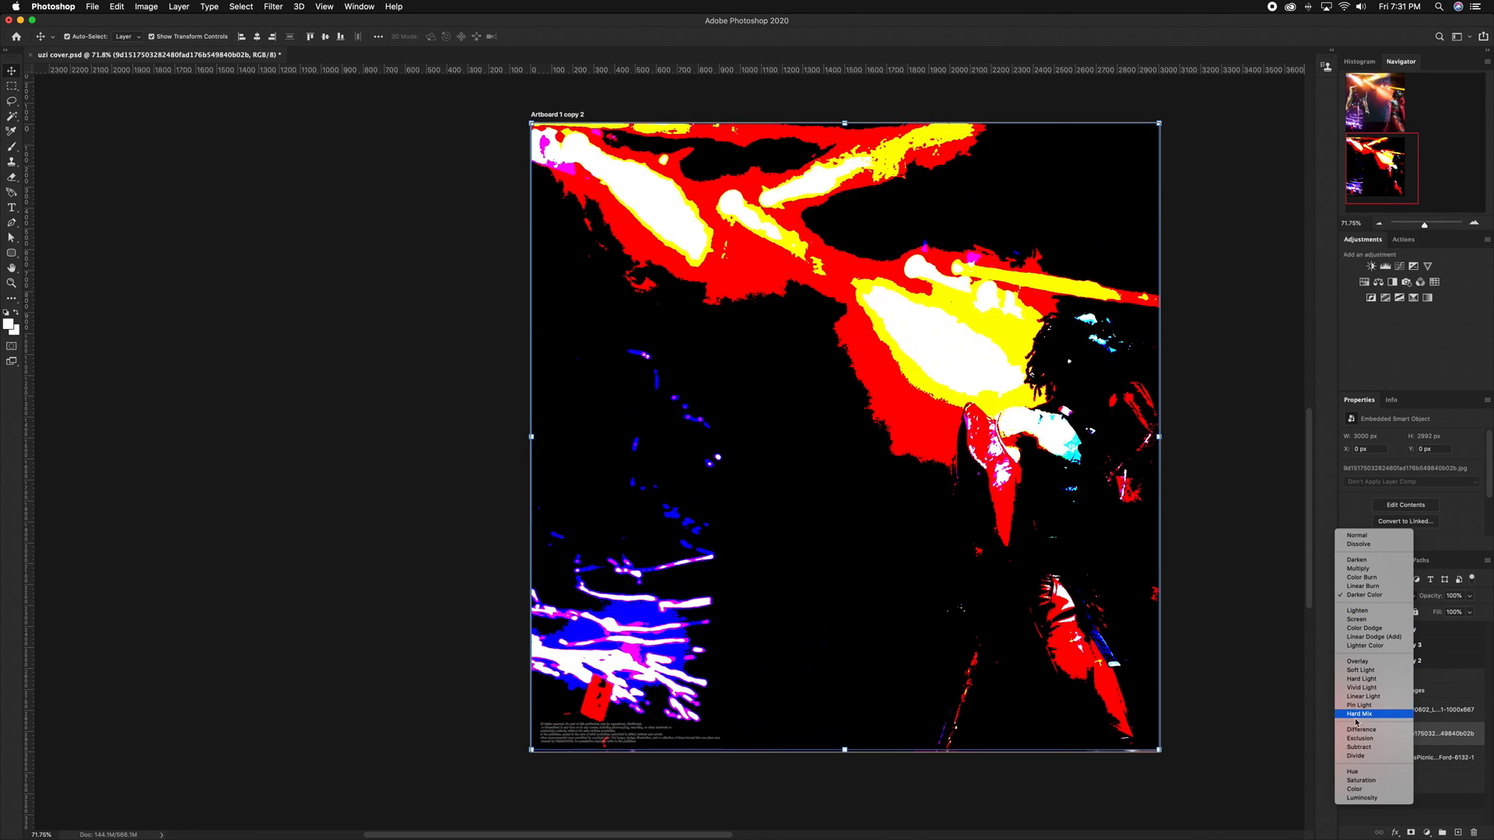
key("Escape")
key("BackSpace")
Try the 61c020073 smoke texture from the Textures files over the back-view figure in Artboard 1 copy 2, and delete it
left_click(8, 249)
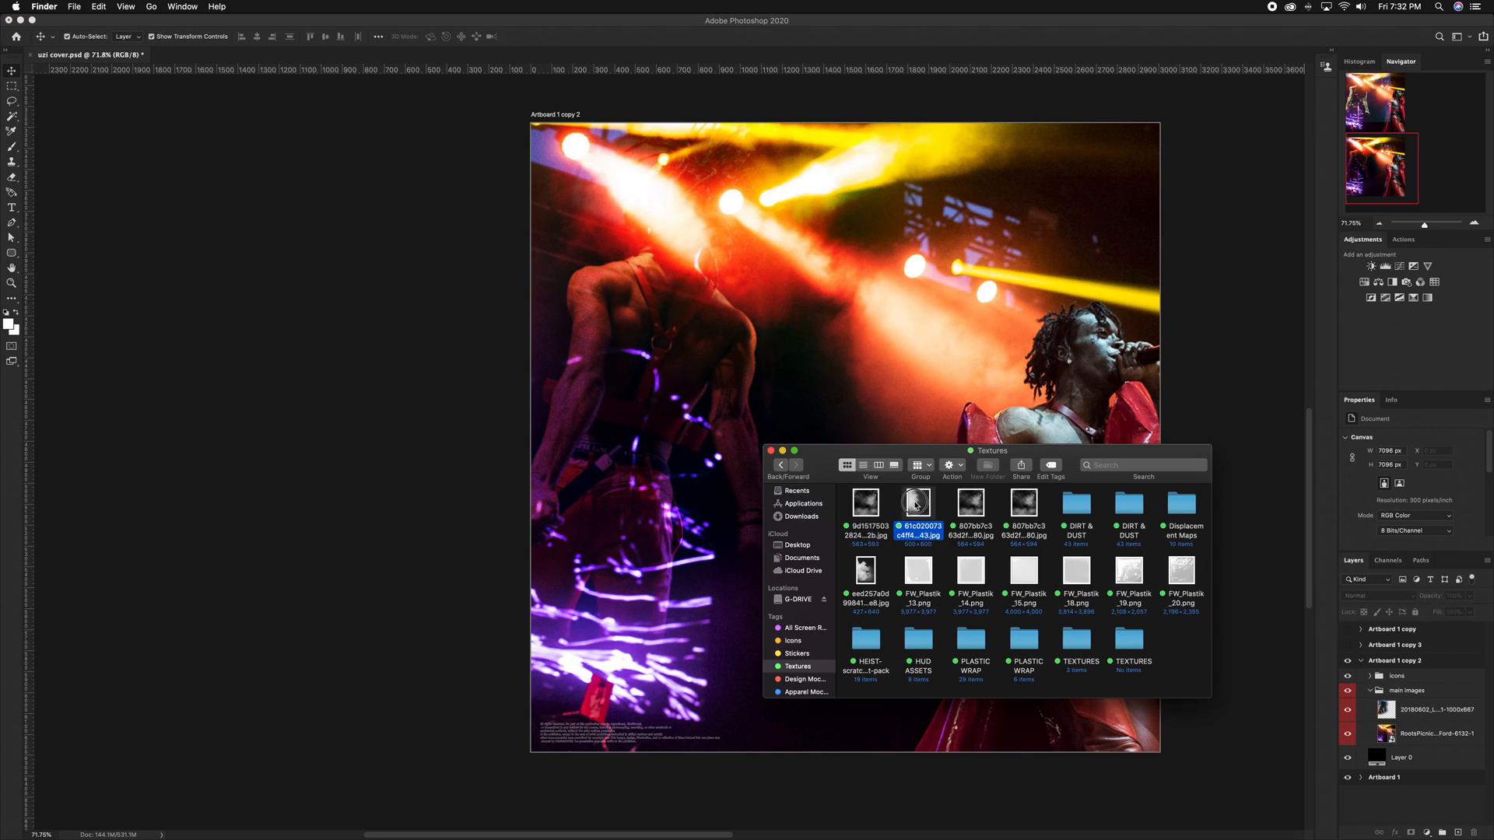
left_click_drag(916, 505, 754, 334)
key("Return")
left_click(1365, 595)
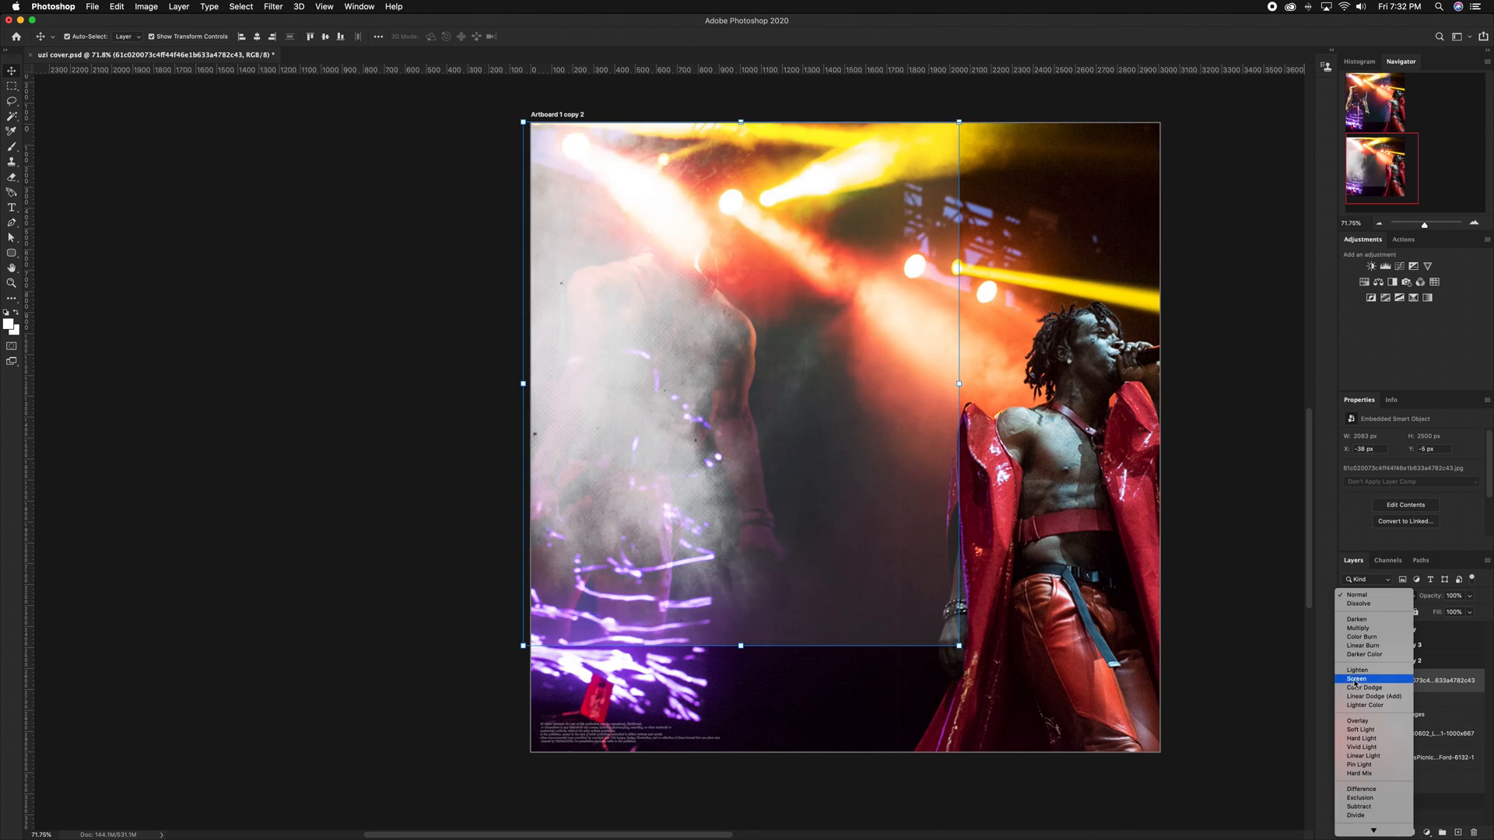
key("Escape")
key("BackSpace")
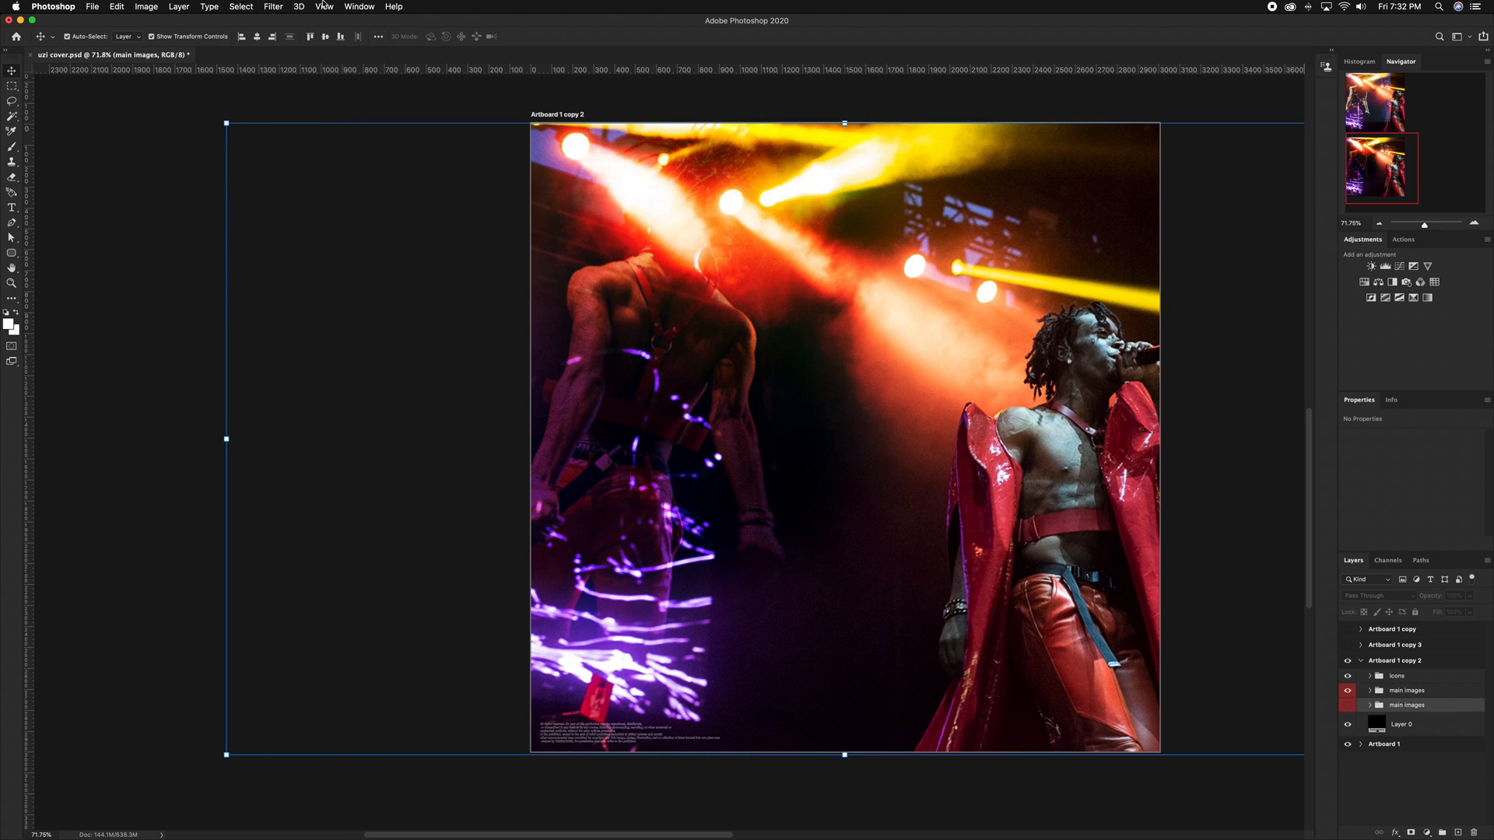
Keep a hidden duplicate of the main images group and convert the visible group to a smart object for Smart Filters
left_click(299, 6)
left_click(311, 40)
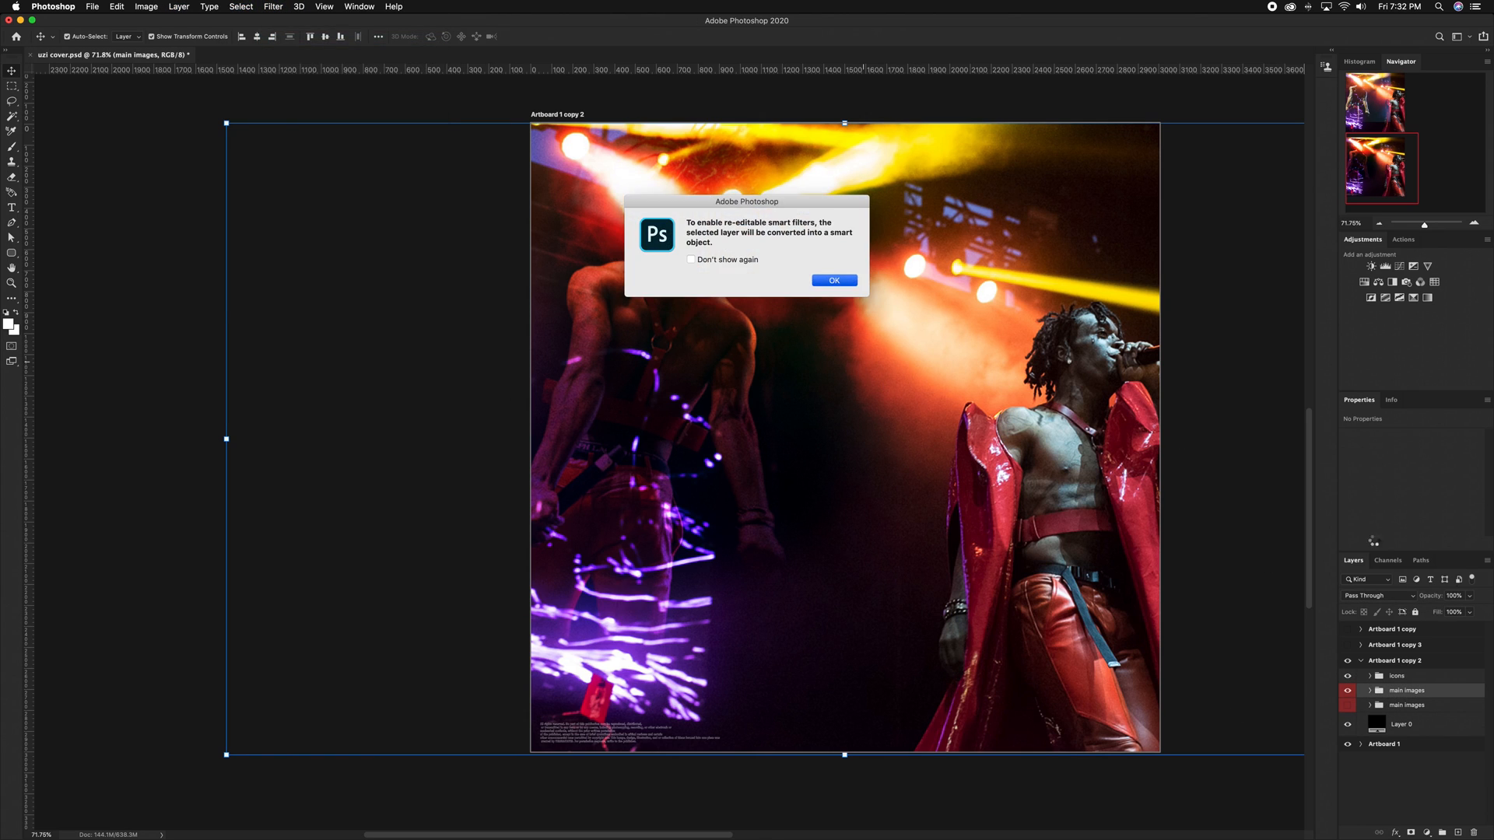
key("Return")
Try the Color Halftone filter on the main images smart object and remove it again
left_click(273, 6)
mouse_move(305, 181)
left_click(482, 190)
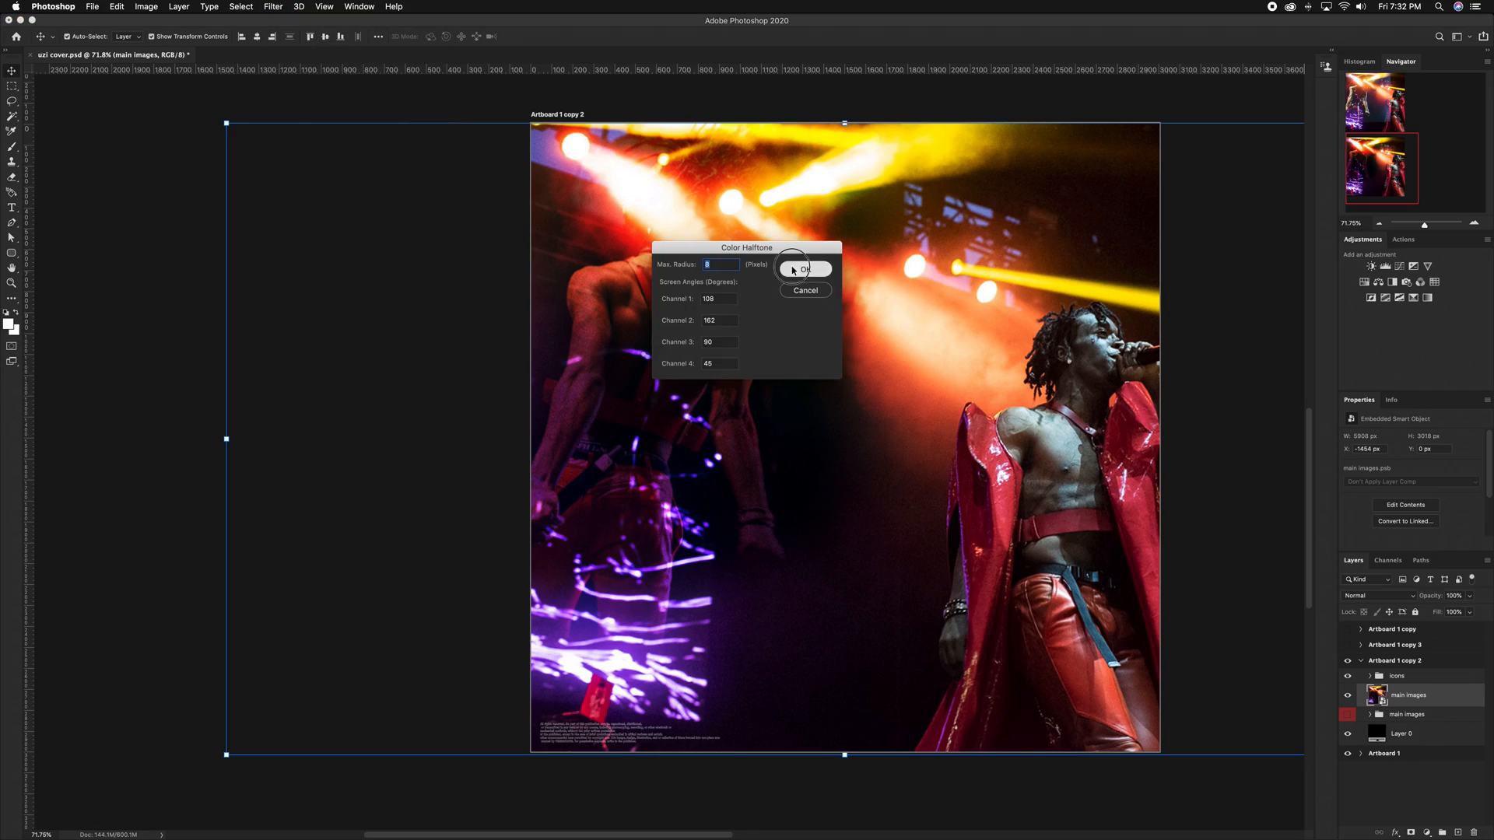
key("Return")
left_click(273, 7)
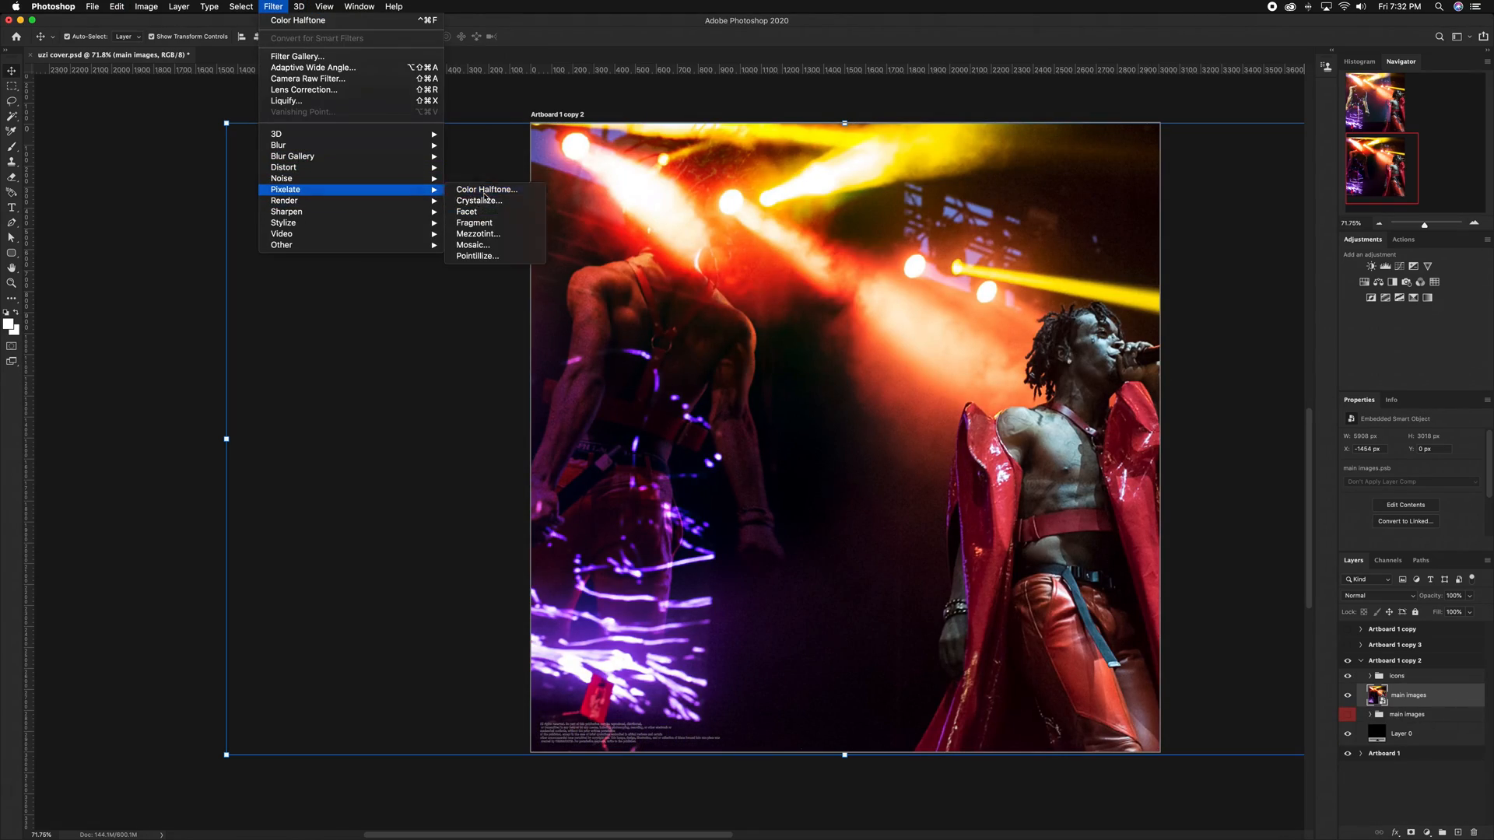
left_click(483, 189)
left_click(692, 301)
left_click(802, 269)
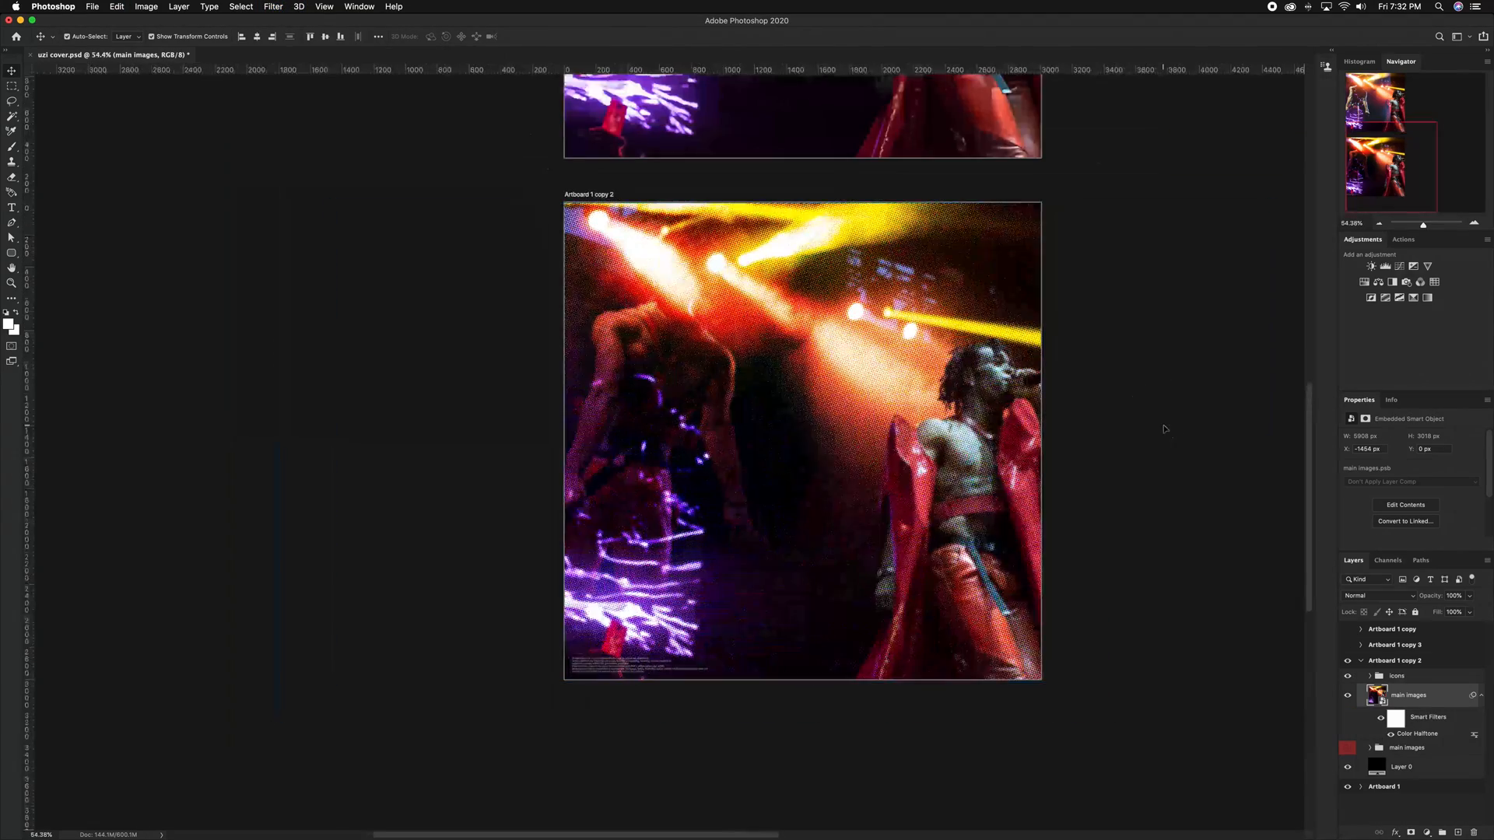
left_click(1439, 753)
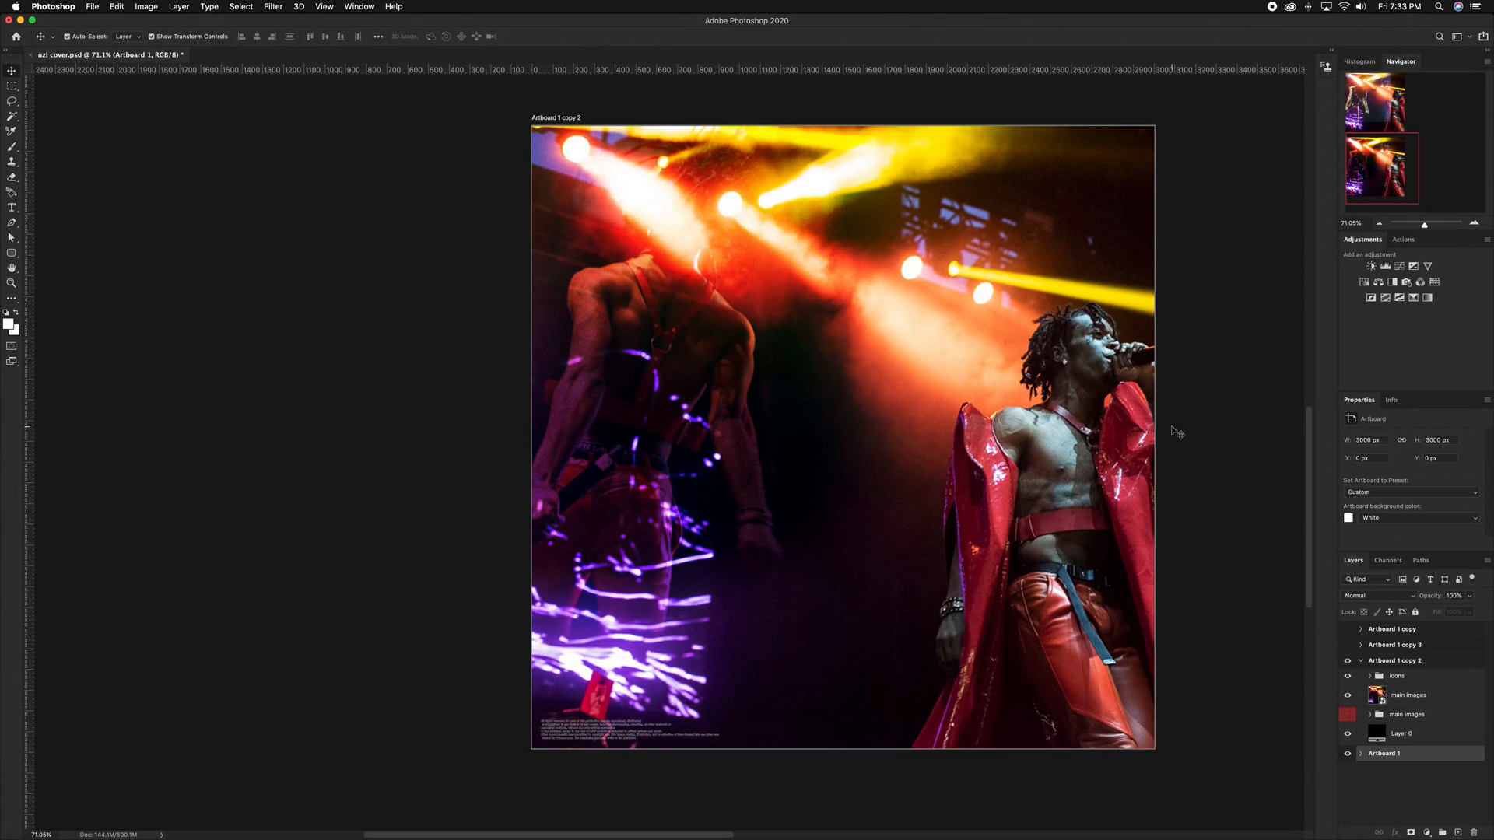
Place VinylRecordOverlay.png from Finder's DIRT & DUST textures folder above the icons group in Artboard 1 copy 2
scroll(1172, 429, "up", 3)
left_click(1172, 429)
scroll(1173, 429, "down", 1)
left_click(20, 238)
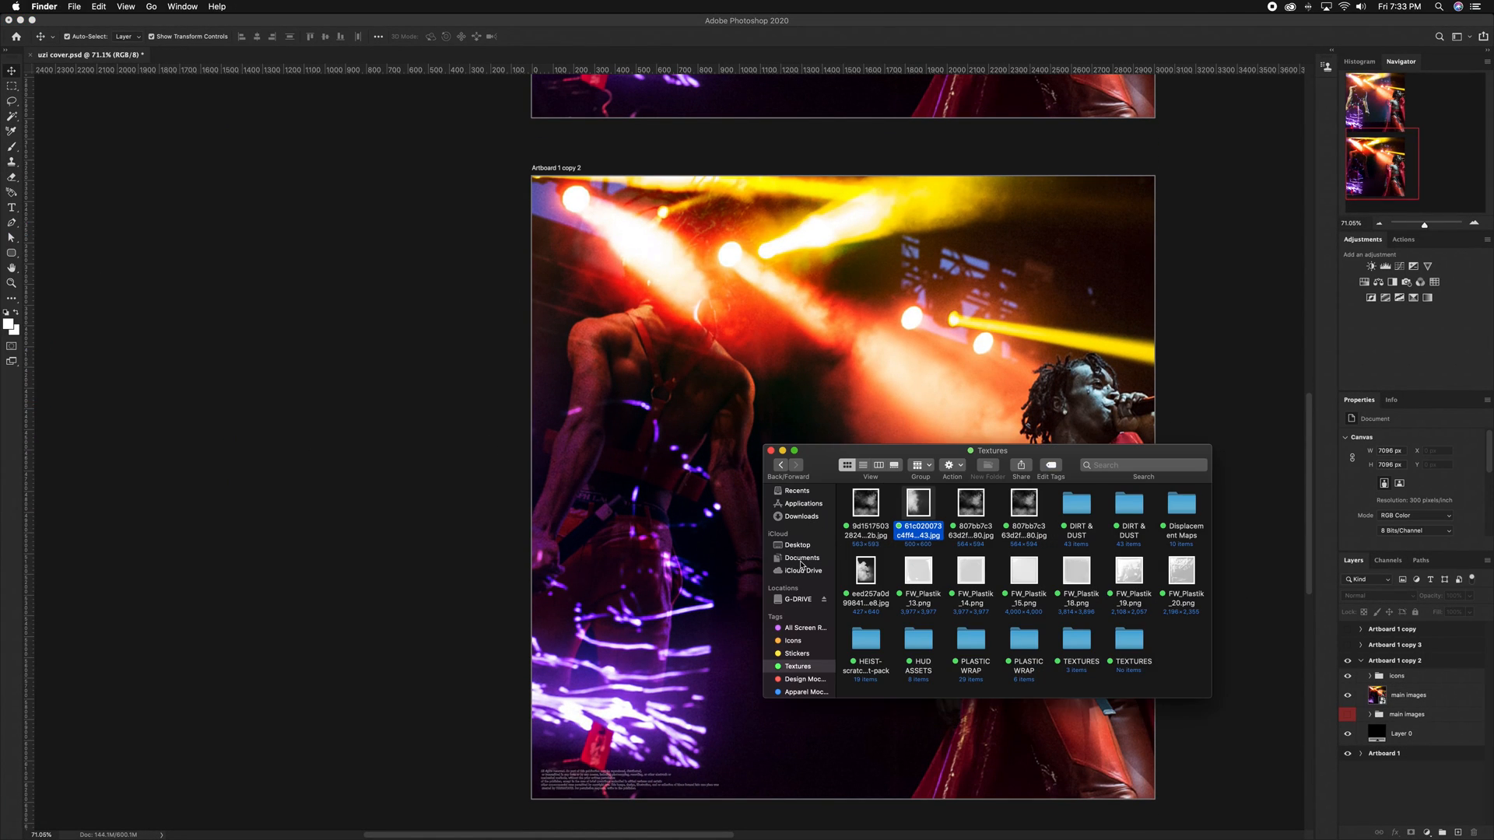
double_click(1076, 505)
scroll(993, 533, "down", 10)
left_click_drag(996, 634, 1244, 513)
key("Return")
Scale the VinylRecordOverlay texture down to fit over the whole of Artboard 1 copy 2
key("super+minus")
key("super+minus")
key("super+minus")
key("super+minus")
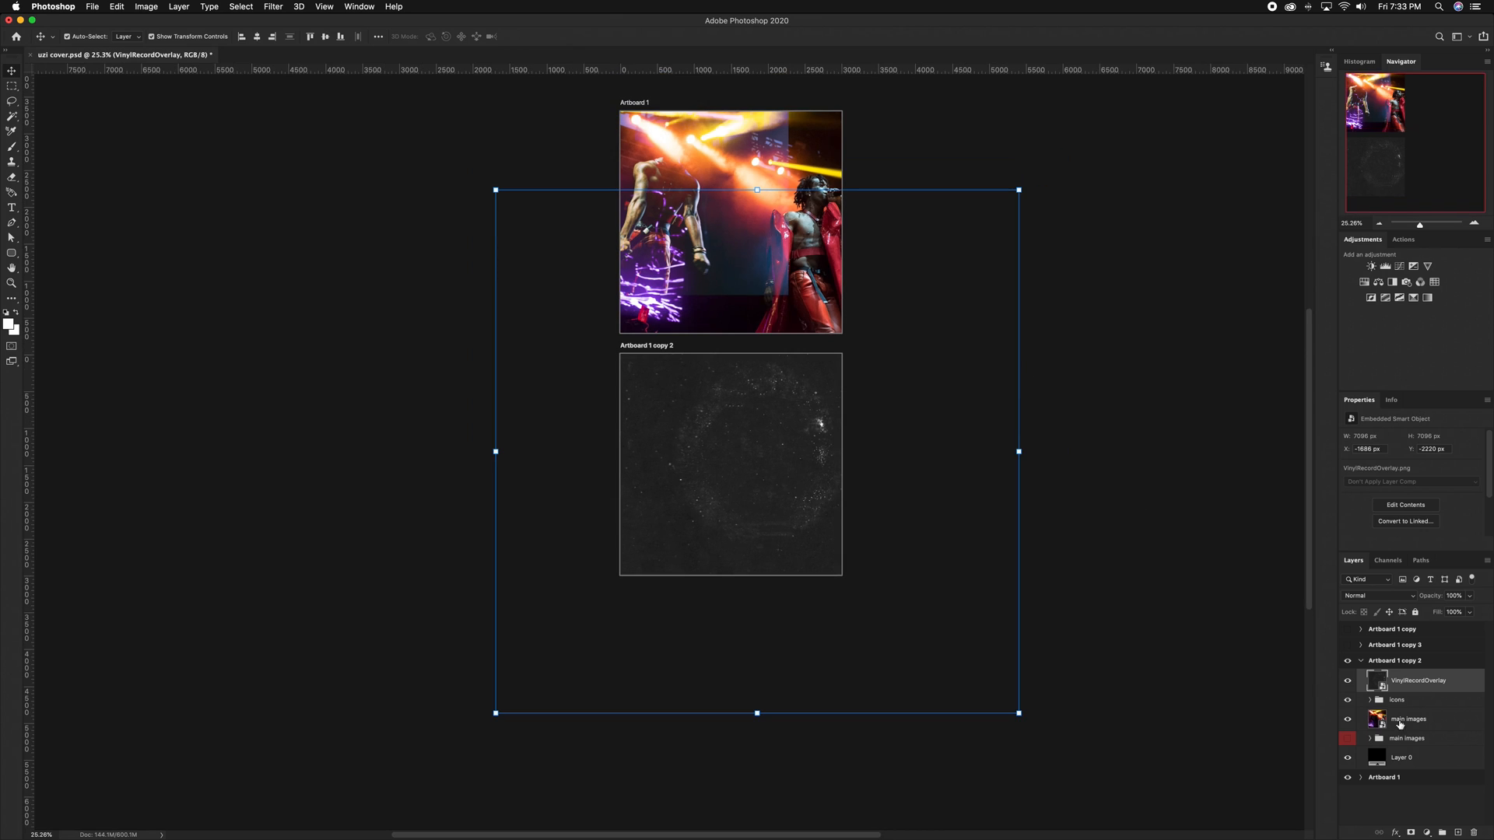
left_click_drag(1019, 188, 840, 354)
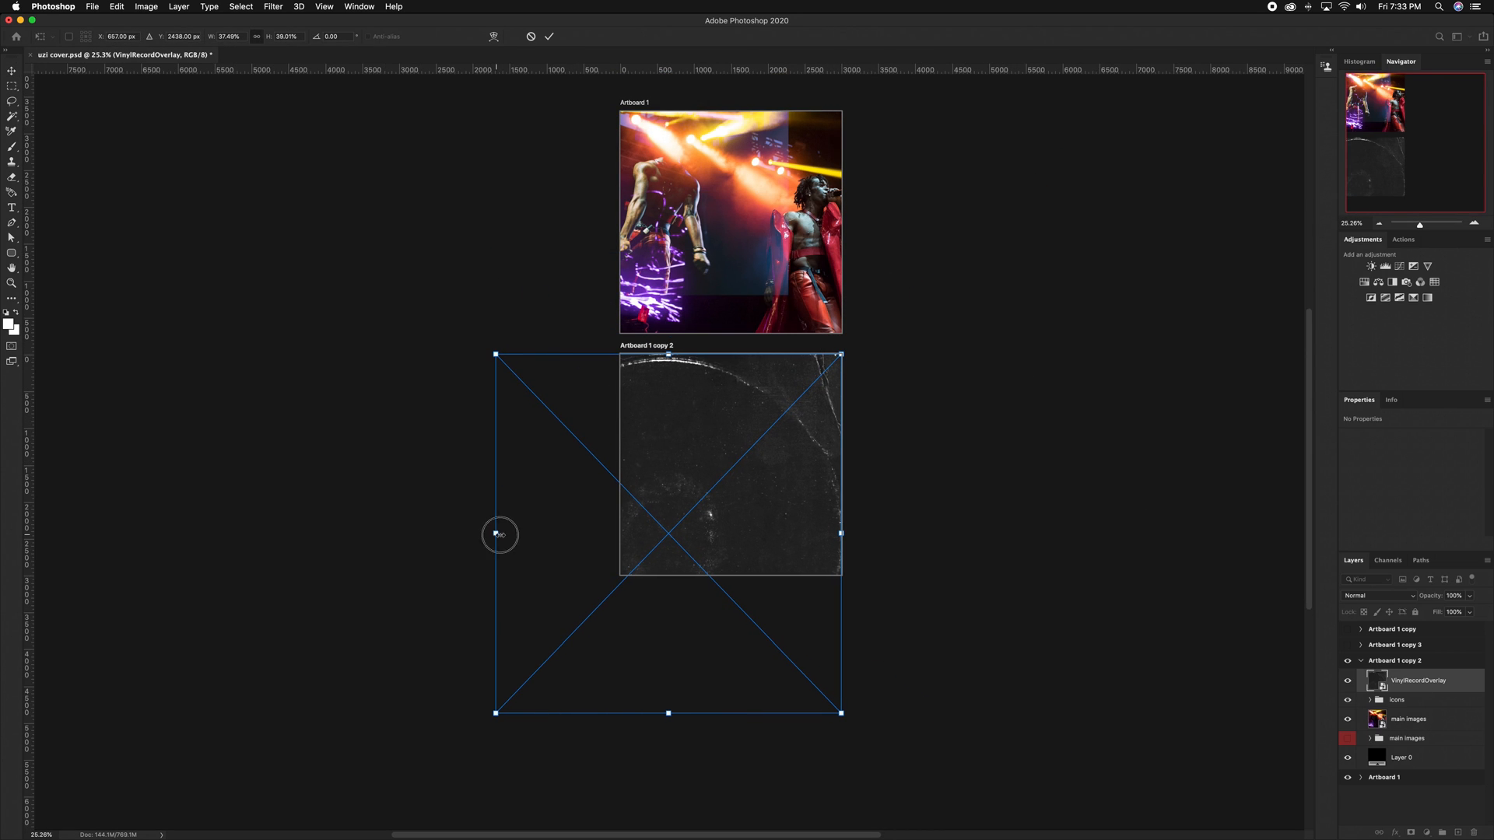
left_click_drag(728, 713, 722, 550)
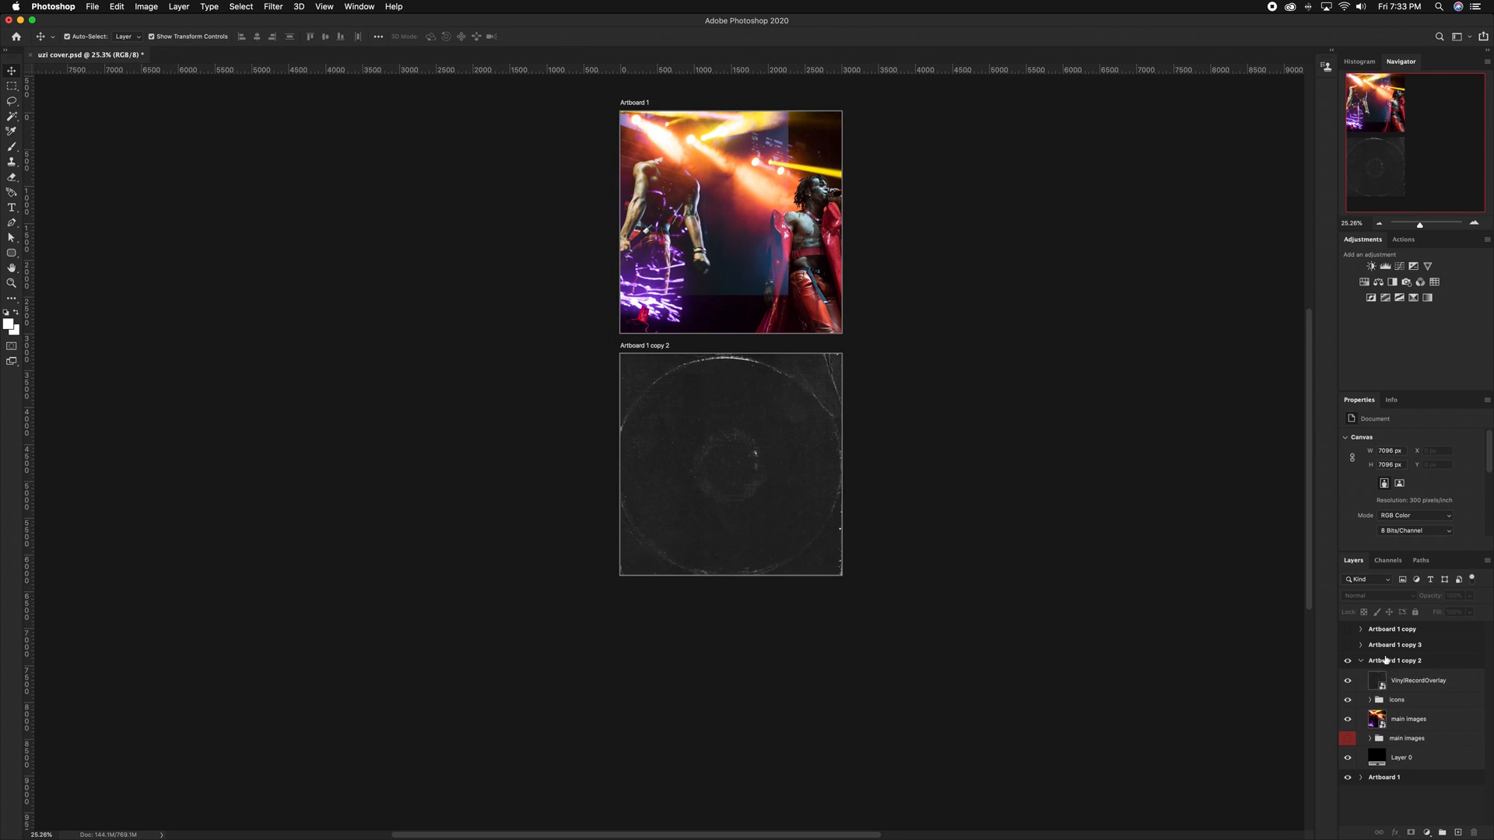
Blend the VinylRecordOverlay layer into the artwork with Linear Dodge (Add), after trying Lighten
left_click(1418, 681)
left_click(1379, 596)
left_click(1376, 671)
scroll(893, 517, "up", 10)
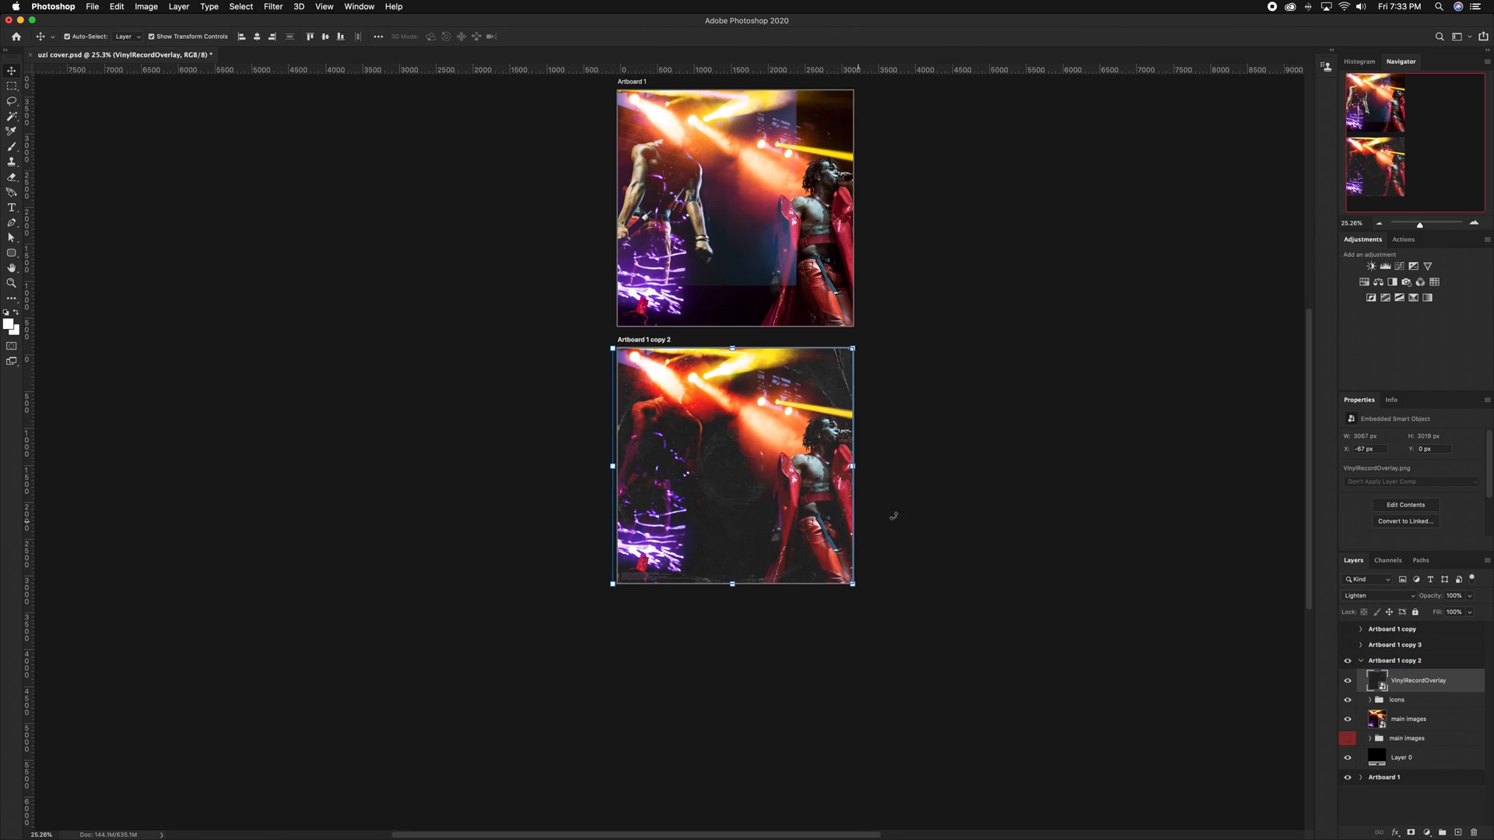
left_click(893, 517)
left_click(1377, 684)
left_click(1378, 596)
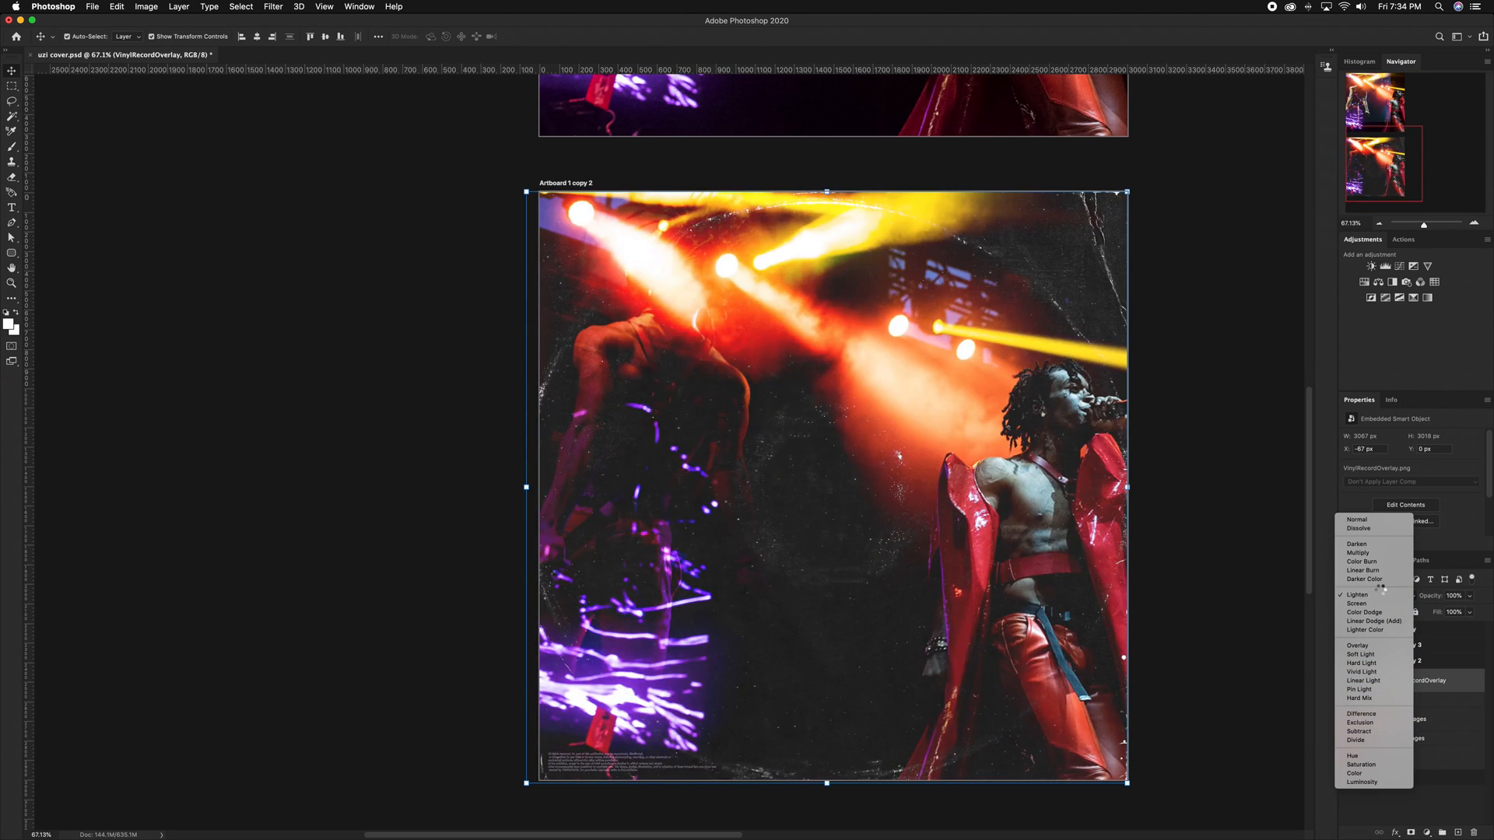
left_click(1380, 622)
Hide the main images smart object and place it beneath the main images groups, with one editable copy of the group visible
left_click(1428, 698)
left_click(1419, 720)
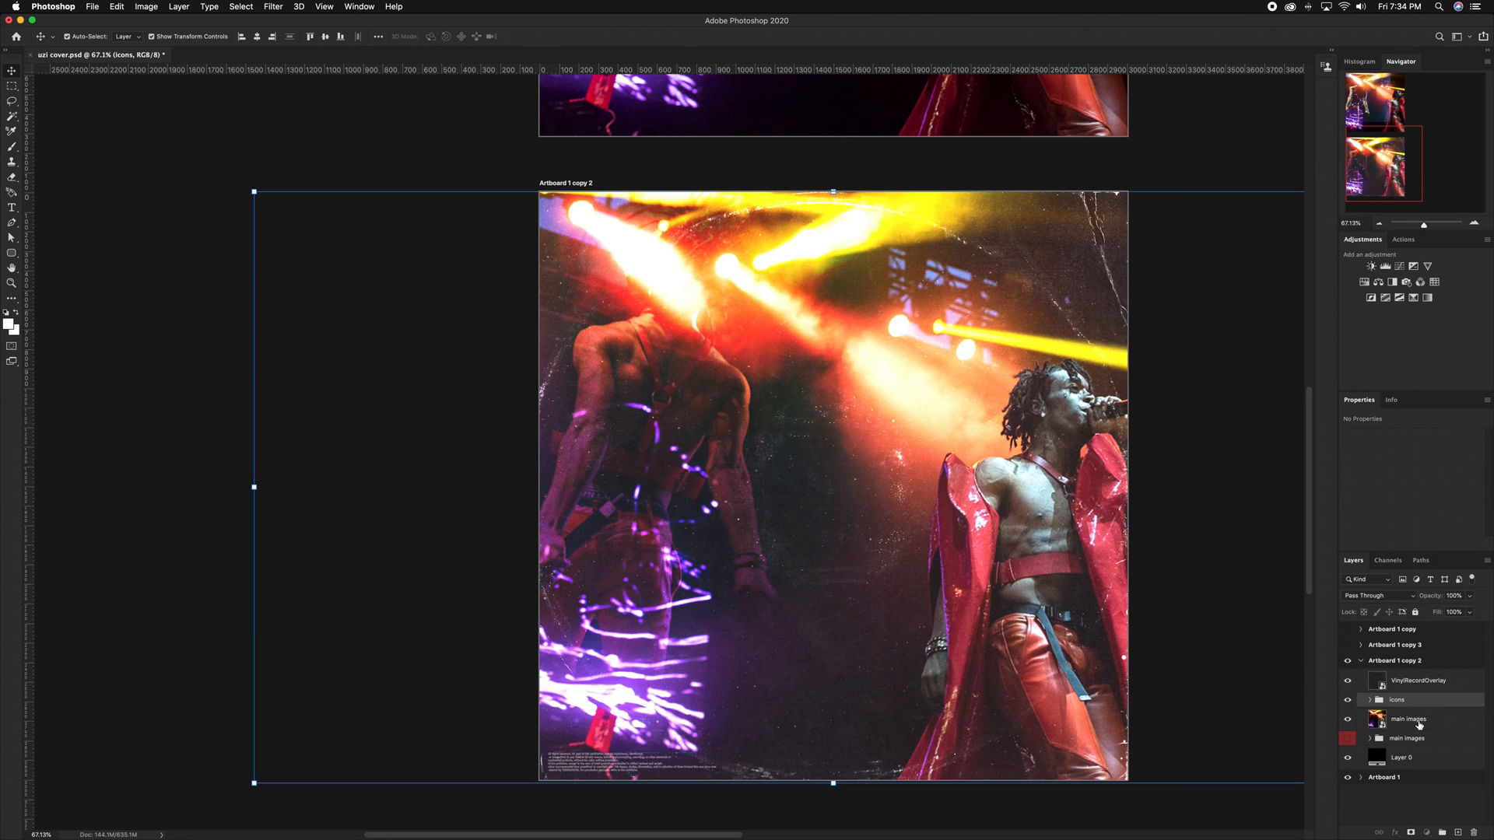
left_click(1347, 719)
left_click(1346, 738)
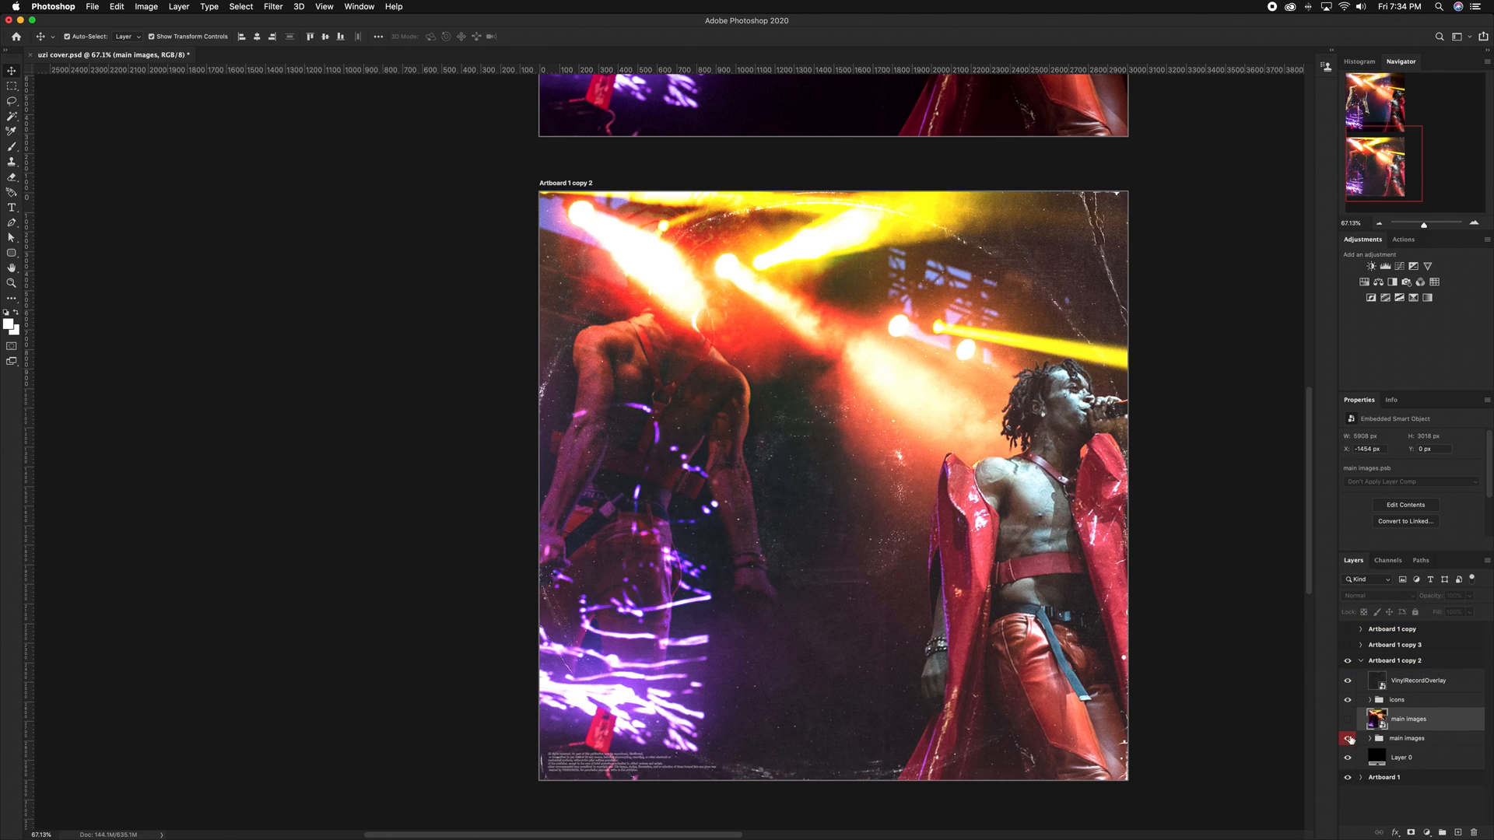
left_click(1349, 740)
left_click(1350, 740)
left_click_drag(1418, 724, 1422, 743)
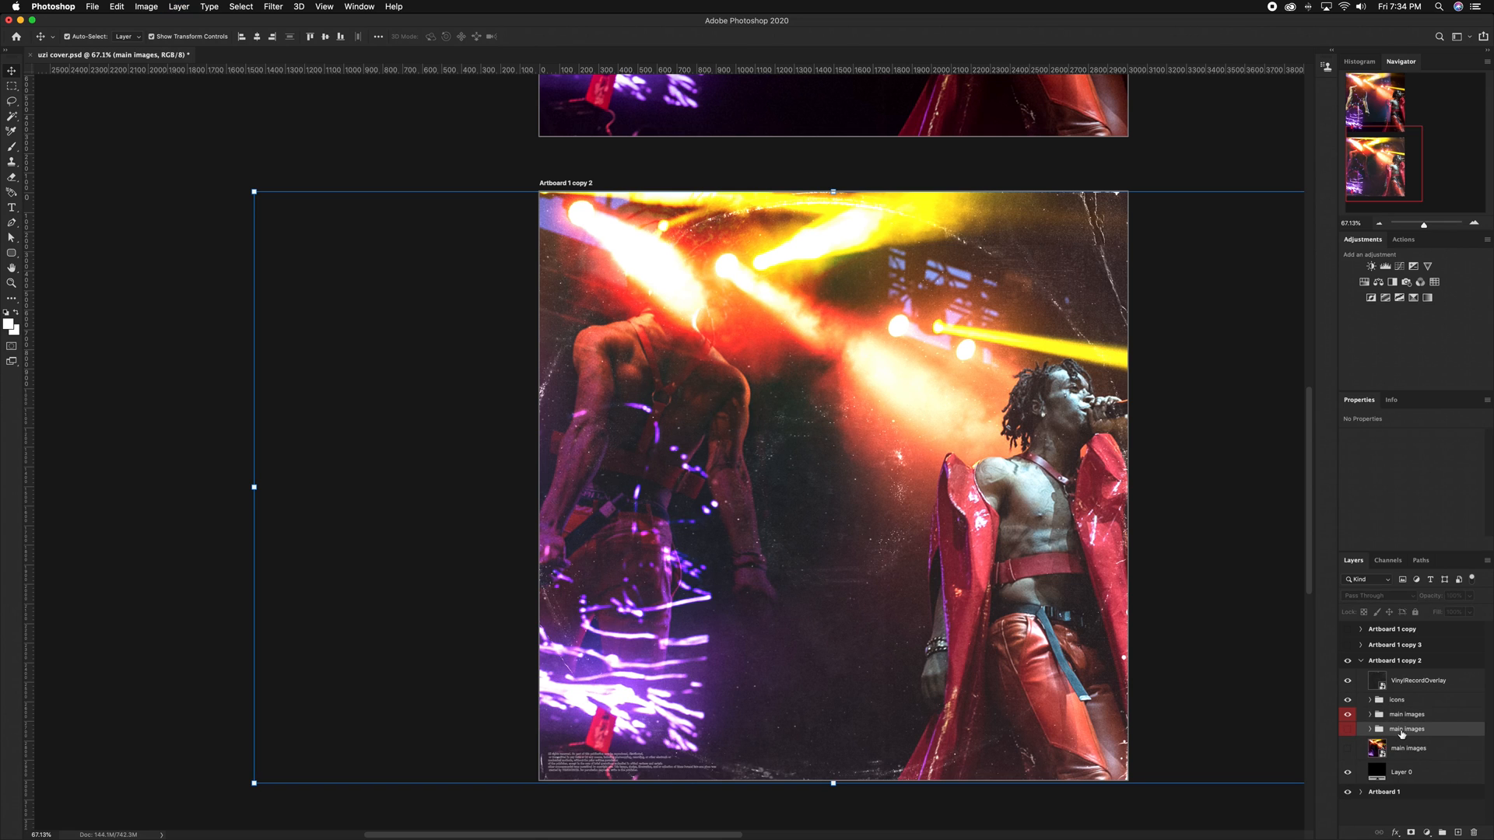
scroll(1128, 412, "right", 2)
left_click(1159, 383)
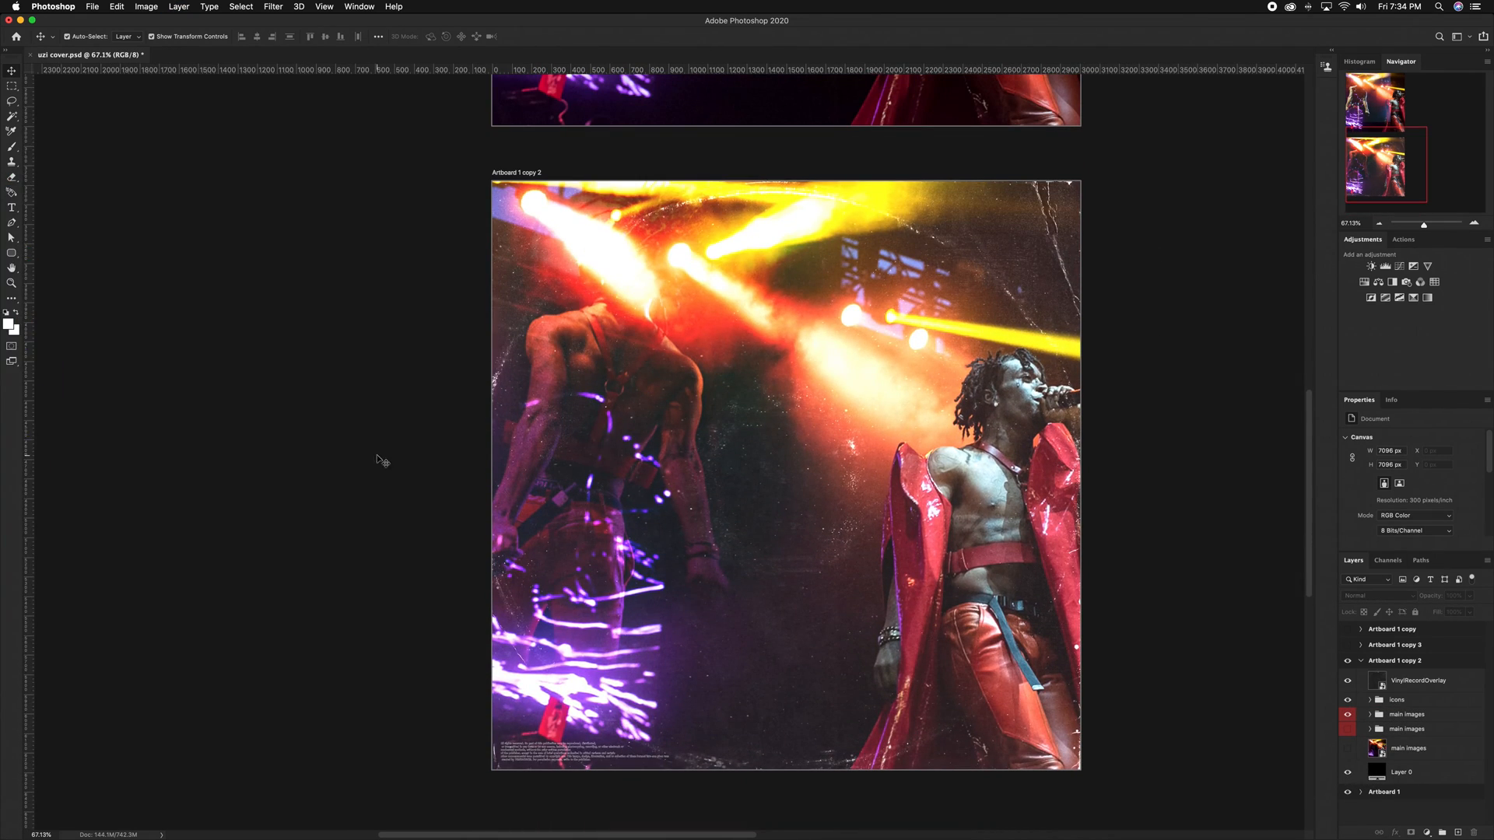
Try a white LIL UZI VERT title in different fonts in the upper part of Artboard 1 copy 2, and delete it
key("t")
left_click(738, 227)
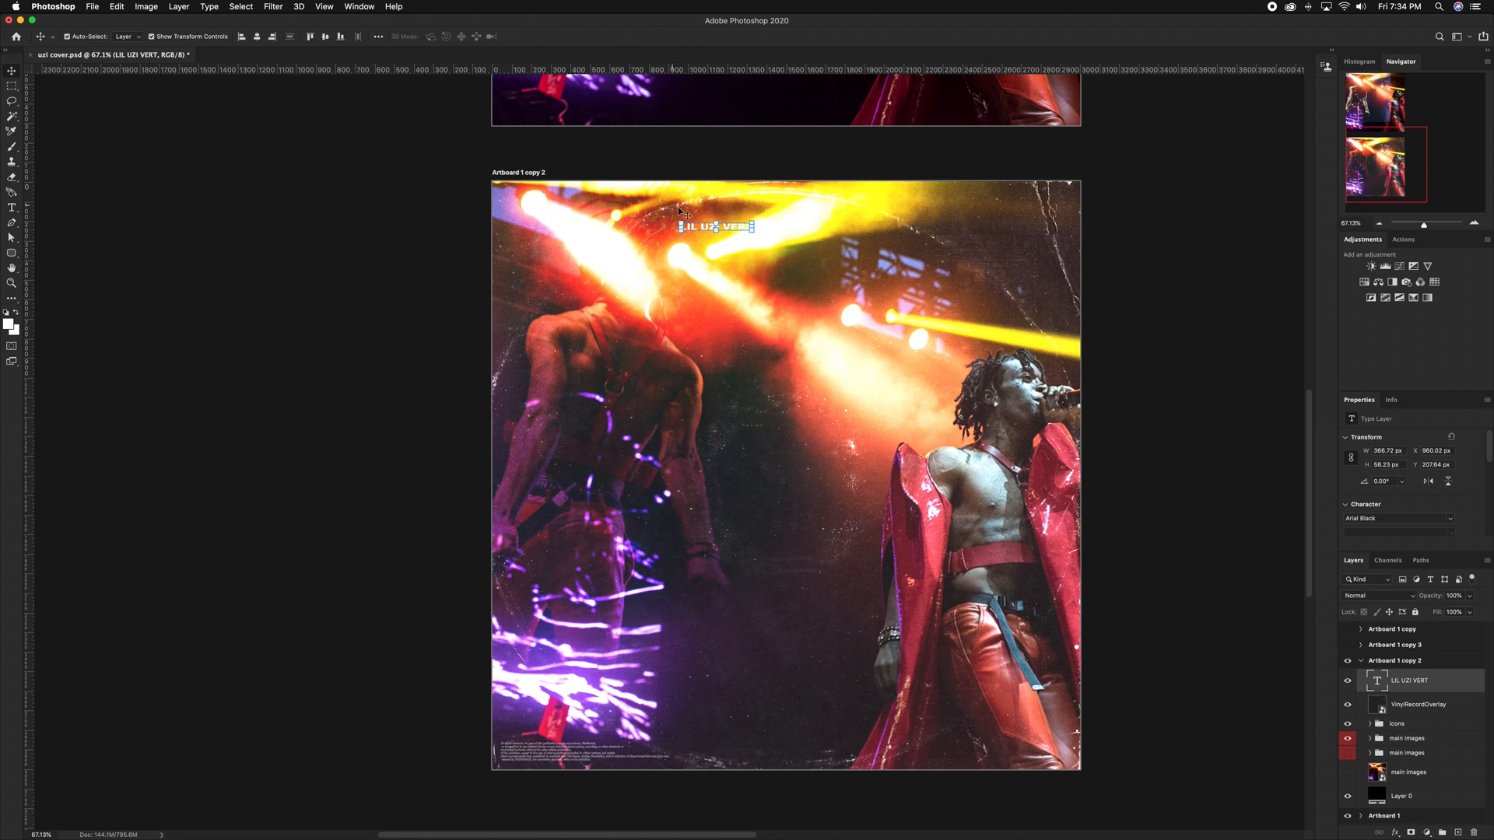
left_click_drag(999, 247, 1007, 243)
key("Return")
key("F11")
key("F11")
key("r")
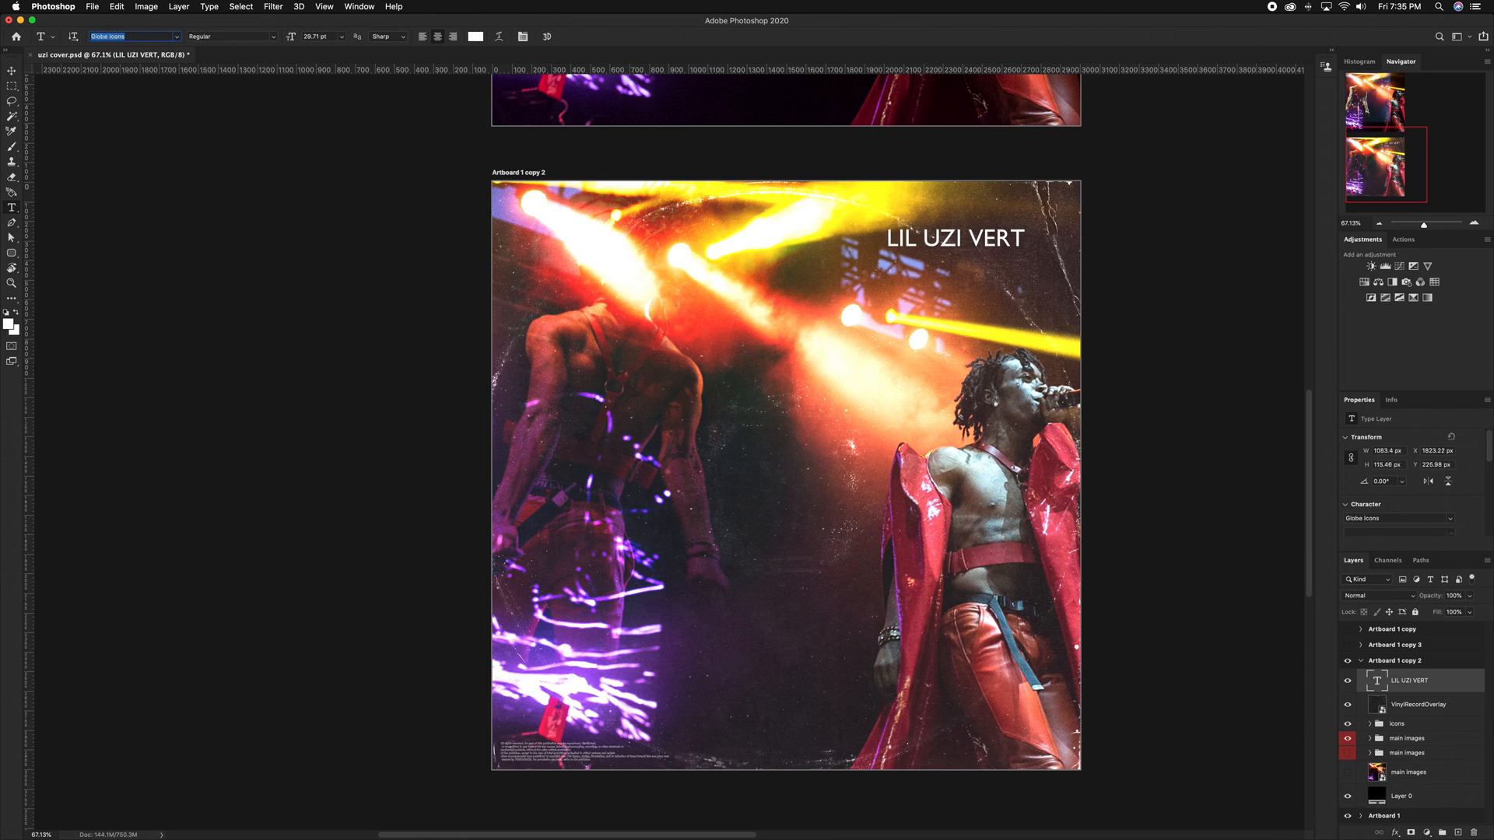
key("Down")
left_click(12, 71)
key("Delete")
left_click(1157, 400)
Show Artboard 1 copy 3 with its hidden IMG_9098 stage photo, and copy that photo into Artboard 1 copy 2
scroll(1087, 402, "down", 5)
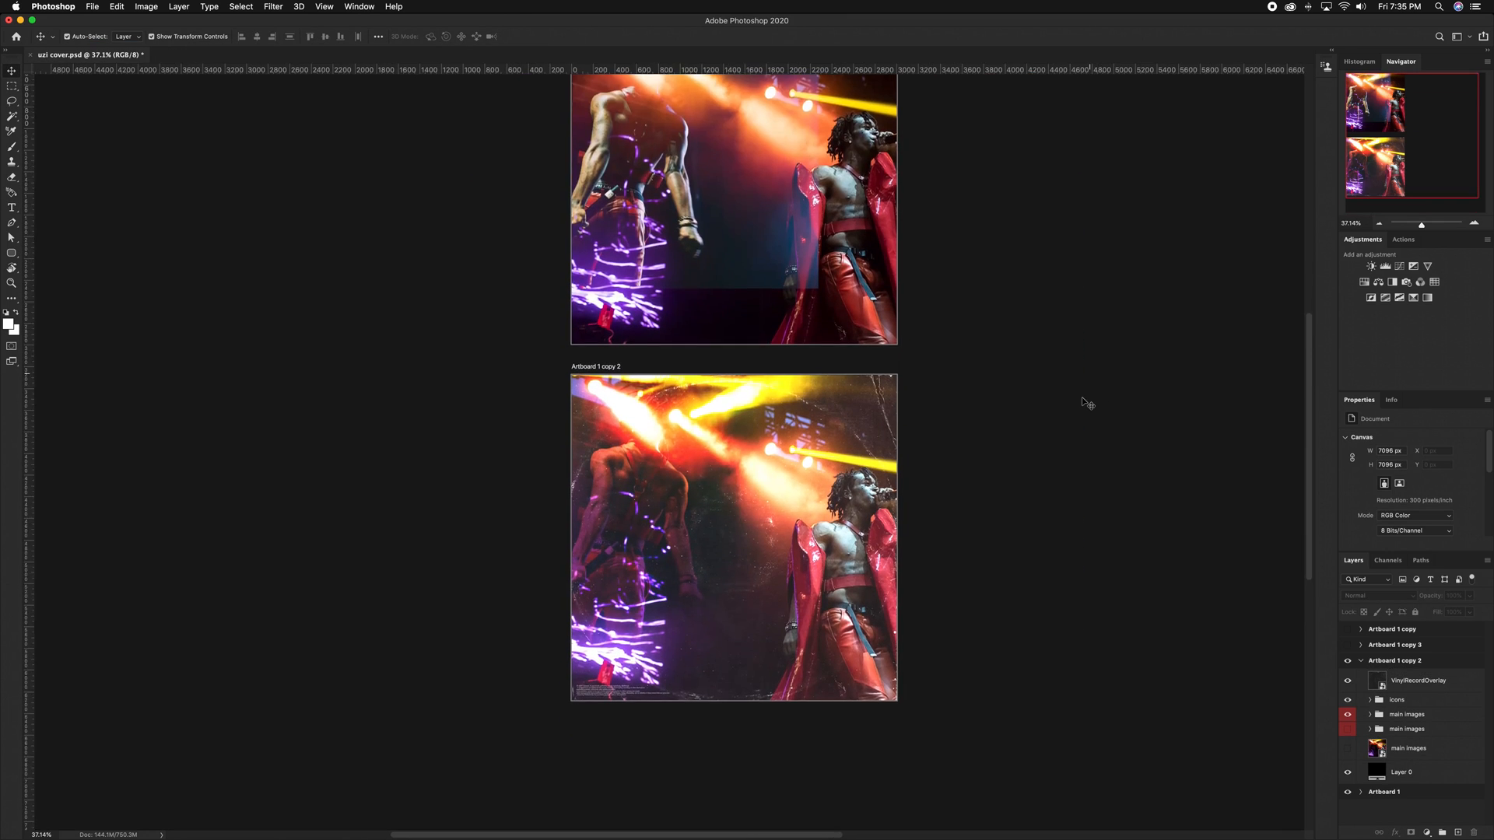
scroll(1087, 402, "up", 5)
scroll(1138, 415, "up", 5)
scroll(838, 381, "down", 3)
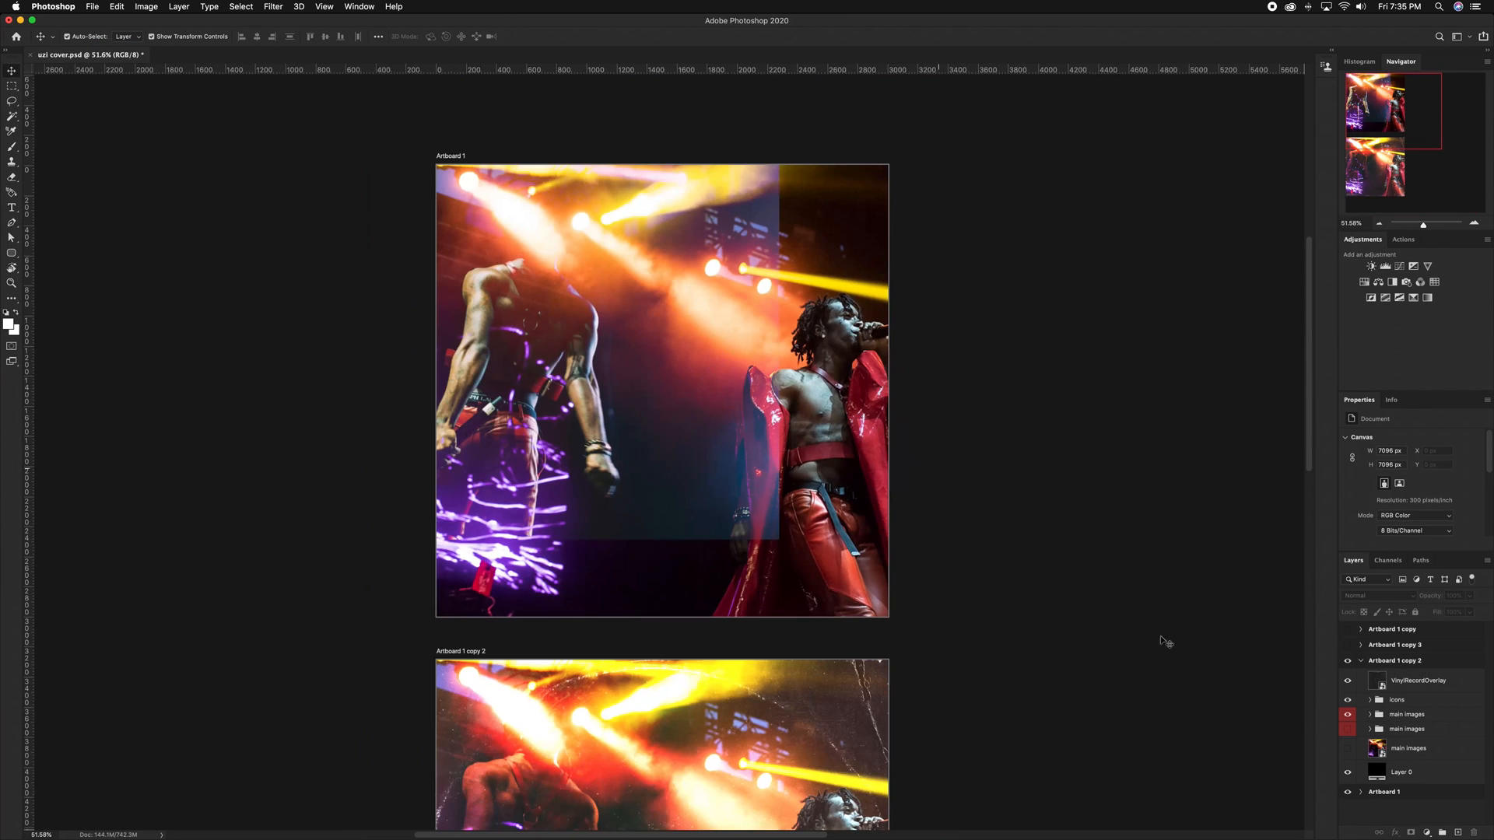
scroll(1069, 614, "down", 2)
left_click(1361, 645)
left_click(1348, 689)
scroll(1222, 614, "right", 3)
scroll(1221, 615, "down", 4)
left_click(1347, 688)
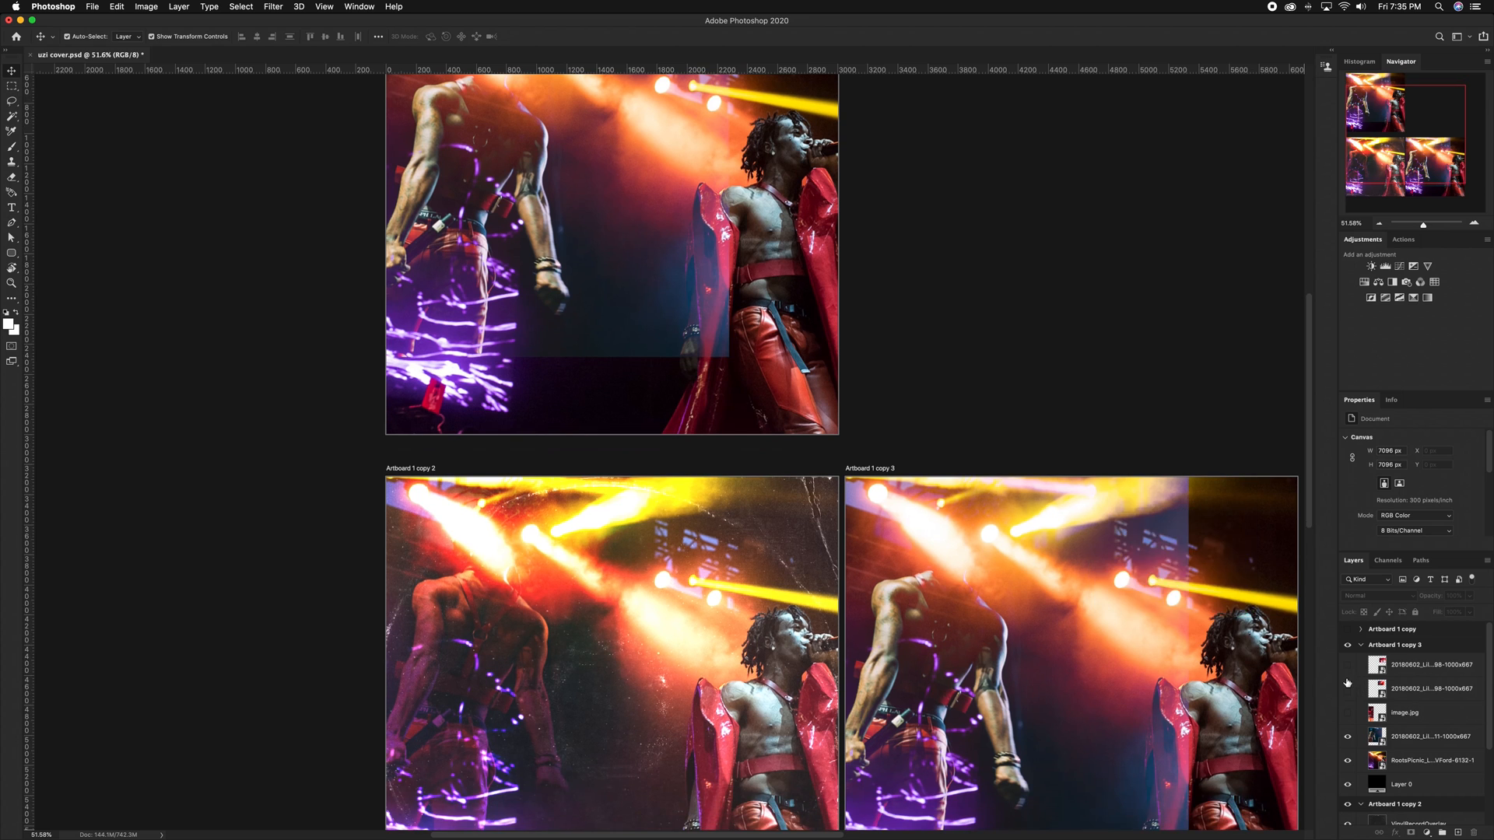
left_click(1348, 665)
left_click(1226, 603)
left_click_drag(1226, 603, 770, 554)
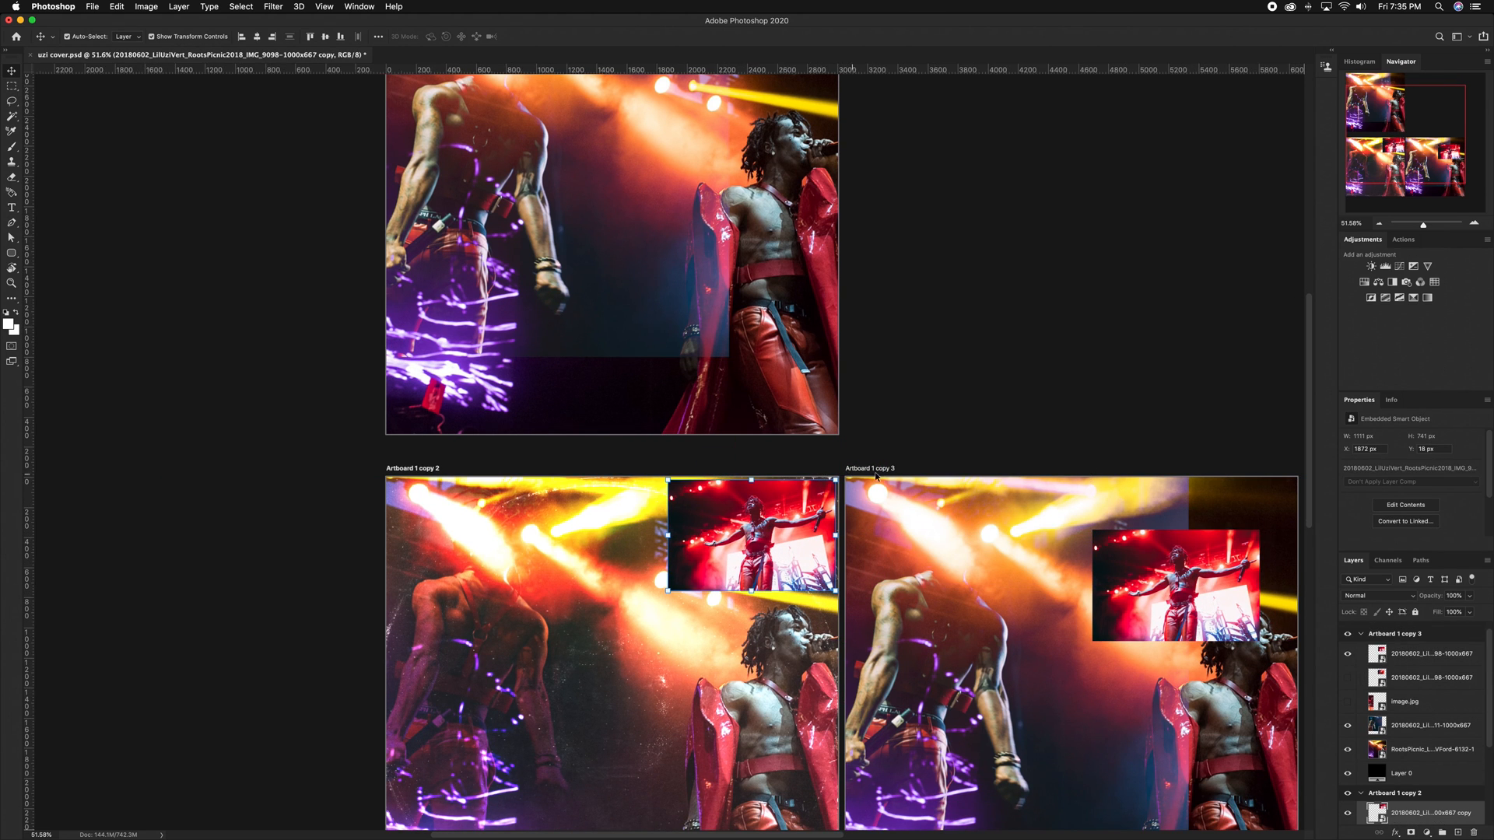
Hide Artboard 1 copy 3 and align the copied stage photo with the upper right corner of Artboard 1 copy 2
left_click(1373, 634)
left_click(1347, 634)
scroll(777, 561, "up", 5)
left_click_drag(993, 475, 999, 466)
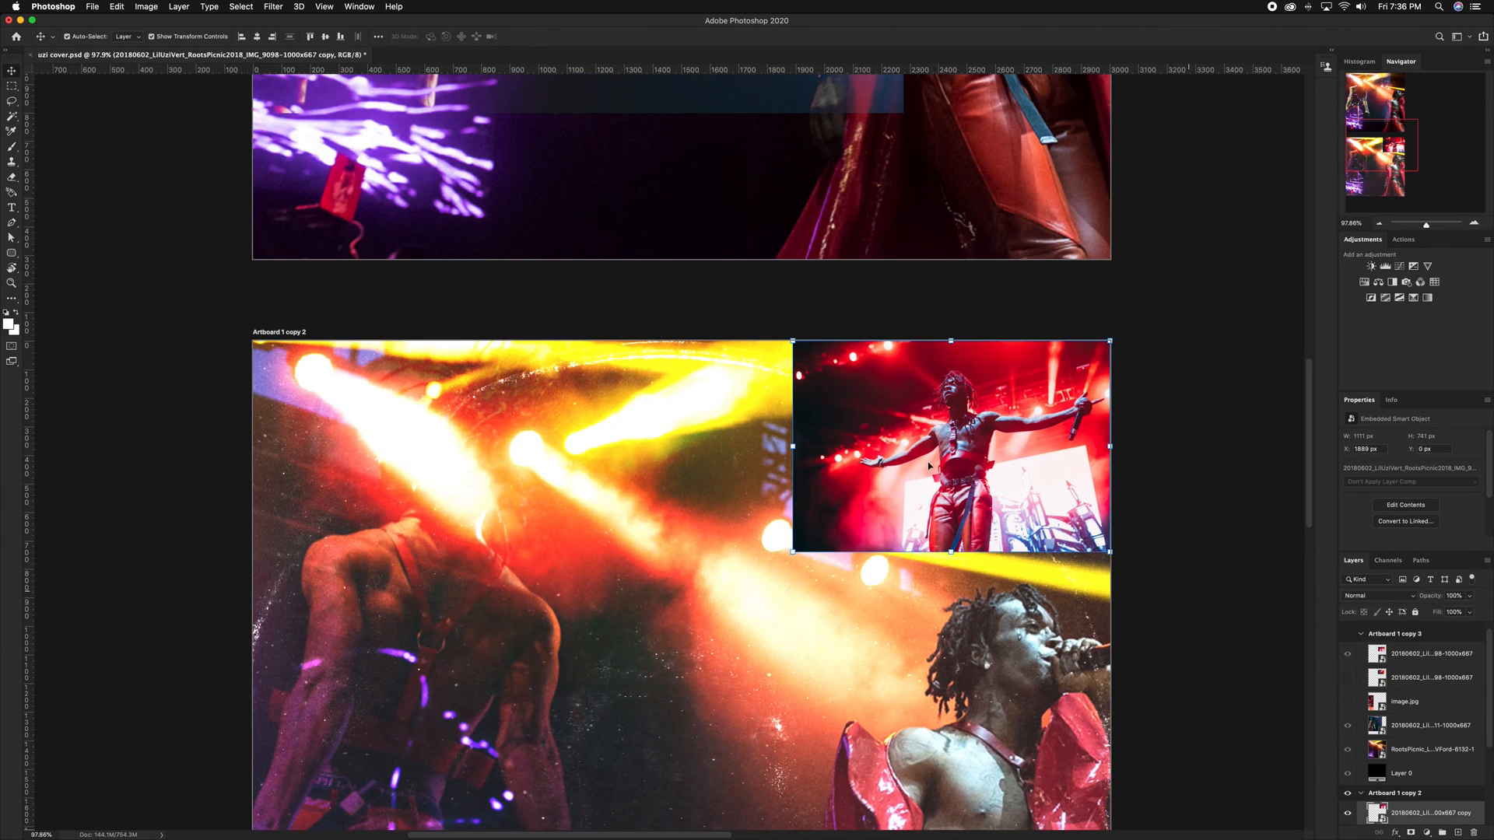
Move the copied IMG_9098 photo into the visible main images group, above its other photos, and expand the group
scroll(1360, 767, "down", 2)
scroll(1457, 783, "down", 2)
left_click_drag(1439, 736, 1424, 786)
scroll(1424, 782, "down", 1)
scroll(1087, 597, "down", 4)
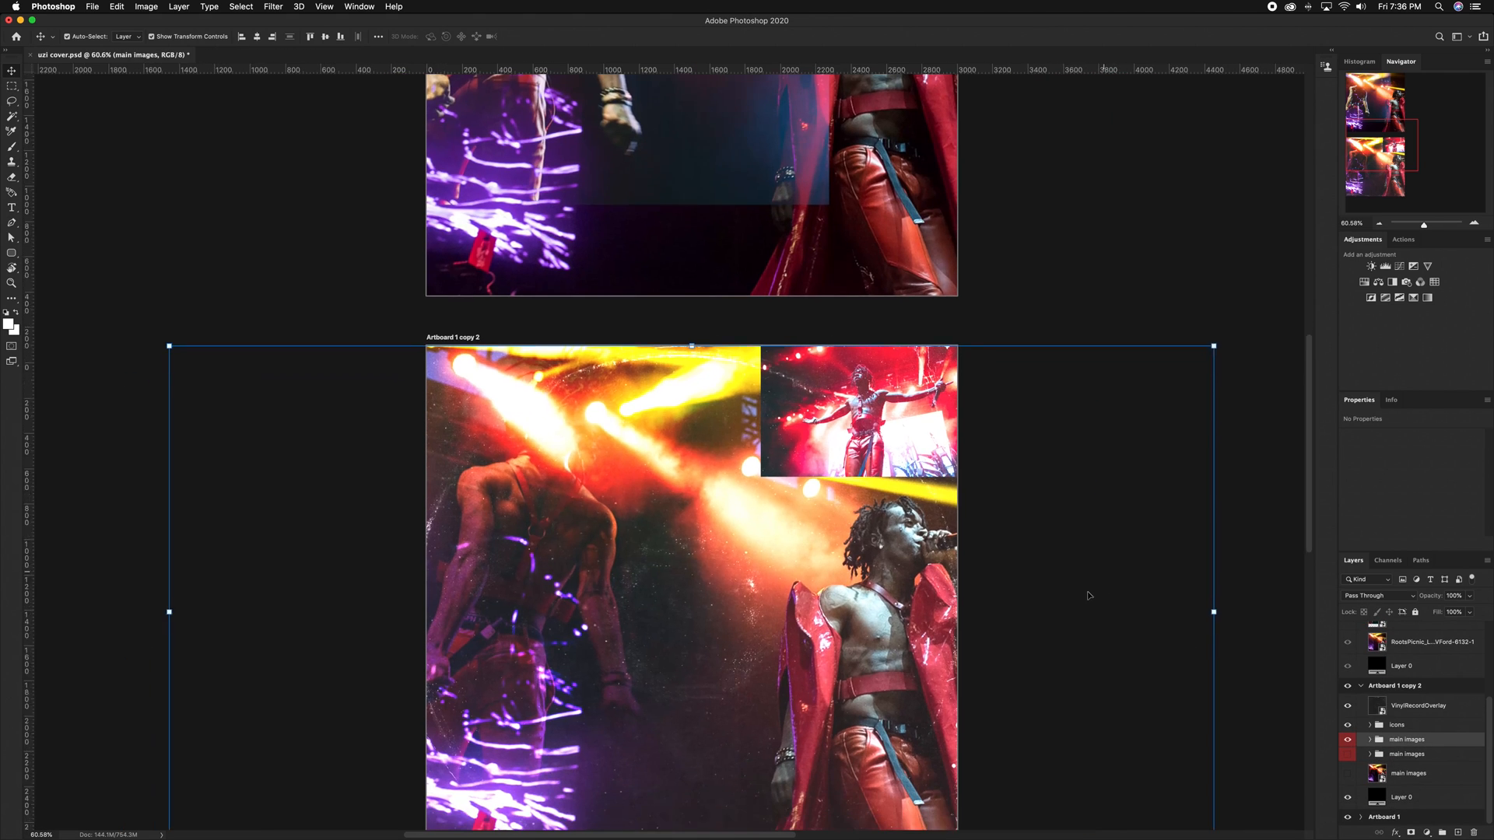
left_click(1394, 707)
left_click(1384, 740)
left_click(1369, 740)
left_click(1412, 699)
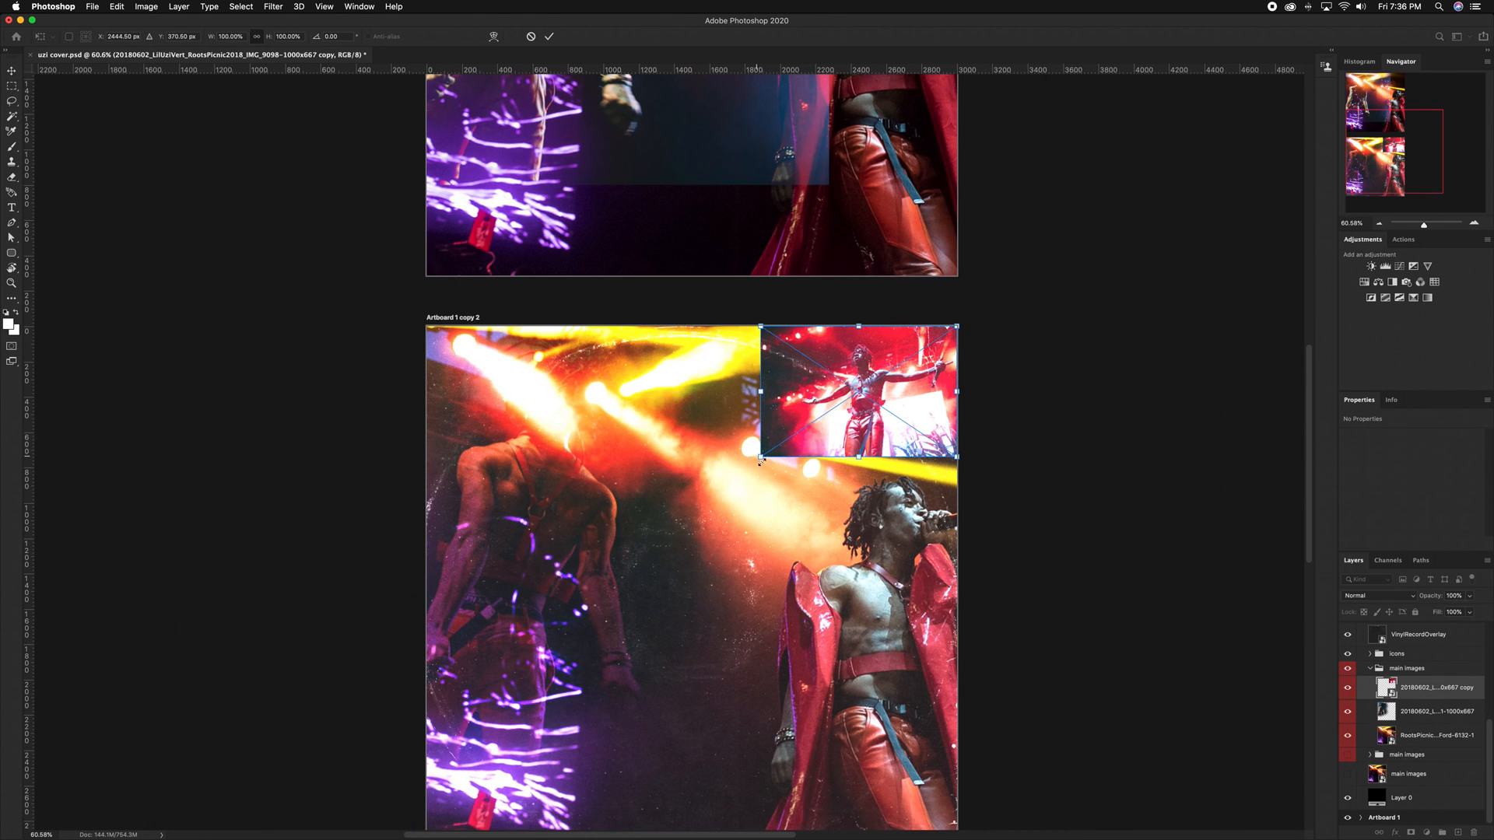
Enlarge the IMG_9098 photo copy to about 2529 × 1686 px across the artboard's upper part and set its blend mode to Lighten
left_click_drag(761, 459, 553, 593)
key("Return")
left_click(1377, 595)
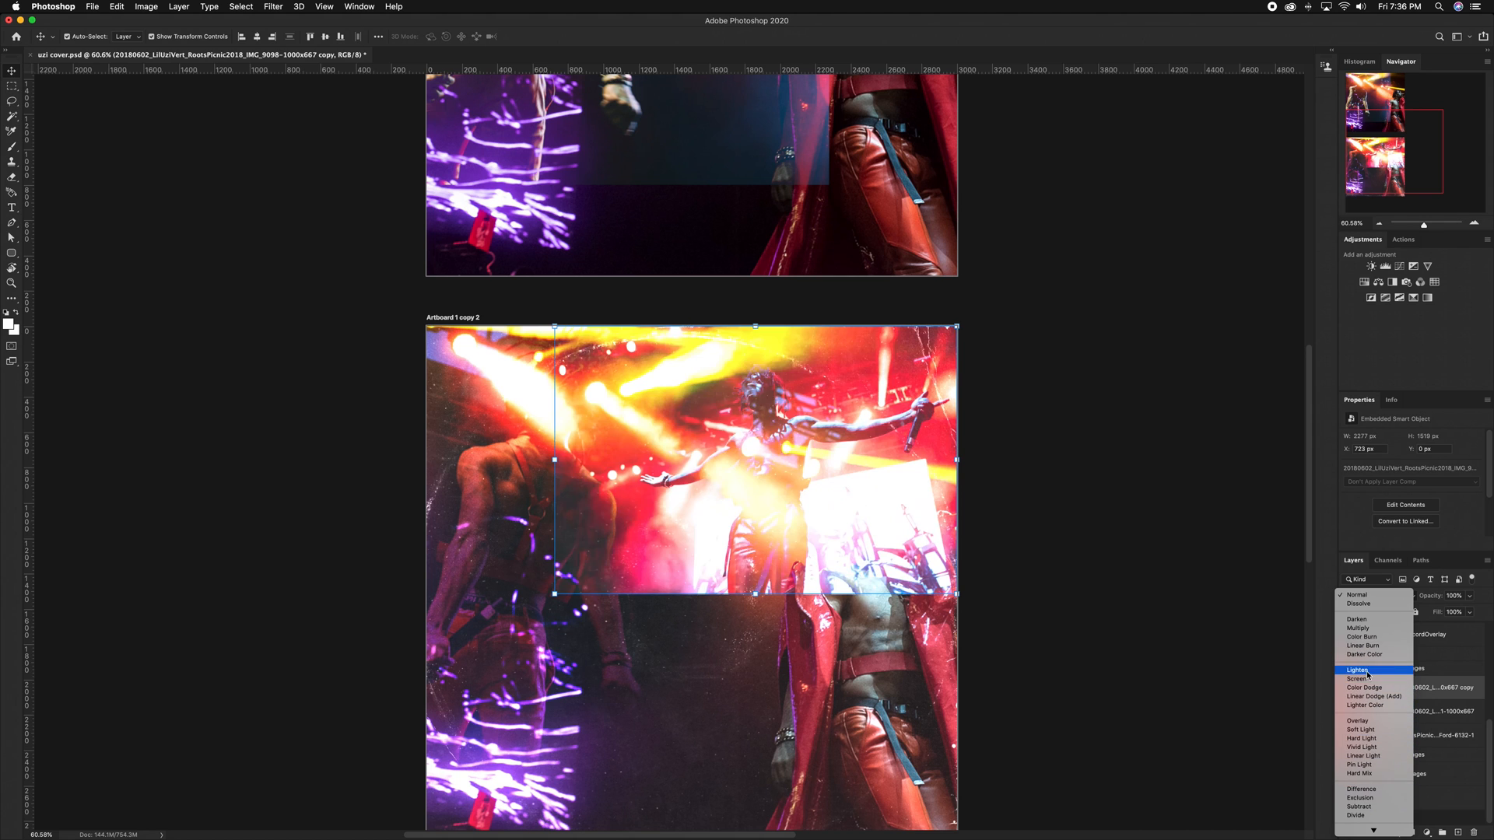
left_click(1366, 672)
scroll(672, 449, "down", 3)
left_click_drag(586, 555, 554, 577)
left_click_drag(671, 498, 663, 498)
key("Return")
Place the IMG_9098 copy between the two other photos in the main images group, undoing unwanted changes
left_click_drag(1435, 690, 1417, 728)
key("super+z")
key("super+z")
key("super+z")
key("super+z")
scroll(851, 544, "up", 3)
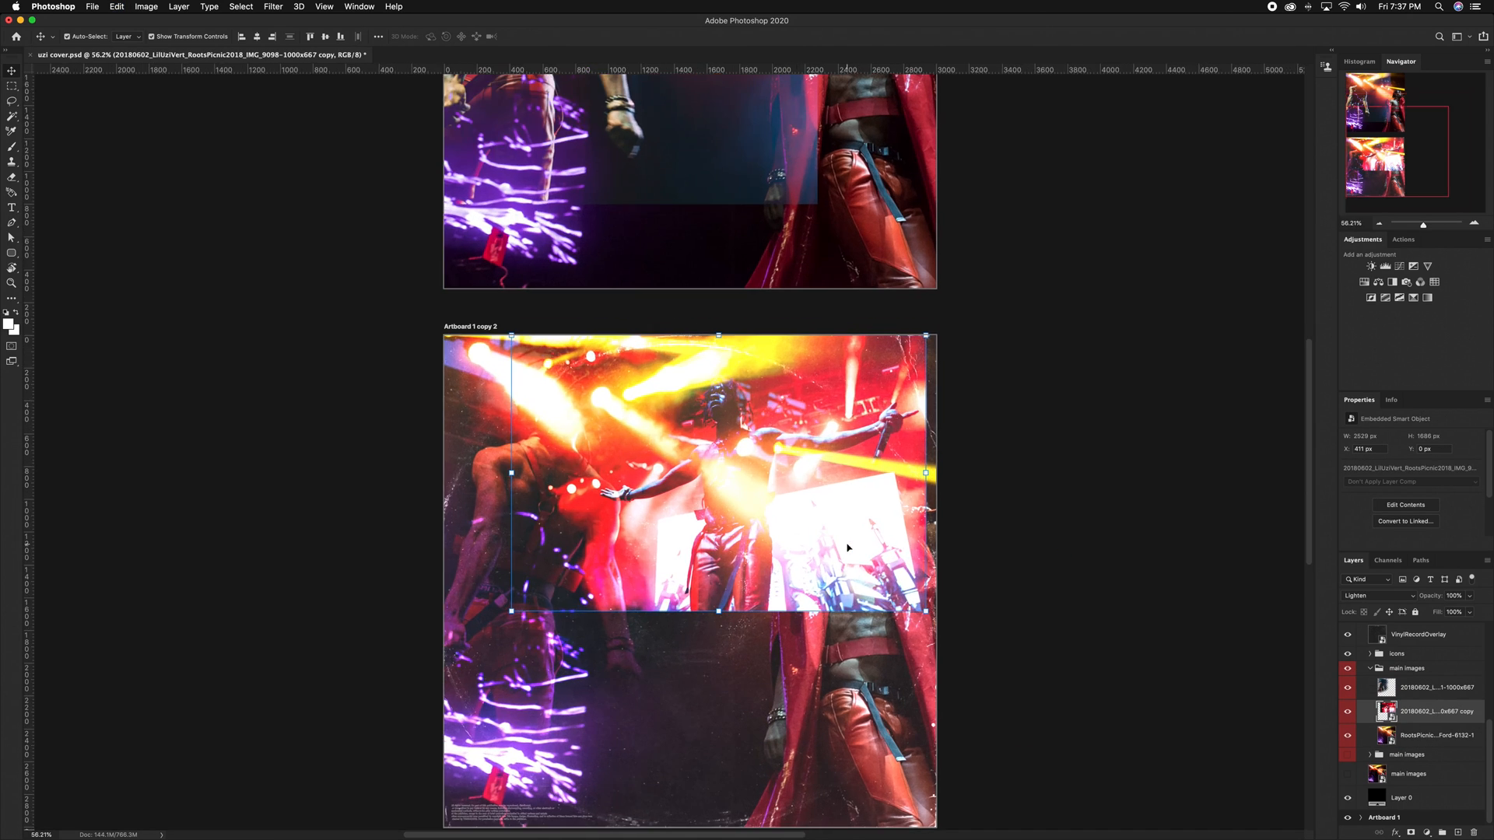
Try shrinking the IMG_9098 copy and rotating it about 11° in the artboard's upper right corner
left_click(851, 544)
left_click(1424, 711)
key("super+t")
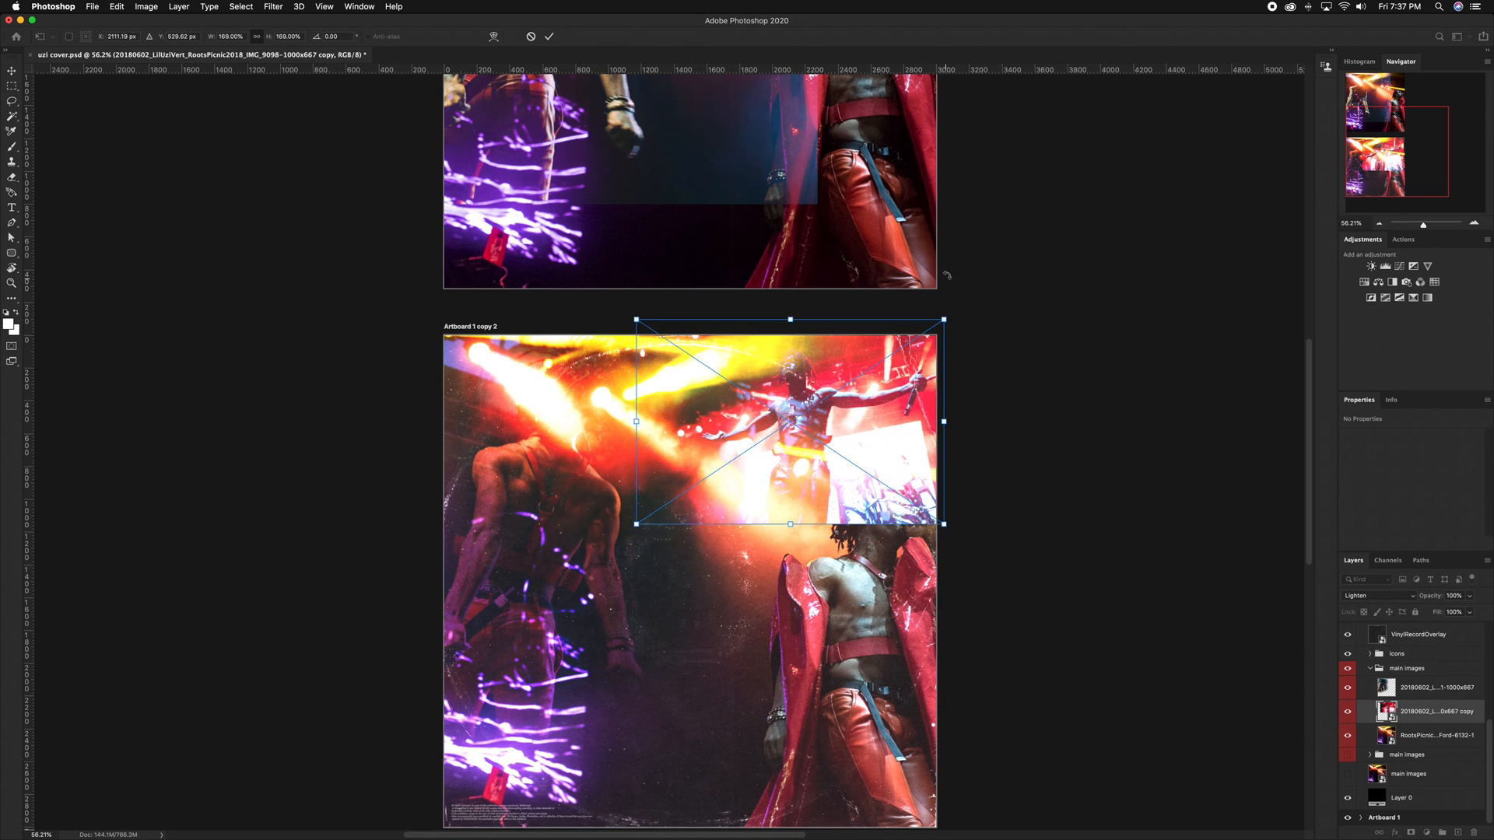
left_click_drag(968, 308, 1073, 382)
left_click_drag(767, 401, 804, 402)
left_click_drag(956, 519, 938, 517)
left_click_drag(711, 263, 742, 263)
left_click_drag(621, 447, 599, 448)
left_click_drag(987, 396, 1024, 364)
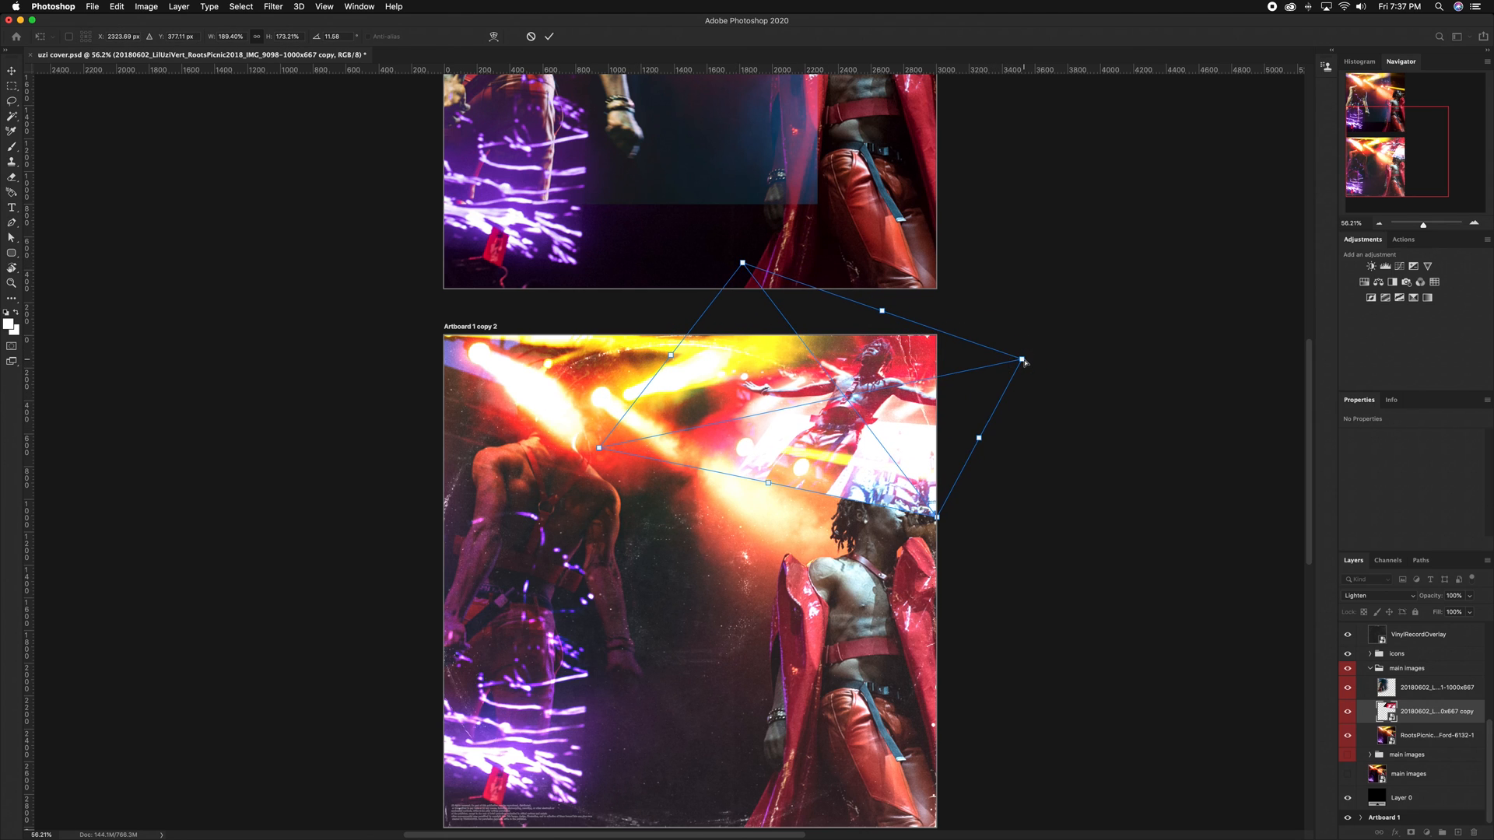
key("Return")
Try enlarging the tilted IMG_9098 copy again and shifting it slightly down, at a rotation of about 10°
scroll(1024, 363, "down", 5)
scroll(973, 389, "up", 2)
left_click(894, 420)
left_click(1424, 711)
key("ctrl+t")
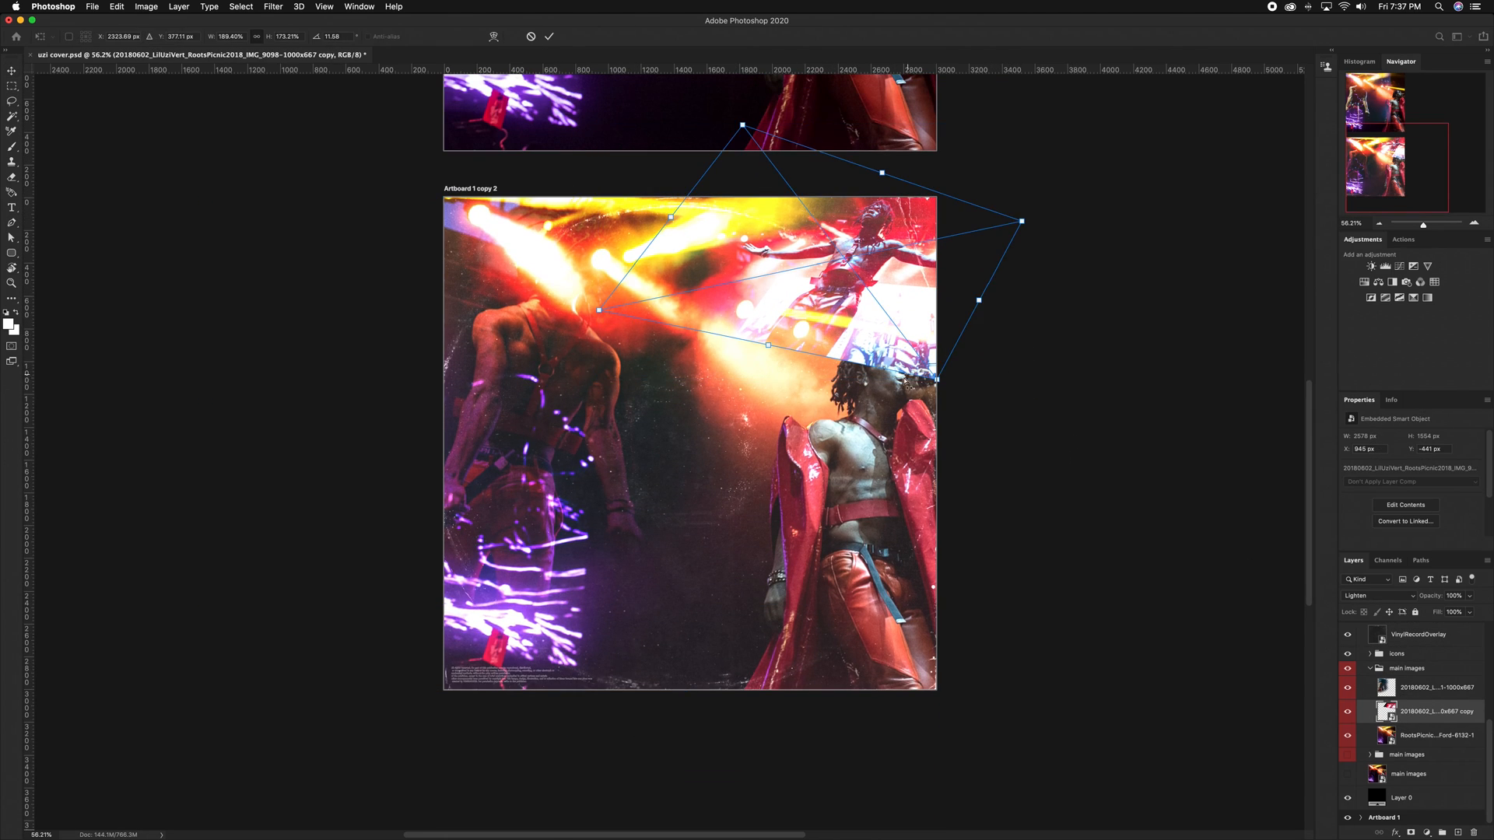
left_click_drag(599, 311, 561, 307)
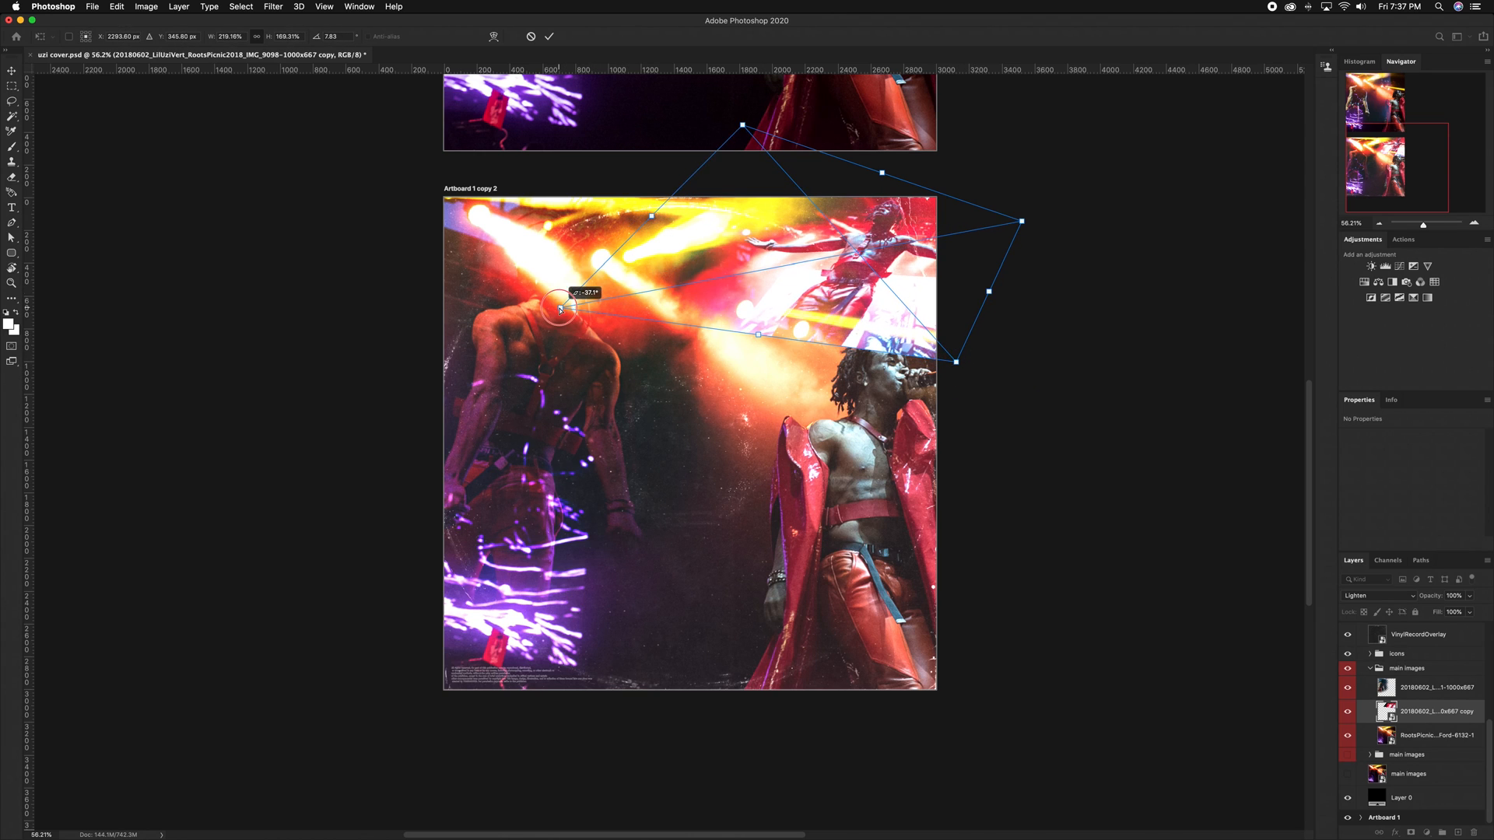
left_click_drag(742, 124, 706, 139)
left_click_drag(1022, 221, 1036, 205)
left_click_drag(956, 362, 967, 380)
left_click_drag(793, 310, 793, 320)
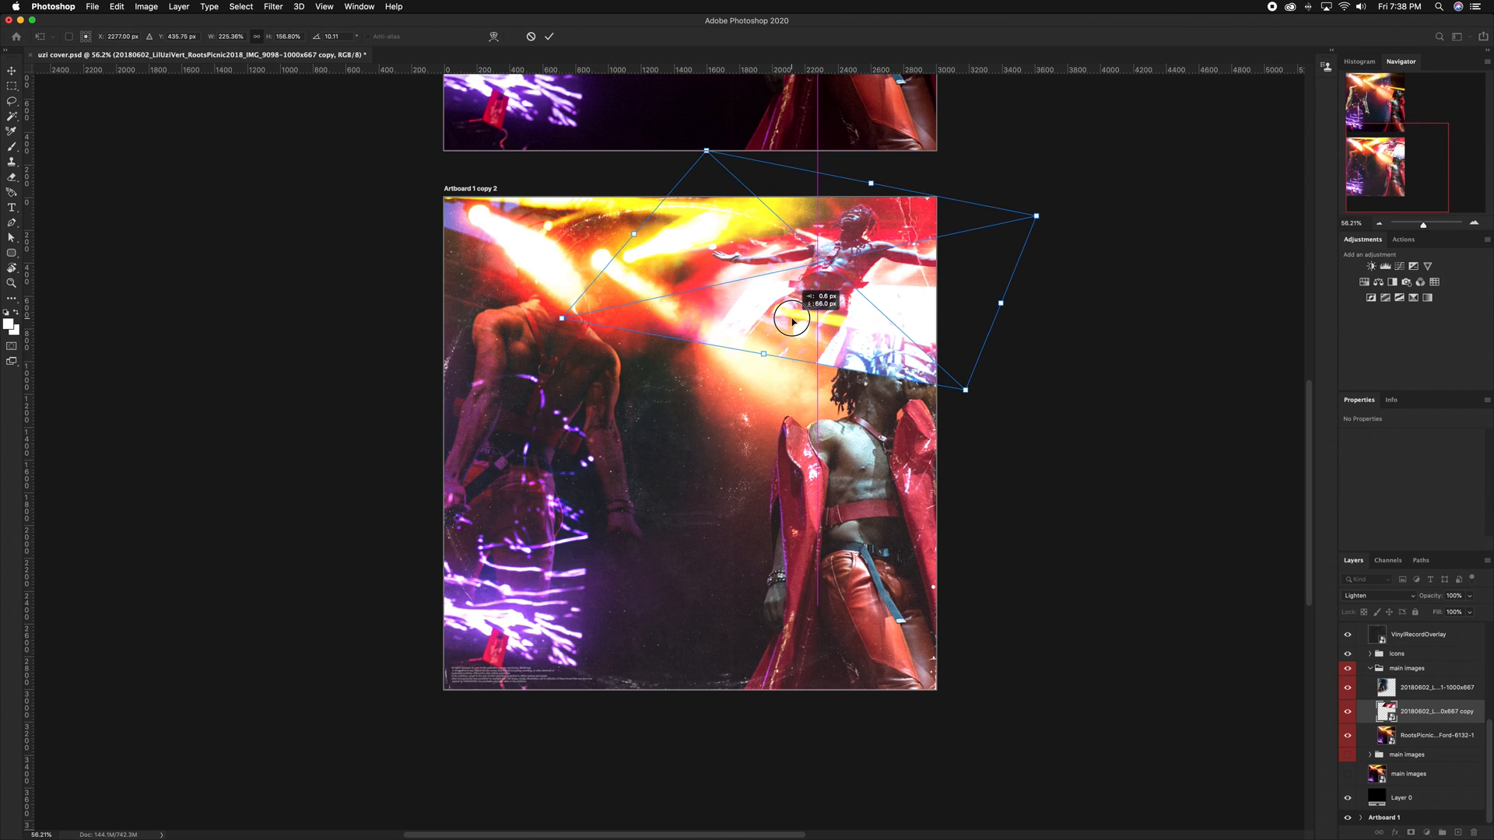
key("Return")
Check the blend modes for the tilted IMG_9098 copy, and undo its transforms back to the large upright placement
left_click(1394, 689)
left_click(1414, 714)
left_click(1375, 595)
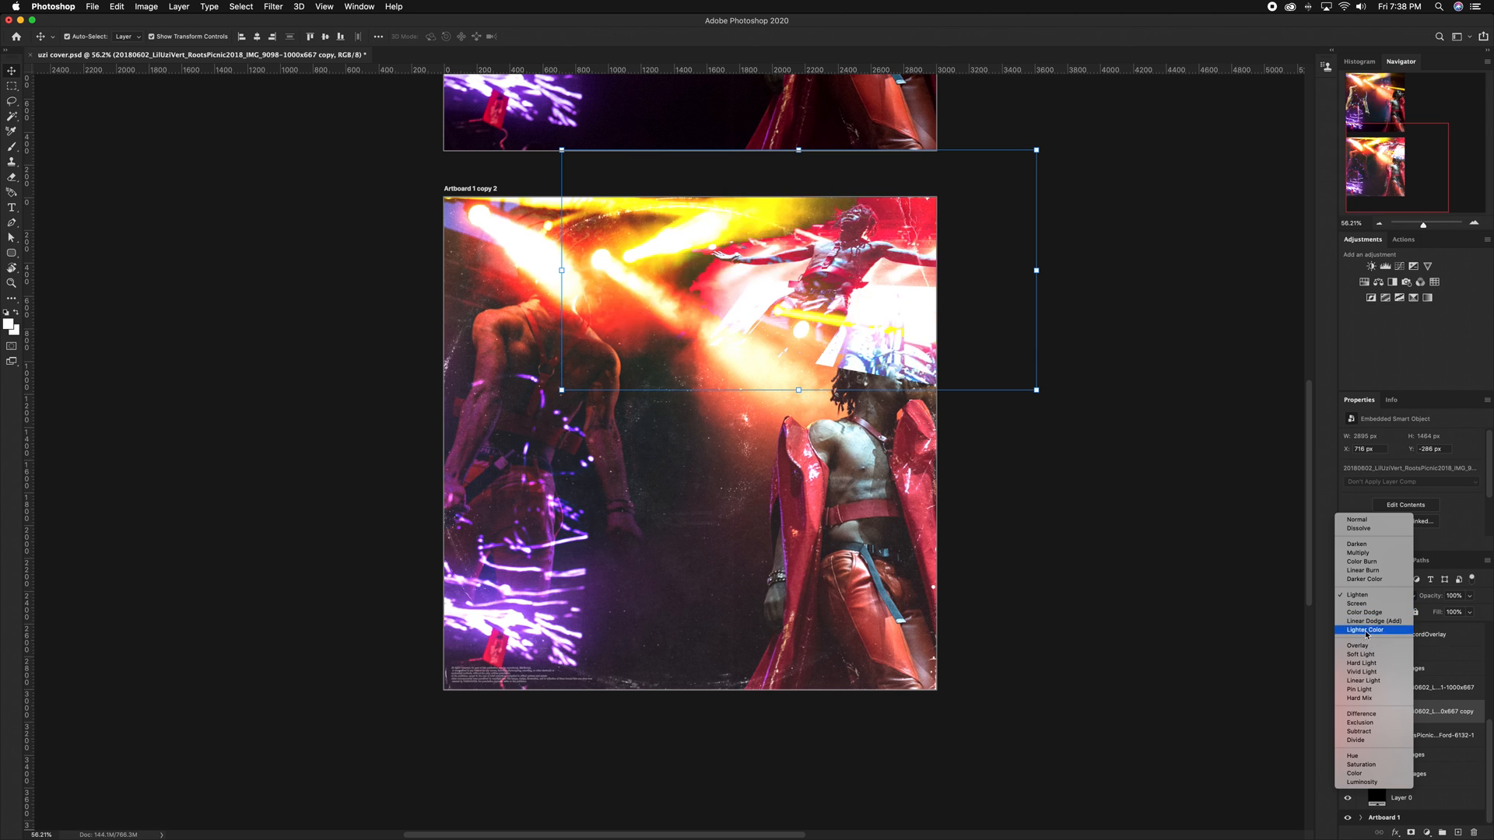
left_click(1180, 417)
key("super+z")
key("super+z")
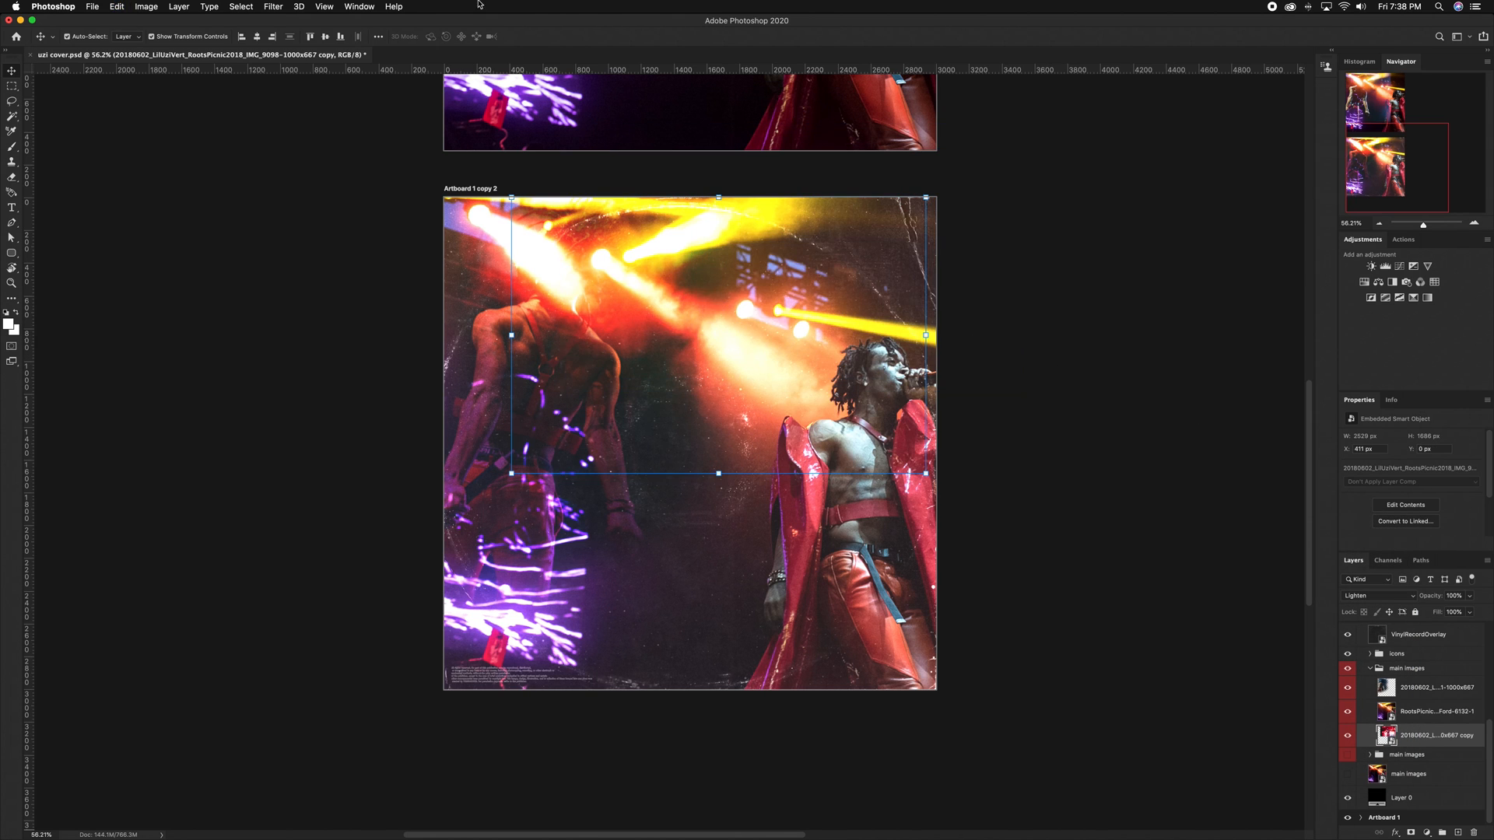
left_click(116, 7)
left_click(140, 32)
left_click(721, 311)
Rasterize the IMG_9098 copy and erase the part covering the singer in the red coat, using a smaller eraser for the edges
left_click(1435, 711)
key("e")
left_click(779, 358)
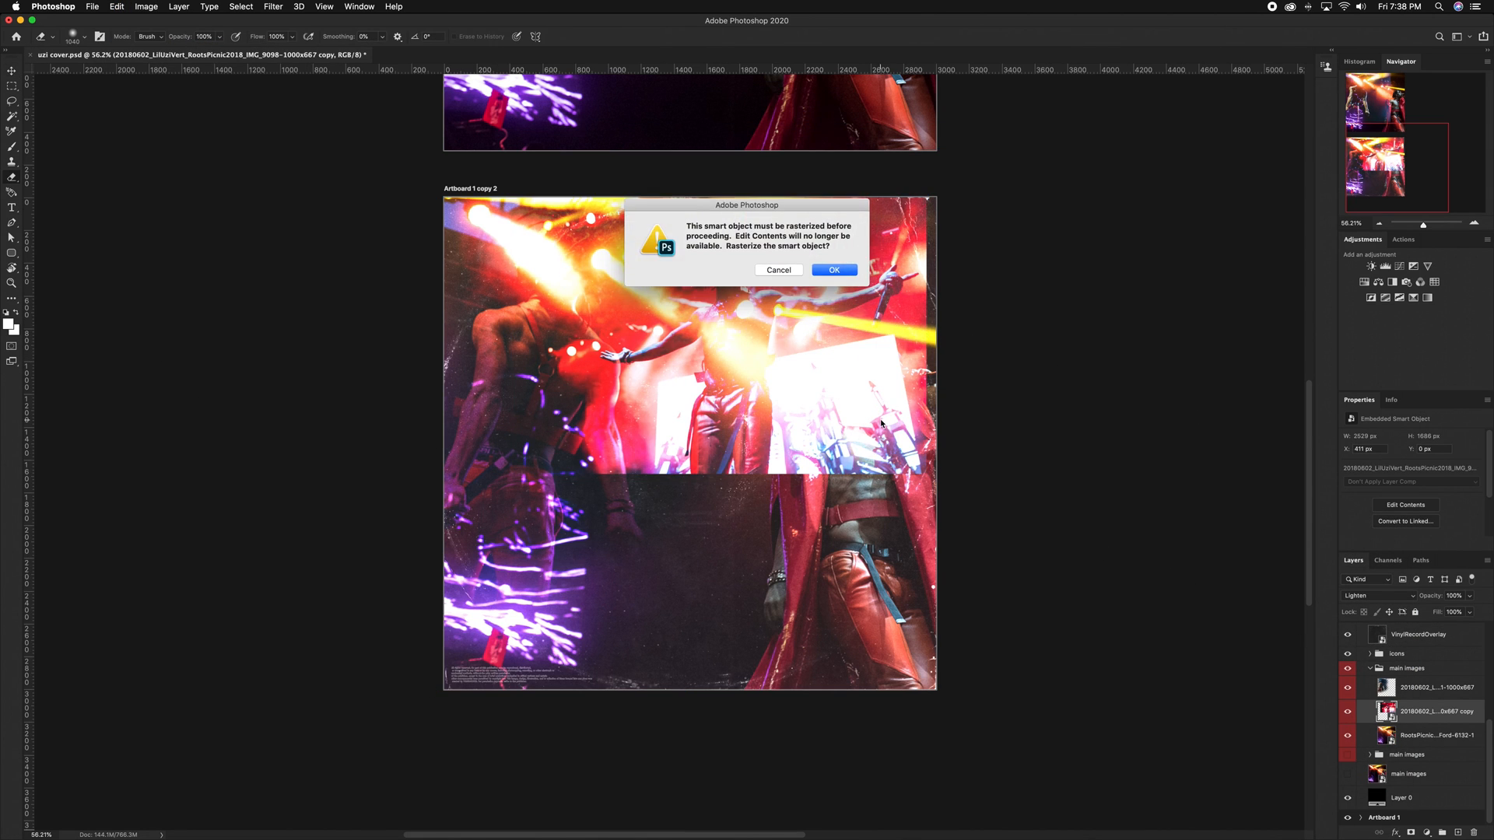
key("Return")
mouse_move(863, 435)
left_mouse_down()
mouse_move(879, 402)
mouse_move(957, 374)
left_mouse_up()
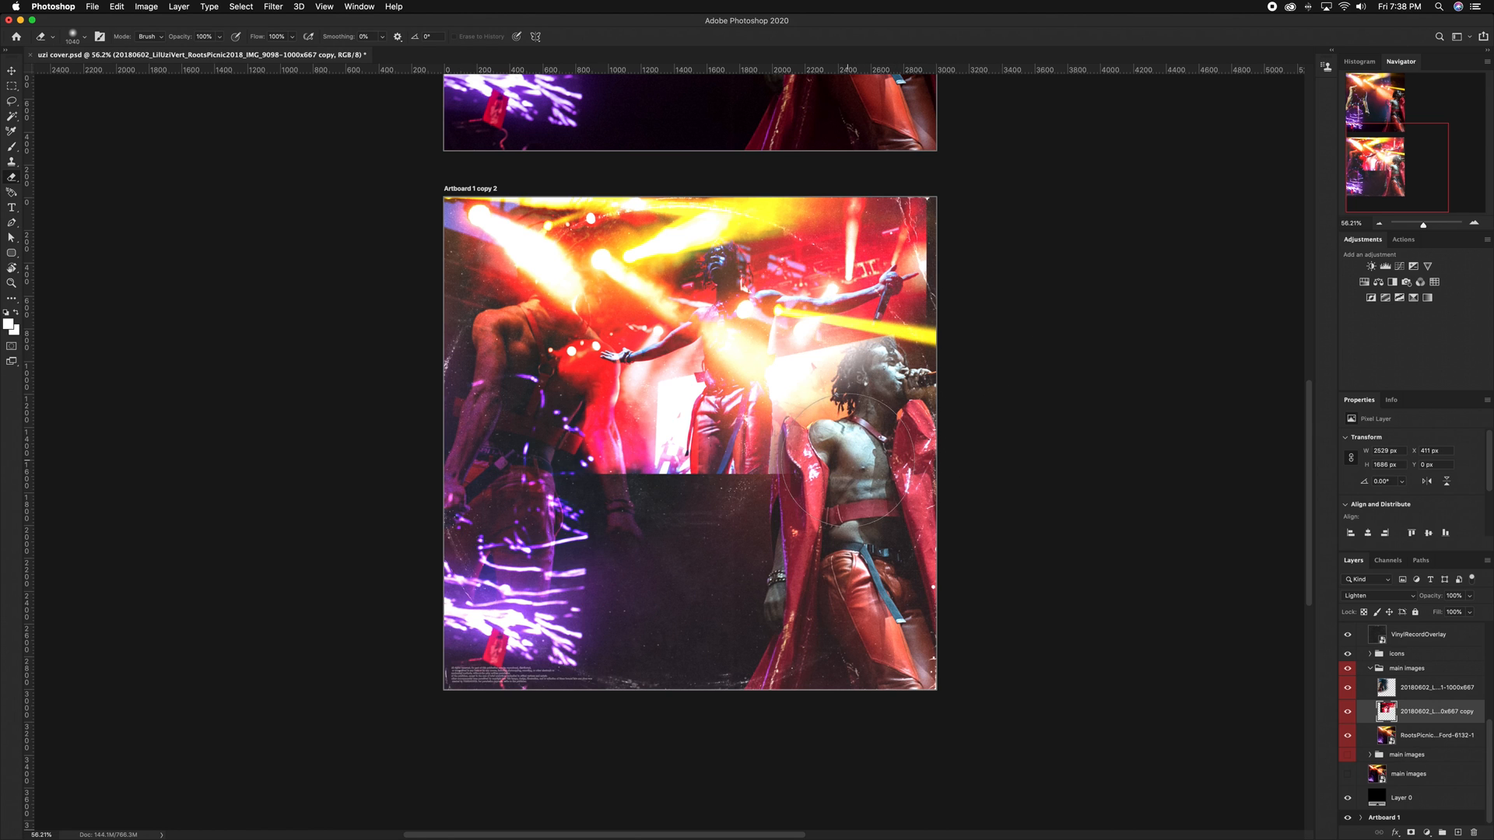
right_click(847, 460)
left_click_drag(970, 489, 964, 488)
left_click(807, 468)
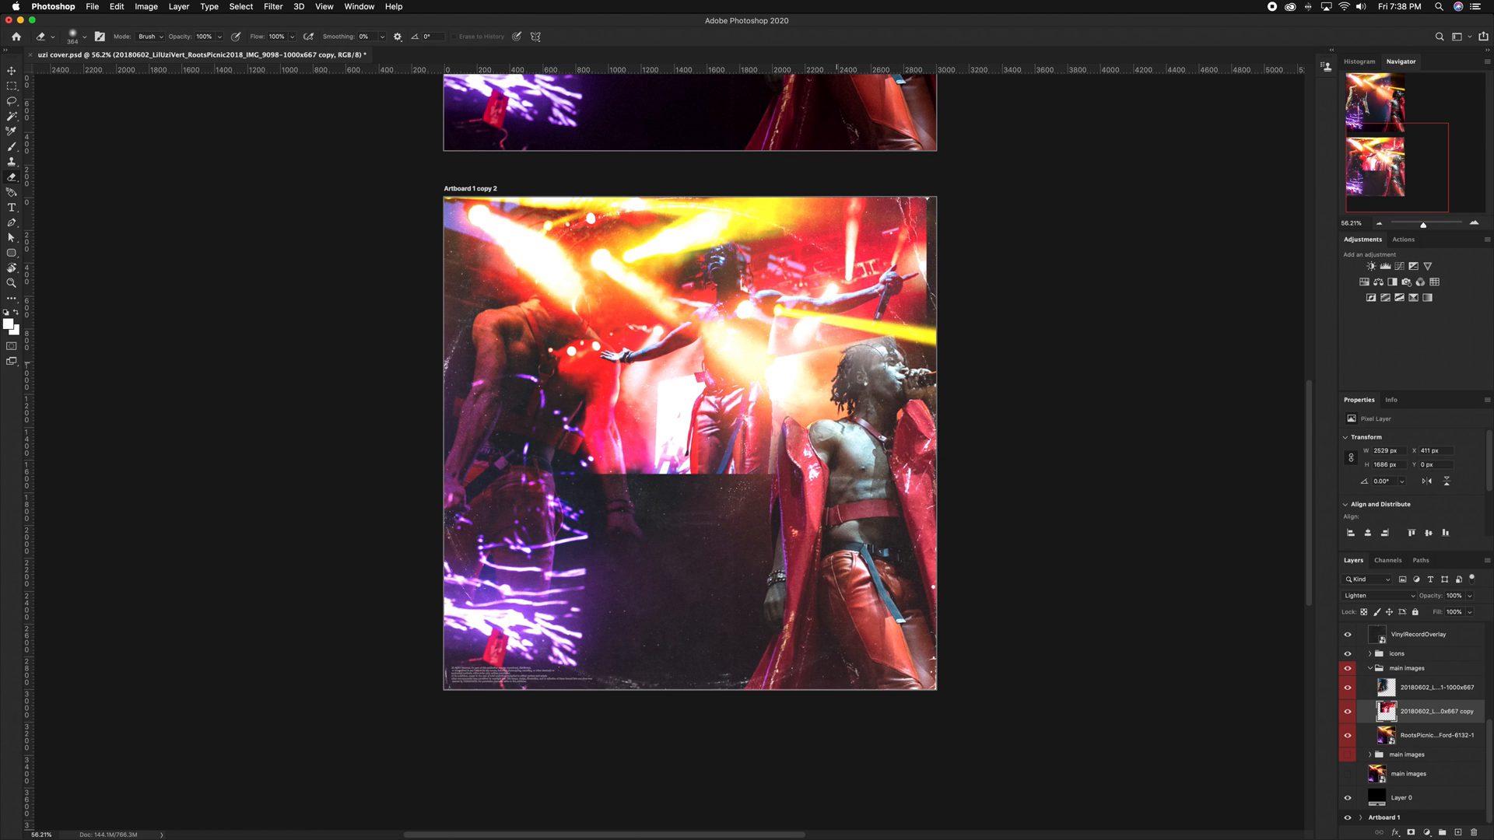
Enlarge the IMG_9098 copy to about 2597 × 1732 px so that it reaches past the artboard's upper and right edges
scroll(925, 349, "up", 3)
scroll(930, 233, "down", 2)
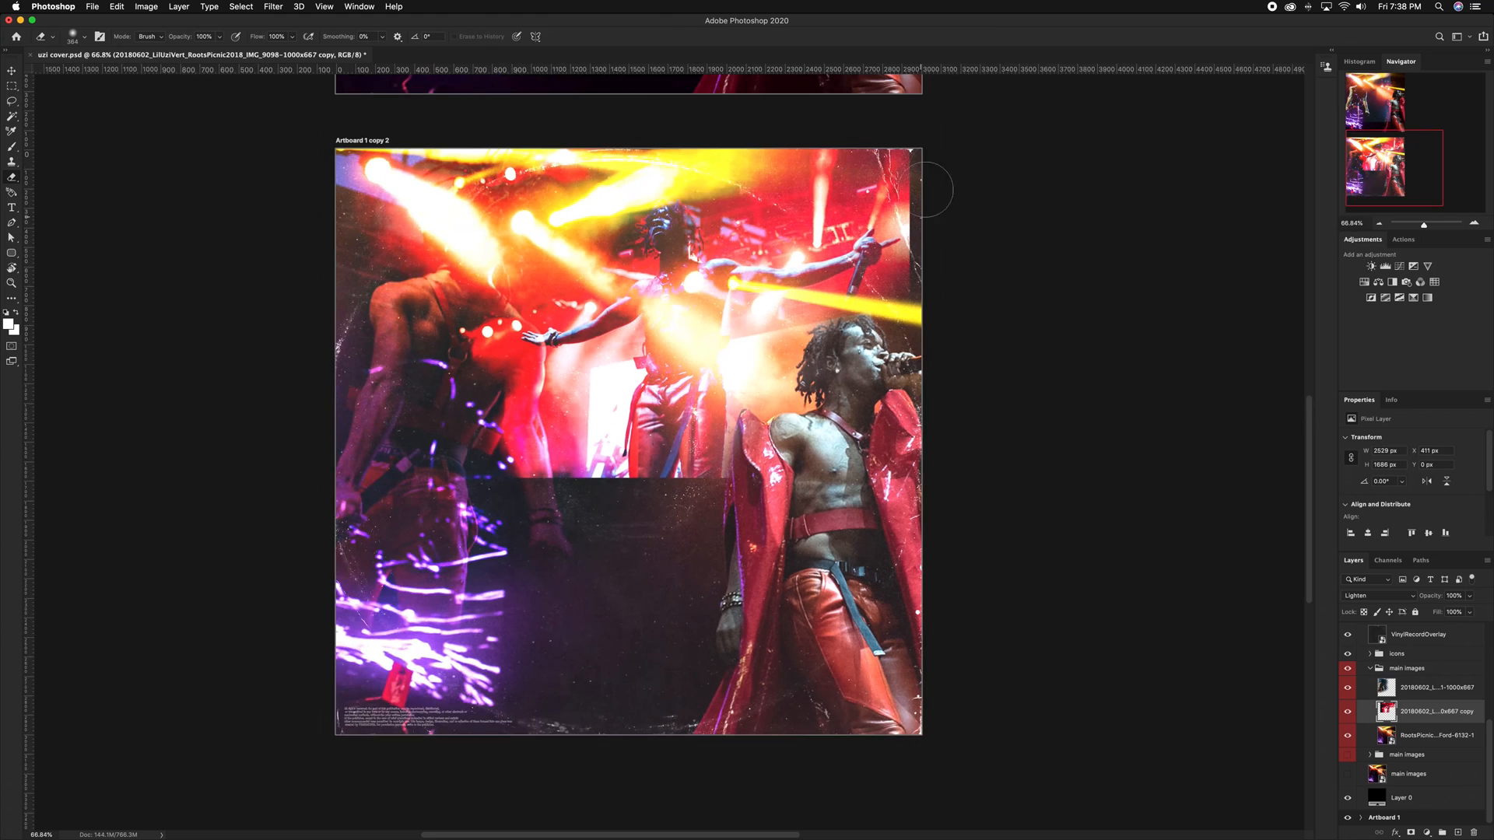
scroll(871, 379, "down", 1)
left_click(718, 352)
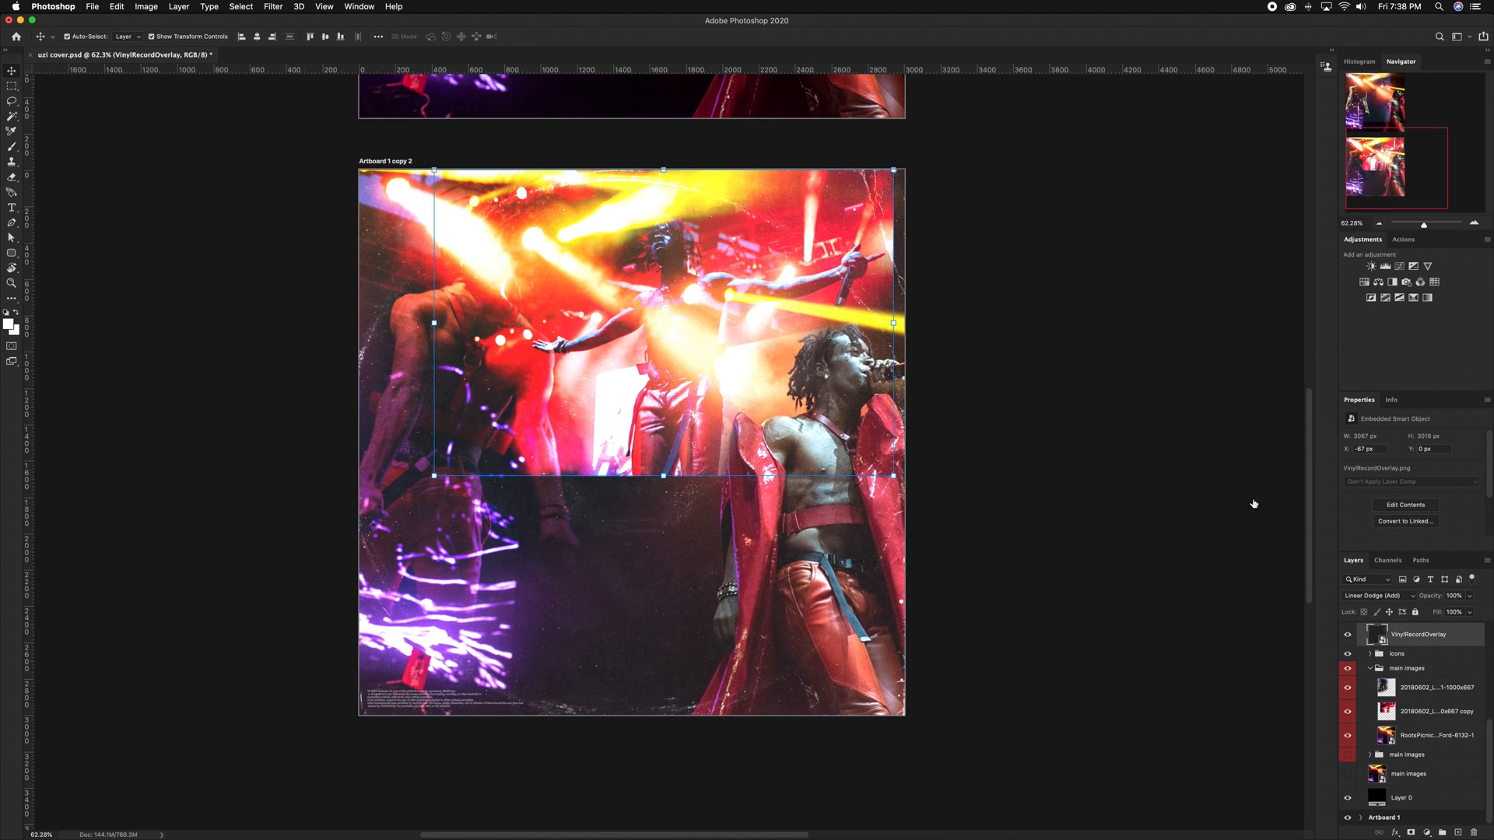
left_click(1432, 712)
left_click_drag(893, 170, 909, 160)
key("Return")
left_click(1020, 237)
scroll(671, 449, "up", 3)
left_click(670, 449)
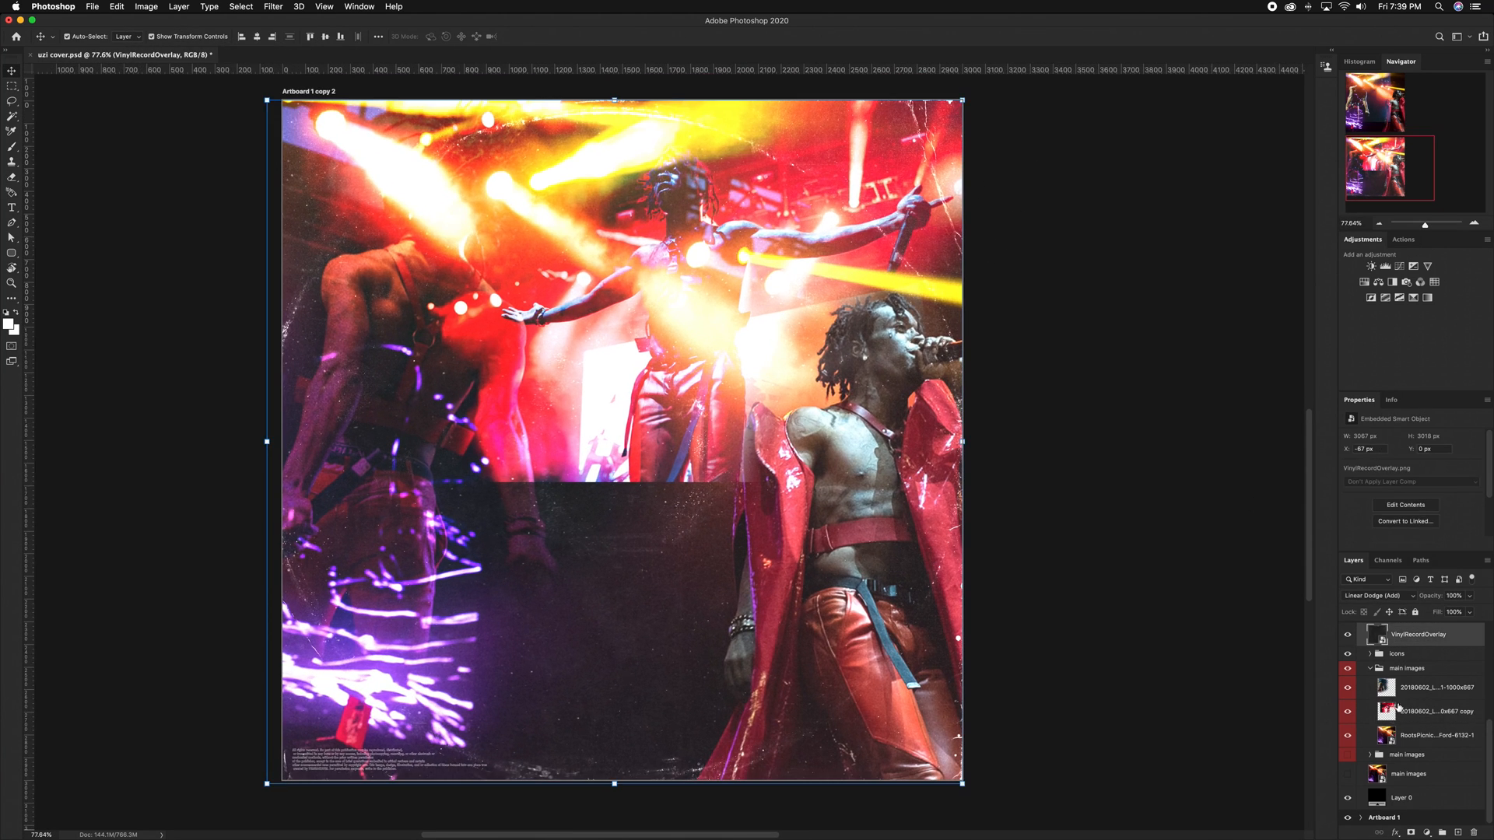
Undo the last change on the IMG_9098 copy and erase its left edge with a much larger soft eraser
left_click(1398, 710)
key("e")
key("super+z")
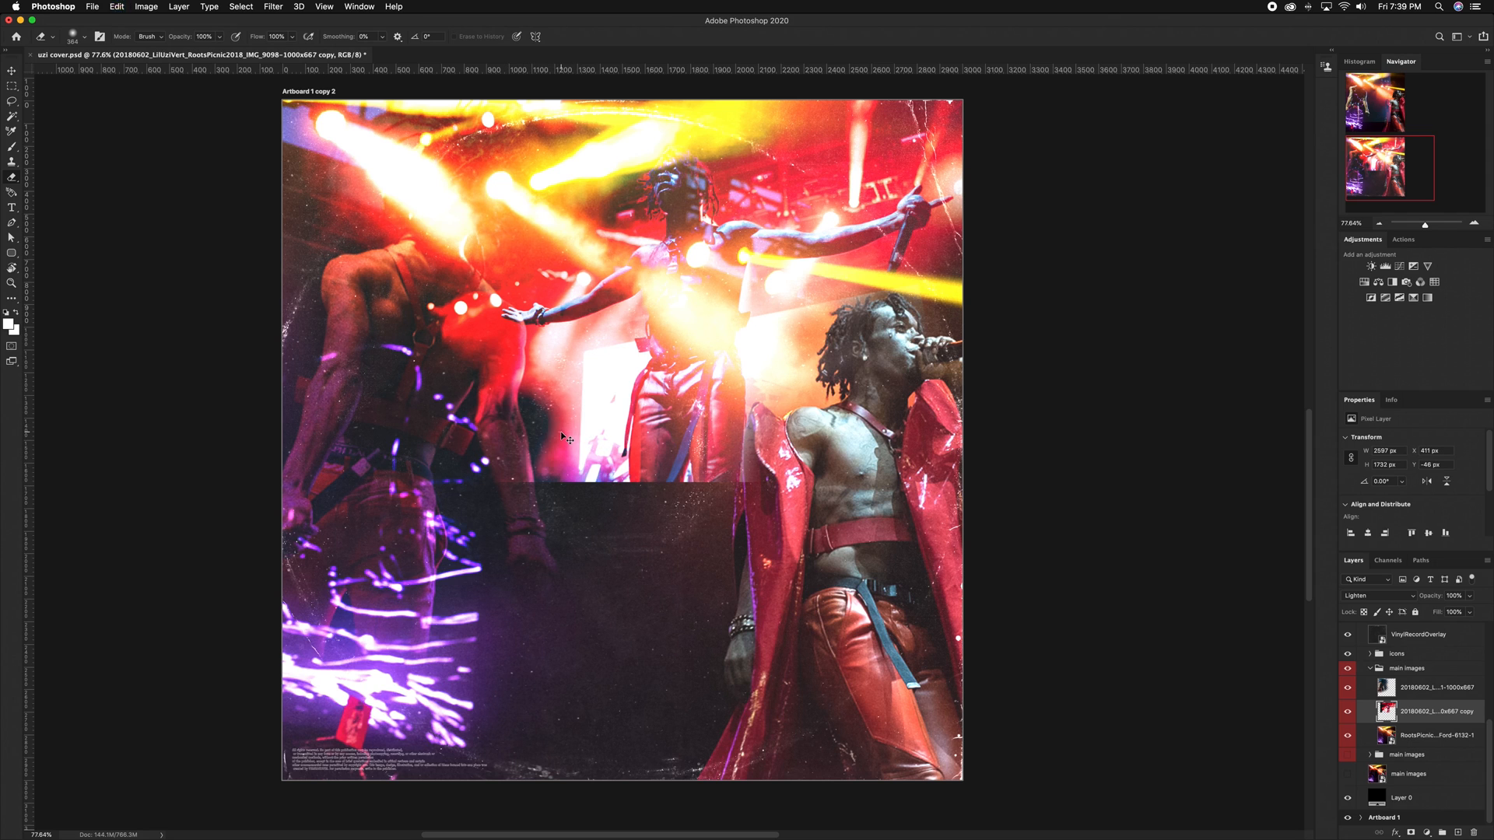
right_click(564, 465)
mouse_move(440, 489)
left_mouse_down()
mouse_move(471, 536)
mouse_move(484, 490)
left_mouse_up()
scroll(459, 233, "up", 3)
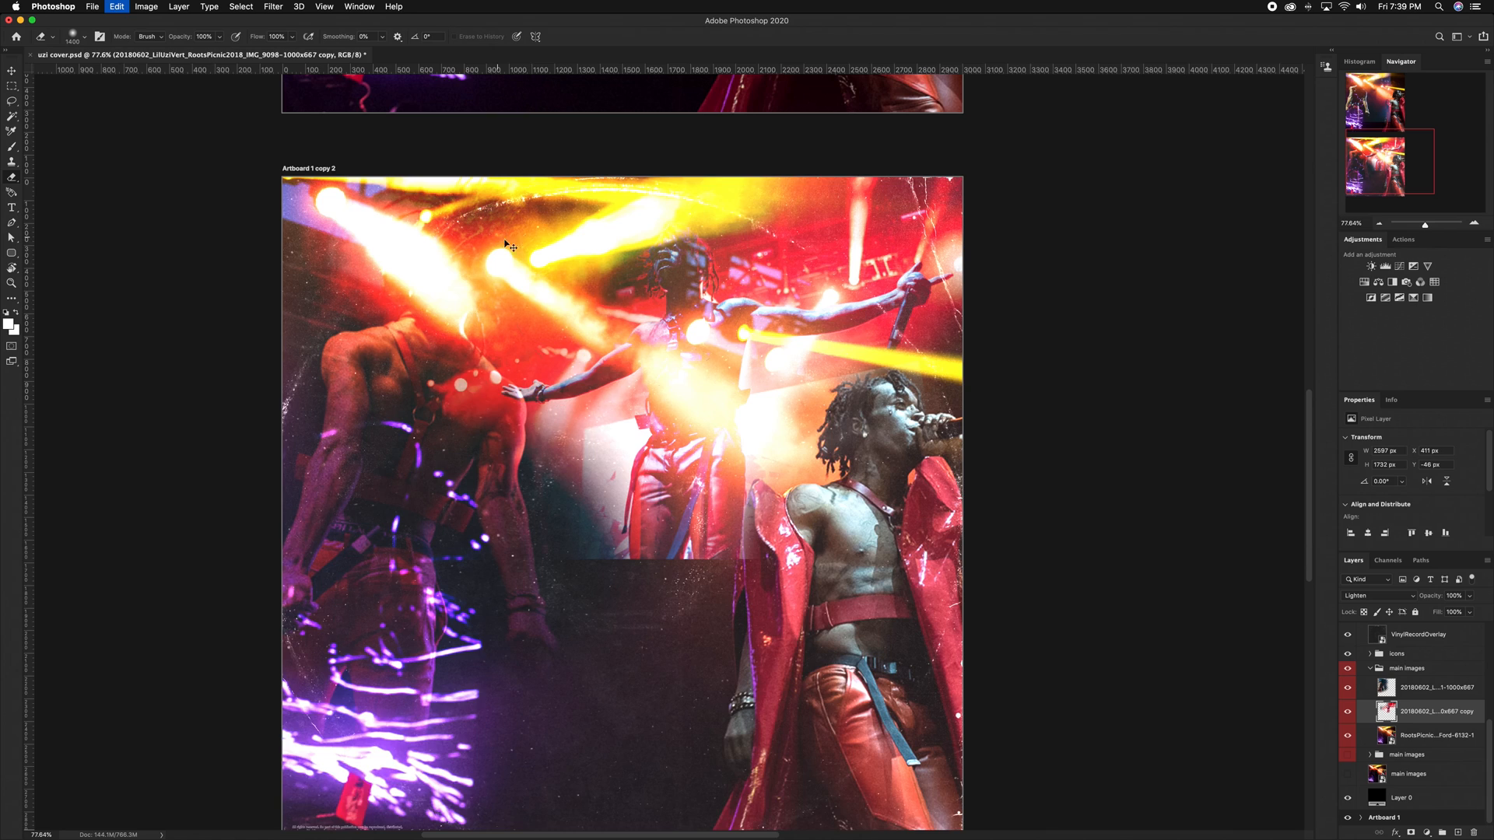
Fade out the hard lower edge of the IMG_9098 copy using a soft eraser resized to 1040 px
key("super+minus")
key("super+minus")
right_click(665, 627)
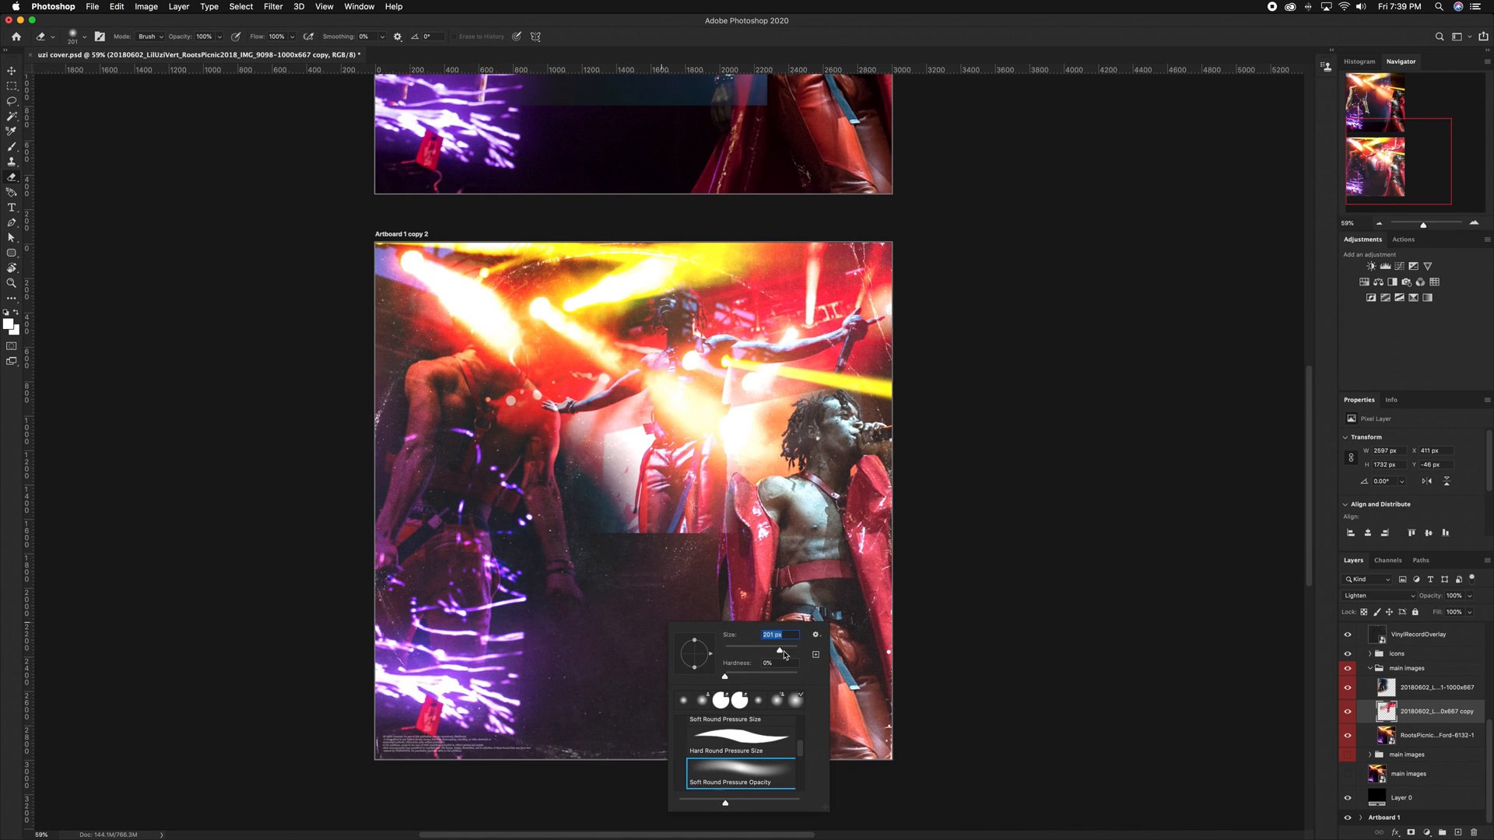
type("1040")
key("Return")
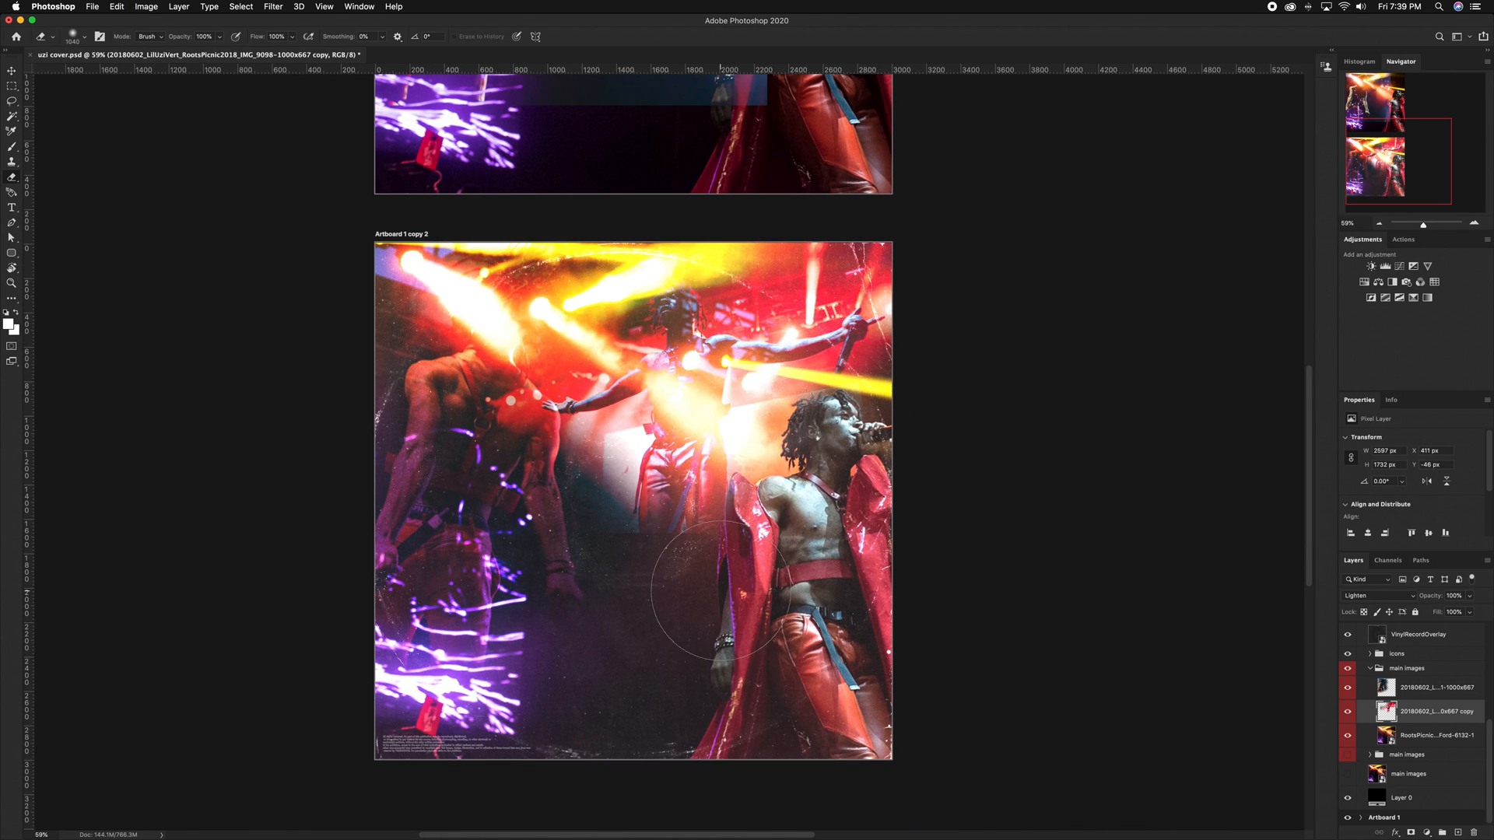
right_click(745, 601)
key("Return")
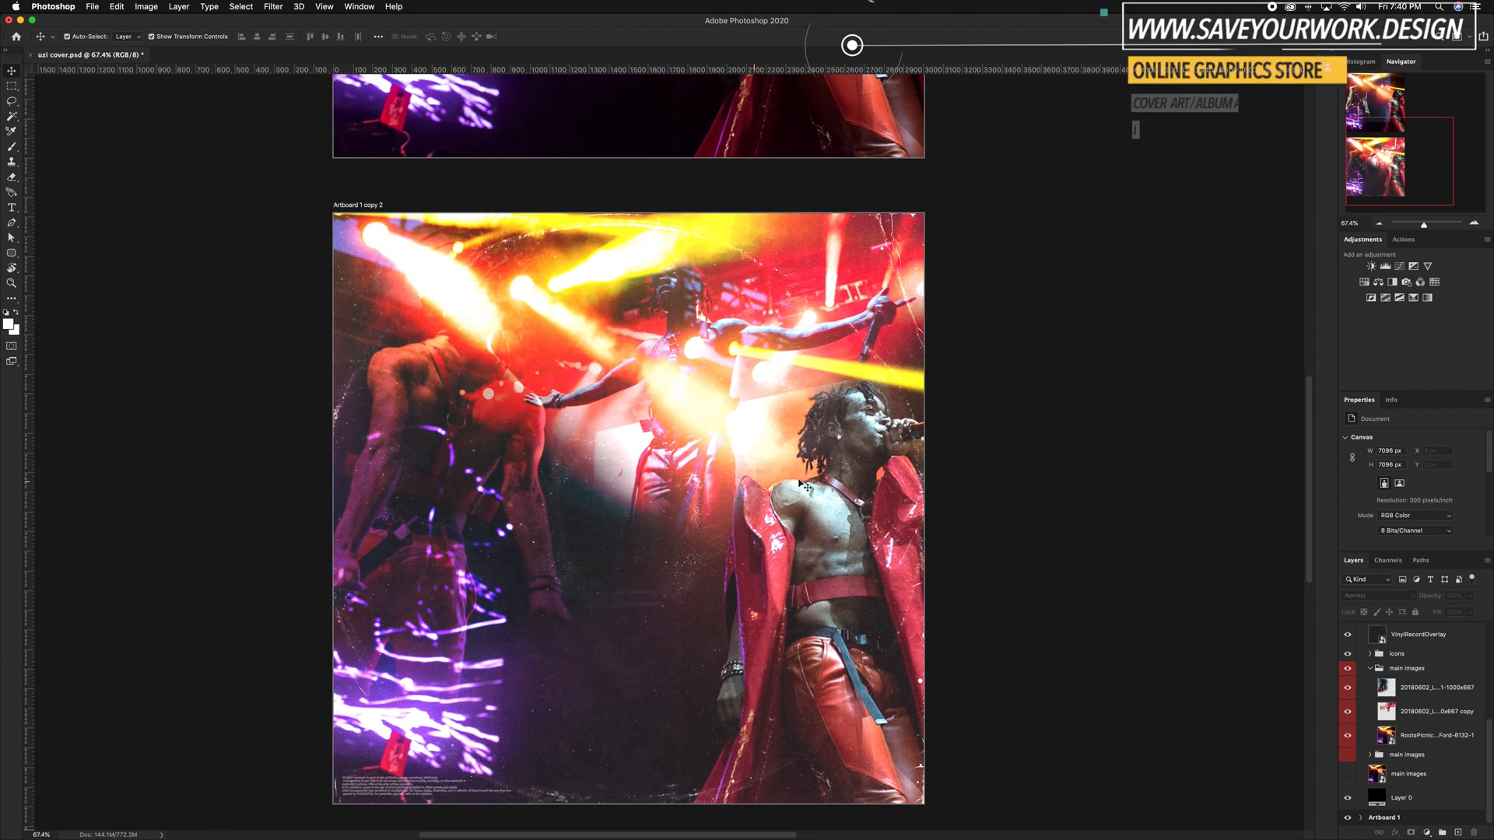
Try a stacked "LIL UZI VERT" title in Cloister Black above the main images group, enlarge it, and remove it again
scroll(801, 490, "left", 3)
scroll(739, 544, "right", 1)
left_click(727, 535)
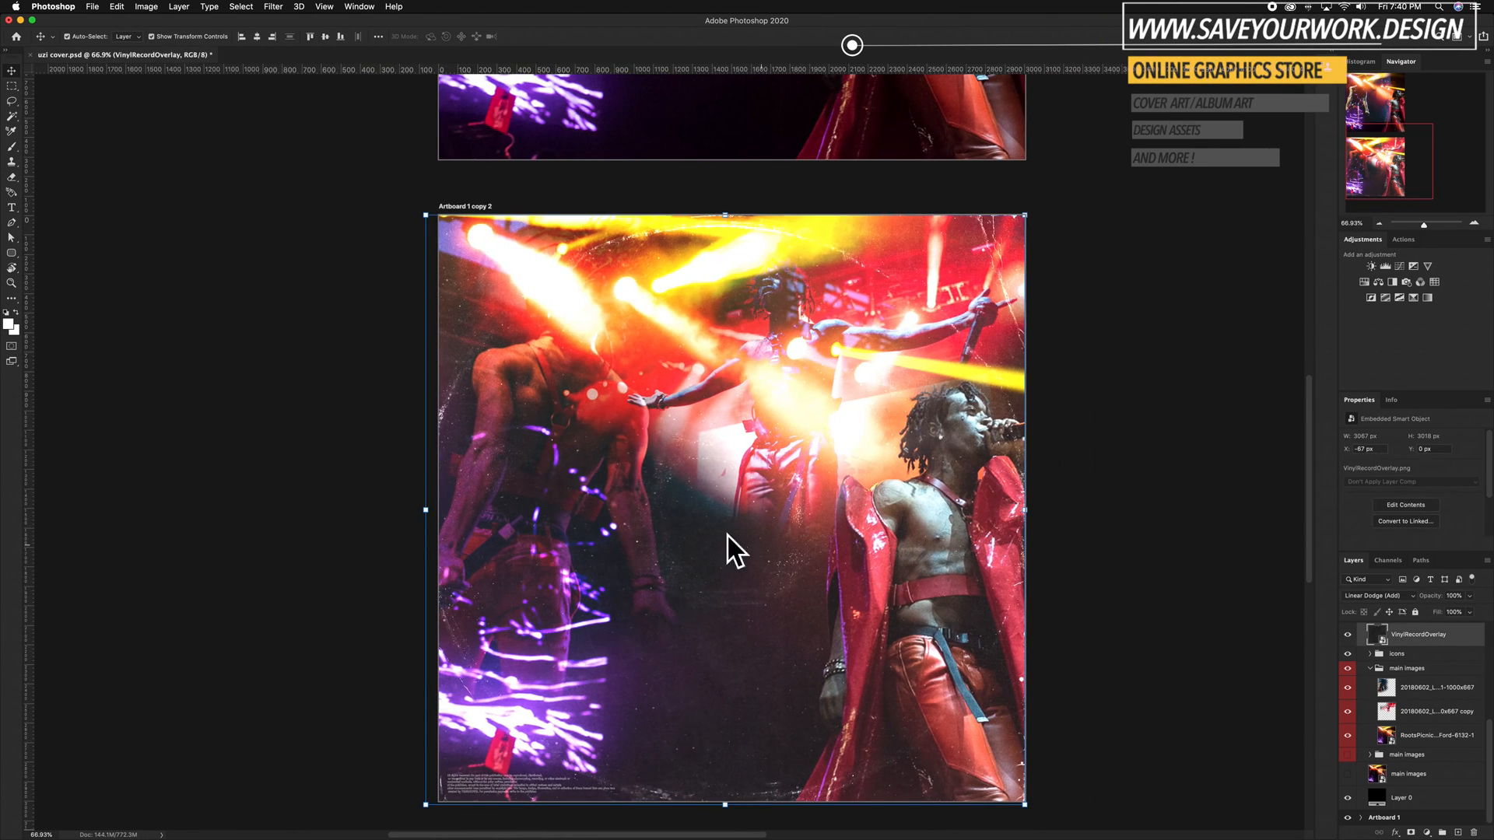
left_click(623, 338, "super")
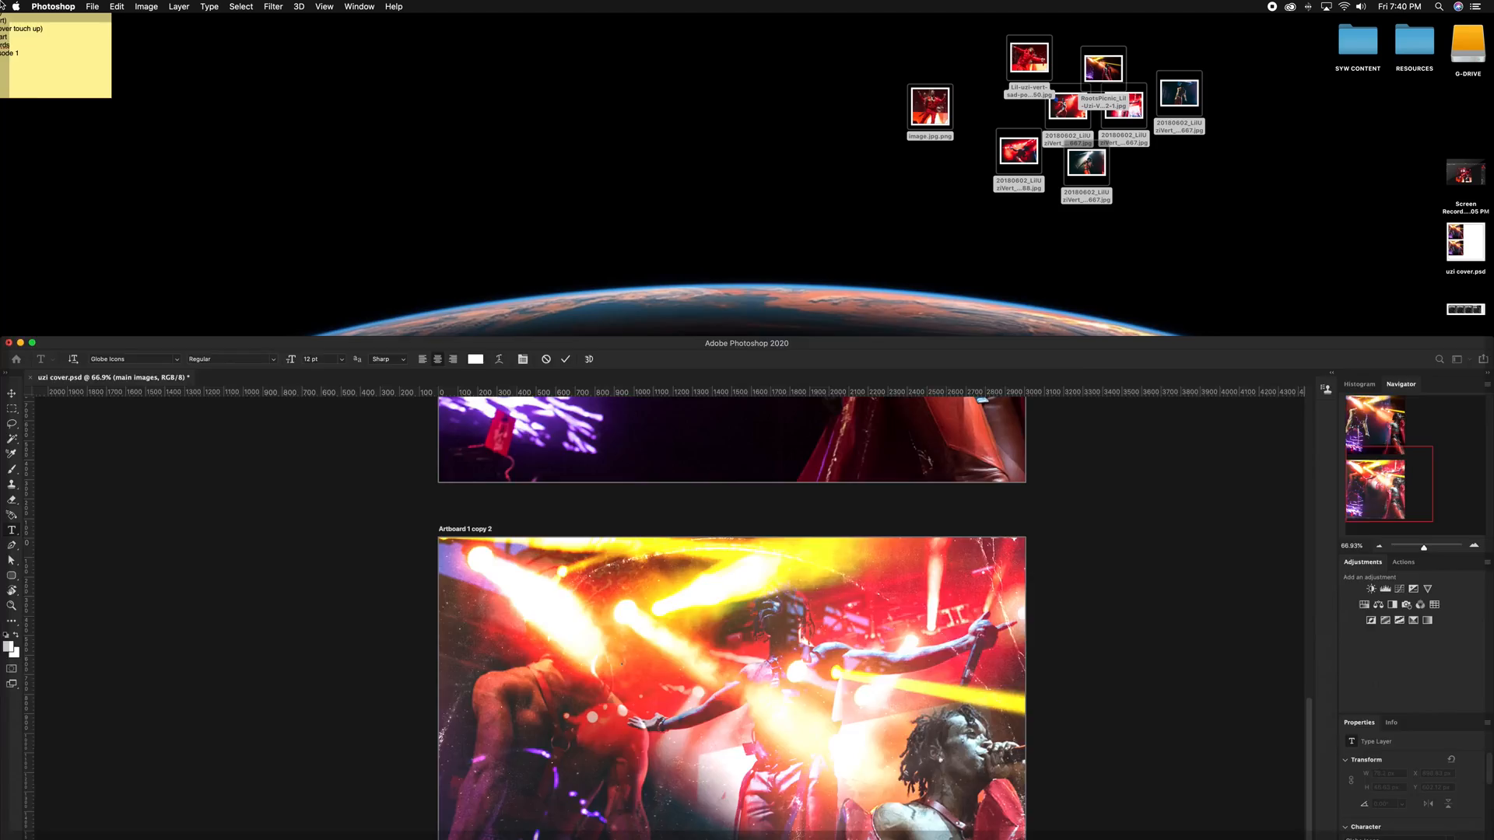
left_click(133, 36)
left_click(156, 59)
left_click(179, 40)
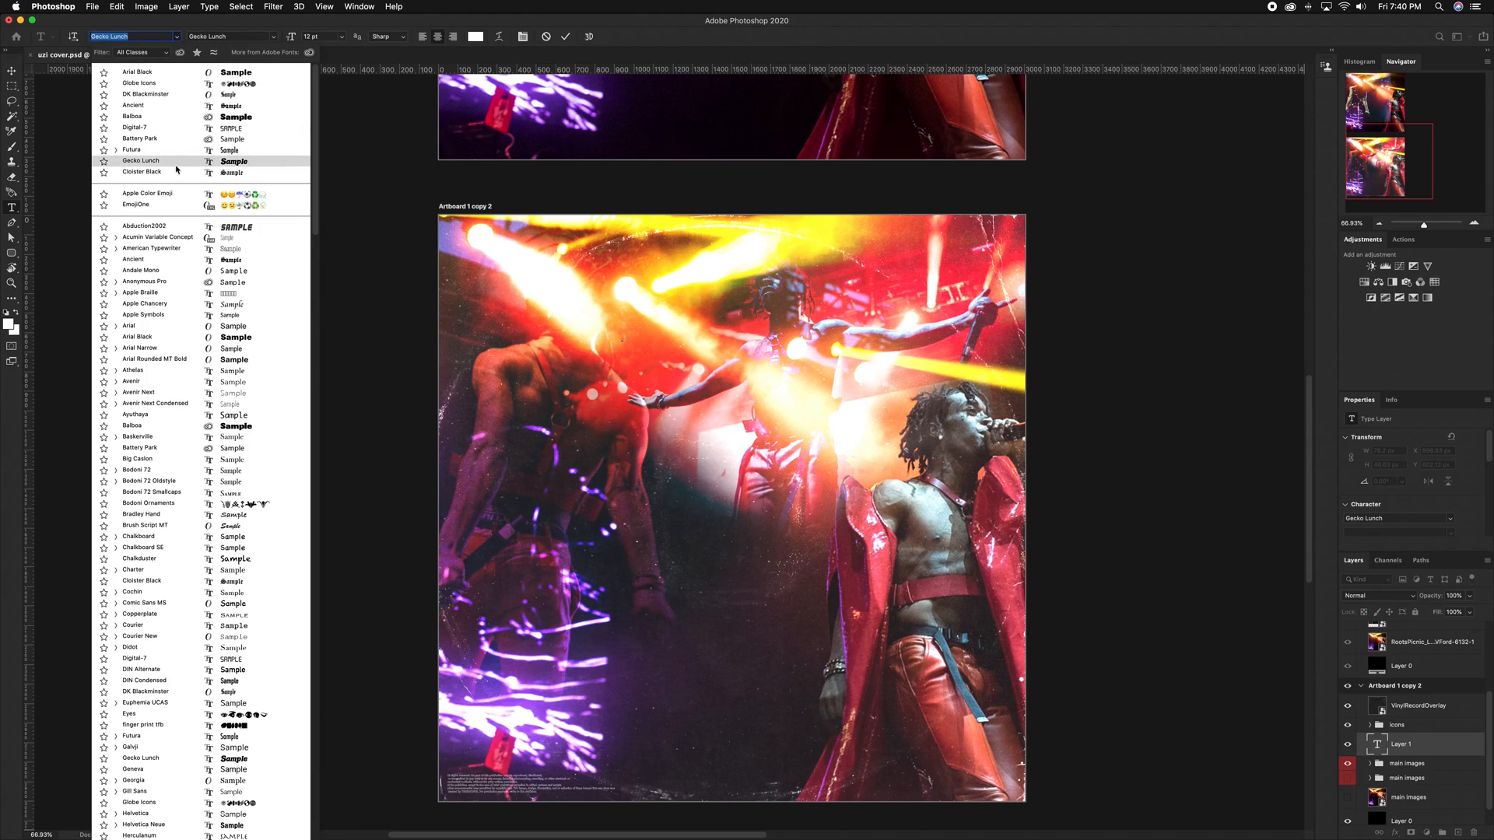
left_click(128, 168)
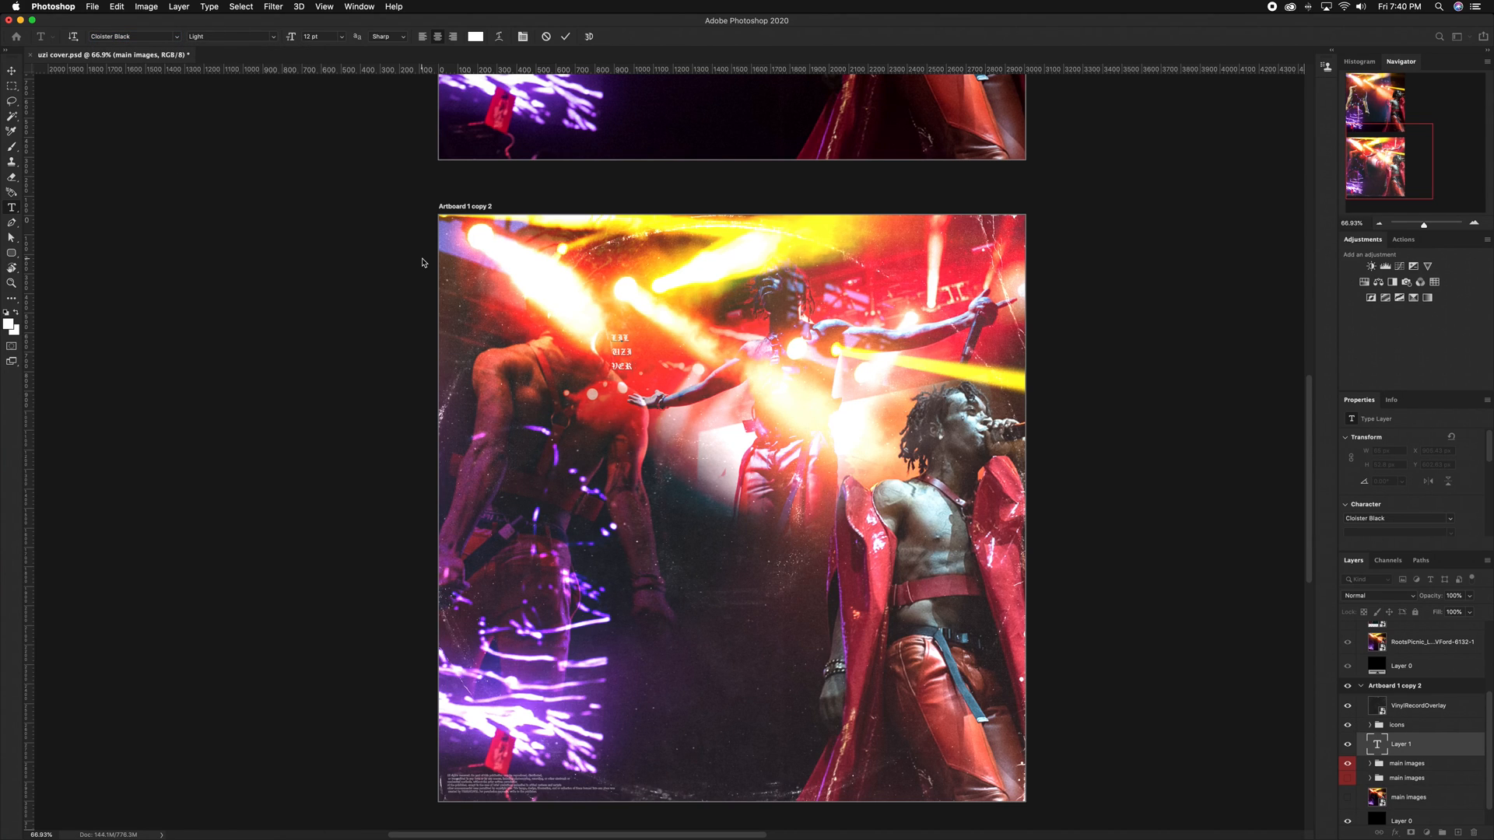
key("v")
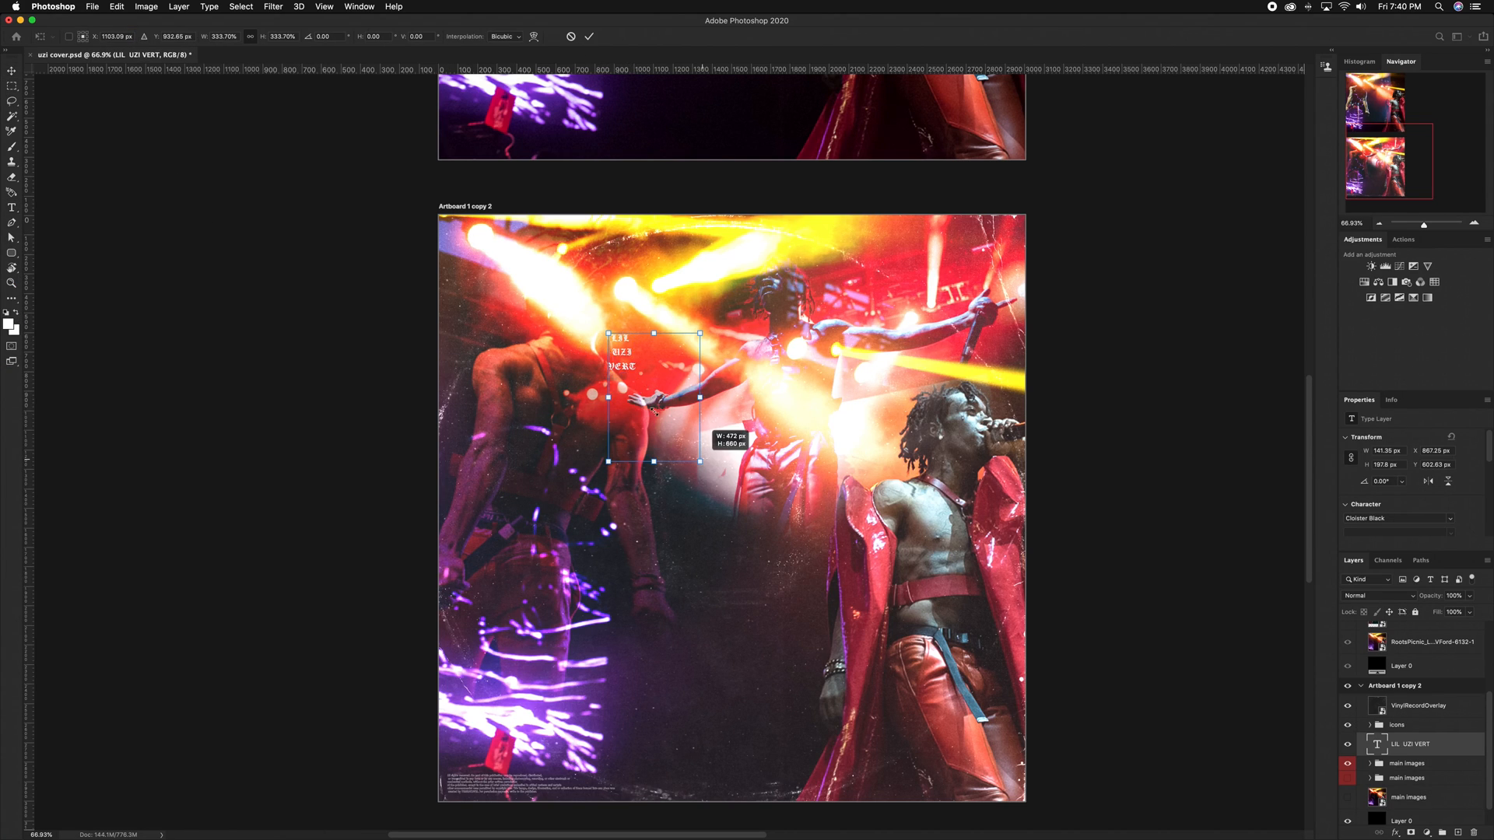
key("Escape")
key("BackSpace")
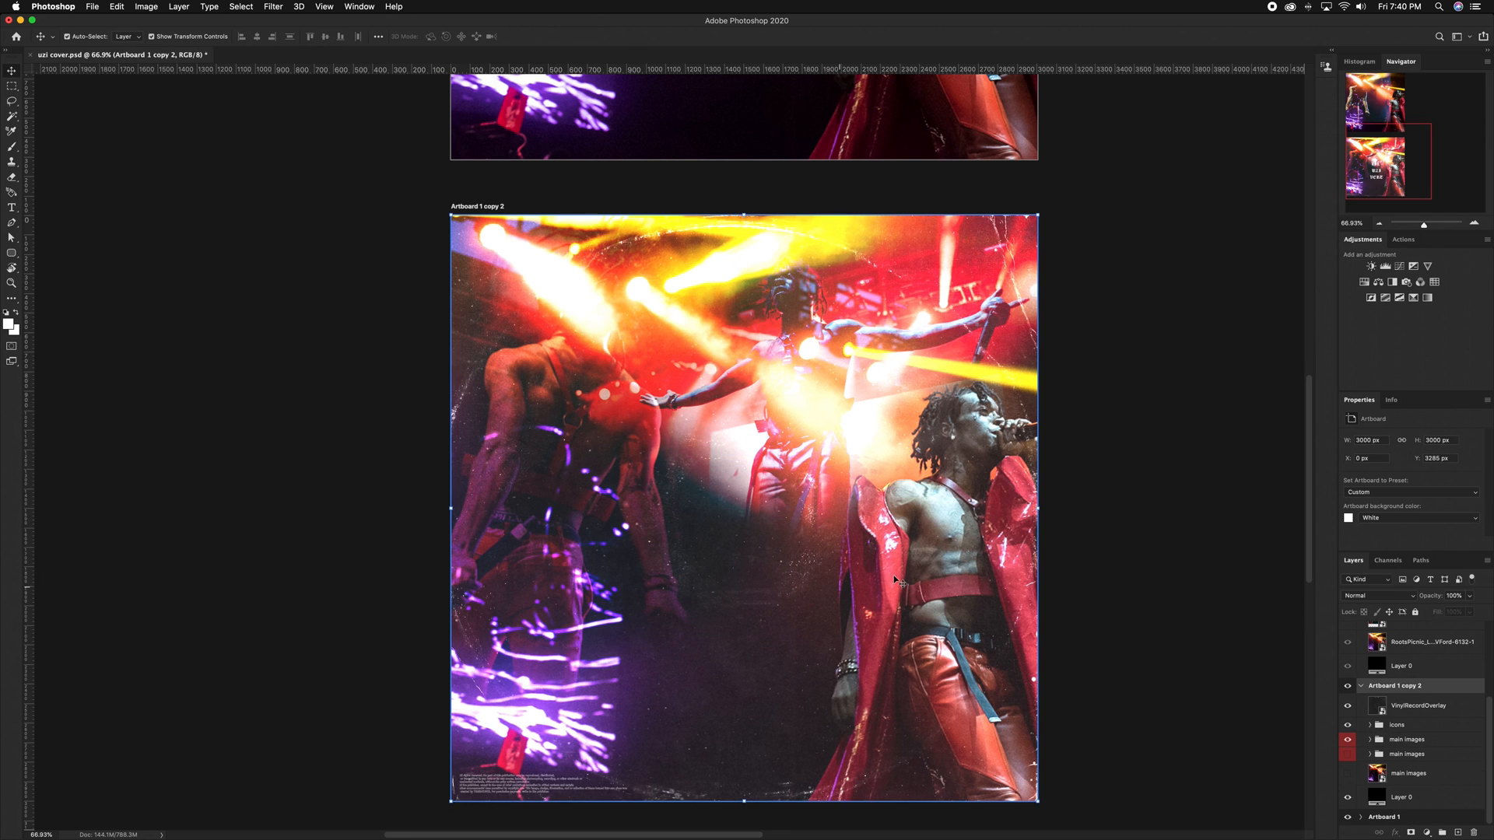
Place world icon.png from the Icons folder into Artboard 1 copy 2 and give it a white Color Overlay
left_click(25, 247)
scroll(1035, 635, "down", 2)
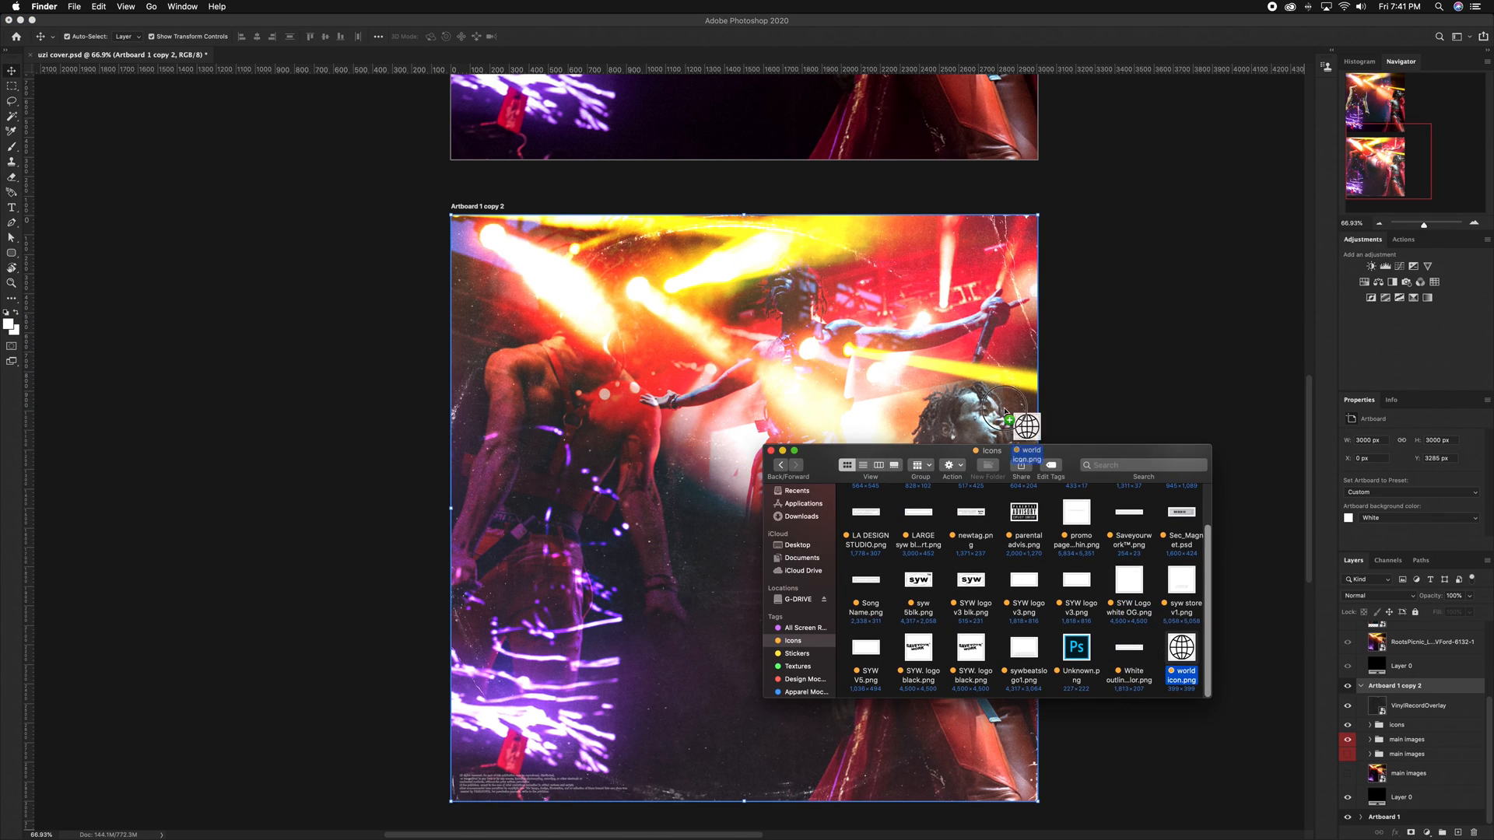
left_click_drag(1004, 412, 615, 639)
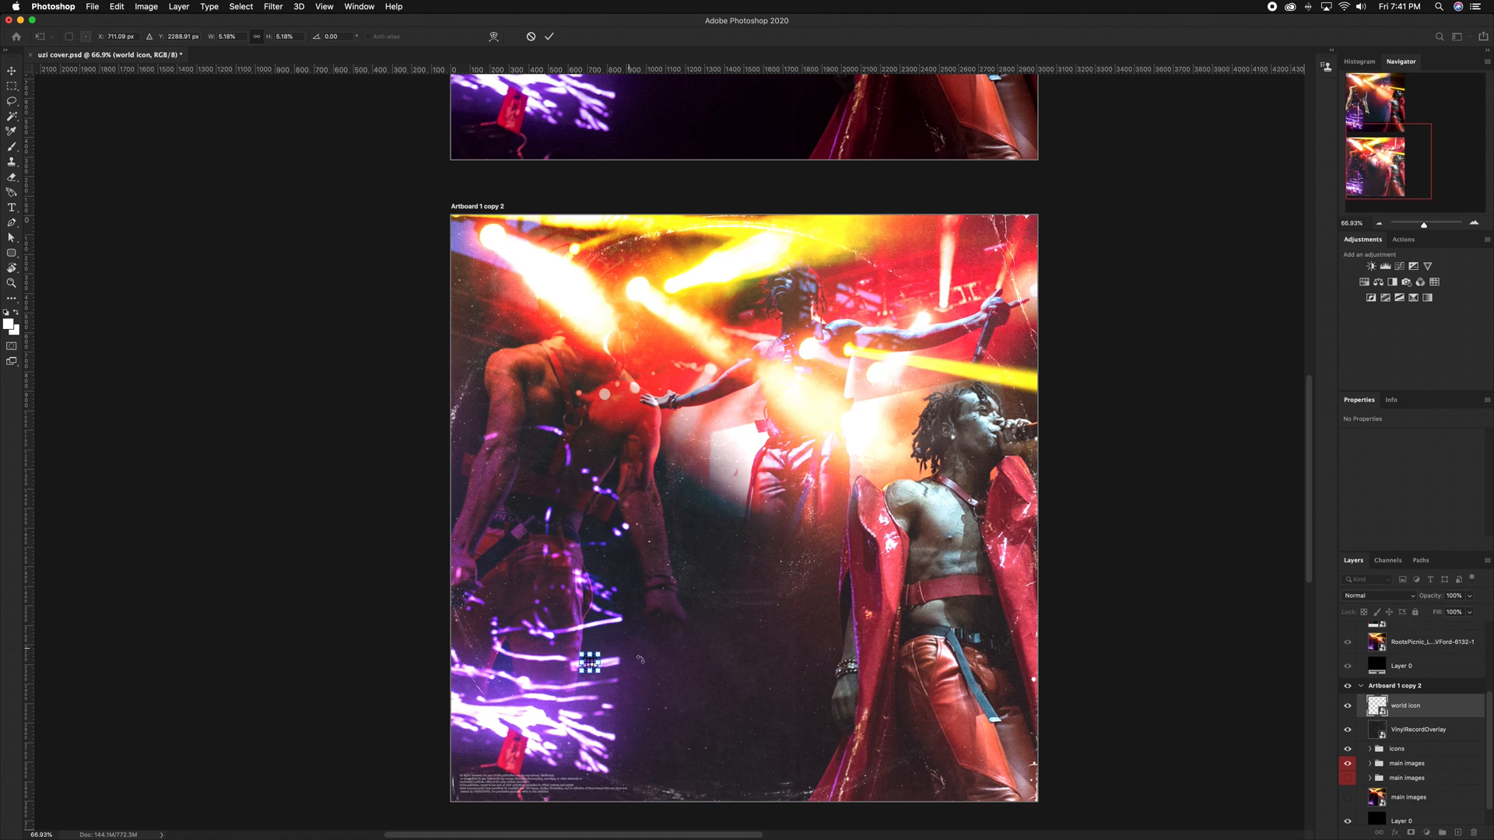
key("Return")
double_click(1435, 706)
left_click(1435, 449)
Scale the world icon down and position it in the artboard's upper-right corner, at about X 2928, Y 58 px
key("ctrl+t")
scroll(581, 668, "up", 2)
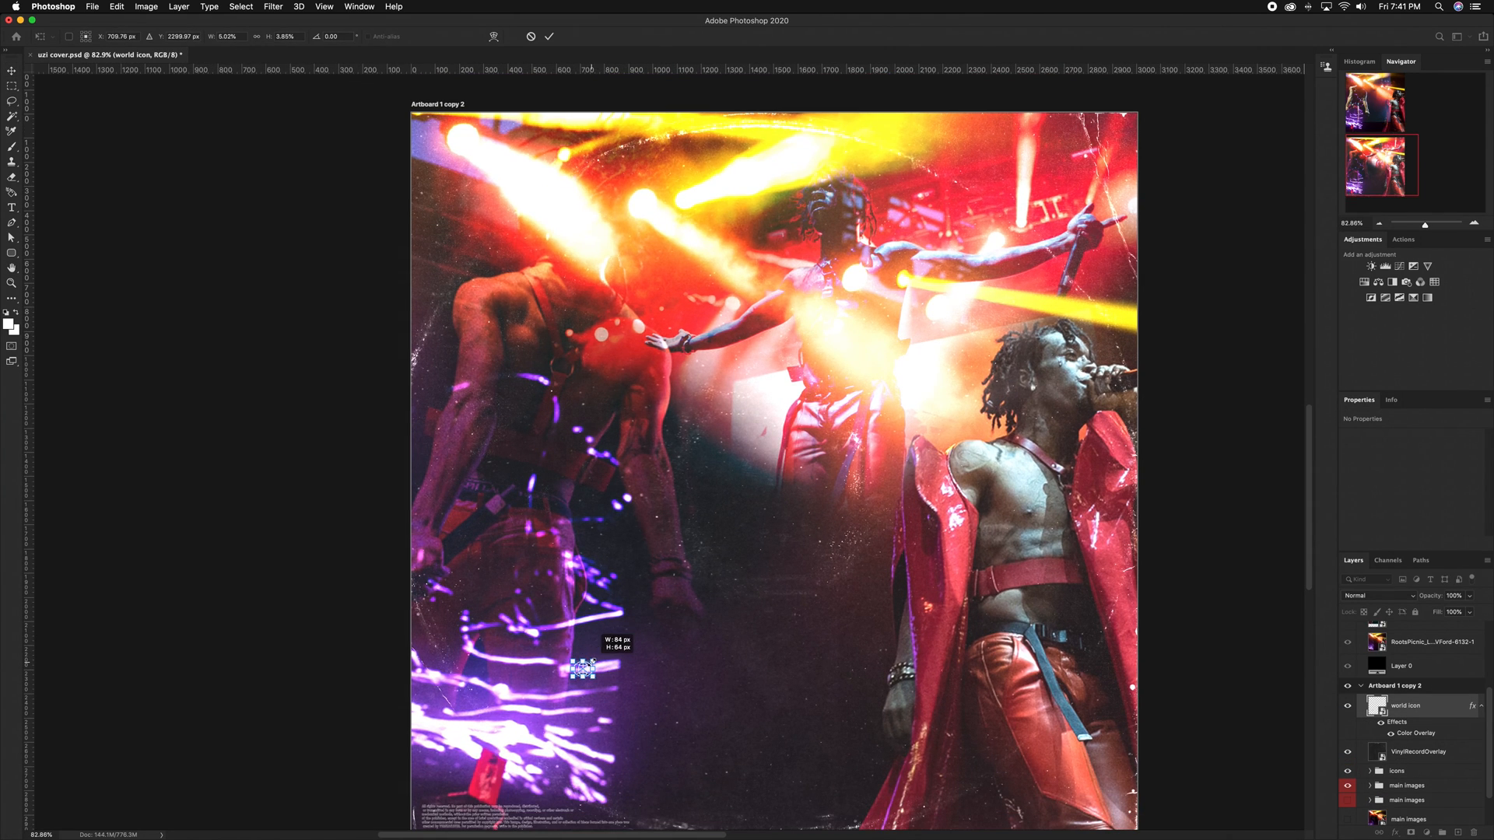
scroll(669, 482, "down", 2)
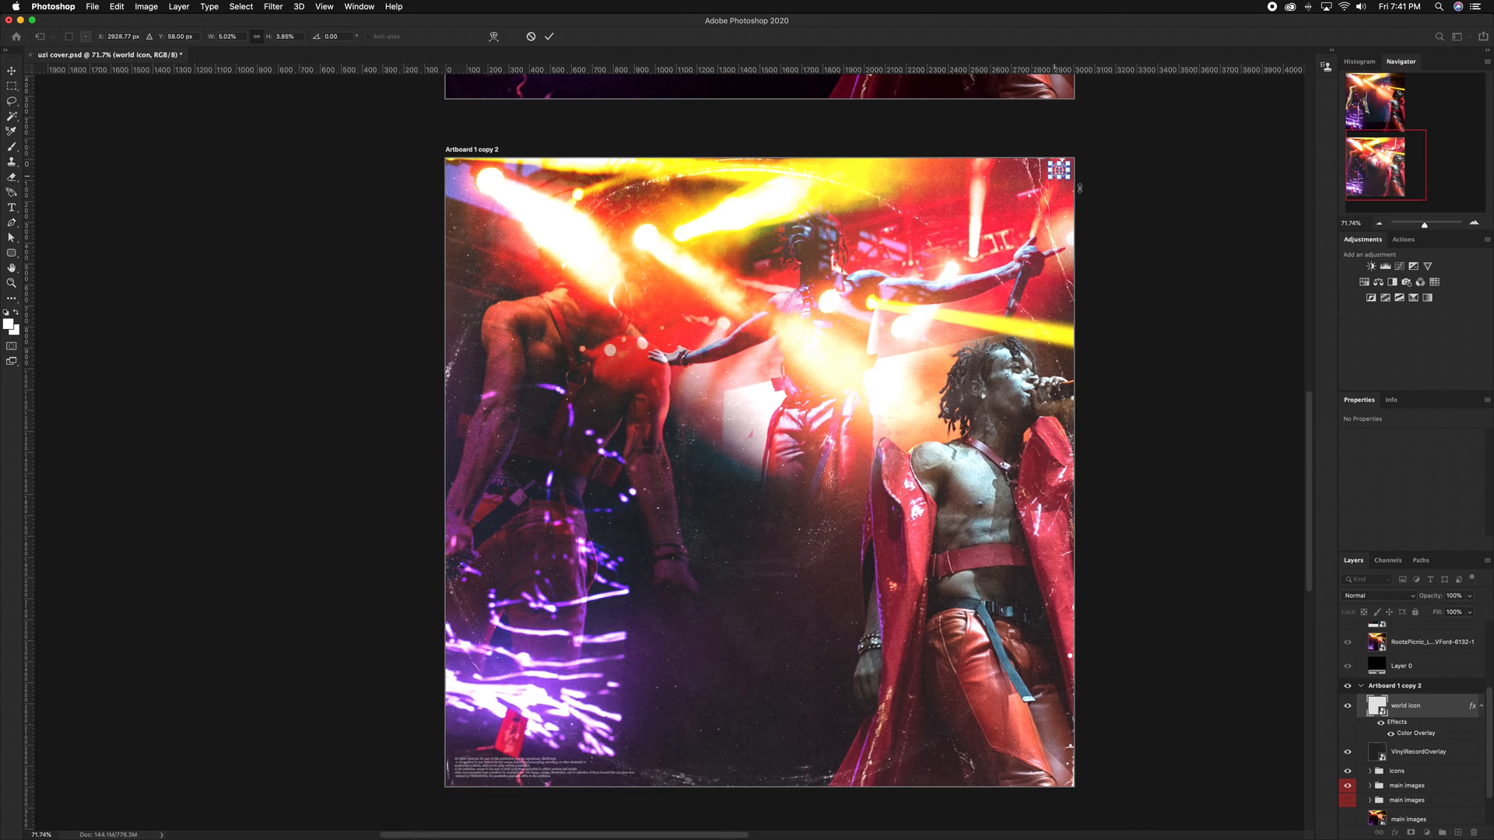
key("Return")
scroll(692, 467, "up", 2)
scroll(692, 467, "down", 2)
scroll(653, 354, "up", 8)
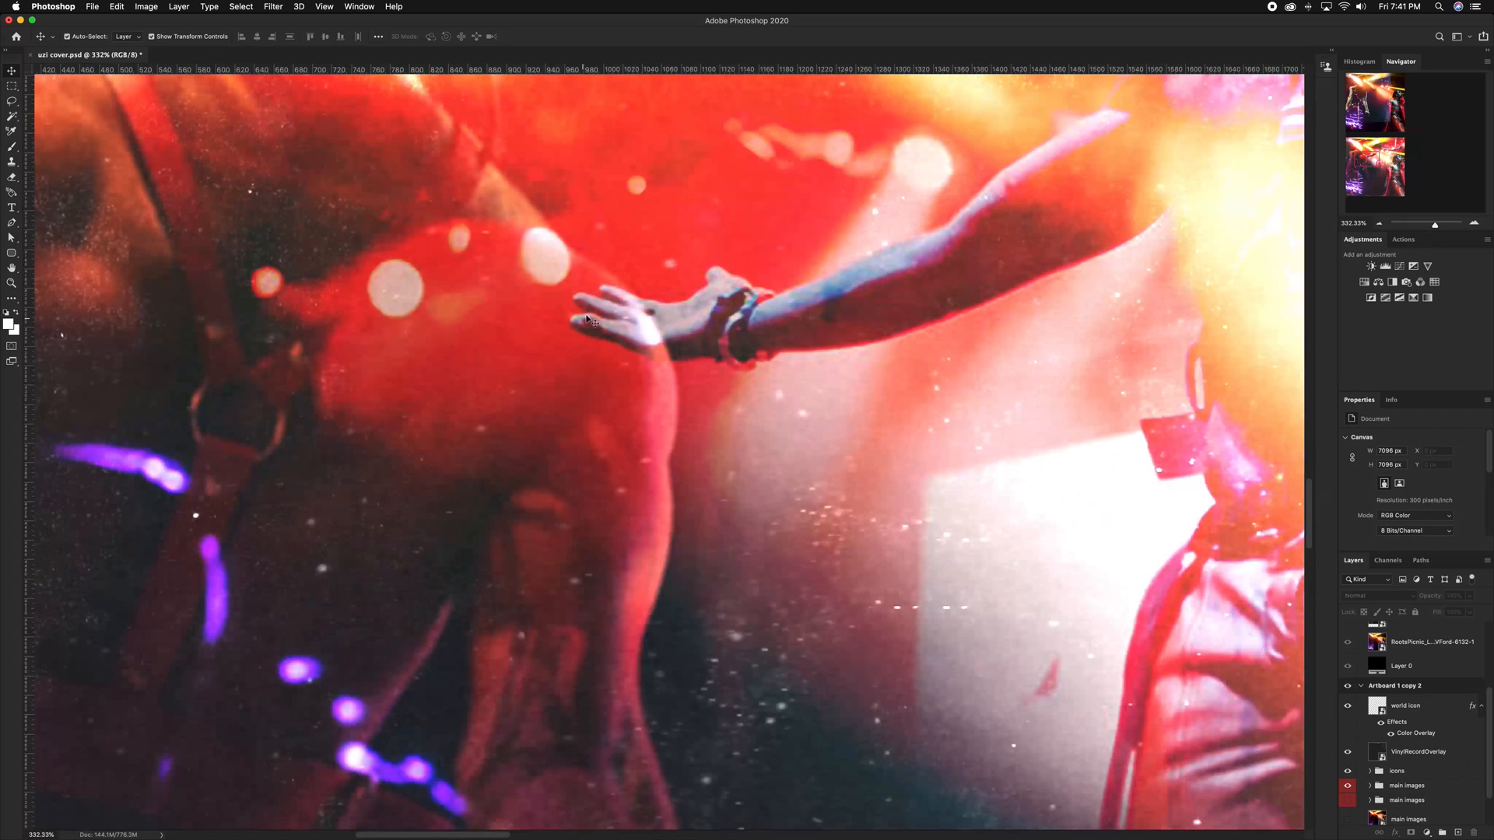
scroll(903, 436, "down", 8)
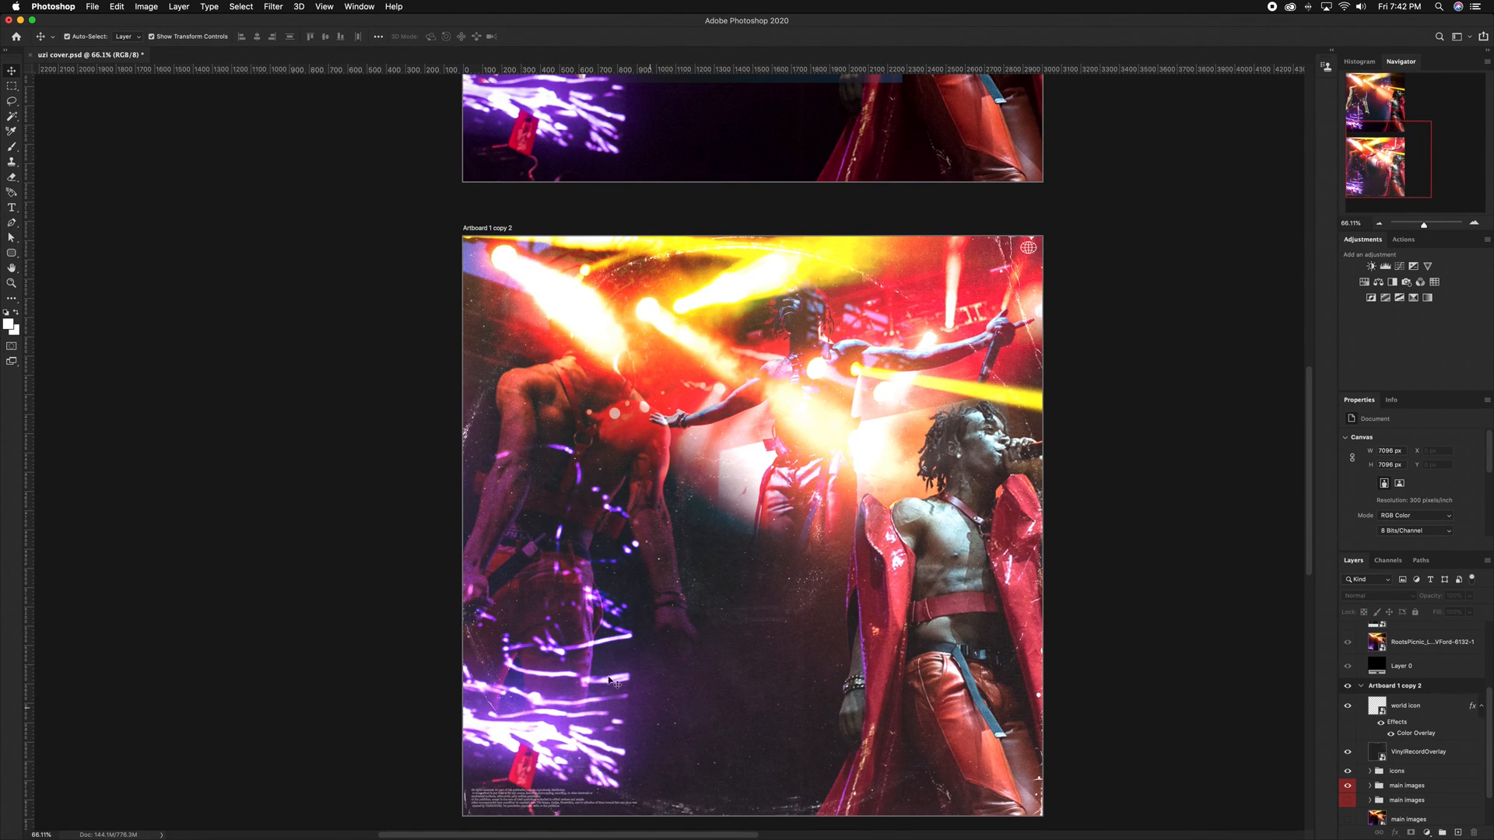
scroll(879, 553, "up", 3)
scroll(879, 552, "right", 2)
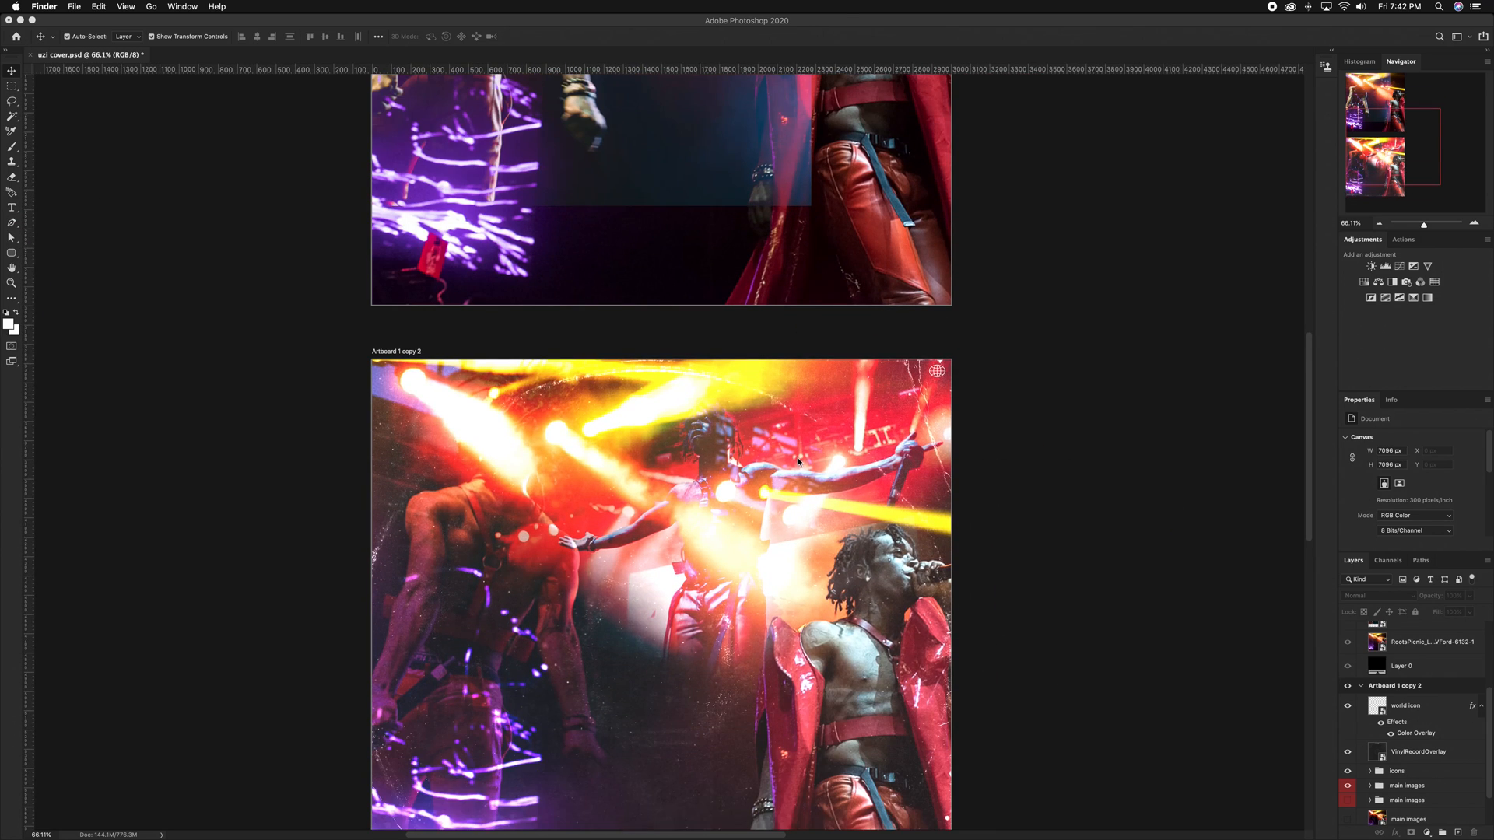
Show Artboard 1 copy 3 with its image.jpg layer and duplicate that photo into Artboard 1 copy 2
scroll(669, 452, "down", 5)
left_click(1348, 643)
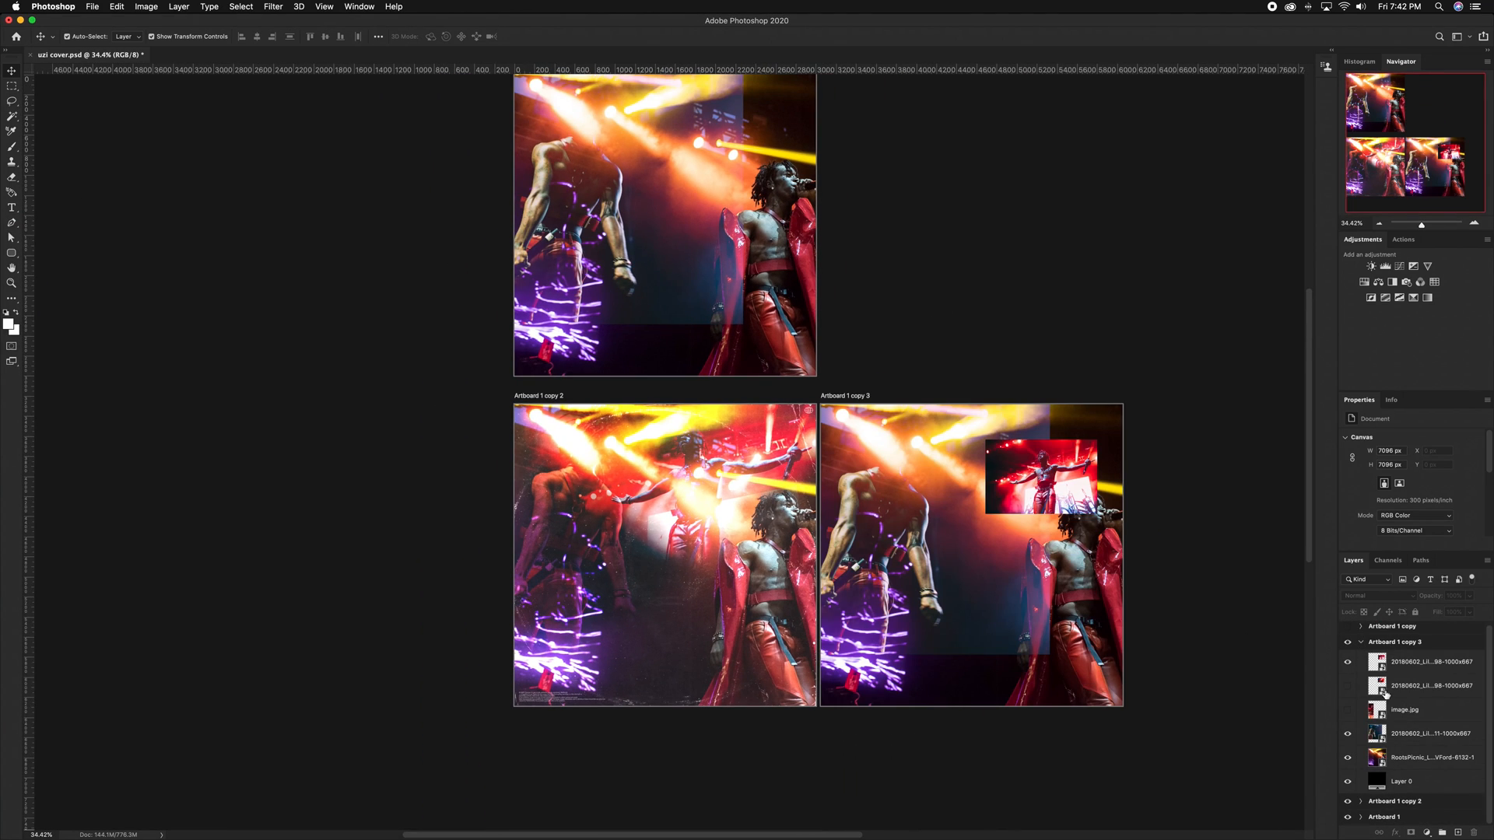
left_click(1348, 710)
left_click_drag(1043, 572, 718, 592)
scroll(661, 584, "up", 2)
Set the image.jpg copy to Color Dodge and move it down to about X -124, Y 910 px
left_click(1377, 595)
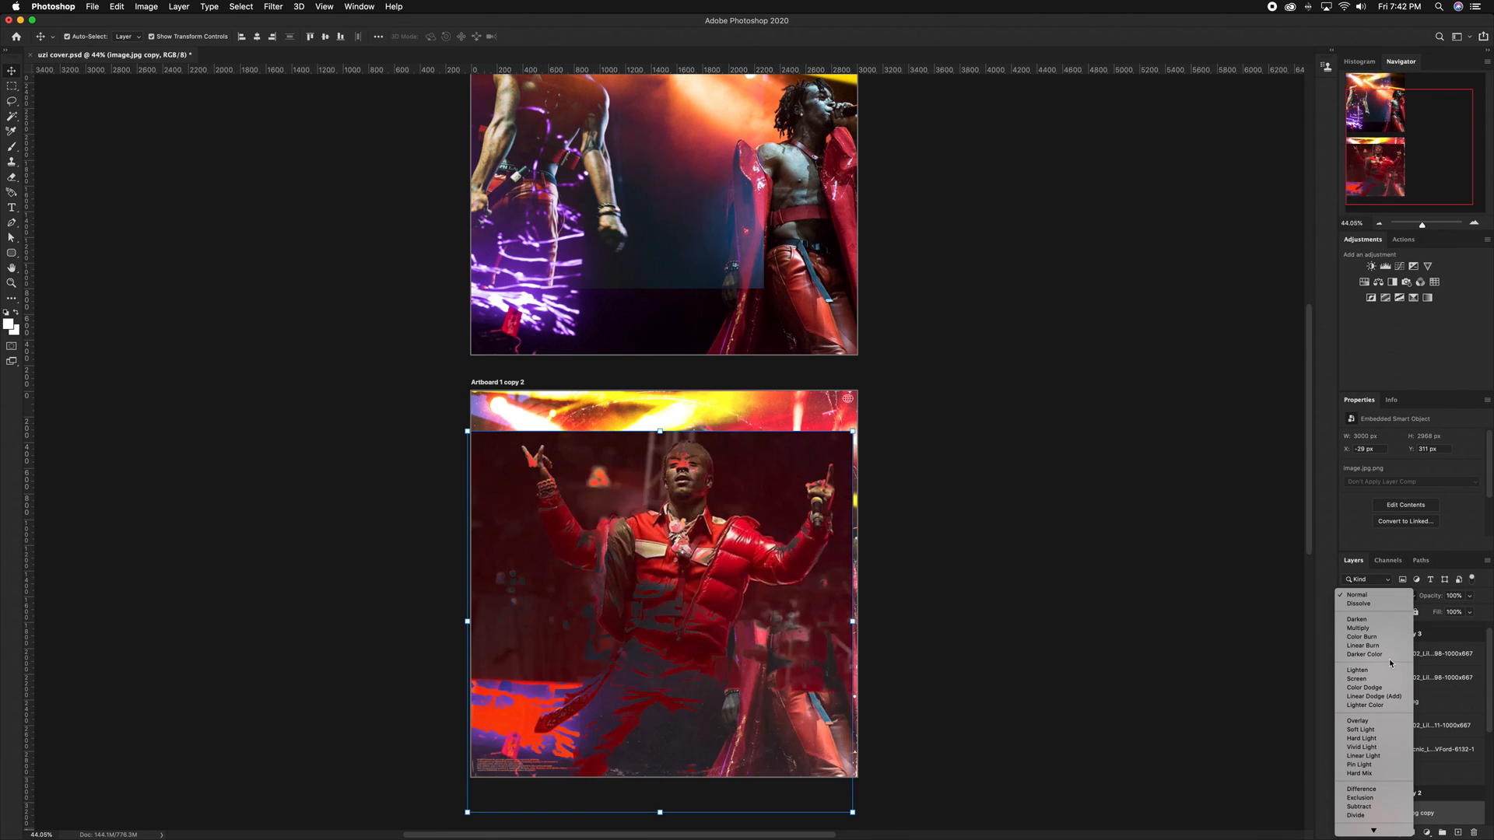
left_click(1362, 687)
scroll(994, 576, "up", 2)
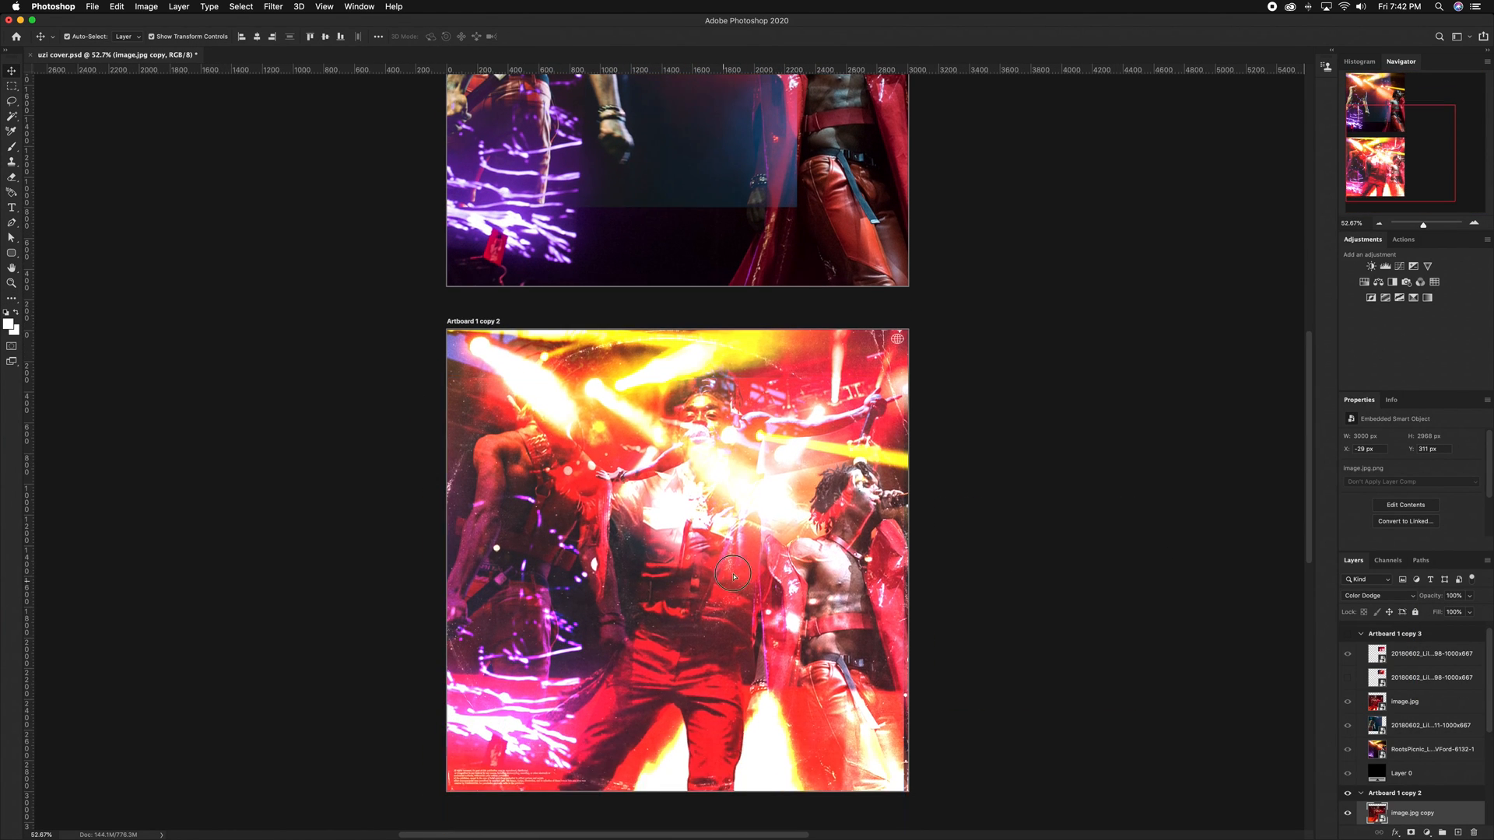
left_click_drag(734, 576, 710, 645)
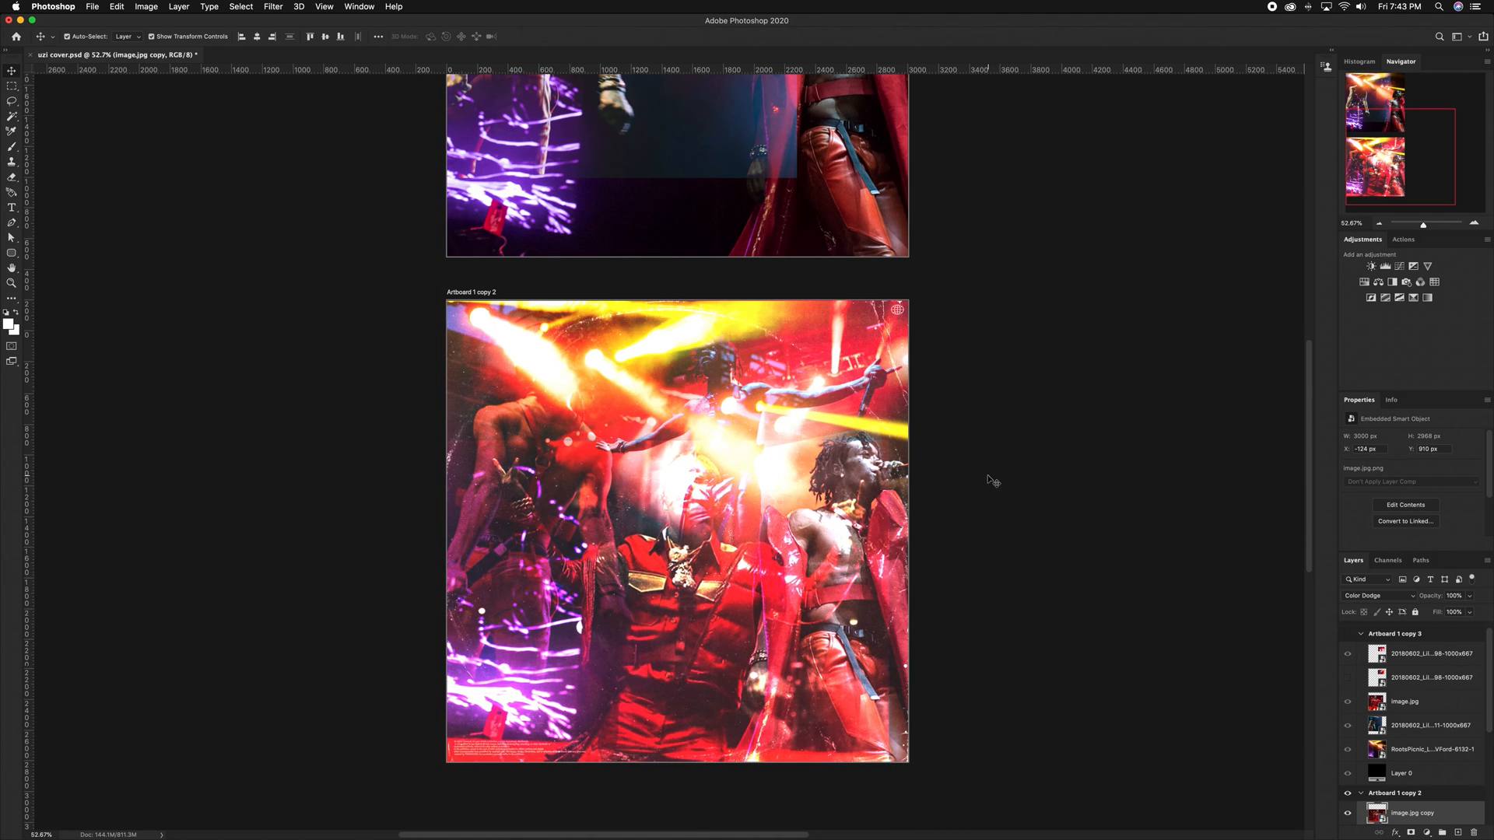
Rasterize the image.jpg copy and erase its hard right edge where it overlaps the singer in the red coat
scroll(670, 450, "up", 4)
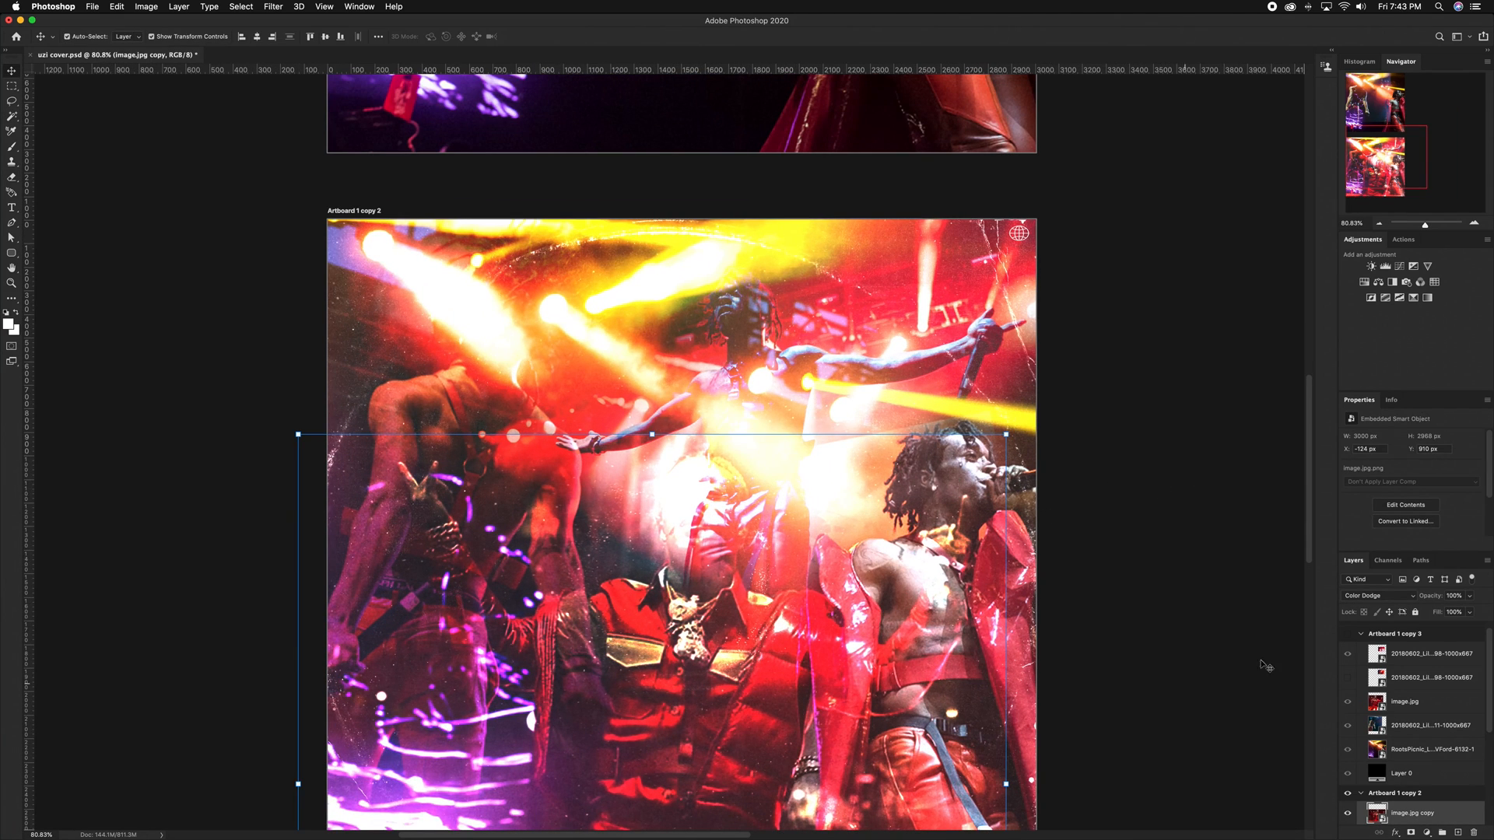
scroll(1480, 776, "down", 2)
scroll(1418, 817, "down", 1)
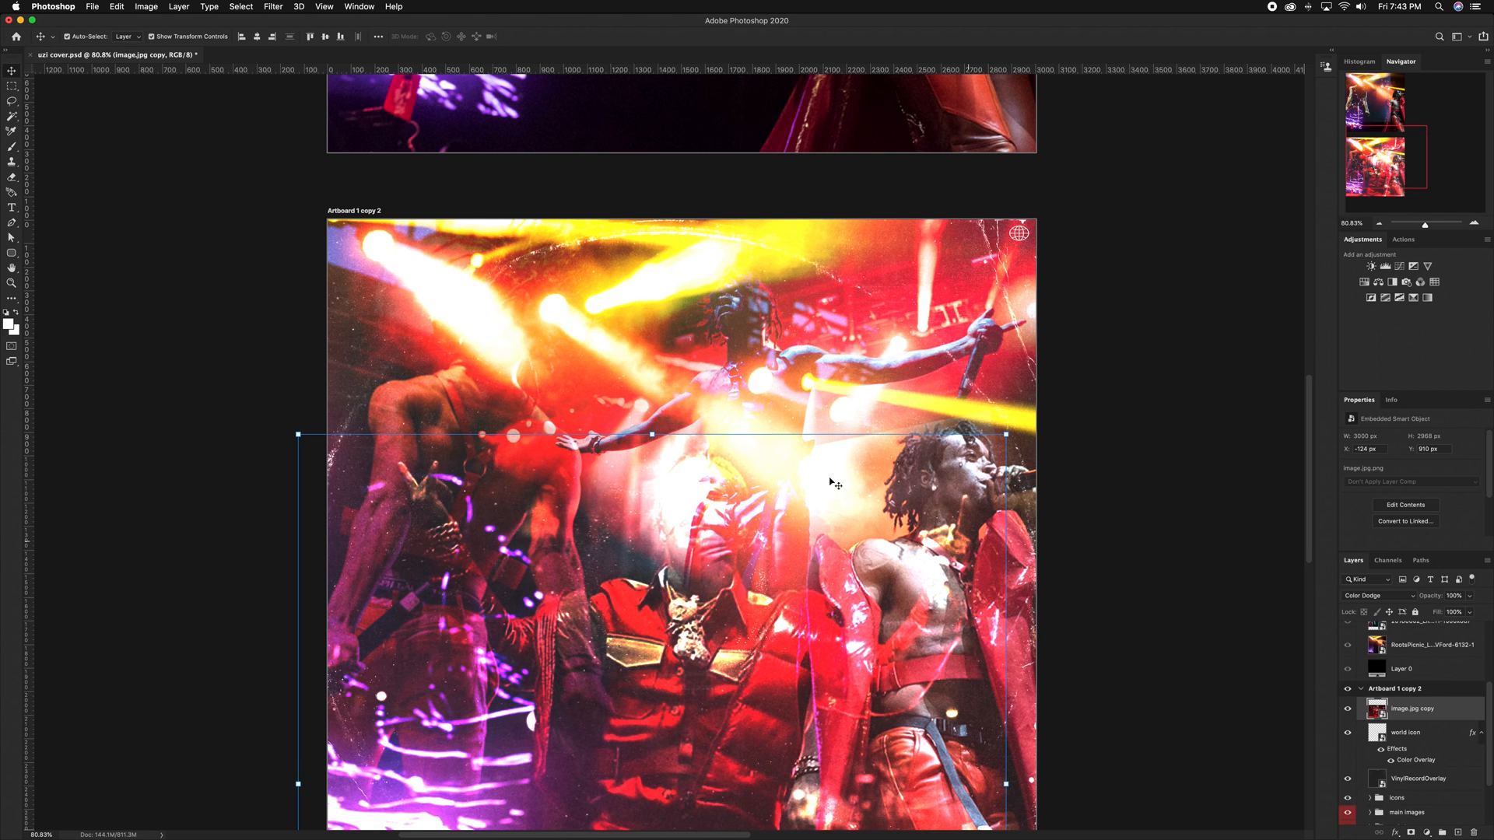
scroll(833, 483, "down", 1)
scroll(756, 548, "down", 2)
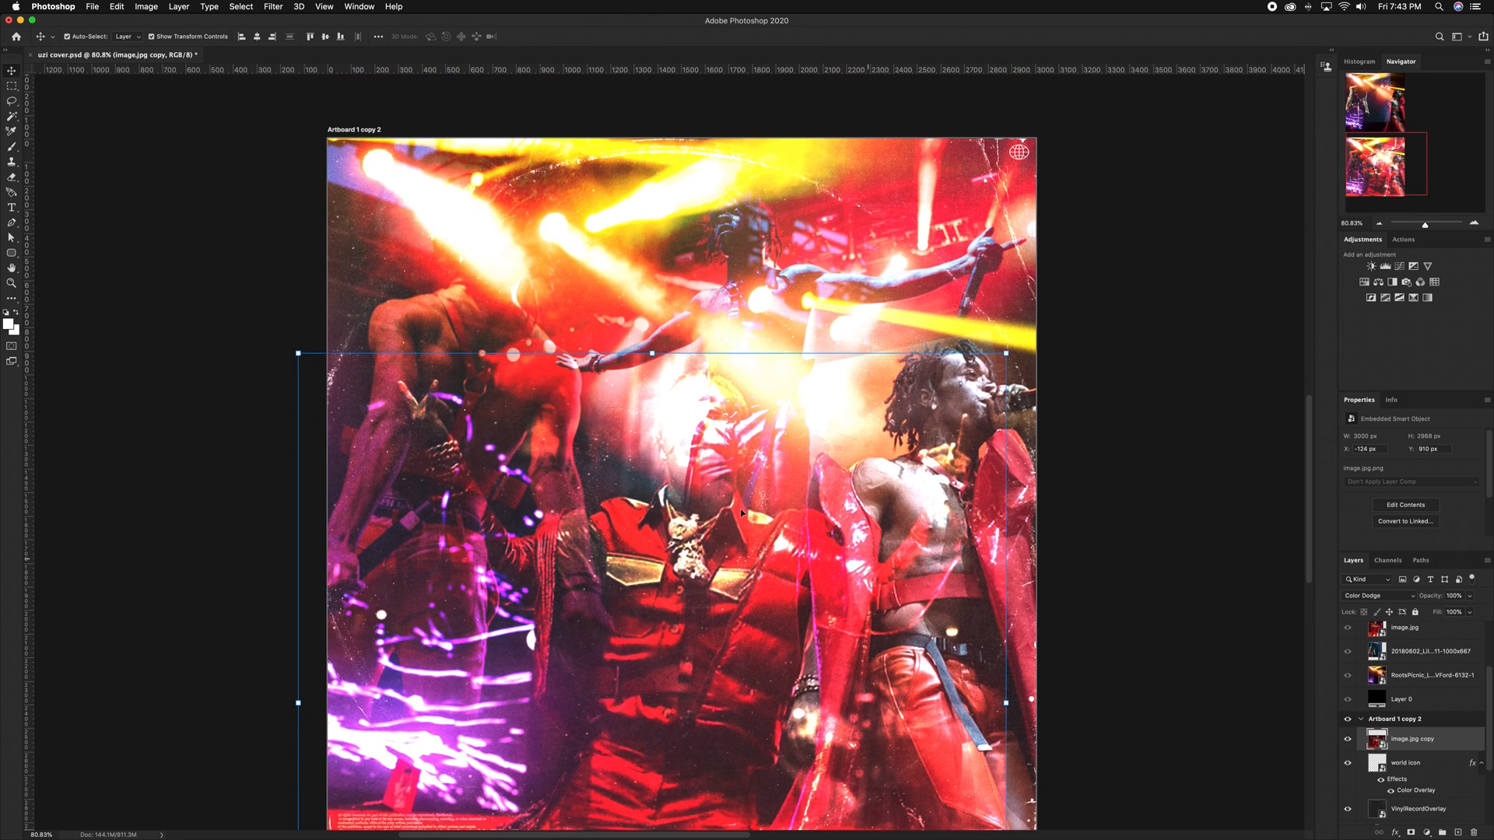
key("e")
scroll(757, 547, "down", 3)
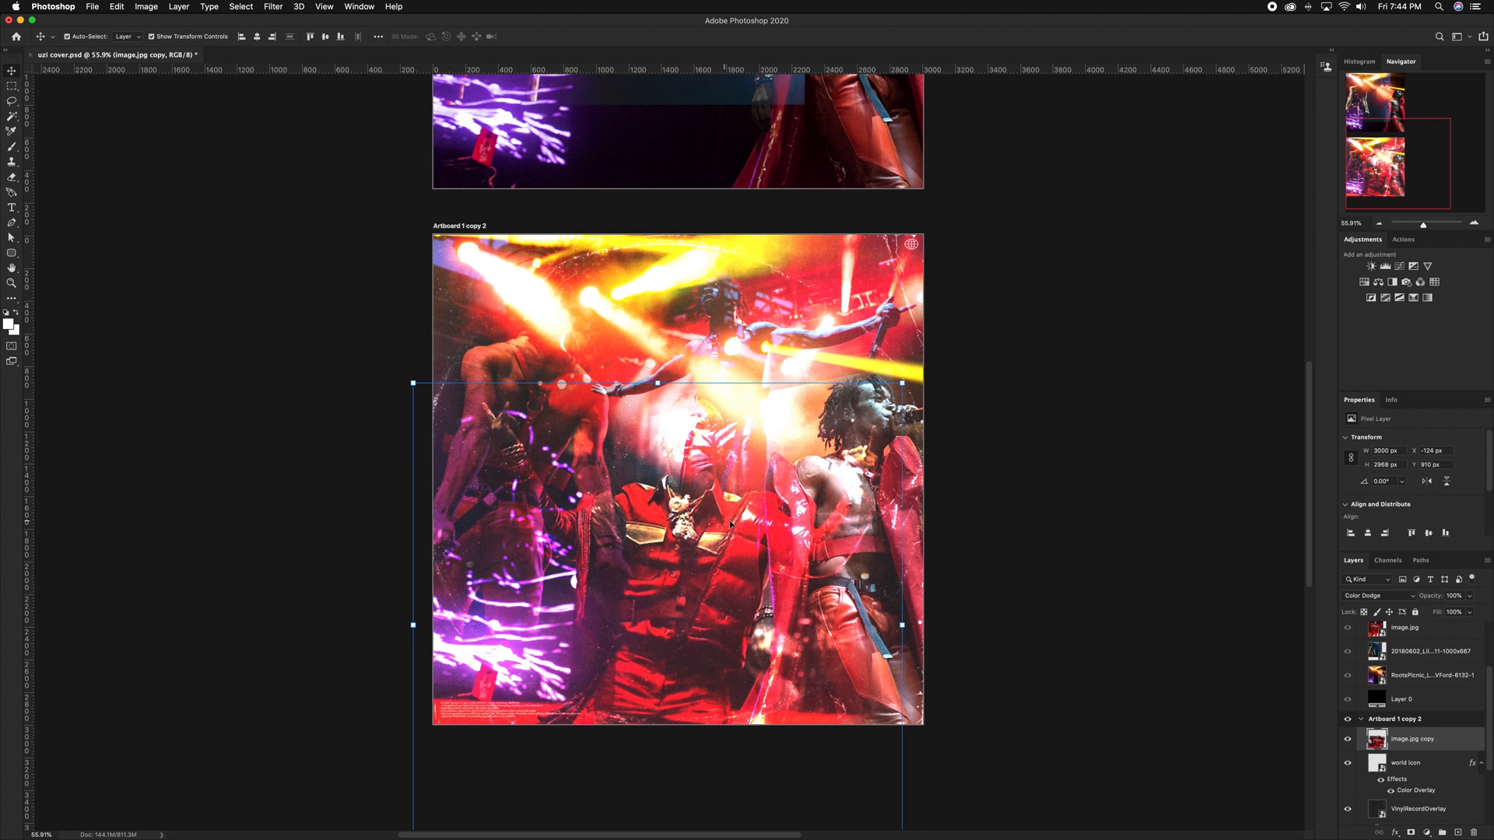
scroll(730, 524, "up", 1)
left_click(1002, 556)
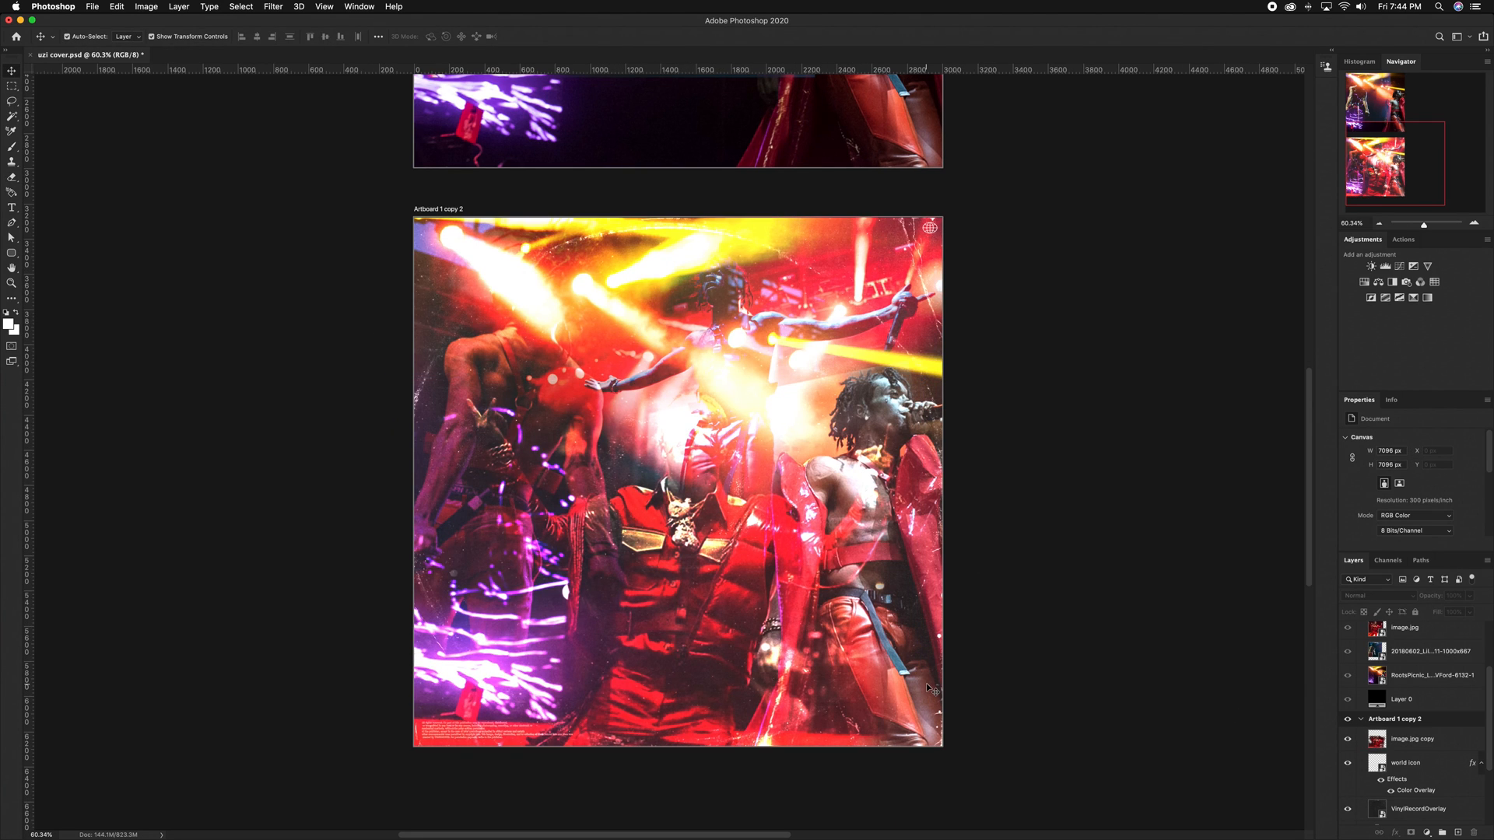
Preview other blend modes such as Hard Mix on the image.jpg copy, keeping Color Dodge
left_click(1405, 739)
left_click(1367, 595)
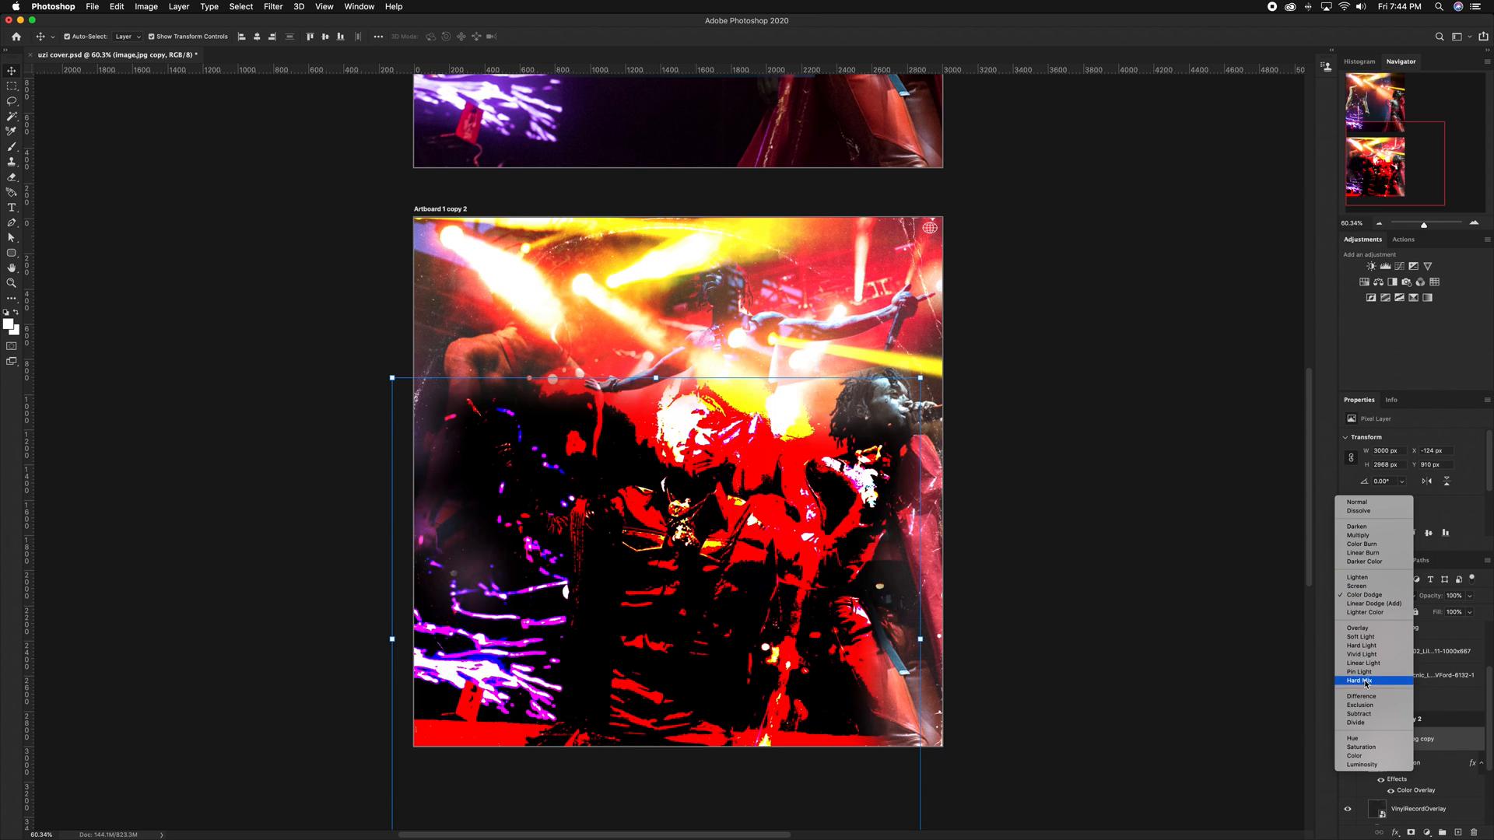
left_click(1198, 516)
left_click(1040, 365)
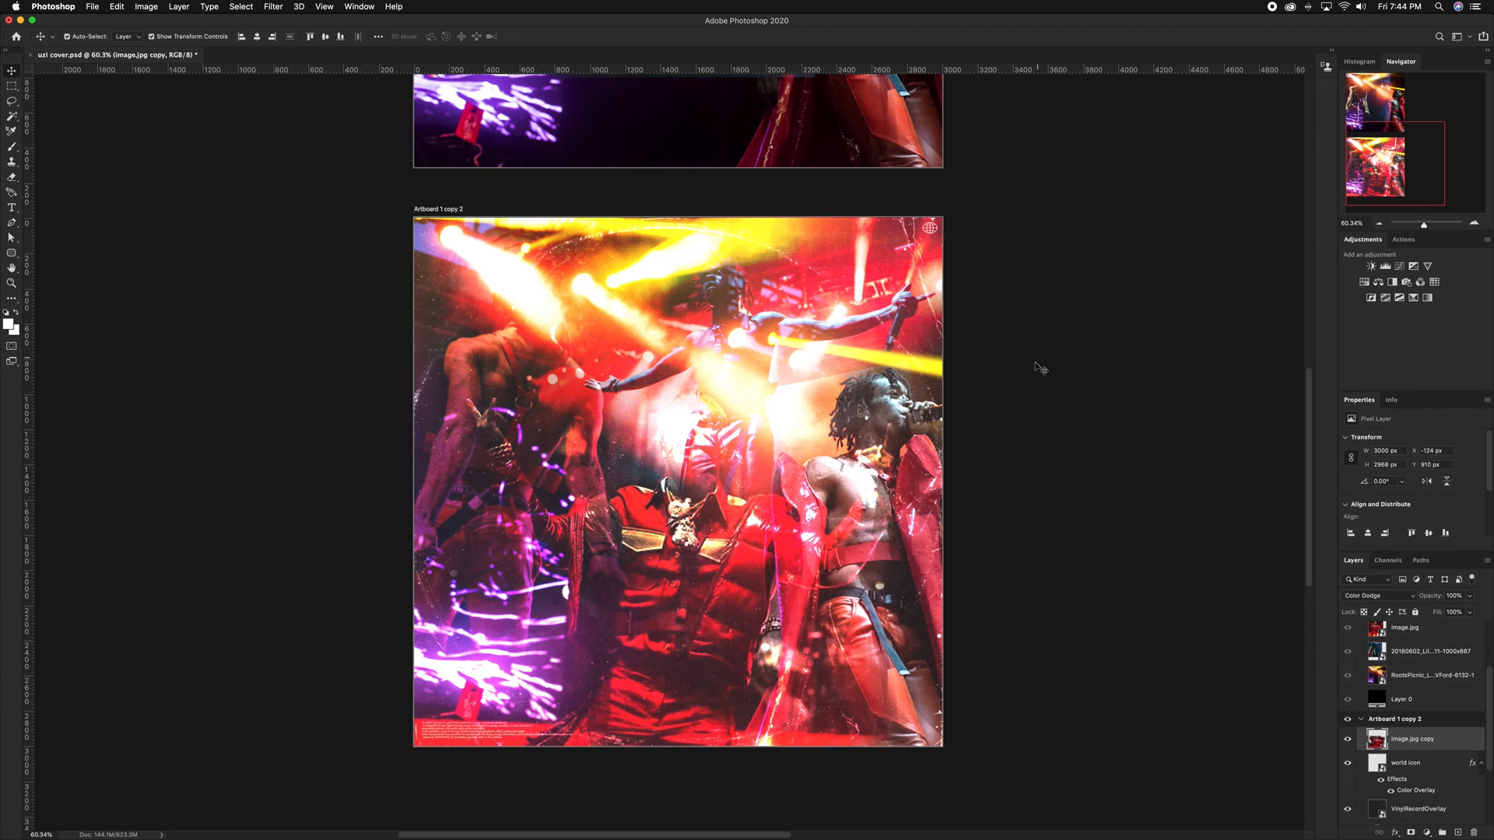
left_click(1410, 739)
left_click(1184, 549)
Show Artboard 1 copy and Artboard 1 copy 3, and move Artboard 1 copy 3 to the right end of the upper row
left_click(1361, 719)
left_click(1347, 644)
left_click(1346, 629)
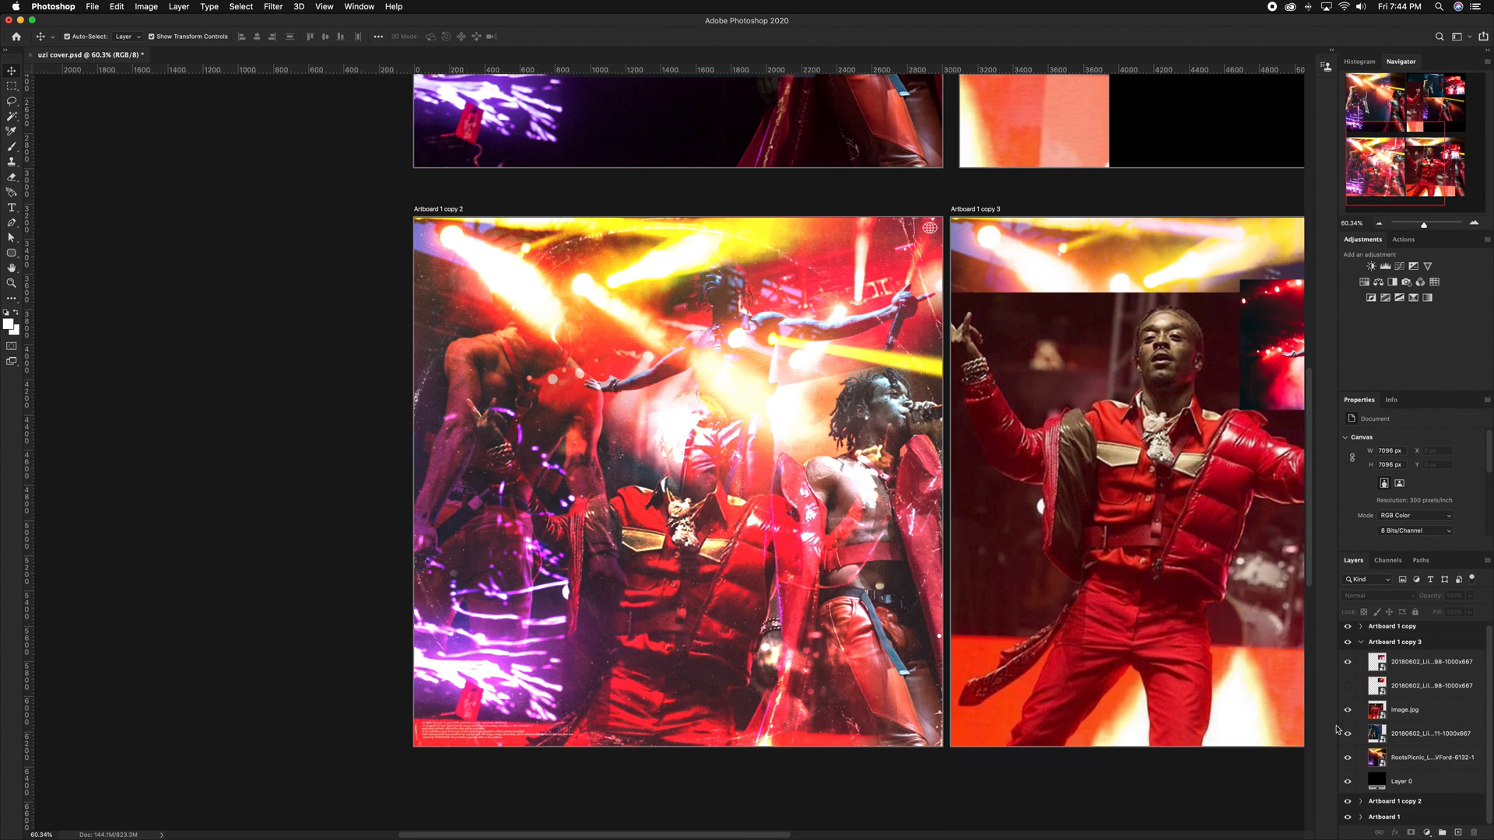
left_click(1361, 645)
scroll(669, 451, "down", 5)
key("super+r")
key("shift+v")
left_click_drag(793, 362, 990, 153)
Duplicate Artboard 1 copy 2 into the free space directly to its right
left_click(606, 360)
left_click_drag(607, 360, 804, 360)
key("super+r")
scroll(864, 195, "up", 2)
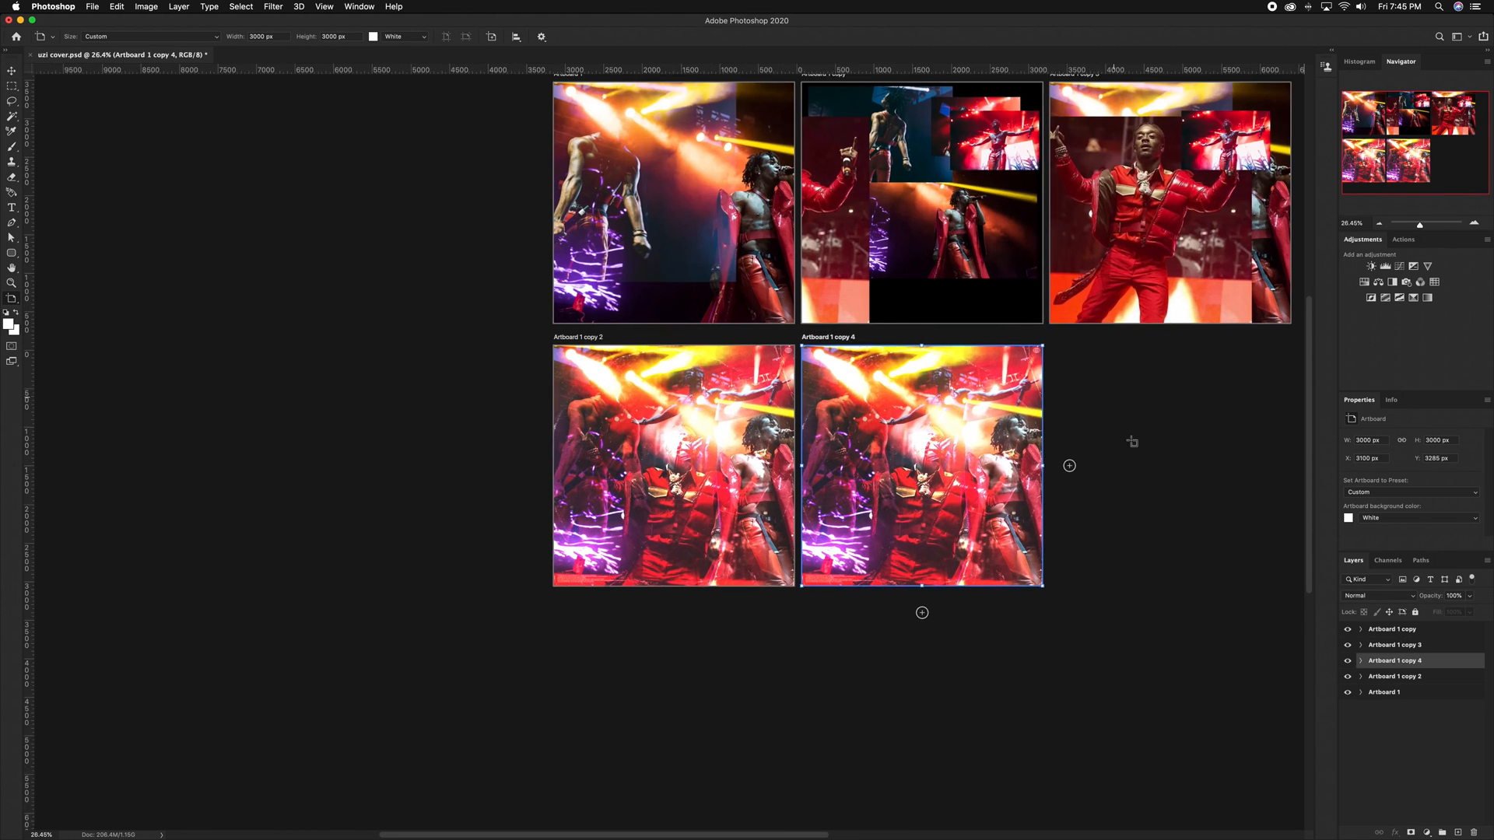
Hide Artboard 1, Artboard 1 copy and Artboard 1 copy 3, leaving the two finished cover versions visible
left_click(1015, 144)
left_click(771, 141)
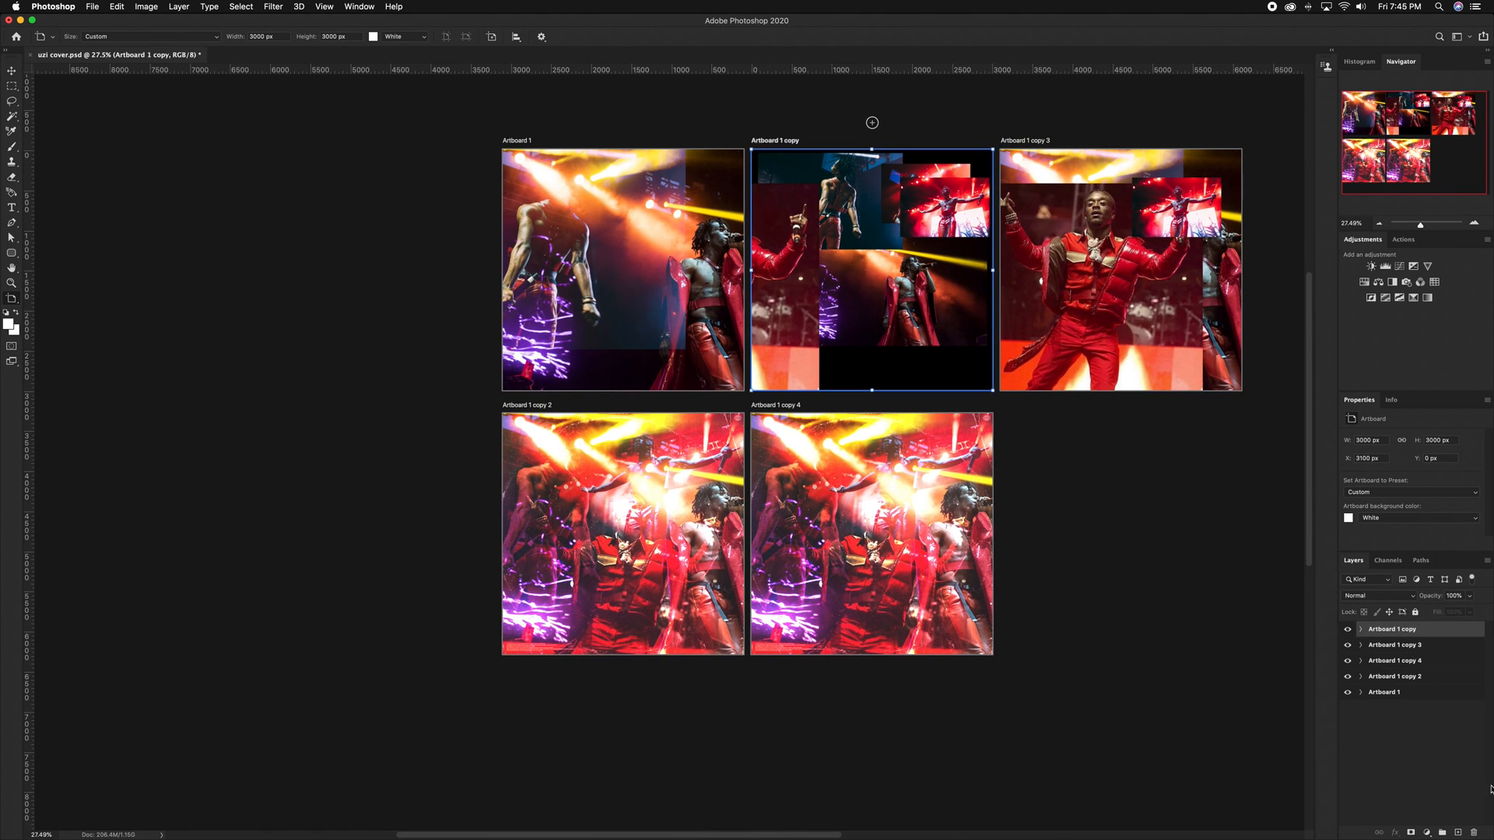
left_click_drag(1346, 629, 1347, 644)
left_click(1384, 691)
left_click(1347, 692)
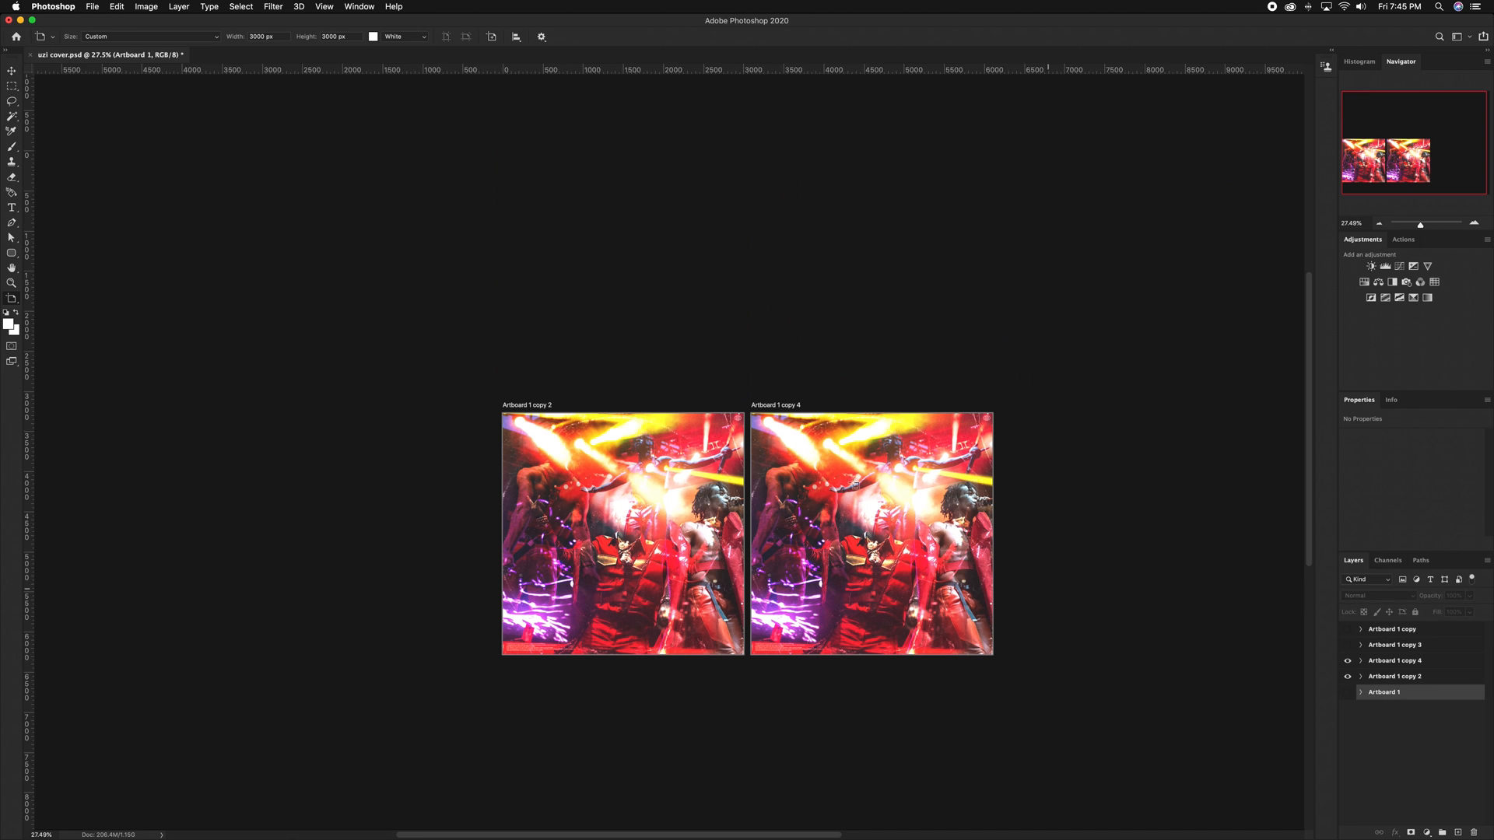
Erase the image.jpg copy around the central face in Artboard 1 copy 4 with a large soft eraser
scroll(778, 537, "up", 5)
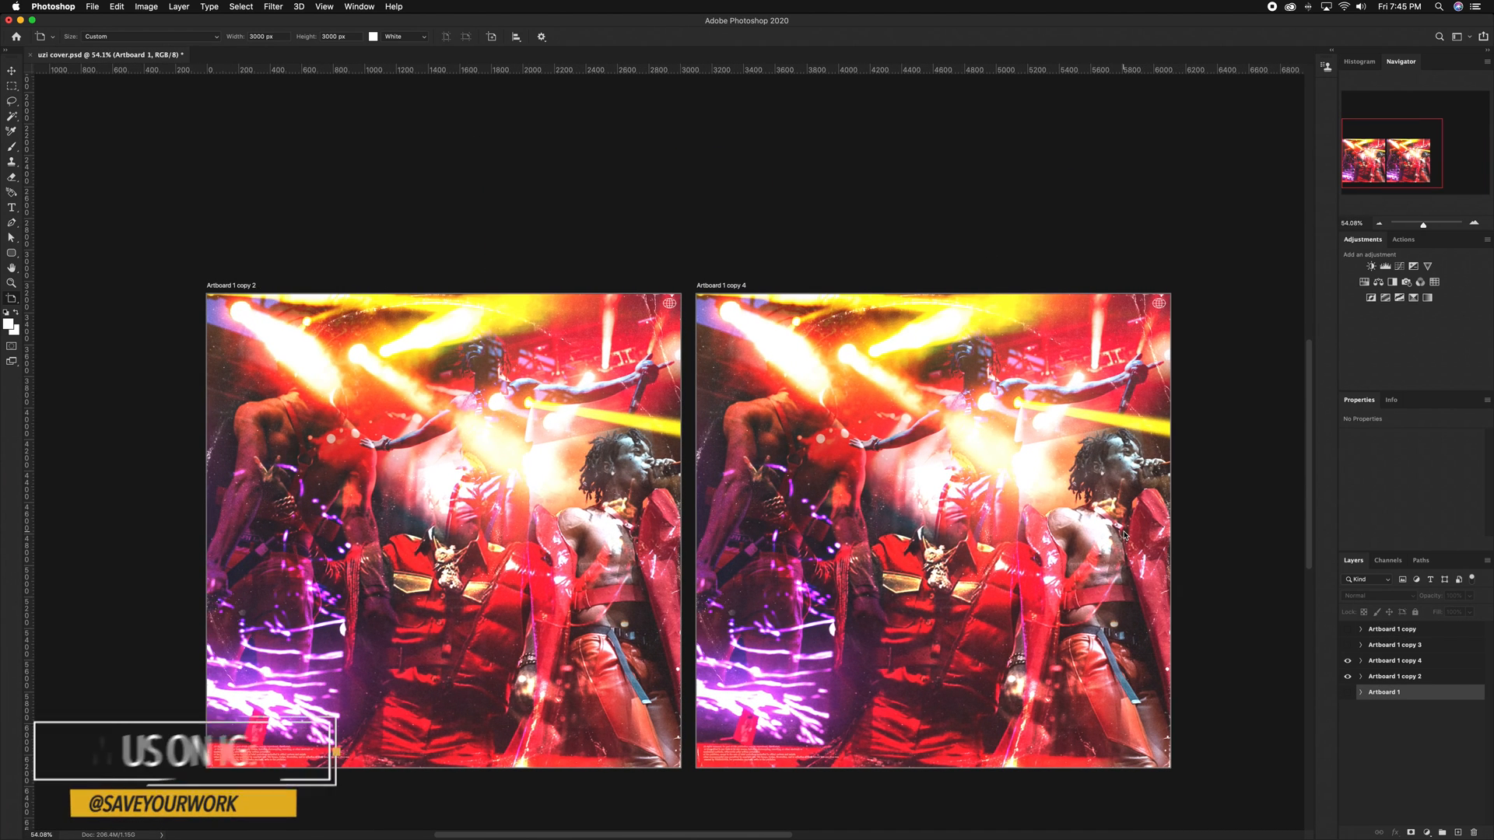
key("v")
left_click(993, 424)
left_click(1052, 532)
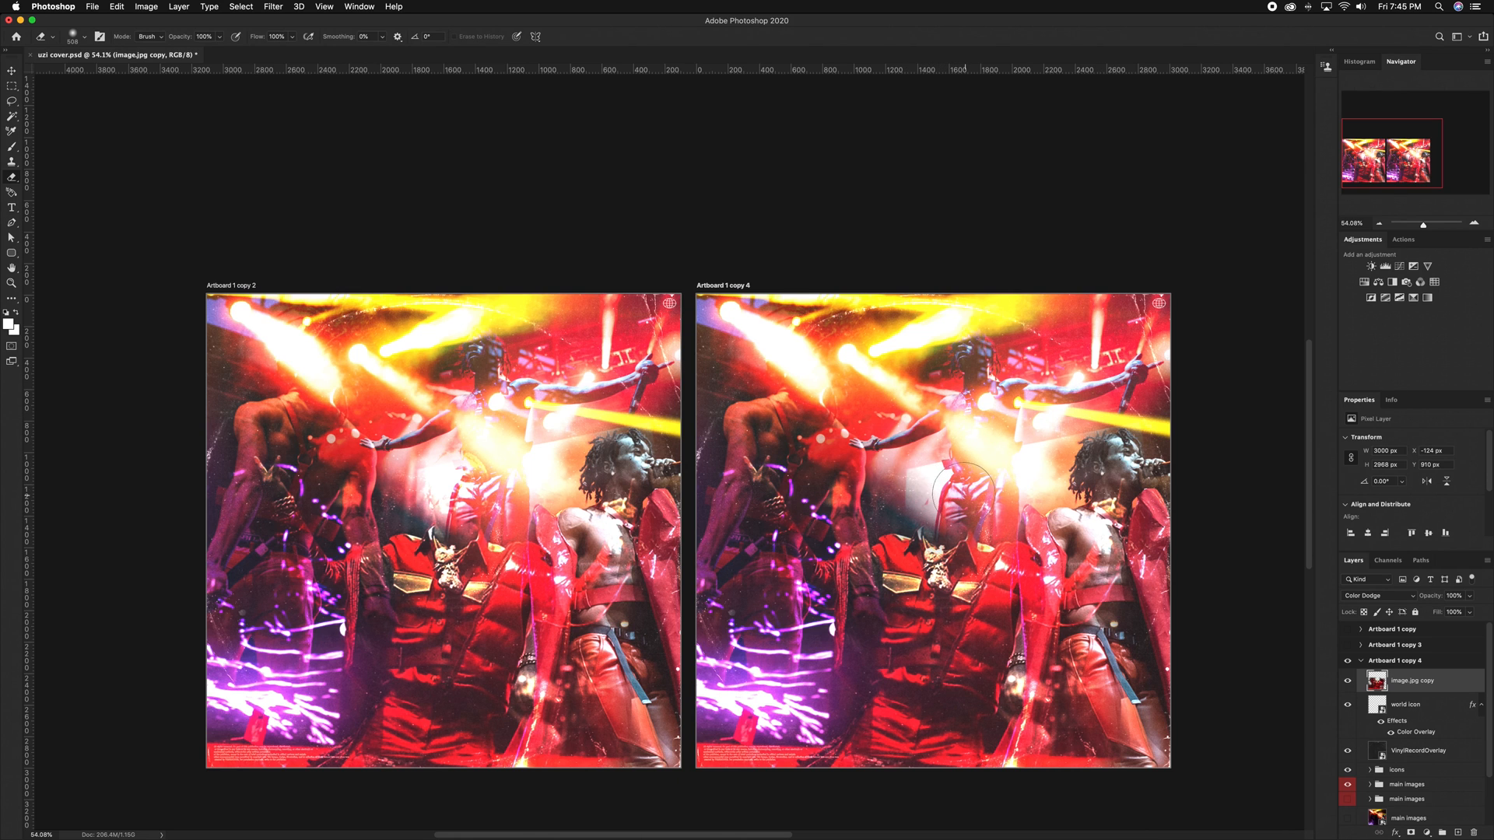
right_click(947, 520)
left_click_drag(1066, 527, 1052, 528)
key("Return")
scroll(655, 453, "up", 1)
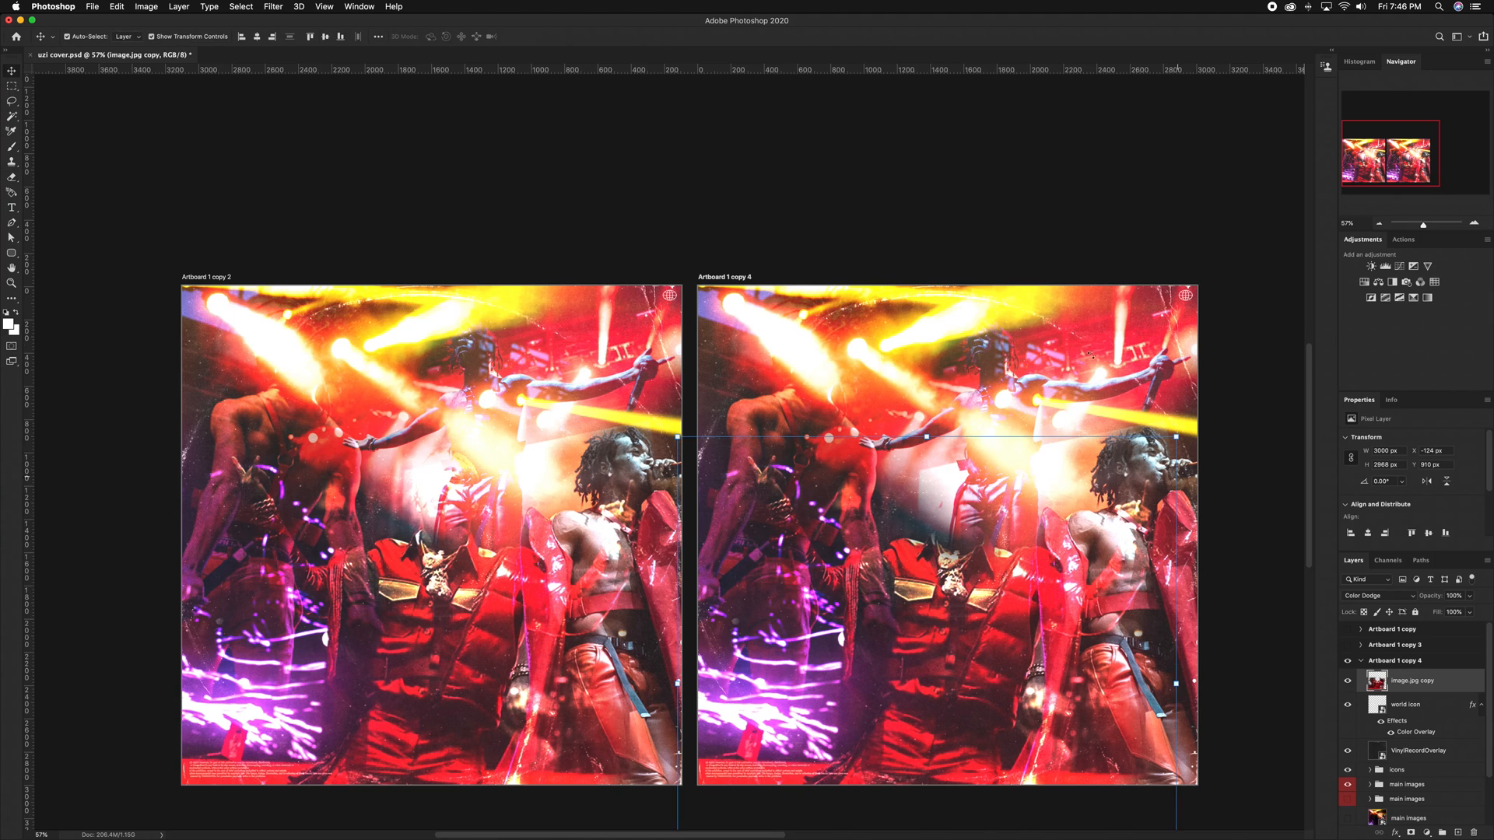
Check the photo layers in Artboard 1 copy 4's main images group and undo the recent erasing on the image.jpg copy
left_click(1413, 757)
left_click(1370, 784)
scroll(1392, 778, "down", 3)
left_click(1423, 749)
mouse_move(993, 530)
left_mouse_down()
mouse_move(966, 569)
mouse_move(962, 665)
mouse_move(1015, 488)
mouse_move(1006, 506)
left_mouse_up()
left_click_drag(762, 574, 987, 477)
key("Escape")
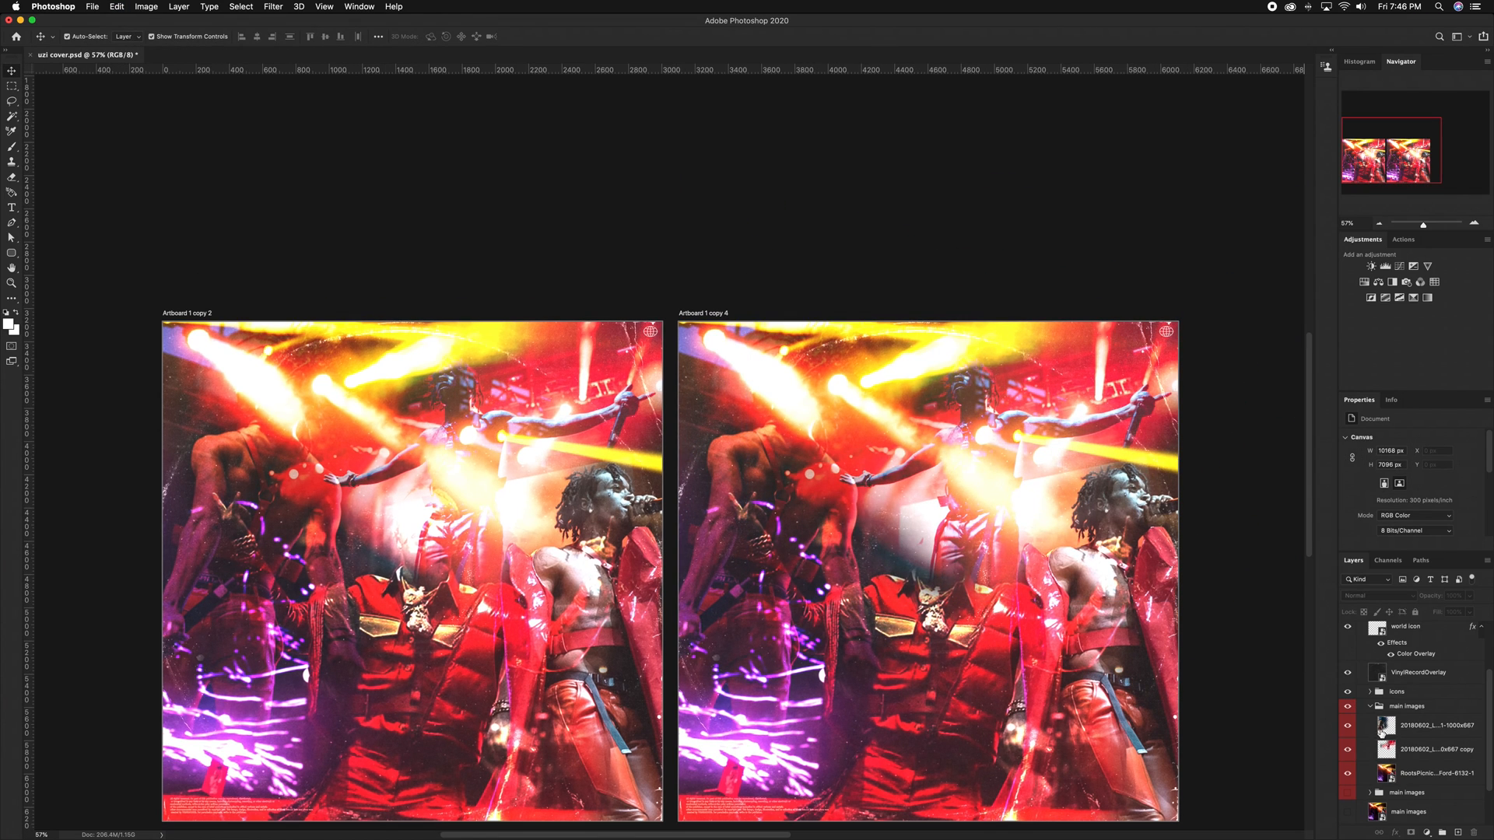
left_click(1348, 725)
key("super+v")
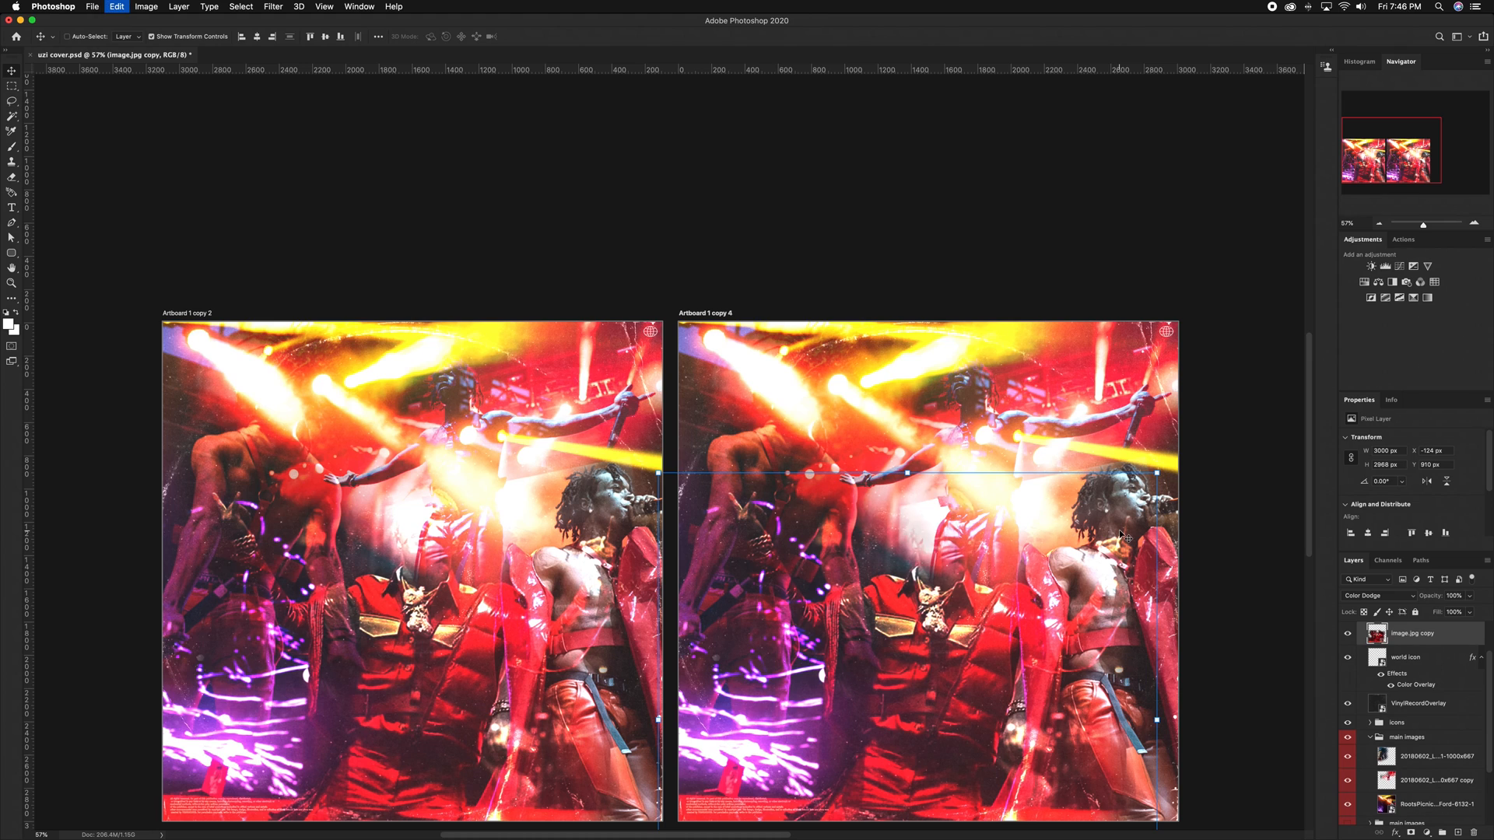
key("super+z")
Duplicate Artboard 1 copy 4 into the free space directly to its right
left_click(703, 313)
key("super+minus")
left_click_drag(702, 365, 1013, 361)
scroll(832, 523, "right", 5)
scroll(832, 523, "up", 3)
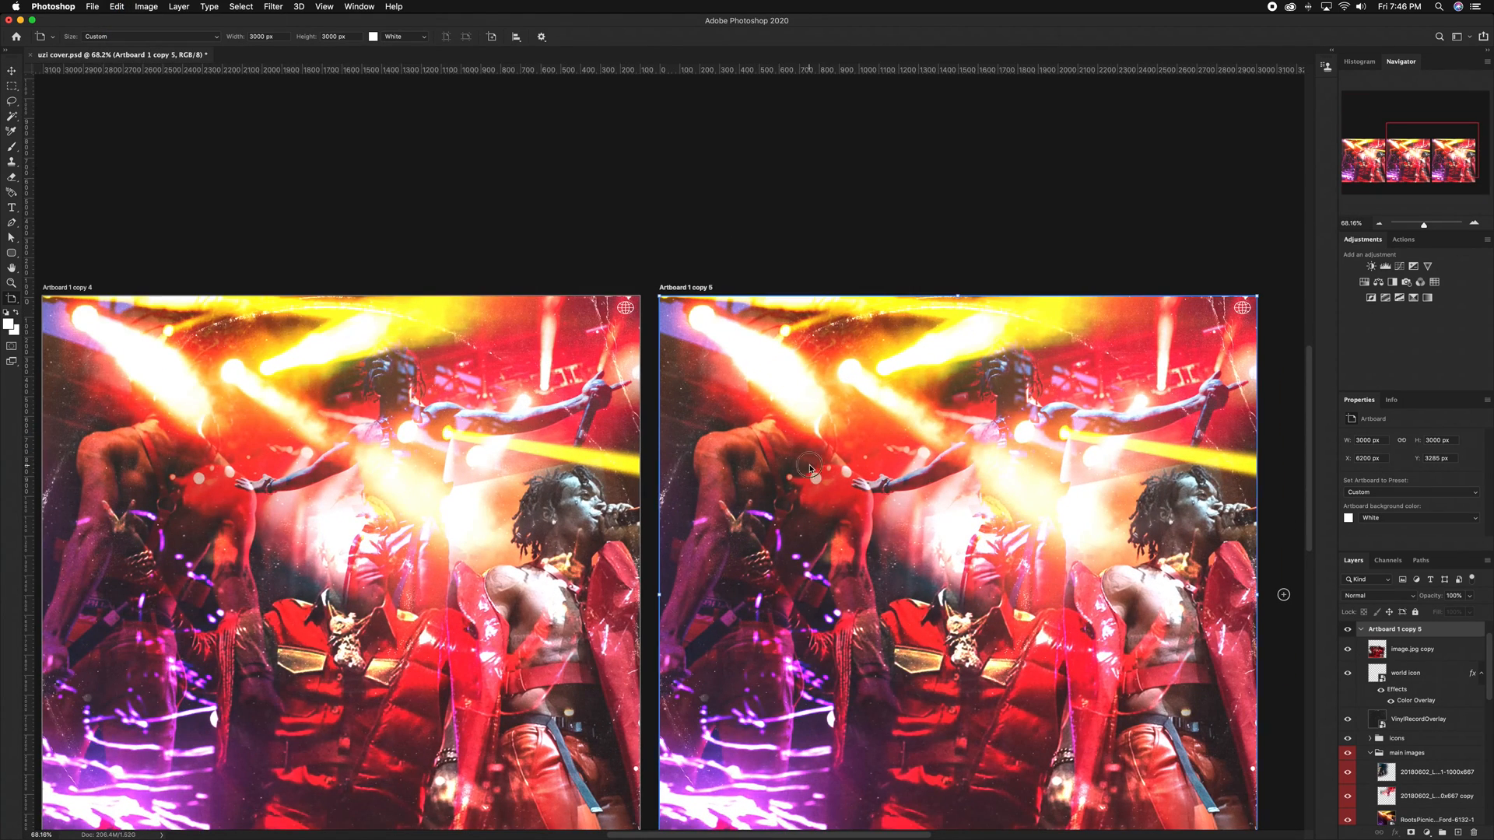
In Artboard 1 copy 5, hide the photo ending in 1-1000x667 and move image.jpg copy to the top of the main images group
left_click(809, 467)
scroll(809, 467, "down", 1)
scroll(1358, 731, "down", 1)
left_click(1348, 732)
left_click(1409, 755)
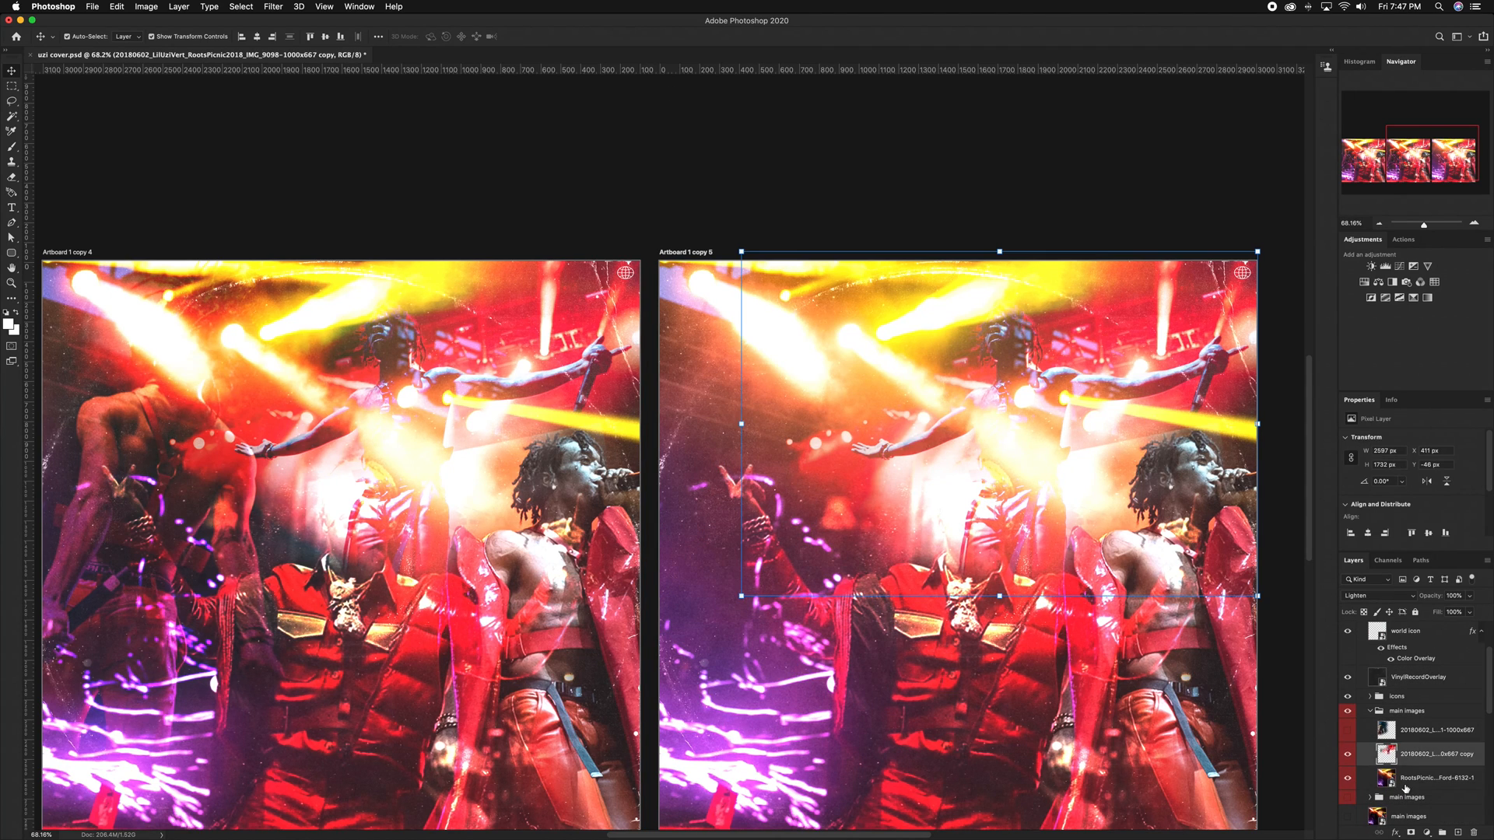
left_click(1400, 730)
scroll(1315, 698, "down", 1)
scroll(1381, 788, "up", 3)
left_click_drag(1413, 664, 1400, 772)
Rotate the image.jpg copy slightly and reposition it over Artboard 1 copy 5
left_click_drag(1238, 397, 1278, 445)
left_click_drag(964, 621, 909, 556)
left_click_drag(1237, 378, 1231, 368)
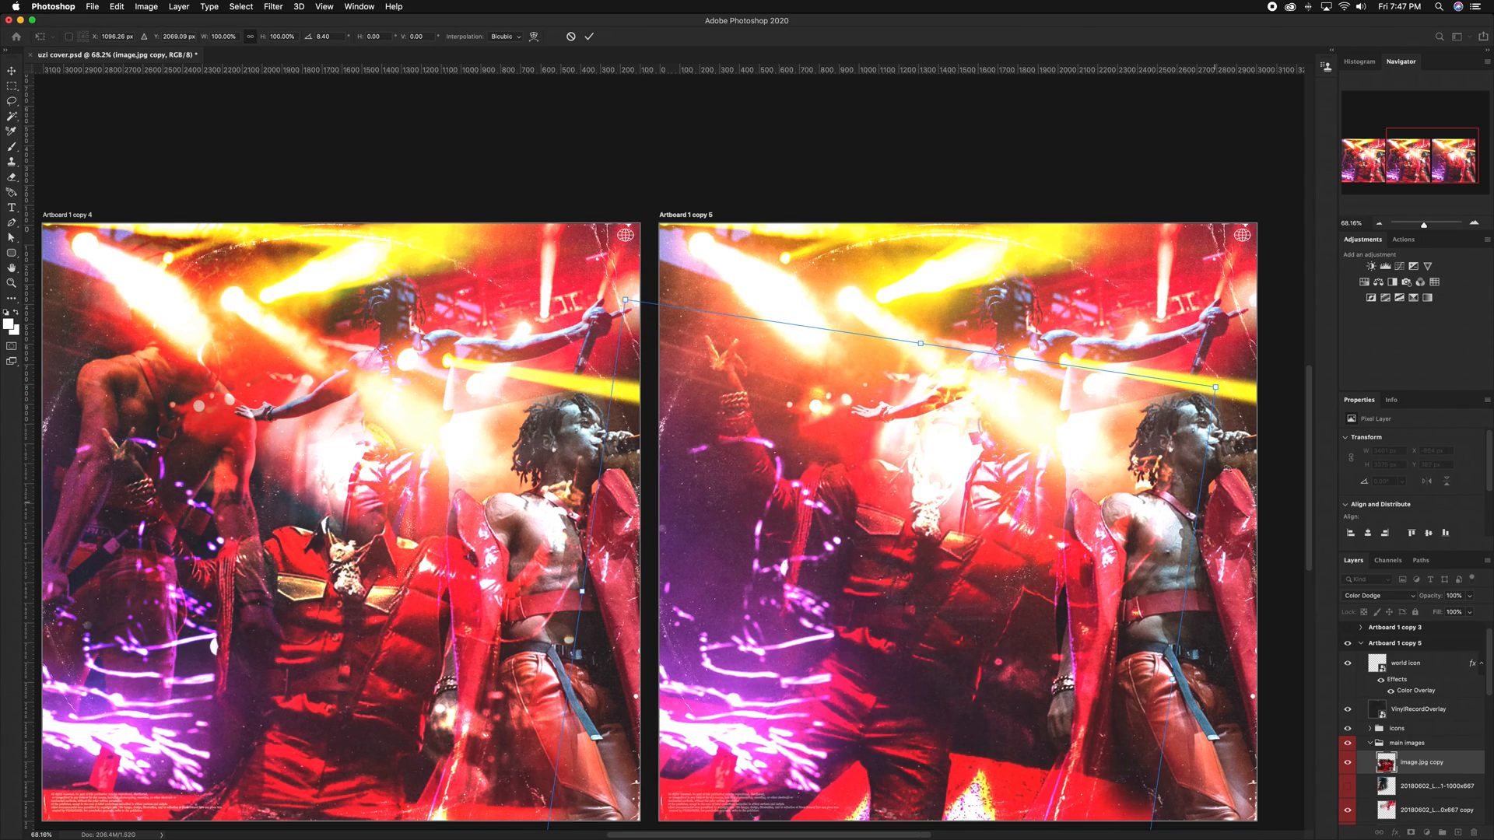
scroll(1227, 369, "down", 2)
scroll(1228, 370, "left", 1)
left_click_drag(1270, 296, 1273, 296)
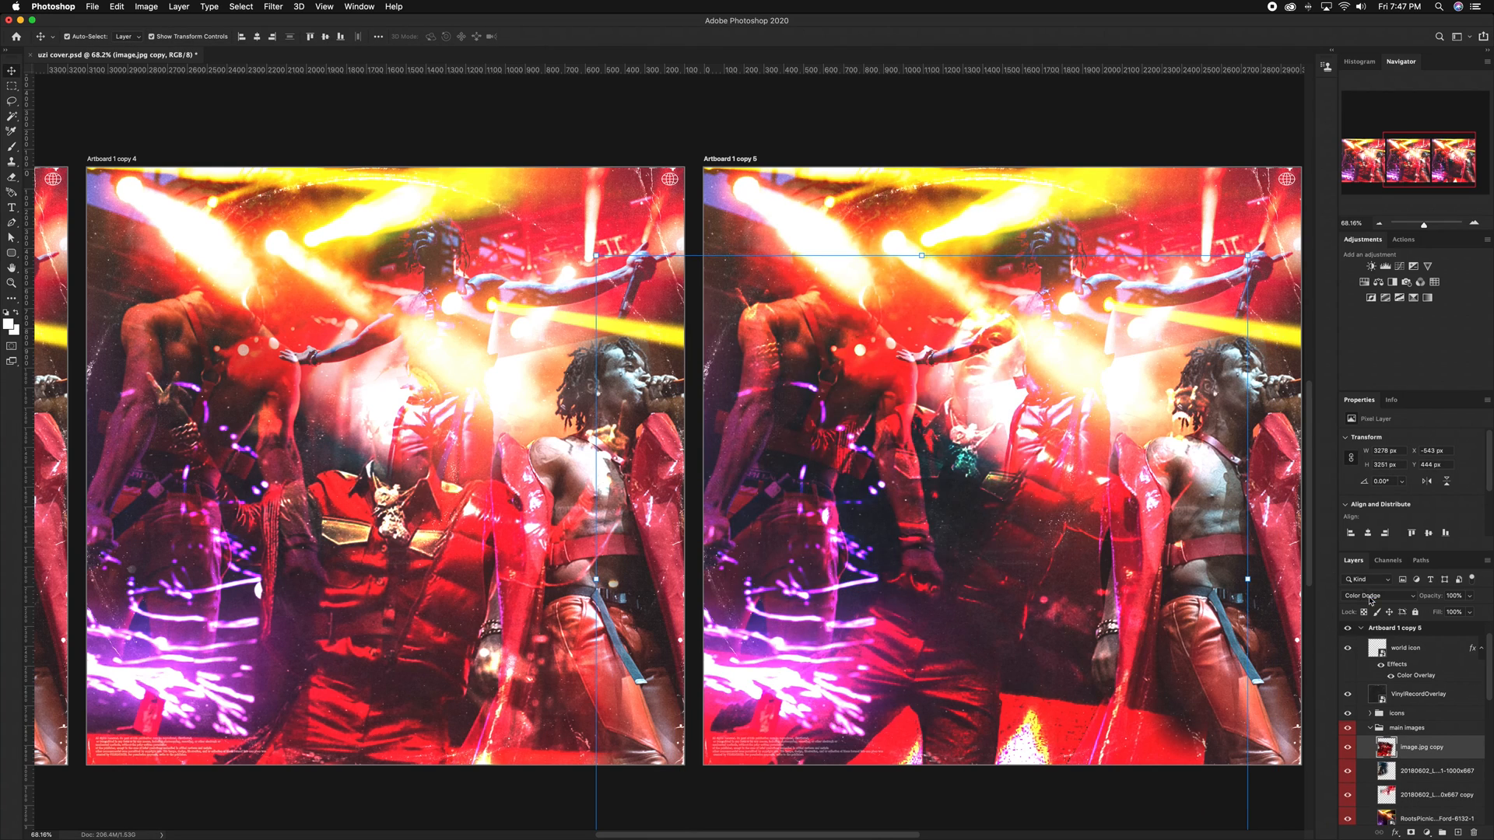
Compare blend modes on Artboard 1 copy 5's image.jpg copy and set it to Linear Dodge (Add)
left_click(1371, 596)
left_click(1374, 596)
left_click(1377, 598)
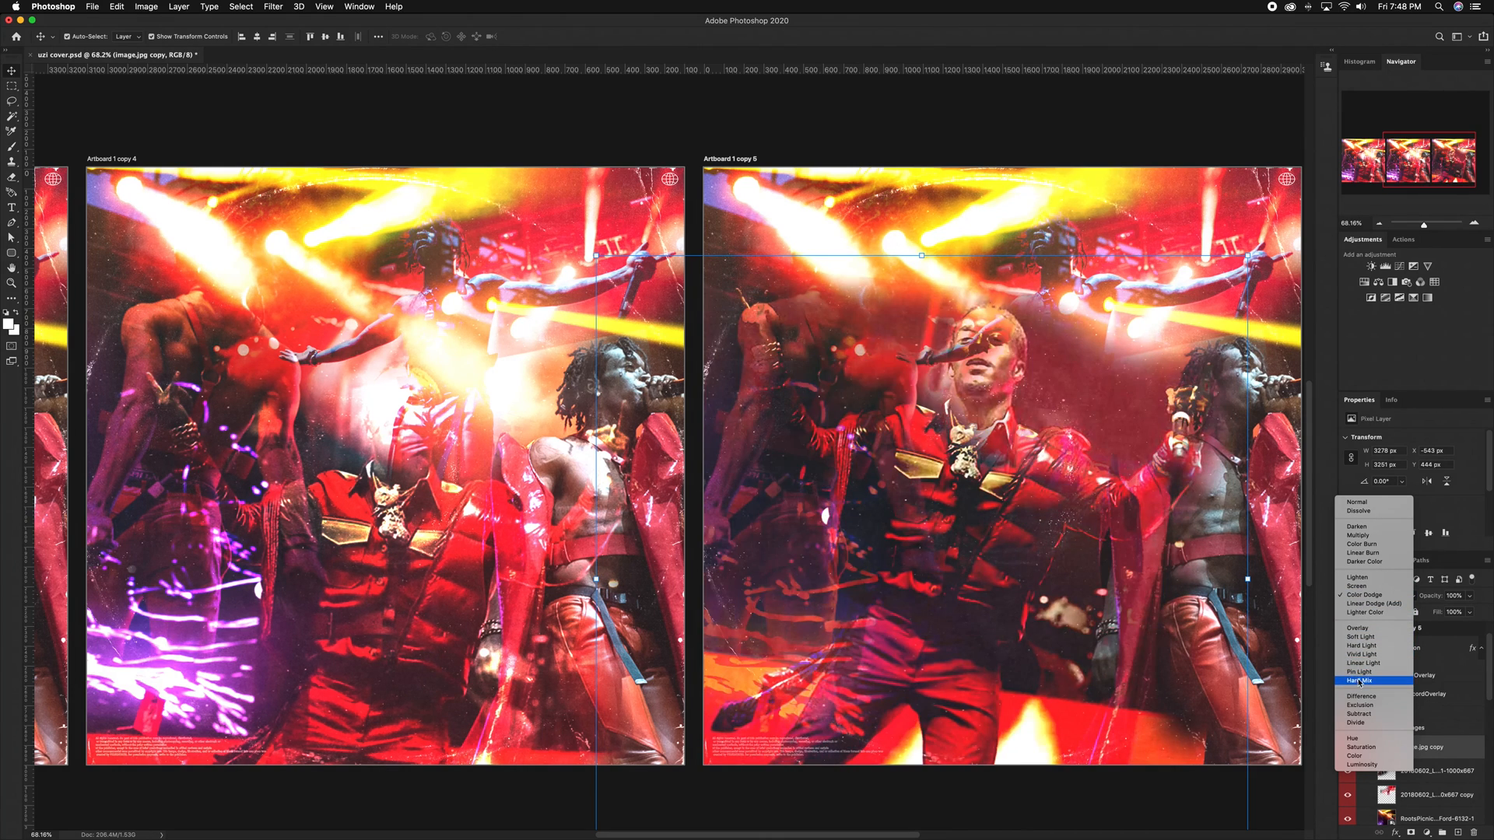
left_click(1370, 604)
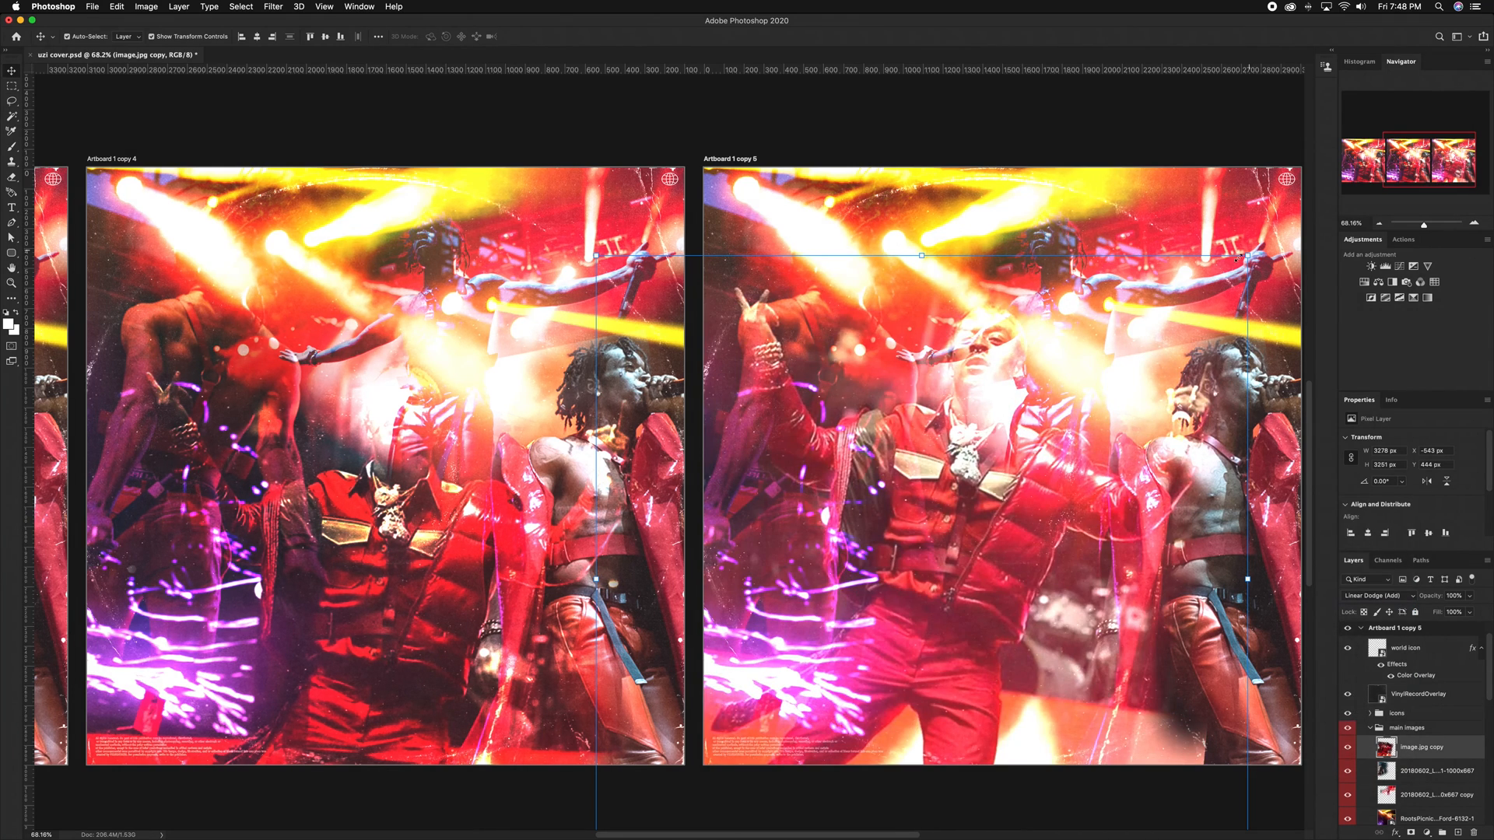
Scale the image.jpg copy down to about 84% and move it about 271 px to the right
left_click_drag(1238, 258, 1111, 319)
left_click_drag(878, 509, 931, 502)
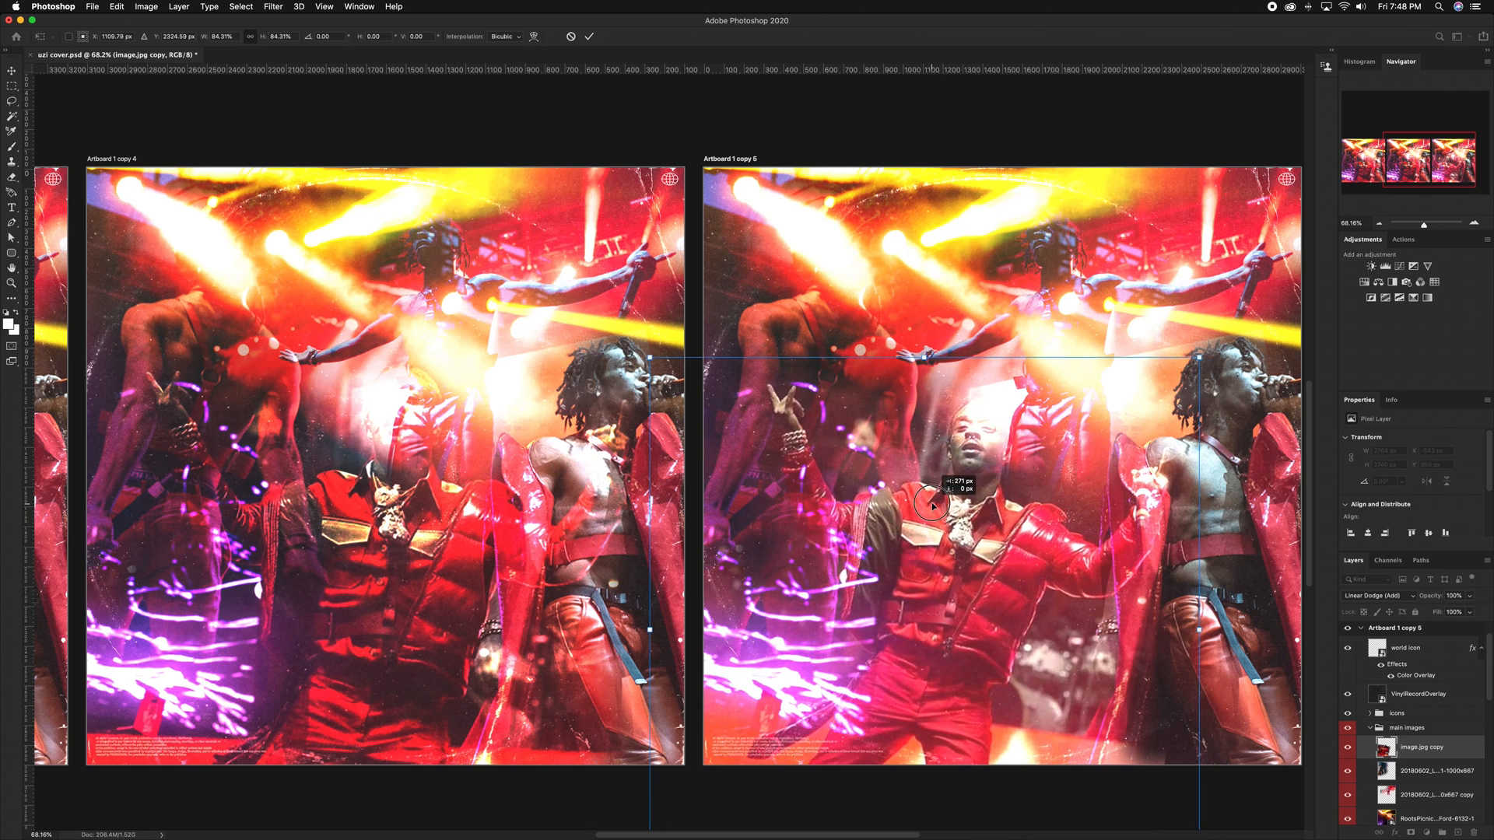
key("Return")
scroll(1092, 346, "right", 2)
scroll(1055, 235, "down", 1)
left_click(959, 450)
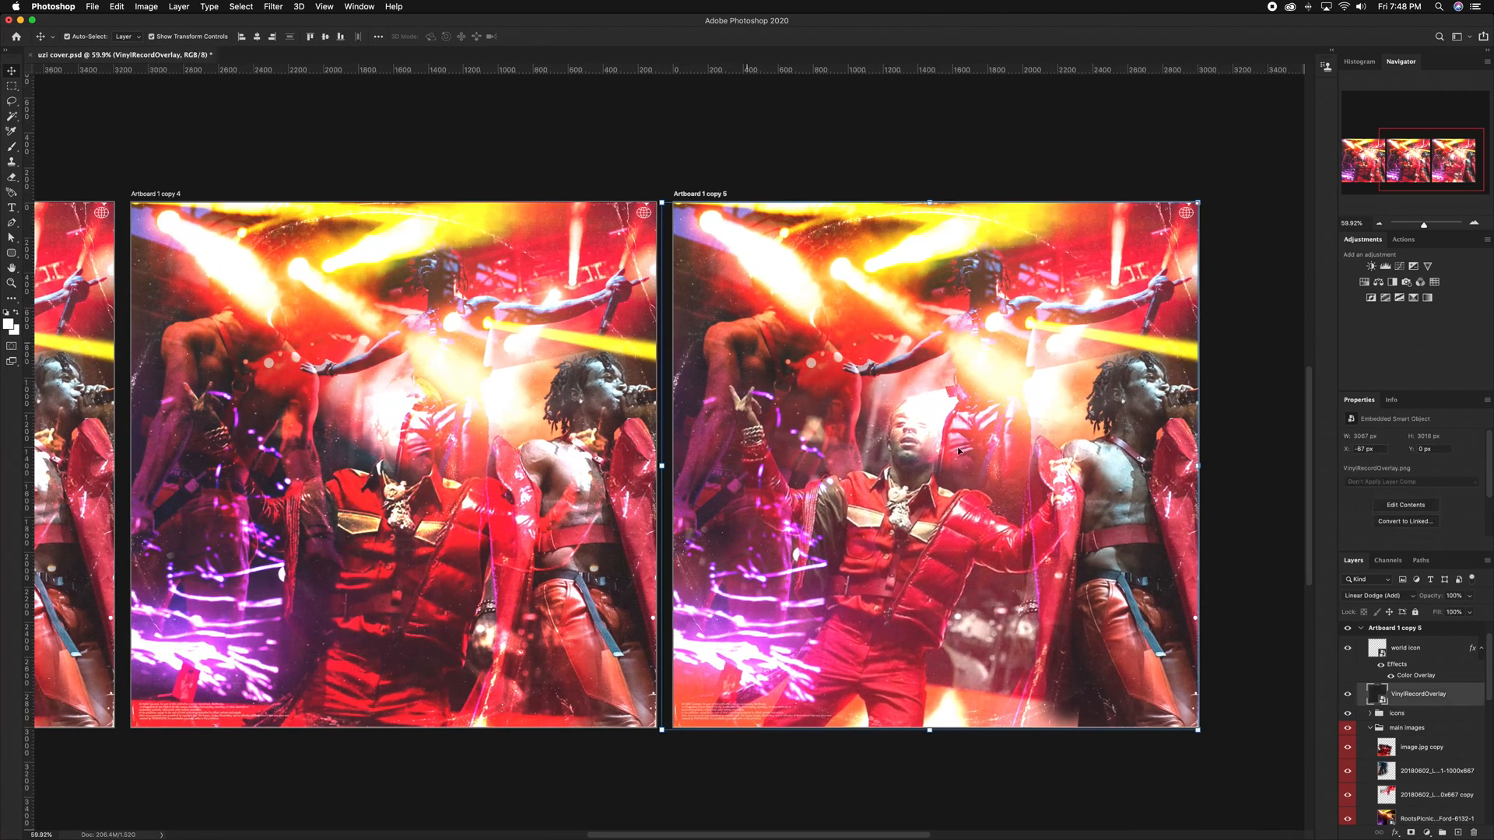
Hide the photo ending in 1-1000x667, and rotate the image.jpg copy slightly clockwise while moving it higher on Artboard 1 copy 5
left_click(1347, 770)
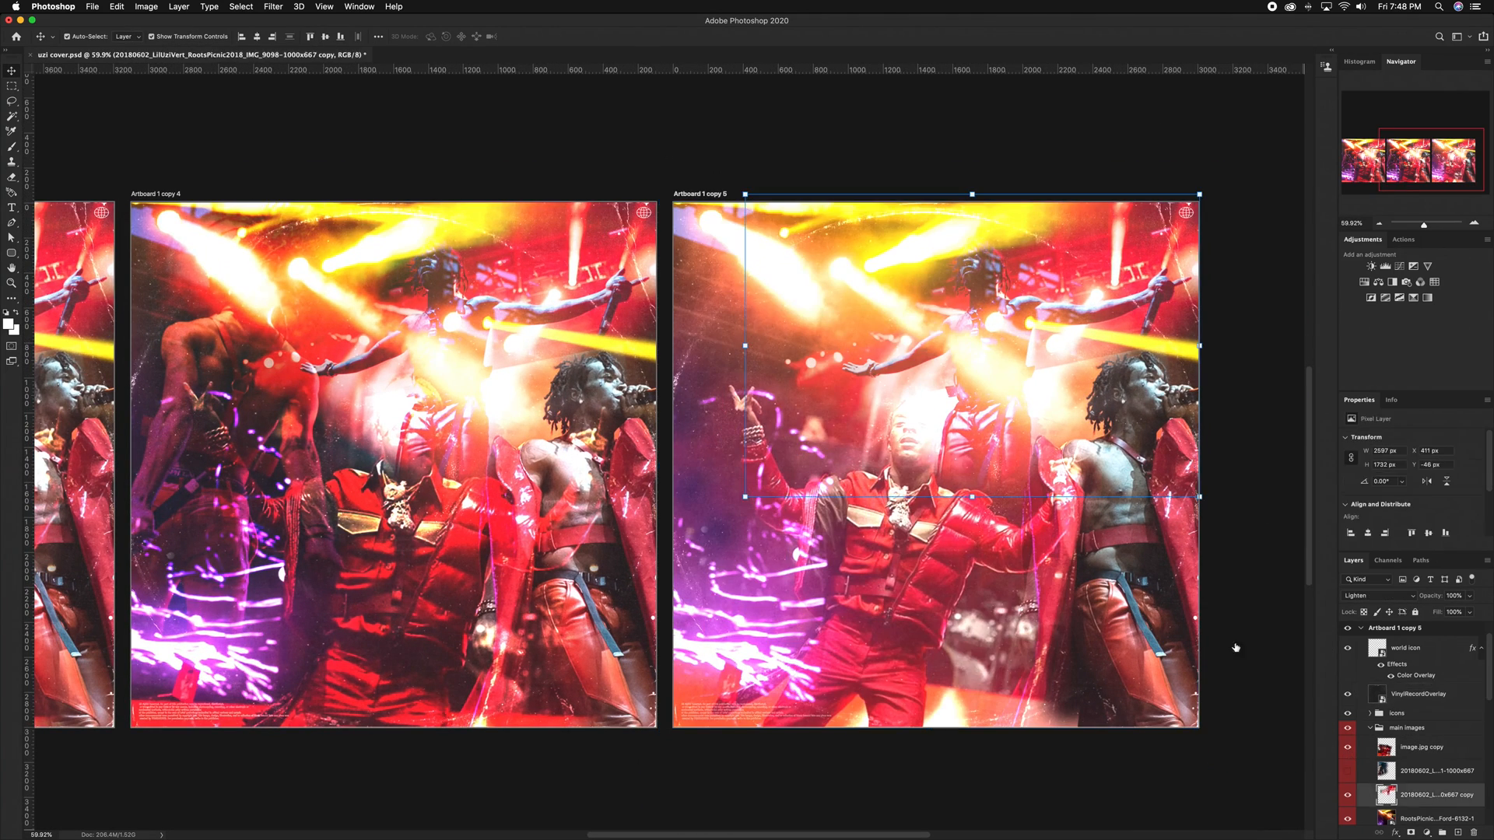
left_click(1392, 748)
left_click_drag(871, 526, 862, 440)
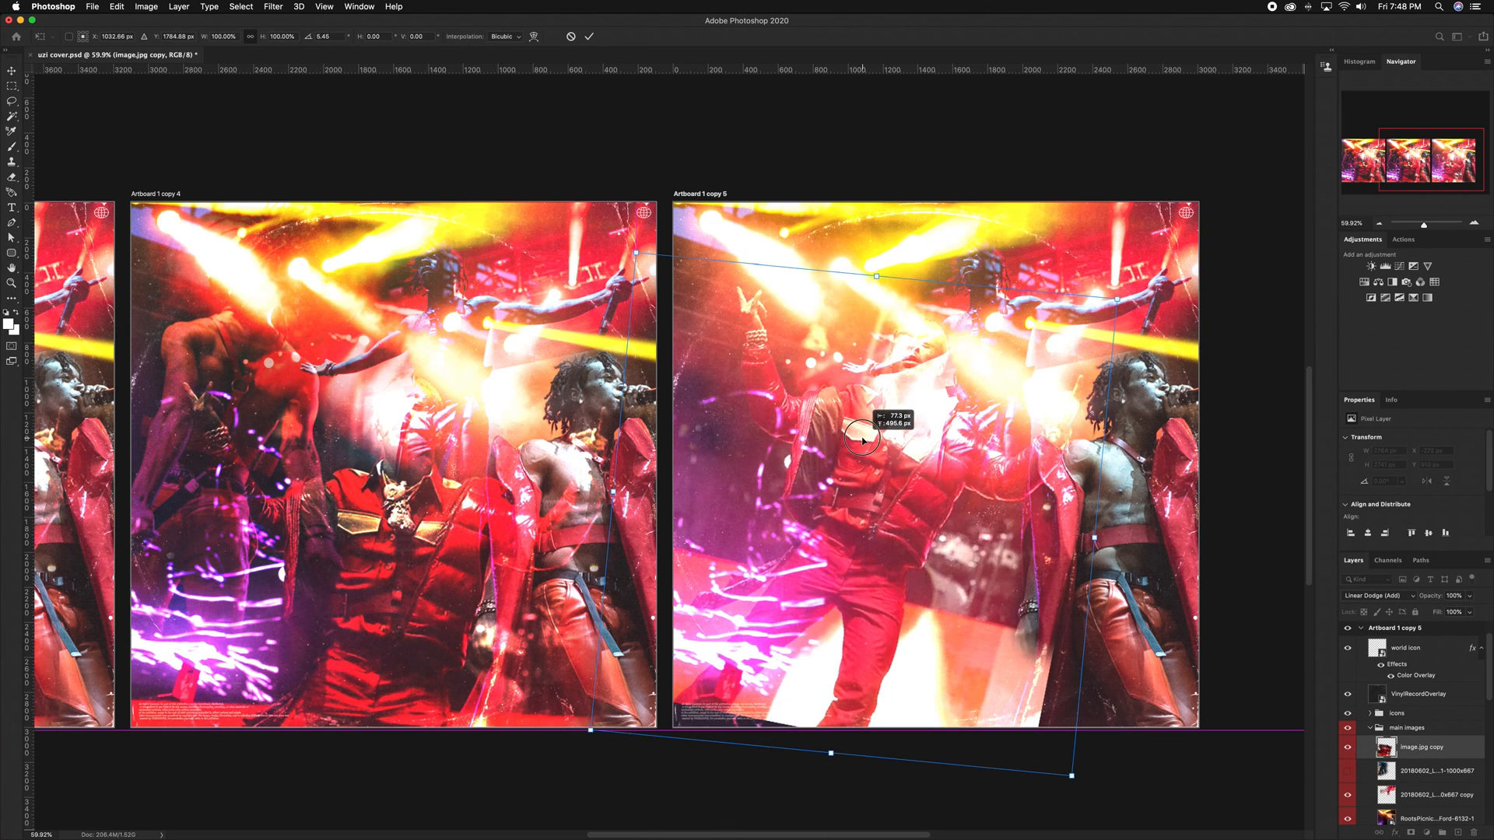
left_click_drag(1130, 286, 1120, 307)
key("Return")
With a 1040 px soft eraser, fade image.jpg copy's hard lower-right edge and erase the 0x667 copy photo over the central face
key("e")
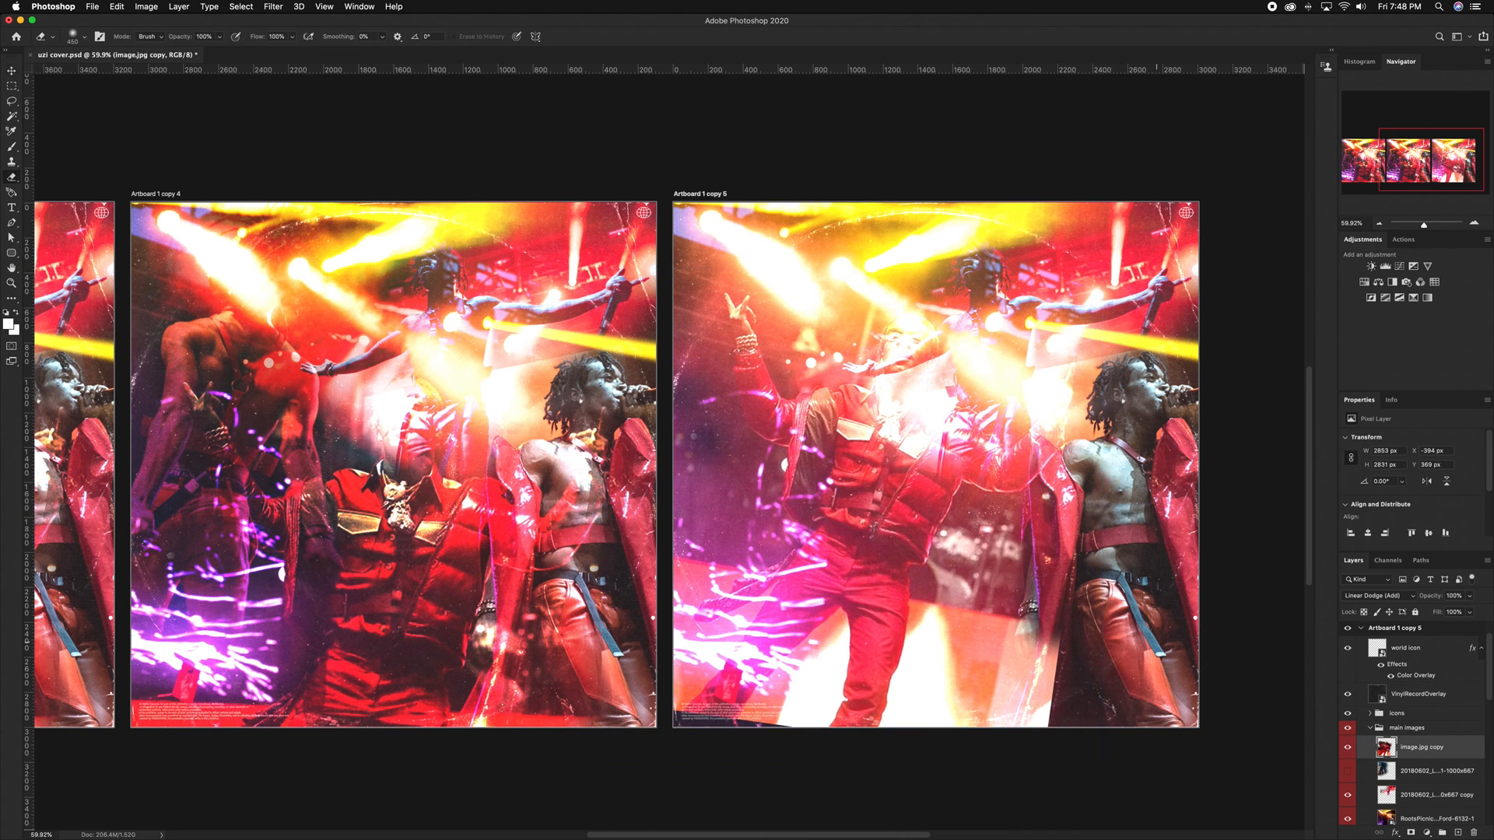
right_click(1070, 704)
key("Return")
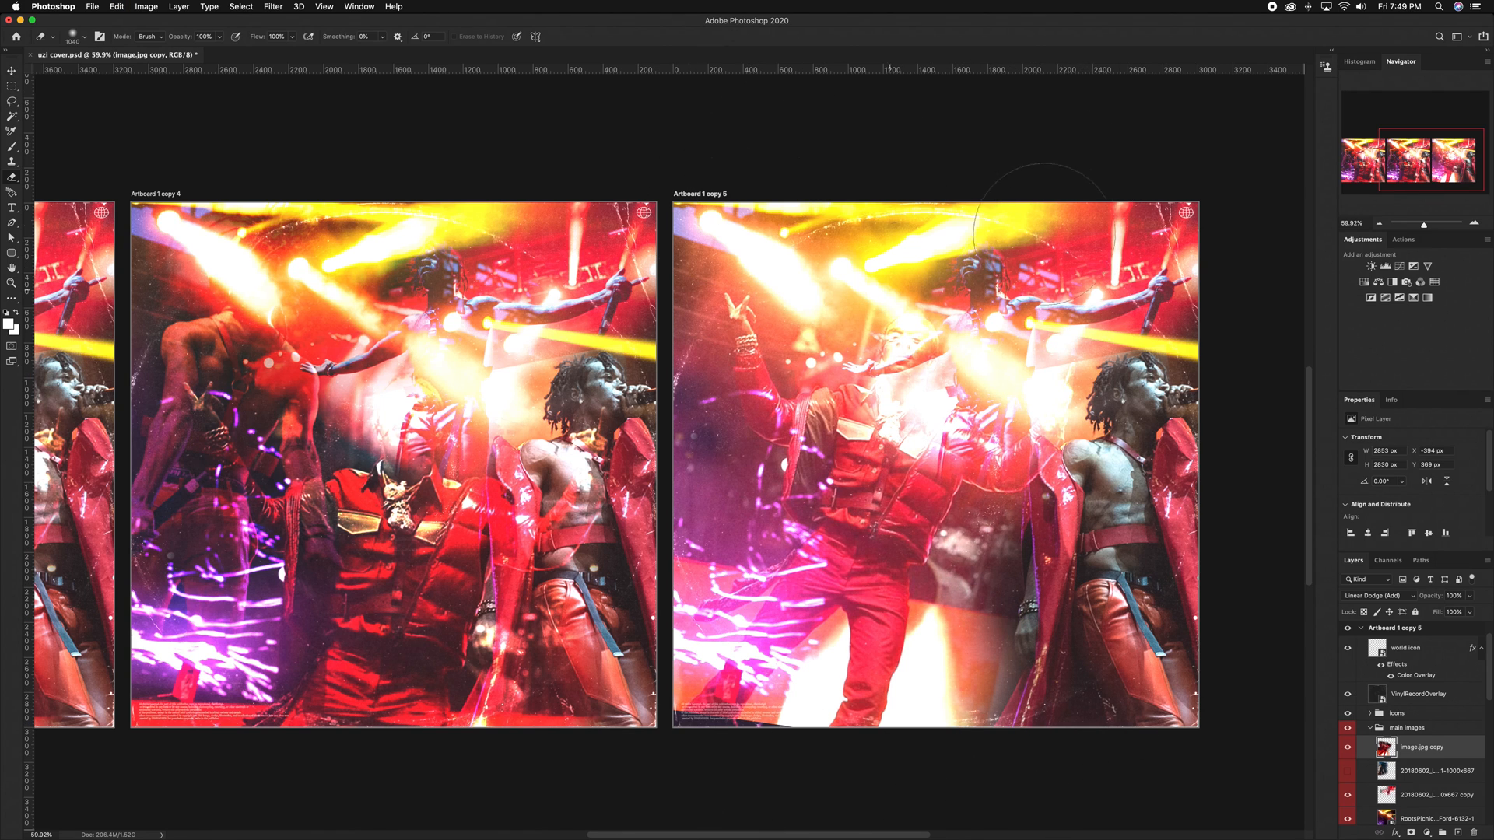
left_click(1423, 770)
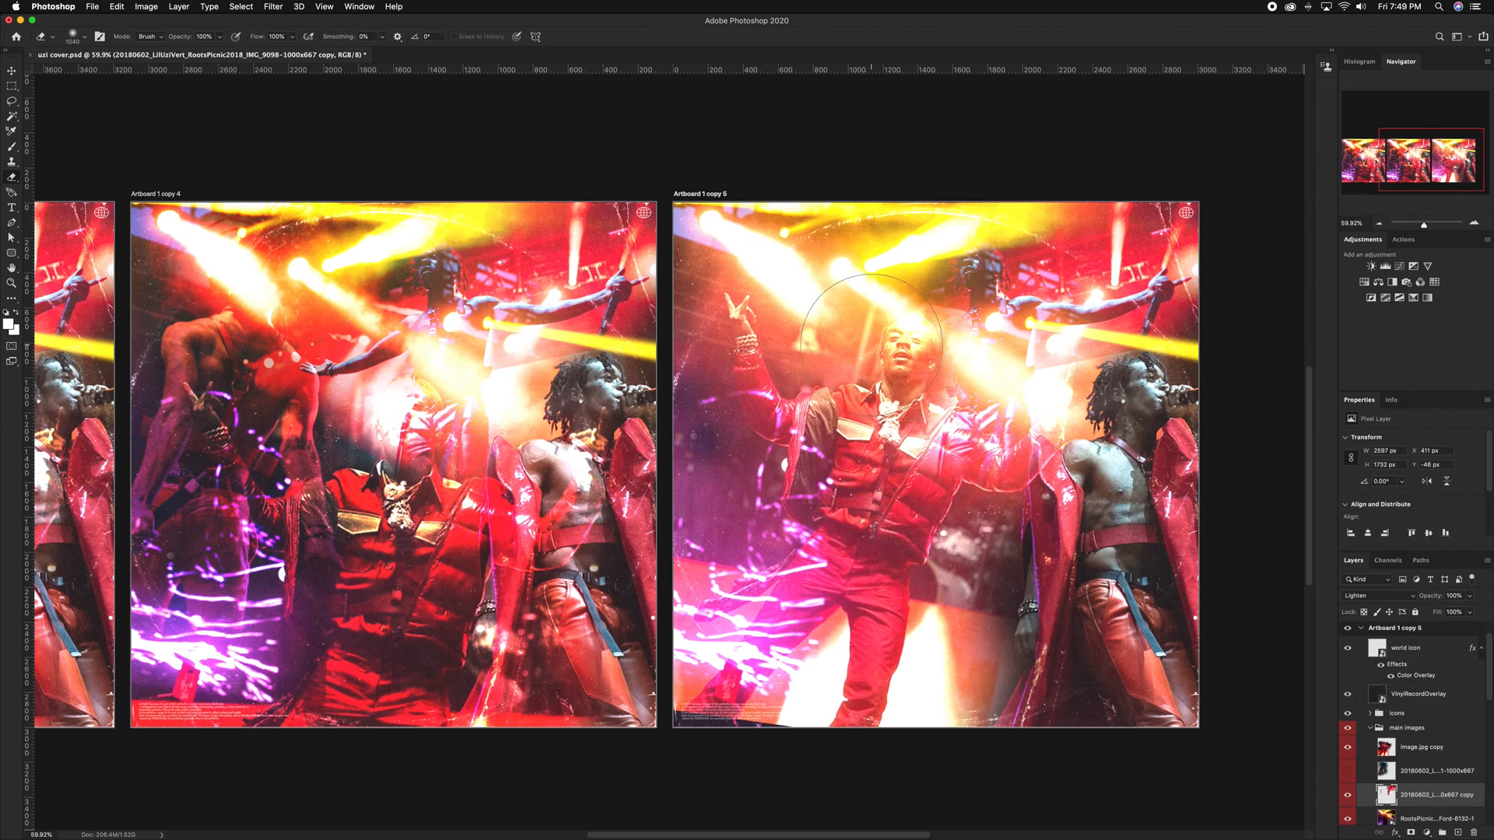
key("v")
left_click(1227, 567)
Duplicate Artboard 1 copy 2 into the free space directly below it
scroll(974, 501, "down", 3)
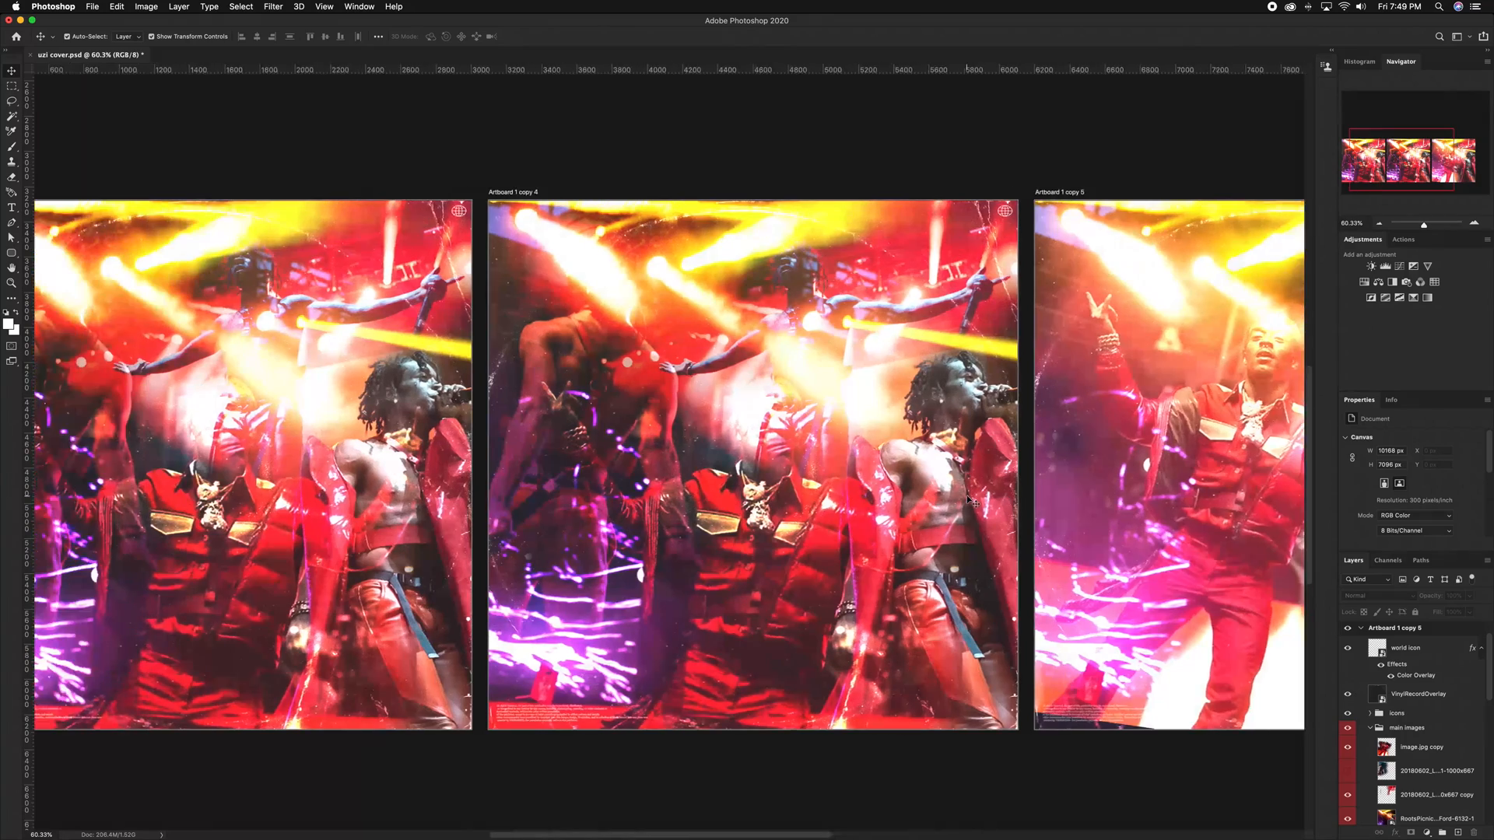
scroll(974, 502, "left", 3)
key("shift+v")
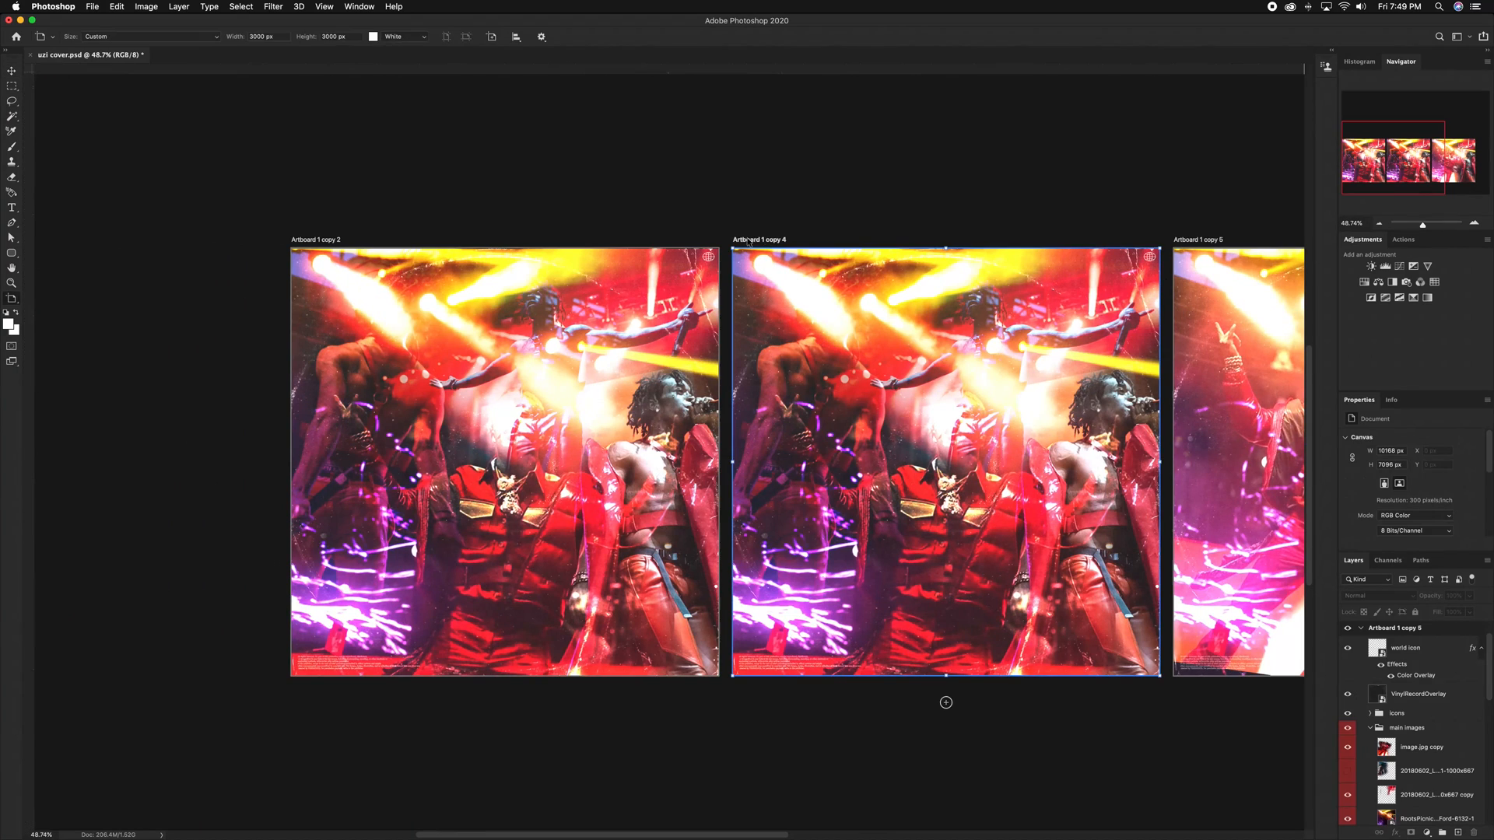
left_click(487, 389)
scroll(487, 389, "left", 3)
scroll(682, 417, "down", 2)
left_click_drag(562, 297, 561, 641)
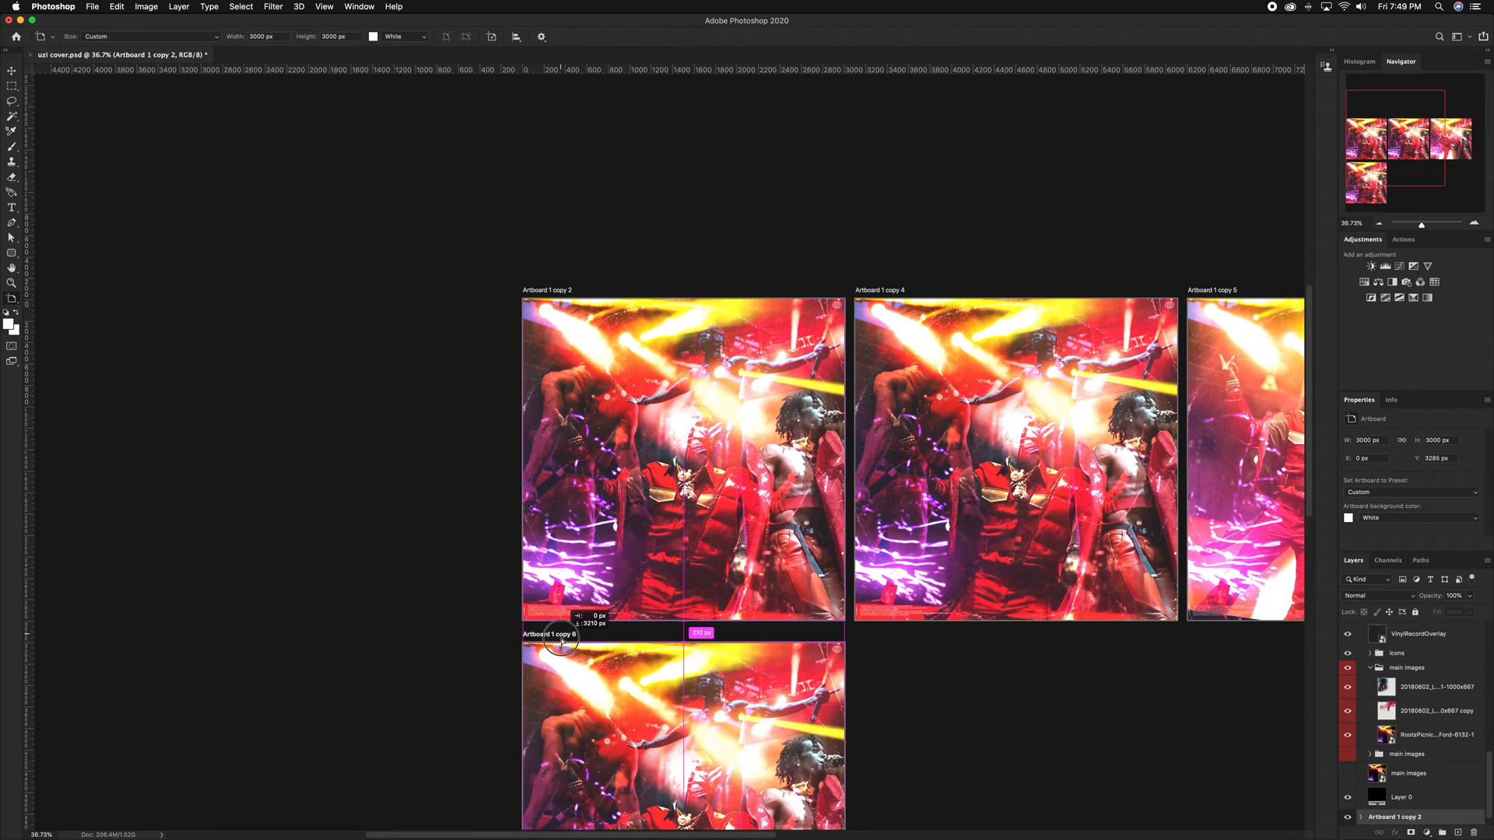
Collapse the expanded artboards in the layer list and frame Artboard 1 copy 6 for editing
left_click(1370, 668)
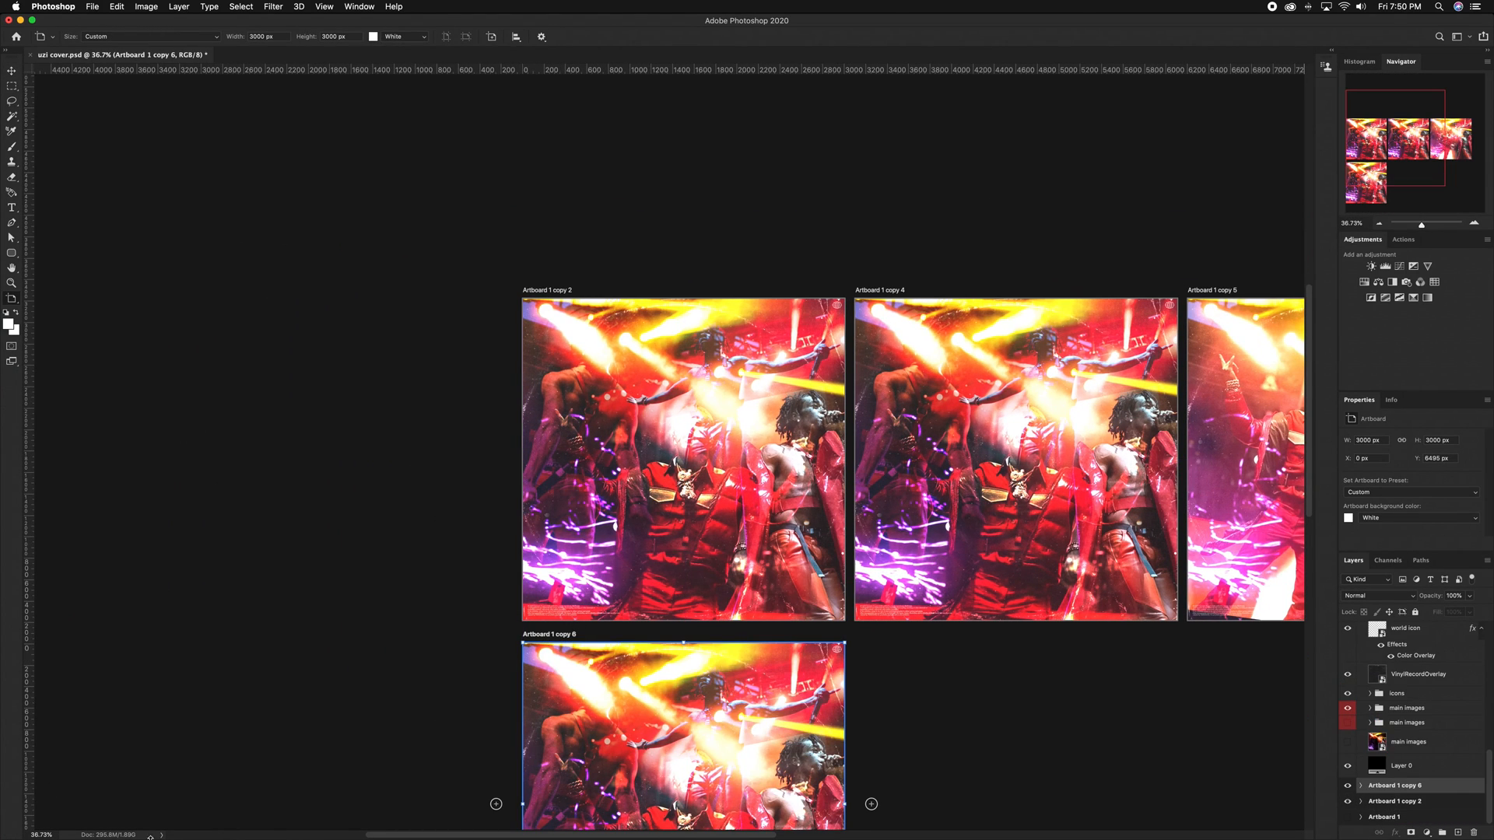
left_click(1370, 708)
scroll(1360, 661, "up", 2)
scroll(366, 374, "down", 3)
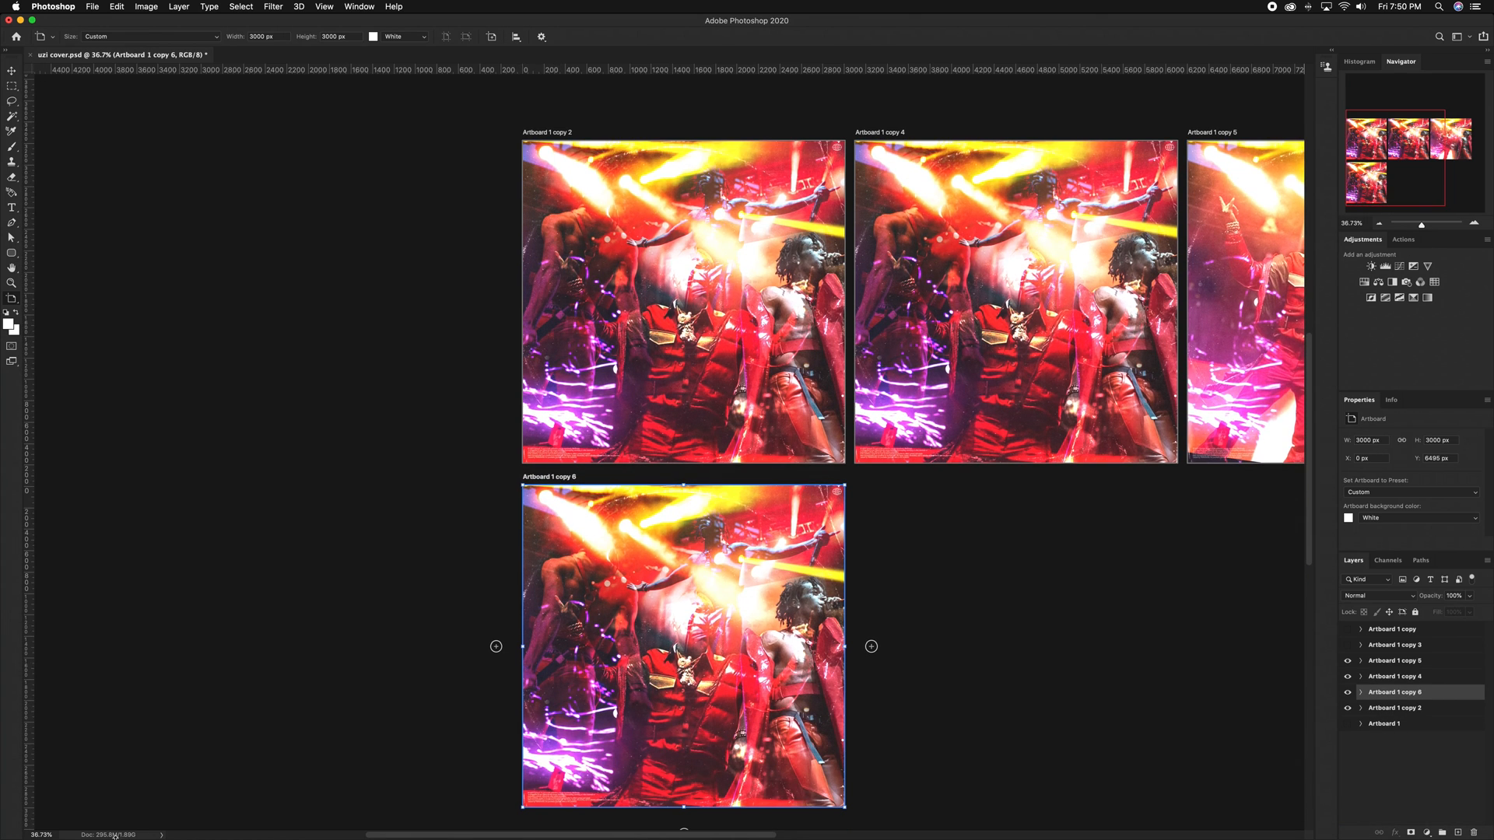
scroll(369, 811, "down", 1)
scroll(558, 475, "up", 5)
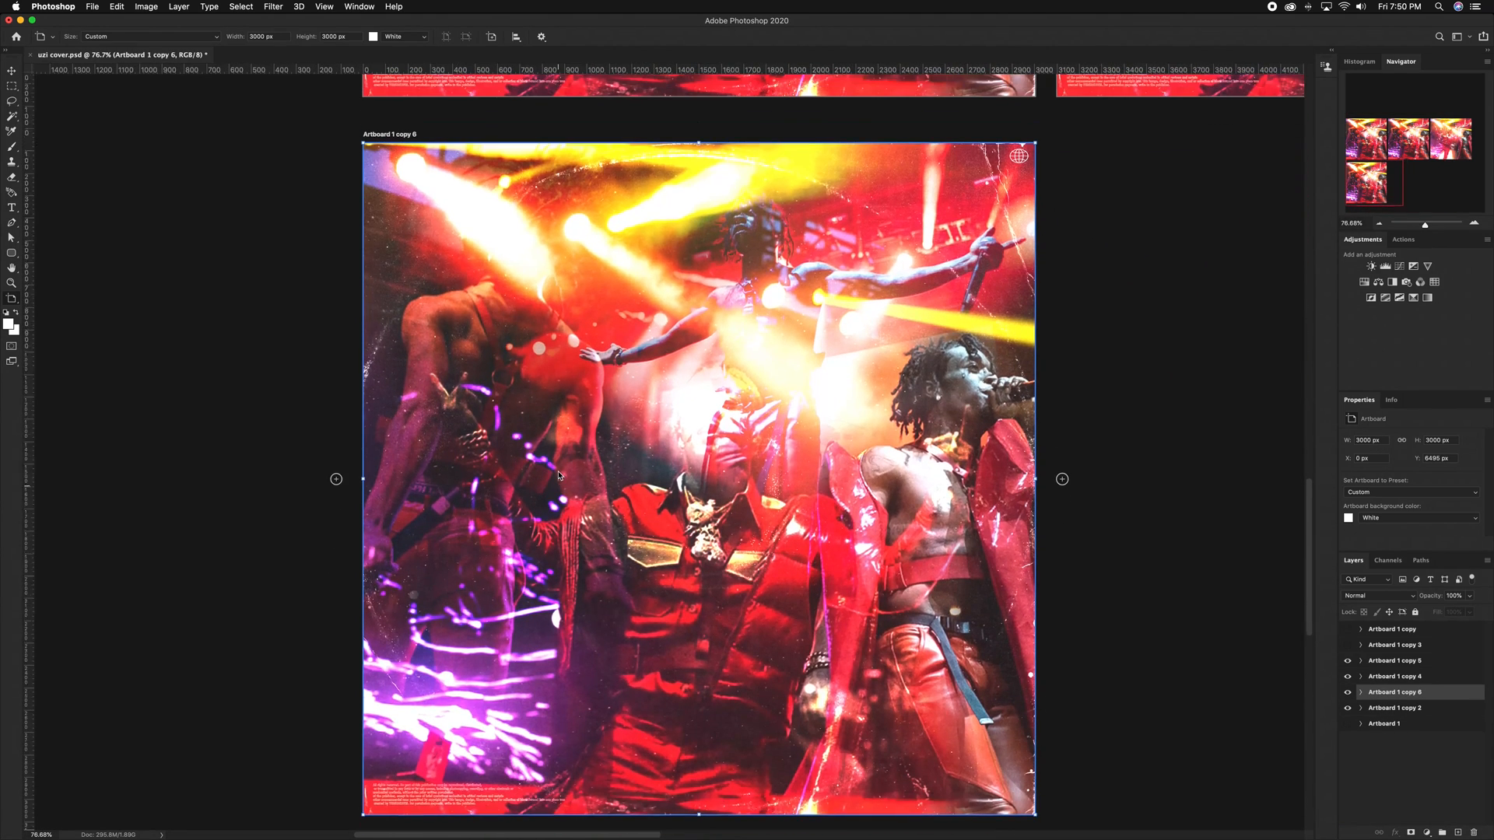
Try placing the Dirt2.png texture over Artboard 1 copy 6 and preview blend modes such as Lighter Color on it
mouse_move(15, 290)
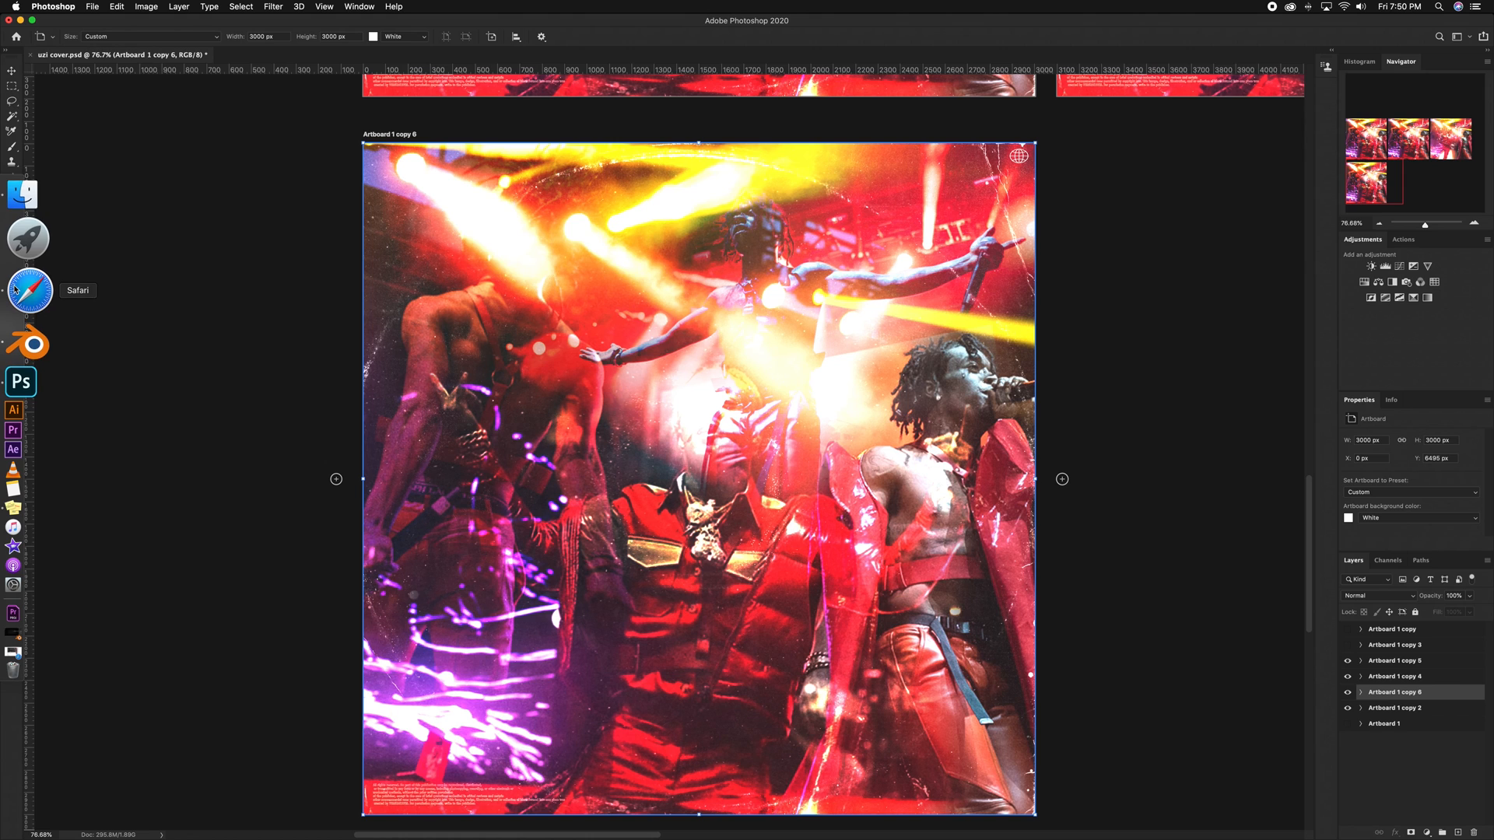
left_click(18, 188)
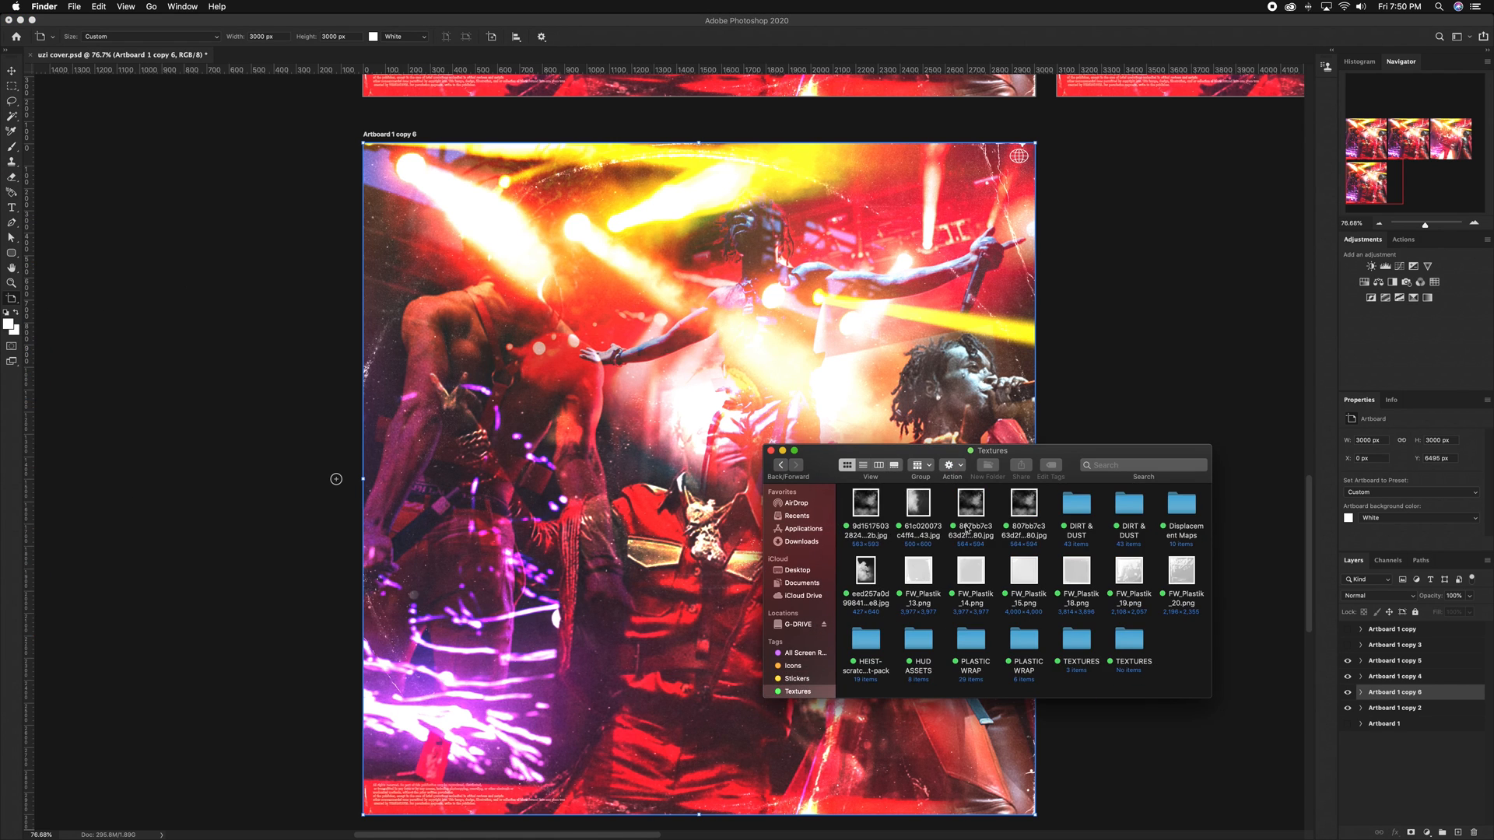
left_click_drag(1016, 554, 739, 467)
left_click(1377, 595)
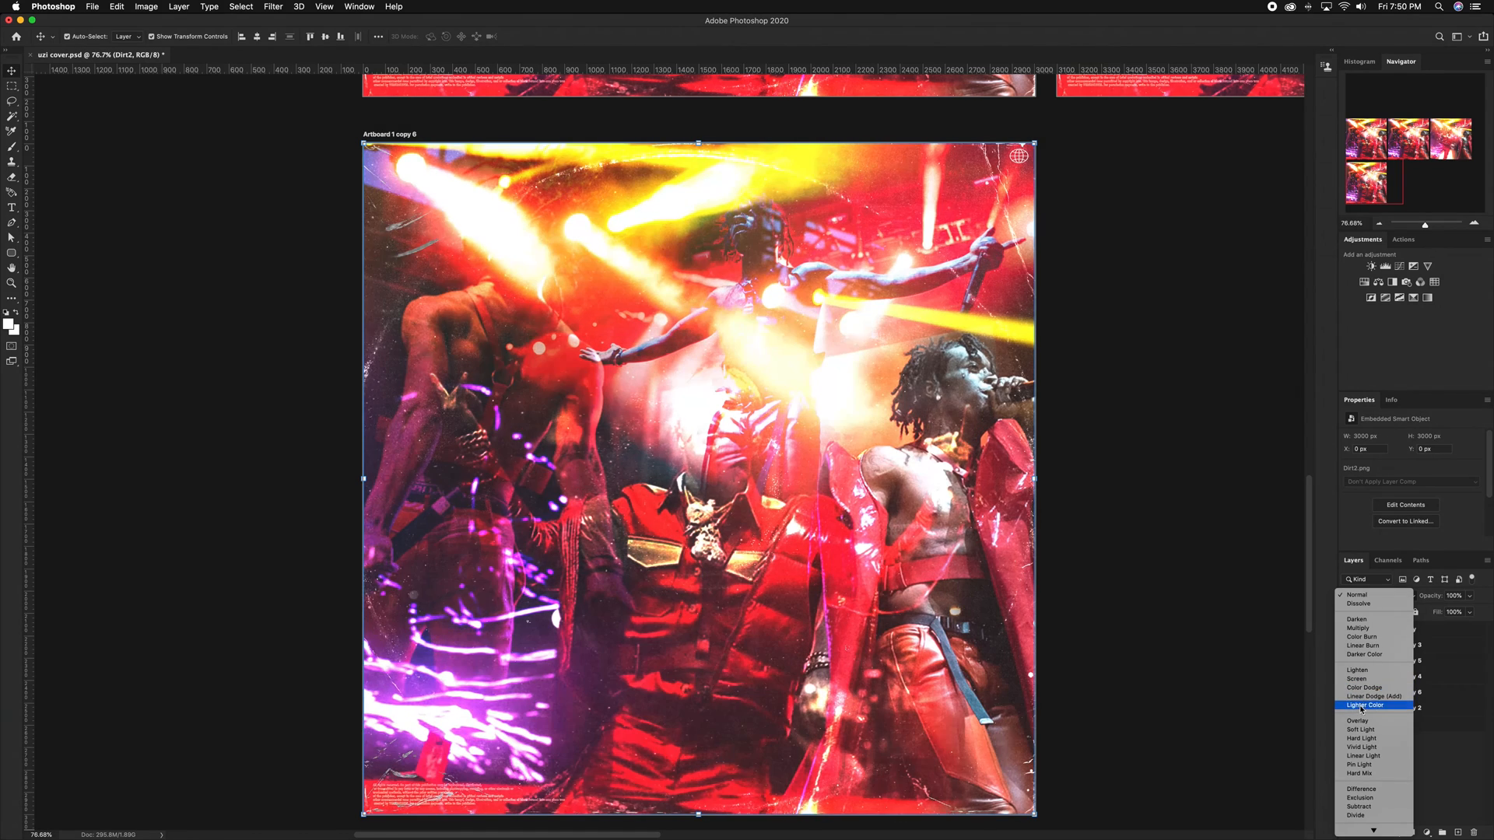
key("Escape")
key("Escape")
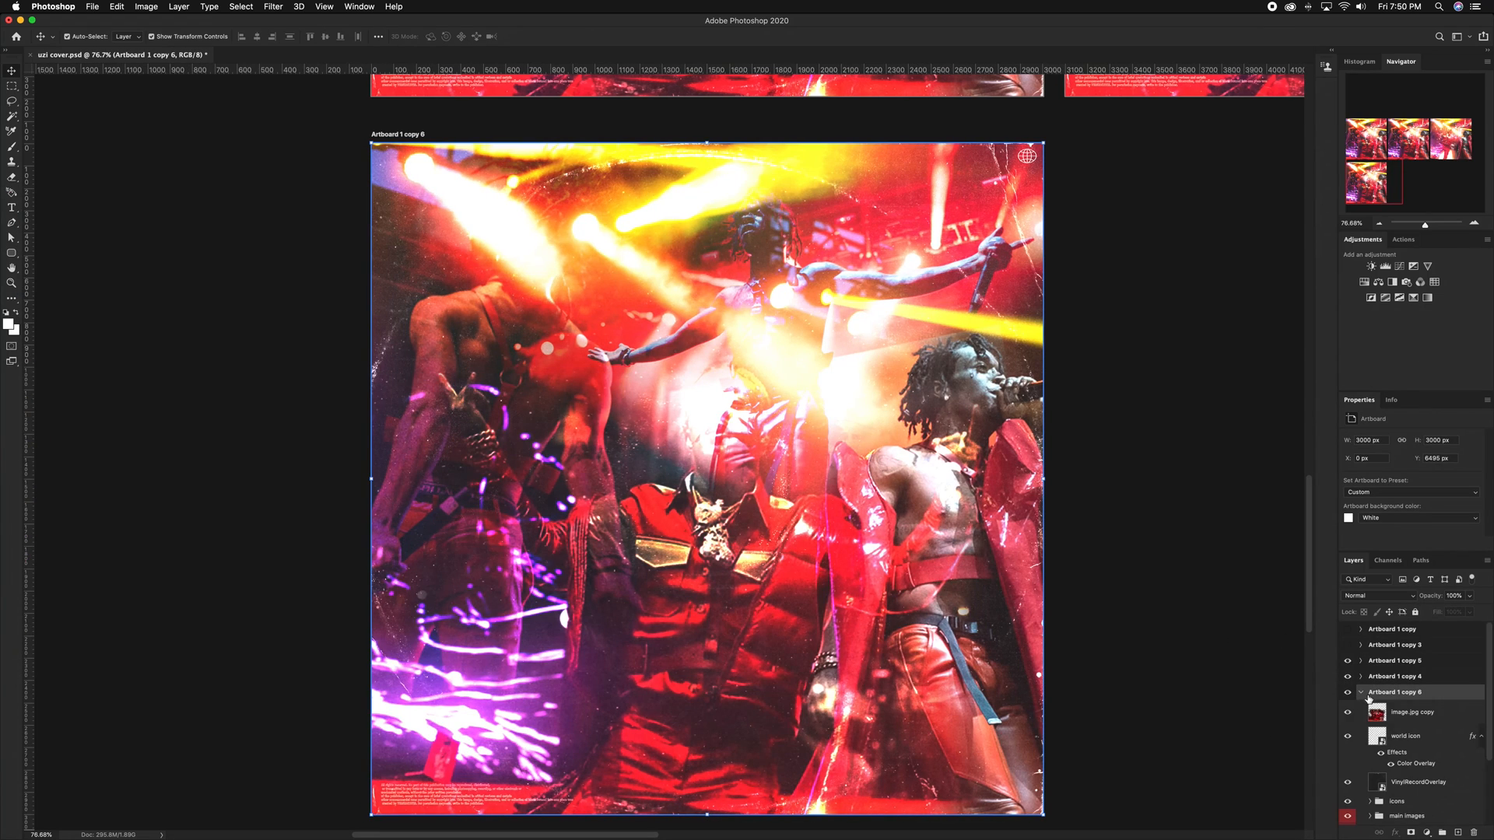
Place the Dirt1 texture from the DIRT & DUST folder over the whole of Artboard 1 copy 6
left_click(23, 237)
scroll(1089, 584, "down", 2)
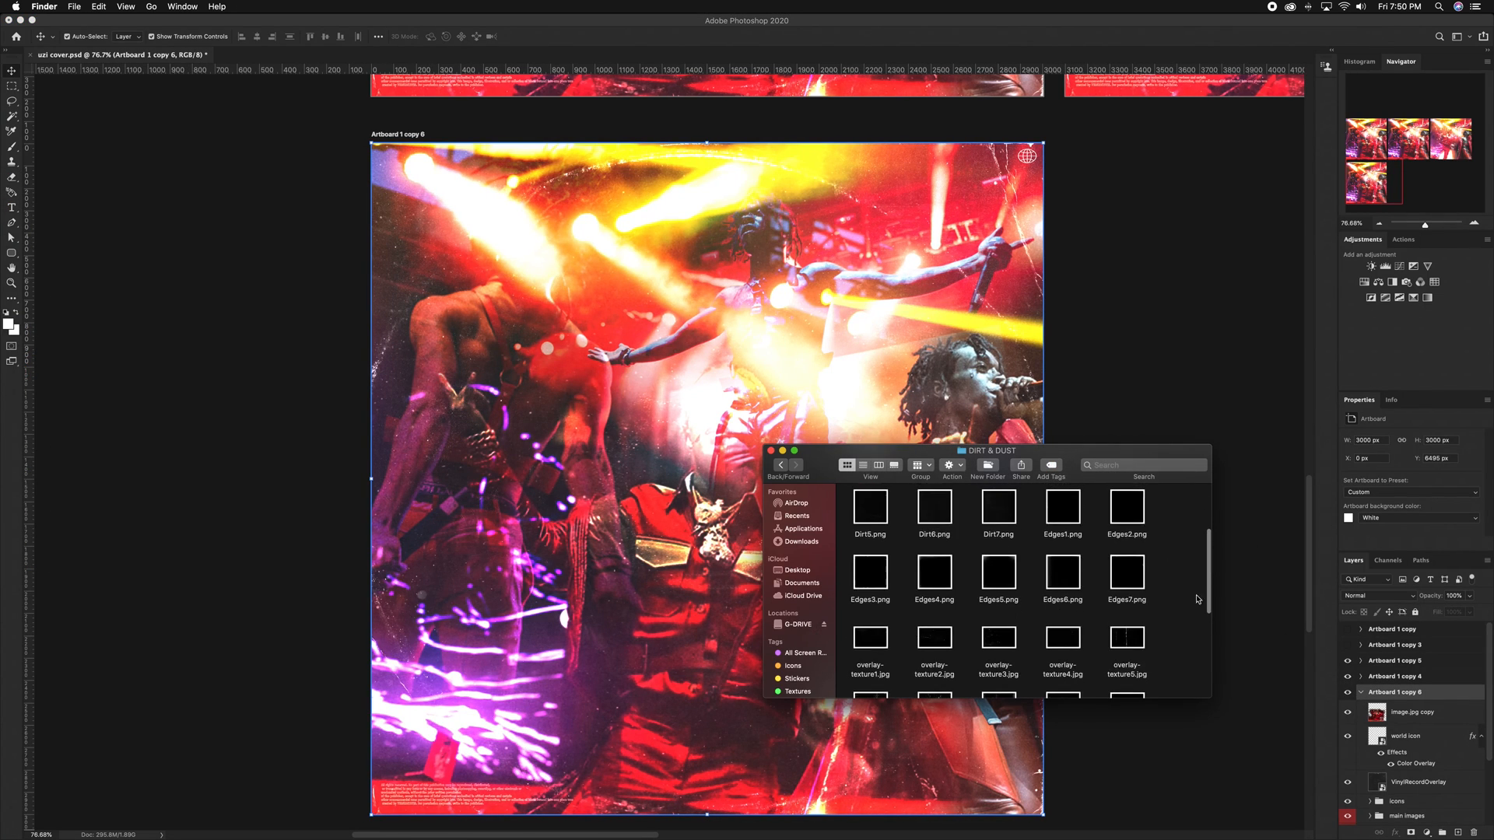
scroll(1198, 599, "up", 2)
left_click(995, 568)
left_click_drag(995, 568, 654, 500)
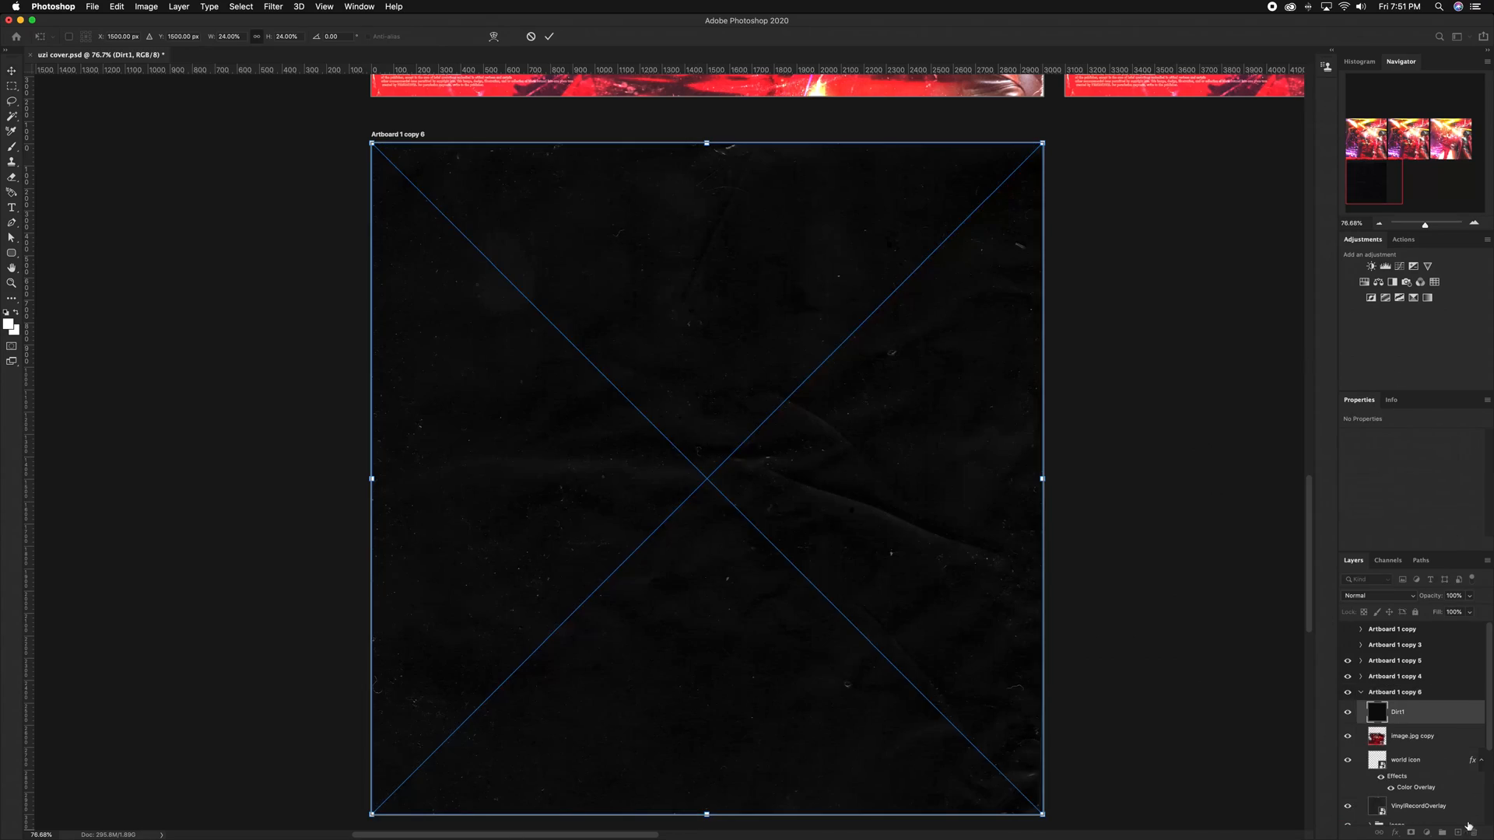
key("Return")
Set the Dirt1 texture's blend mode to Lighter Color and save the document
left_click(1373, 595)
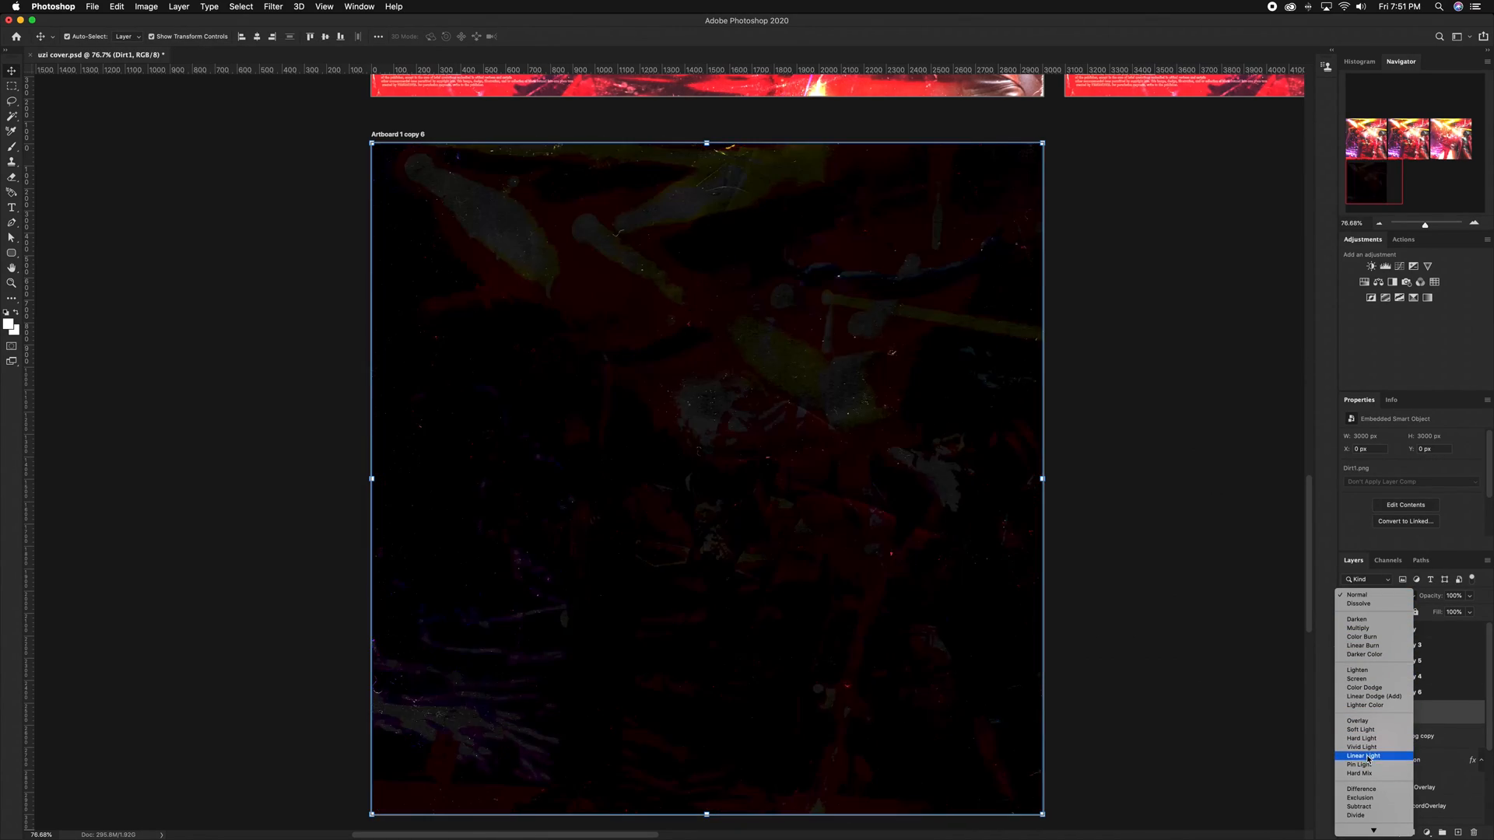
left_click(1372, 706)
left_click(1190, 581)
scroll(1408, 723, "down", 1)
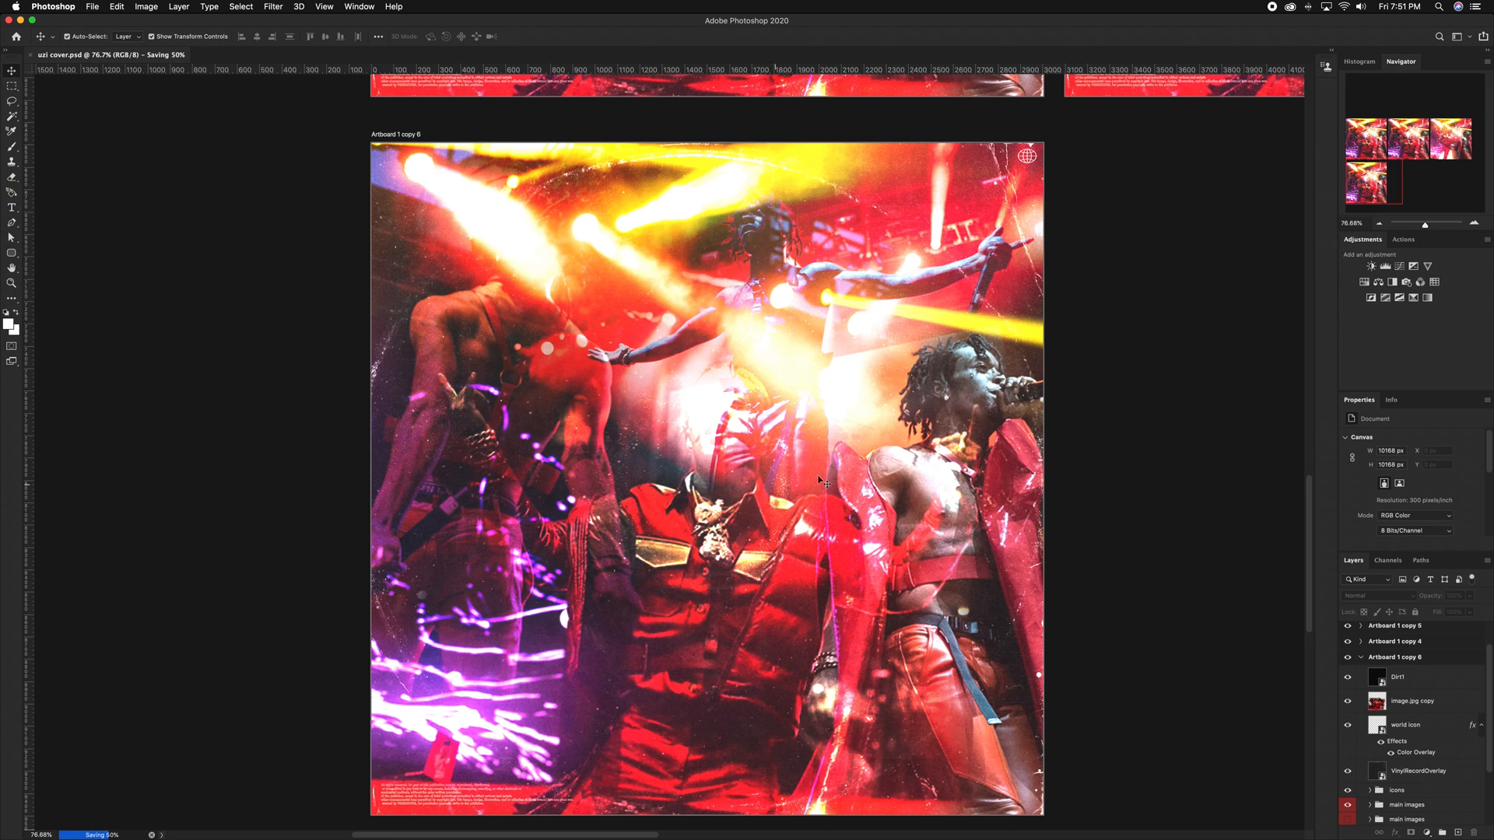
Try moving the image.jpg copy lower in Artboard 1 copy 6's layer stack, and undo that change
scroll(825, 480, "down", 1)
left_click(1380, 676)
scroll(1410, 661, "down", 2)
left_click_drag(1410, 772, 1413, 778)
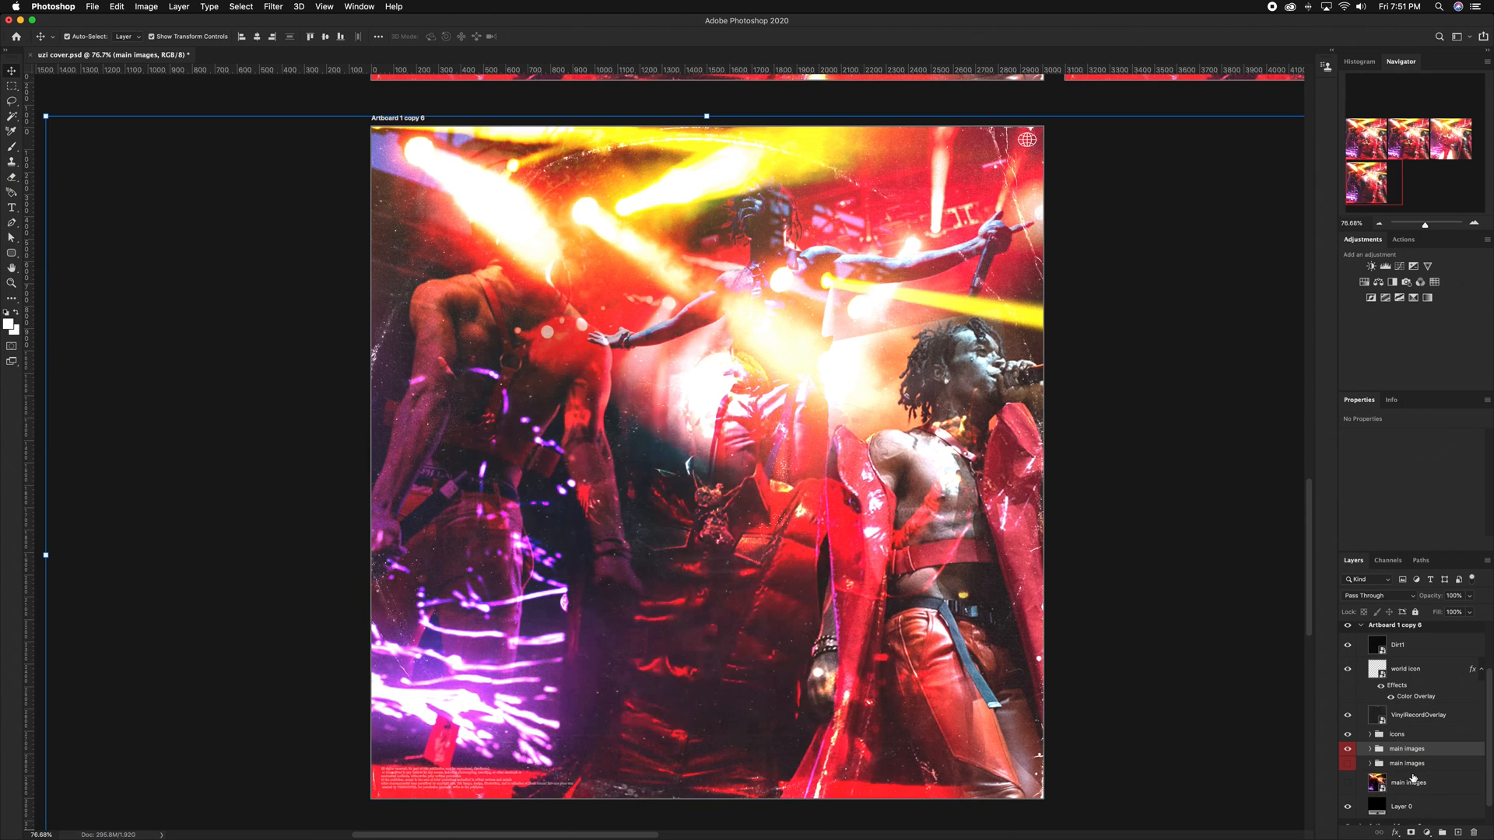
key("super+z")
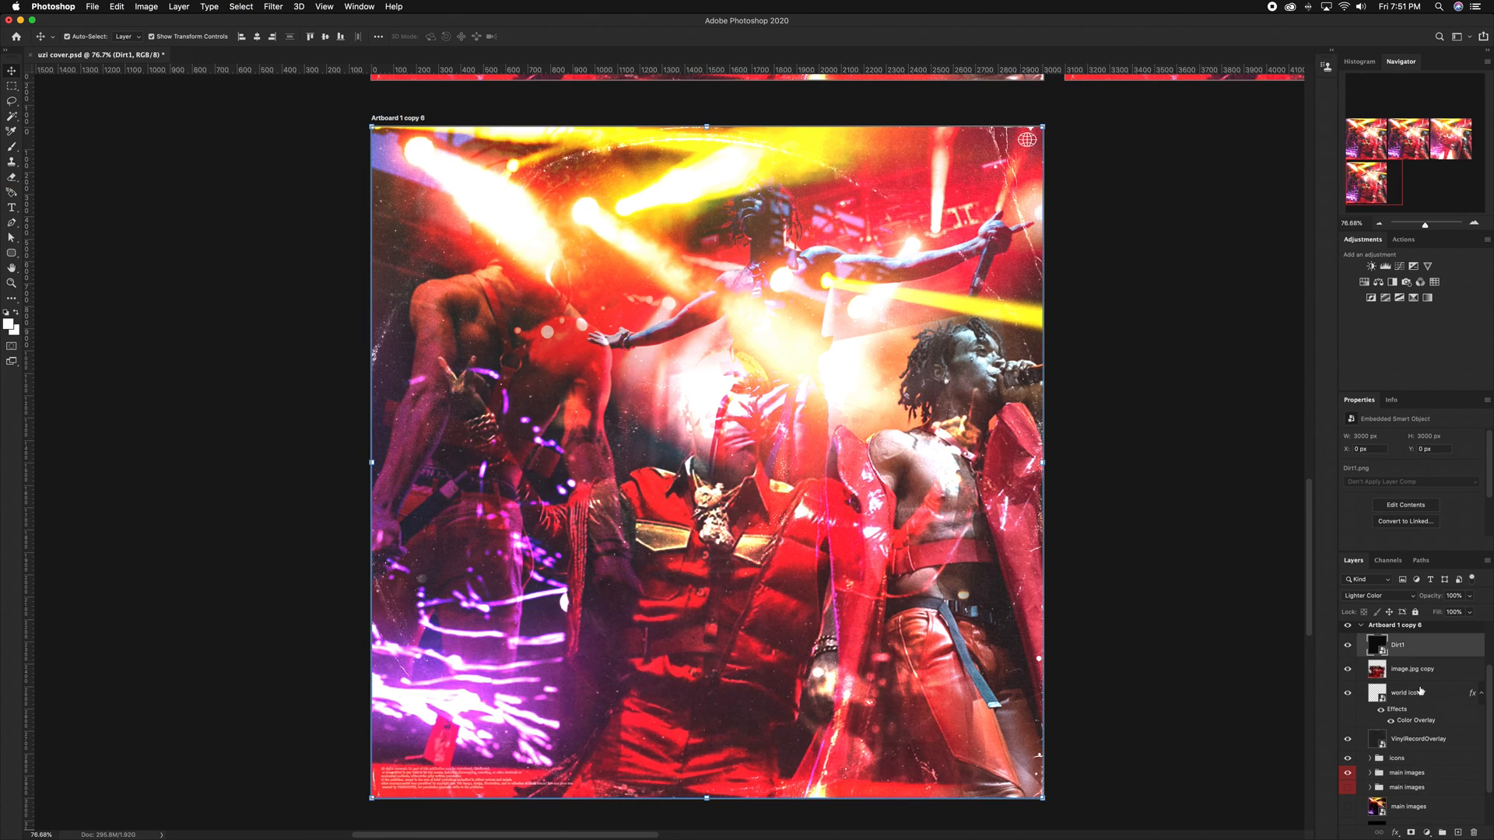
Move the world icon layer into the icons group and place the Dirt1 texture beneath the image.jpg copy
left_click_drag(1416, 692, 1410, 755)
left_click(1408, 694)
left_click(1409, 670)
left_click_drag(1410, 648, 1412, 651)
left_click(1404, 694)
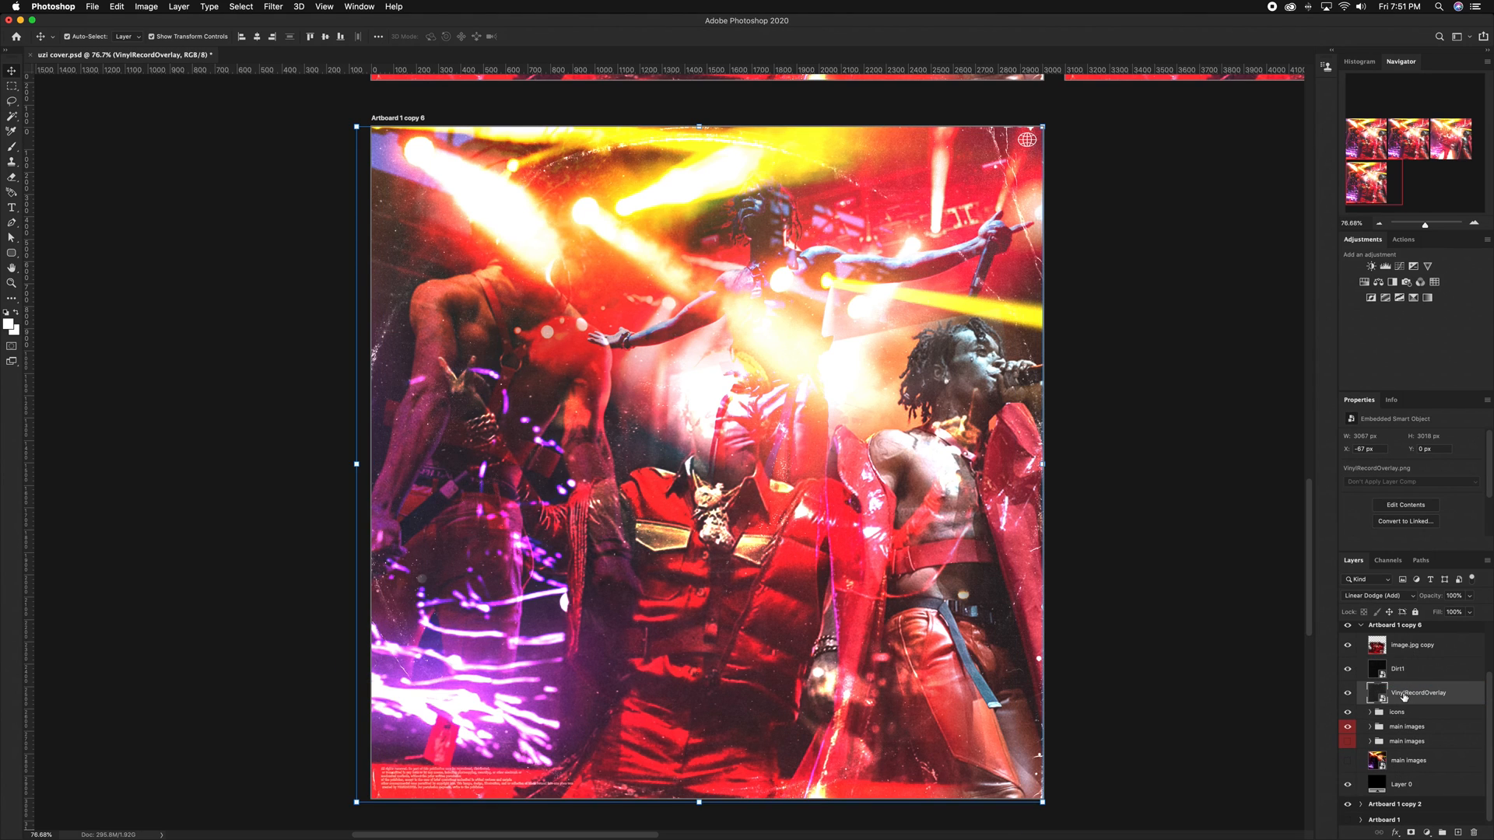
Group the Dirt1 and VinylRecordOverlay layers as textures and place the group beneath the icons group
key("super+g")
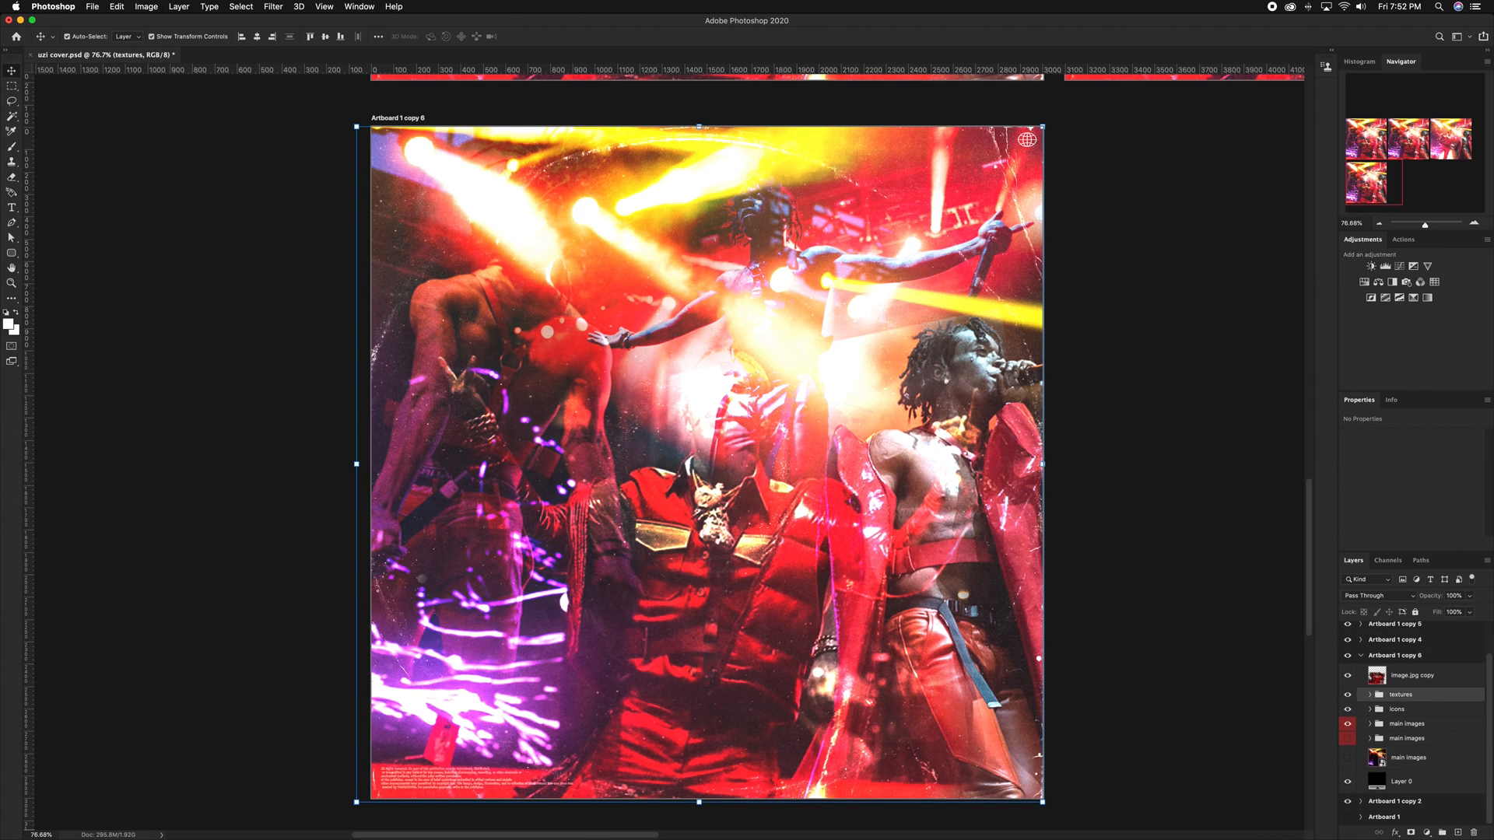
left_click_drag(1415, 712, 1431, 725)
key("super+z")
Try Brightness/Contrast, Levels and Hue/Saturation adjustment layers above the image.jpg copy, and delete each of them
left_click(1402, 699)
left_click(1370, 266)
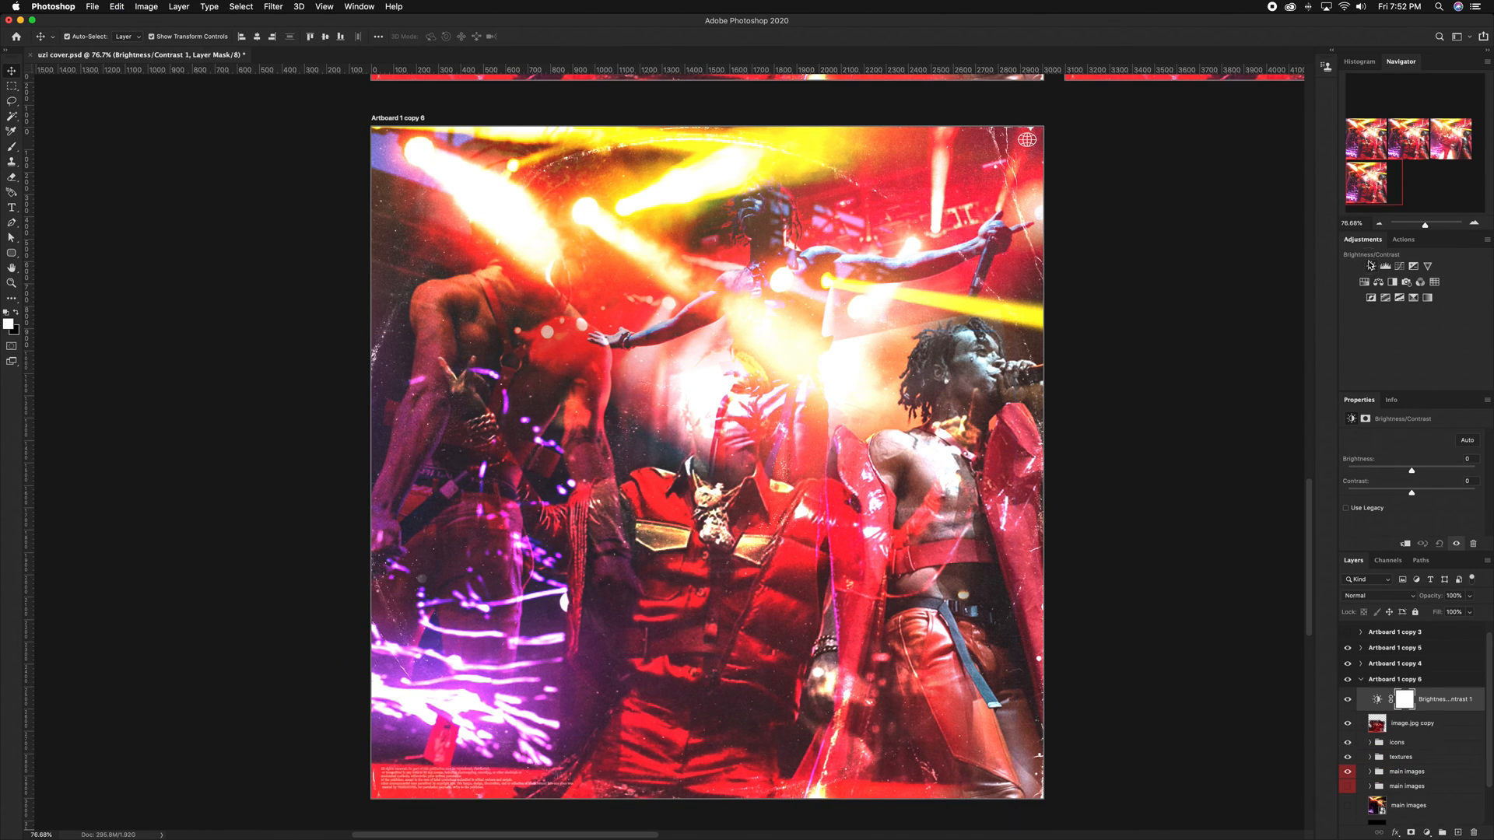
left_click_drag(1390, 472, 1386, 527)
left_click(1384, 266)
key("Delete")
key("Delete")
left_click(1369, 286)
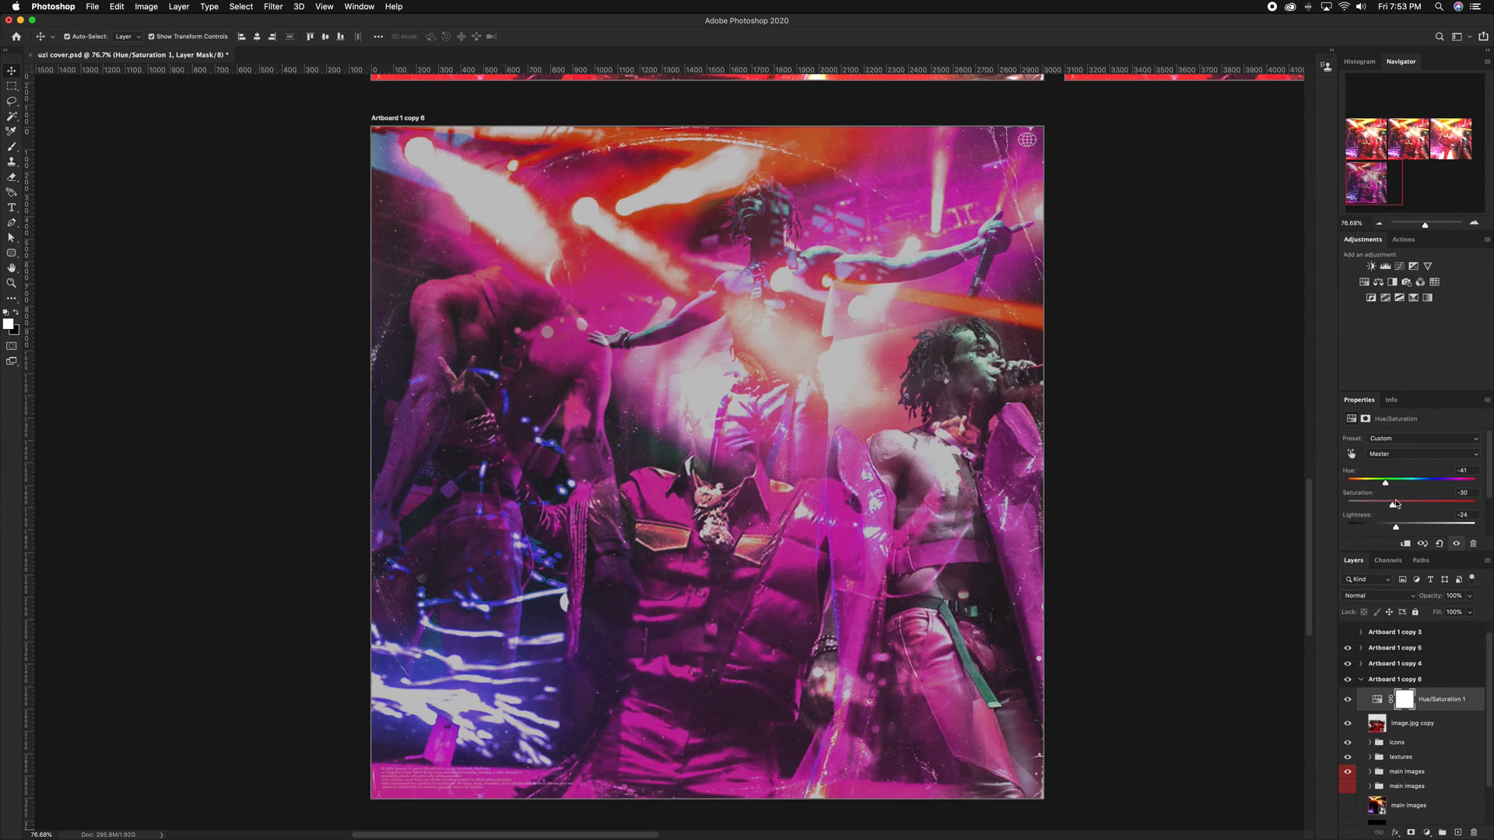
key("Delete")
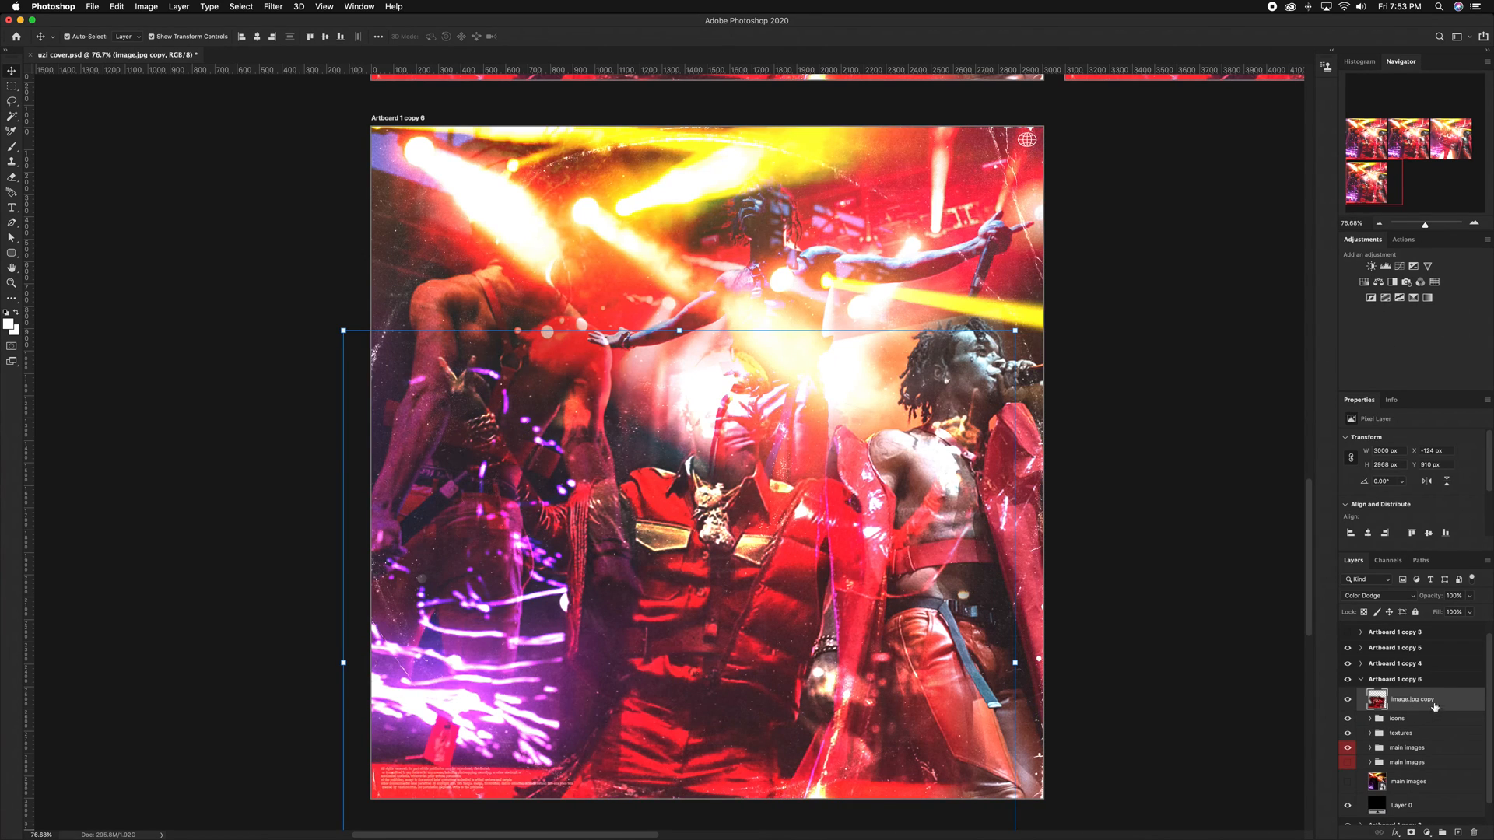
Convert the whole Artboard 1 copy 6 into a smart object for smart filters
left_click(1404, 782, "shift")
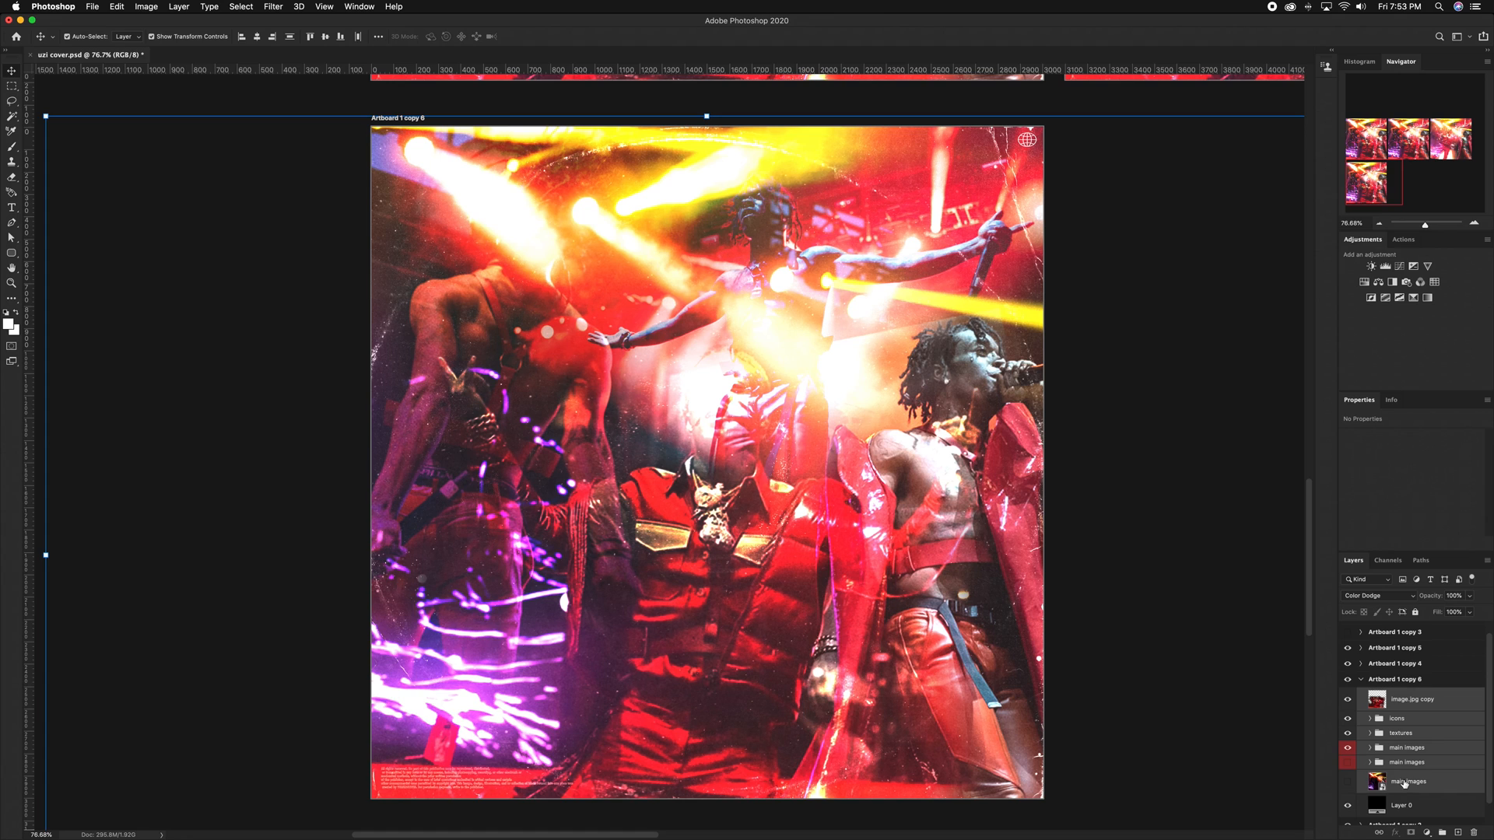
left_click(1407, 732)
left_click_drag(1412, 690, 1408, 687)
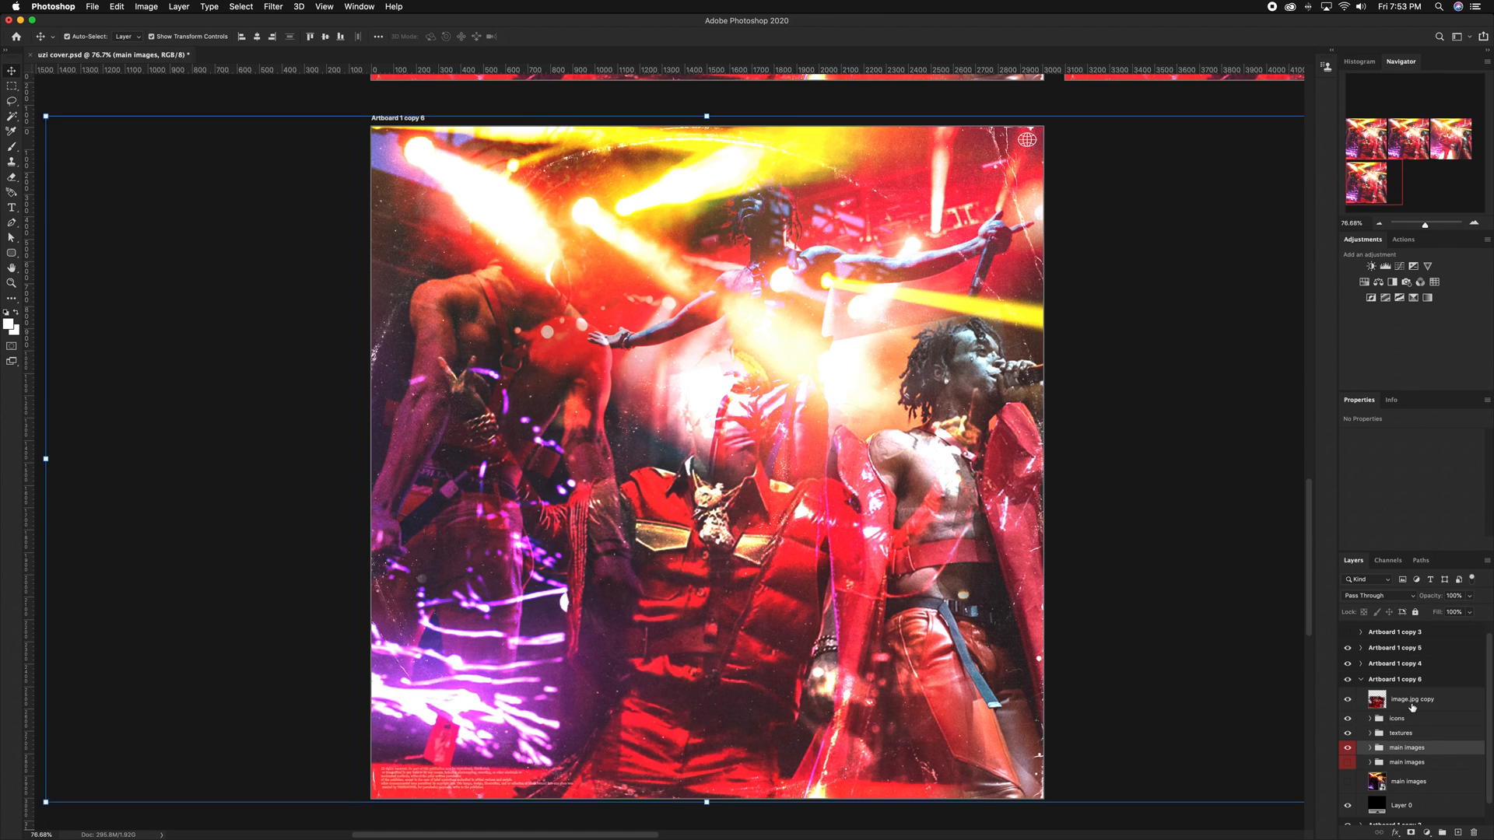
left_click(1386, 680)
left_click(273, 6)
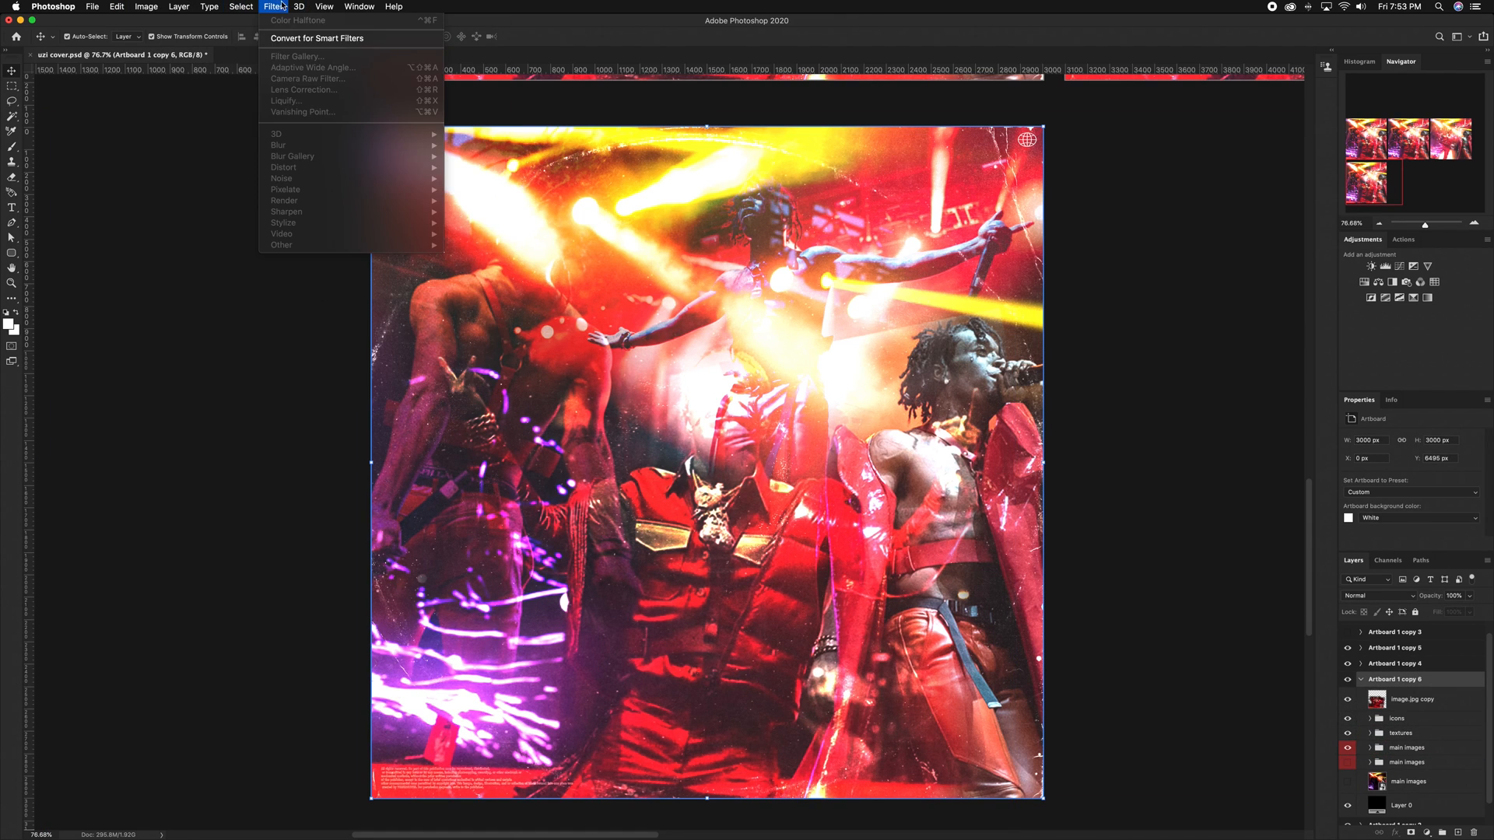
left_click(280, 40)
key("Return")
Add monochromatic noise with Gaussian distribution to the Artboard 1 copy 6 smart object
left_click(273, 6)
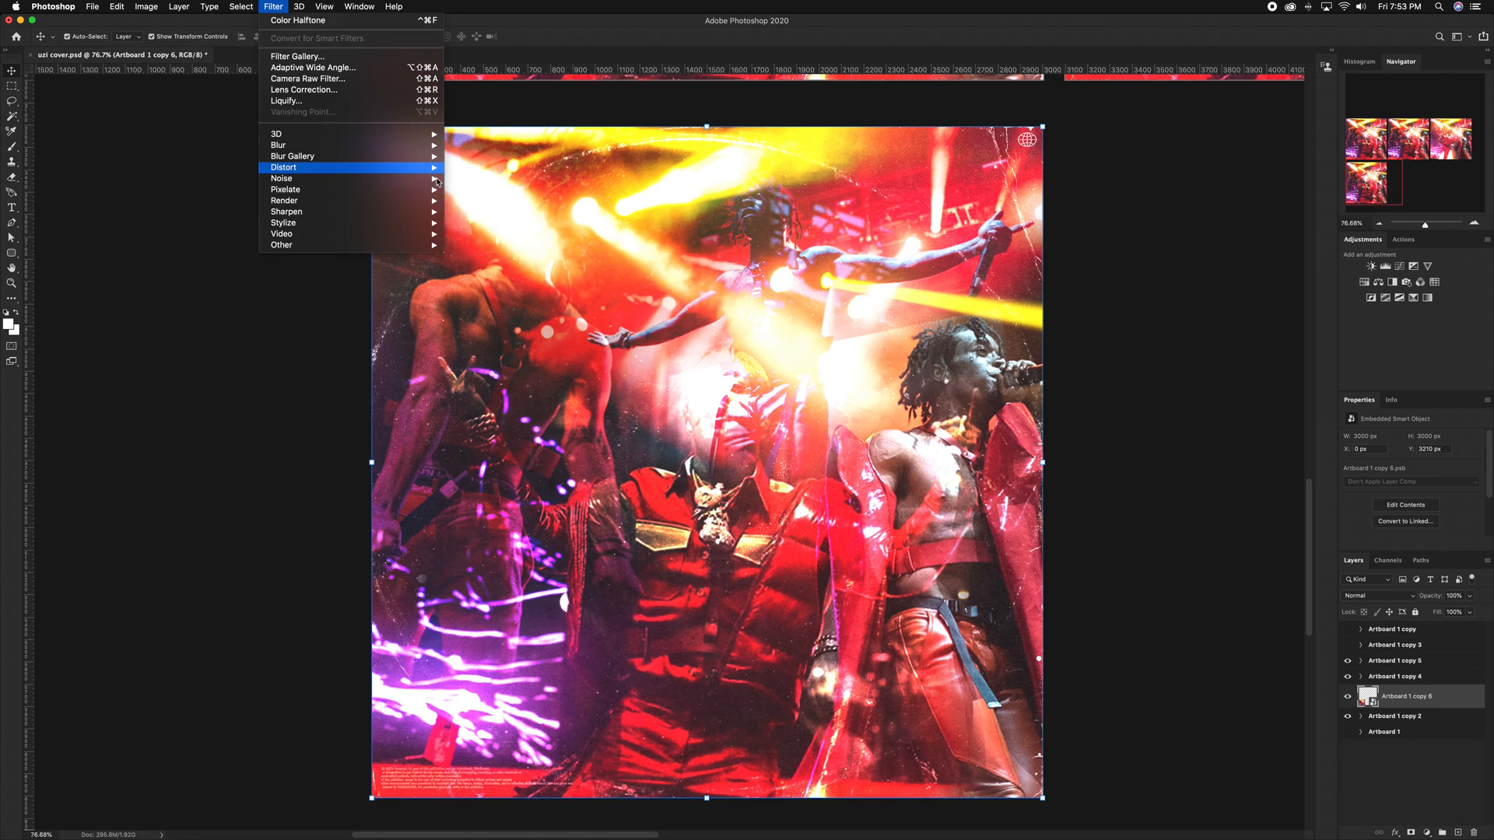
left_click(467, 164)
left_click_drag(724, 207, 1117, 238)
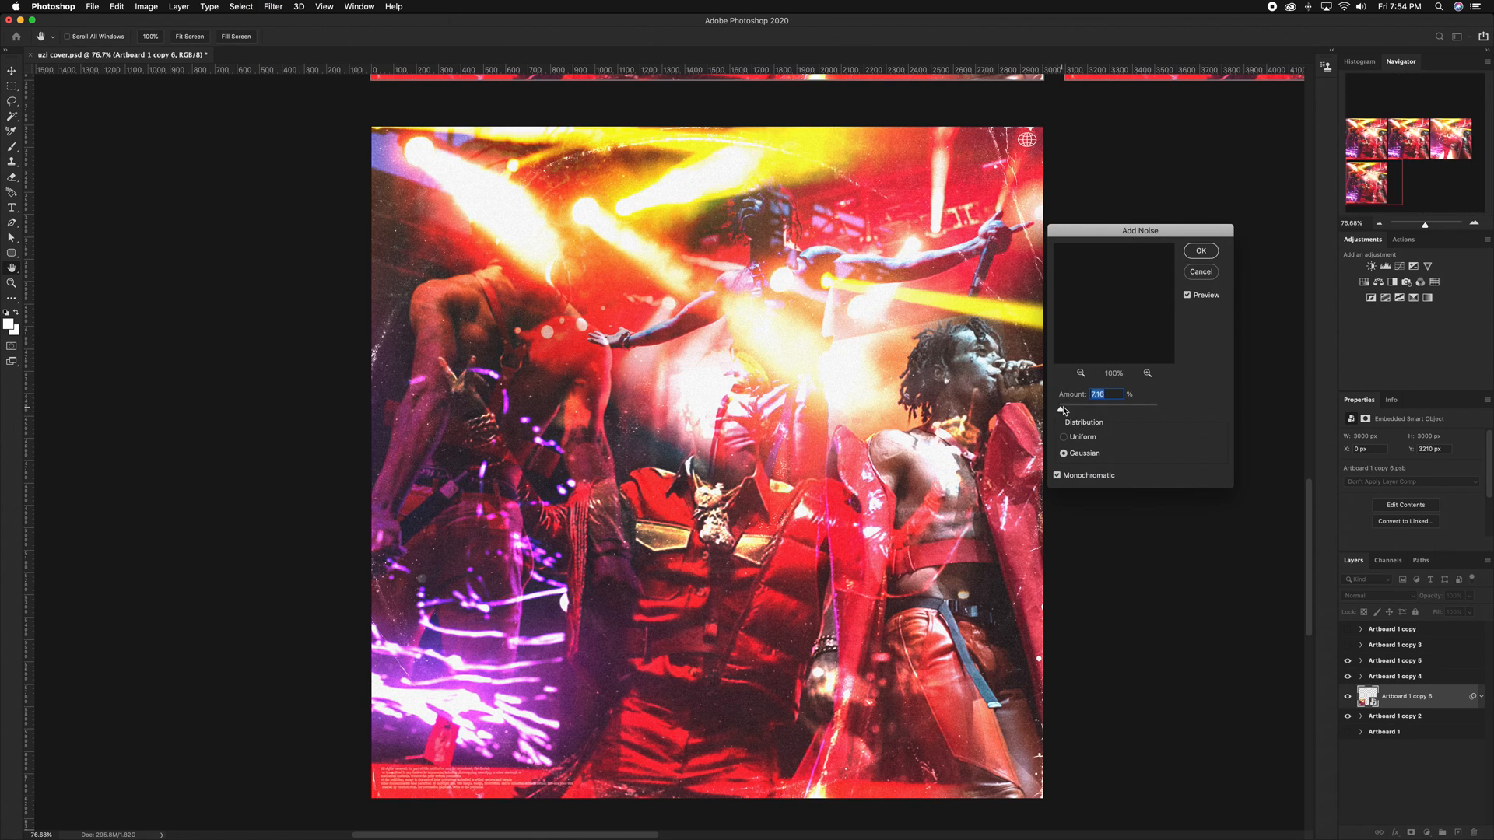
left_click_drag(1064, 409, 1060, 410)
left_click(1199, 251)
Apply a Gaussian Blur with a radius of 1.1 pixels to the Artboard 1 copy 6 smart object
left_click(273, 6)
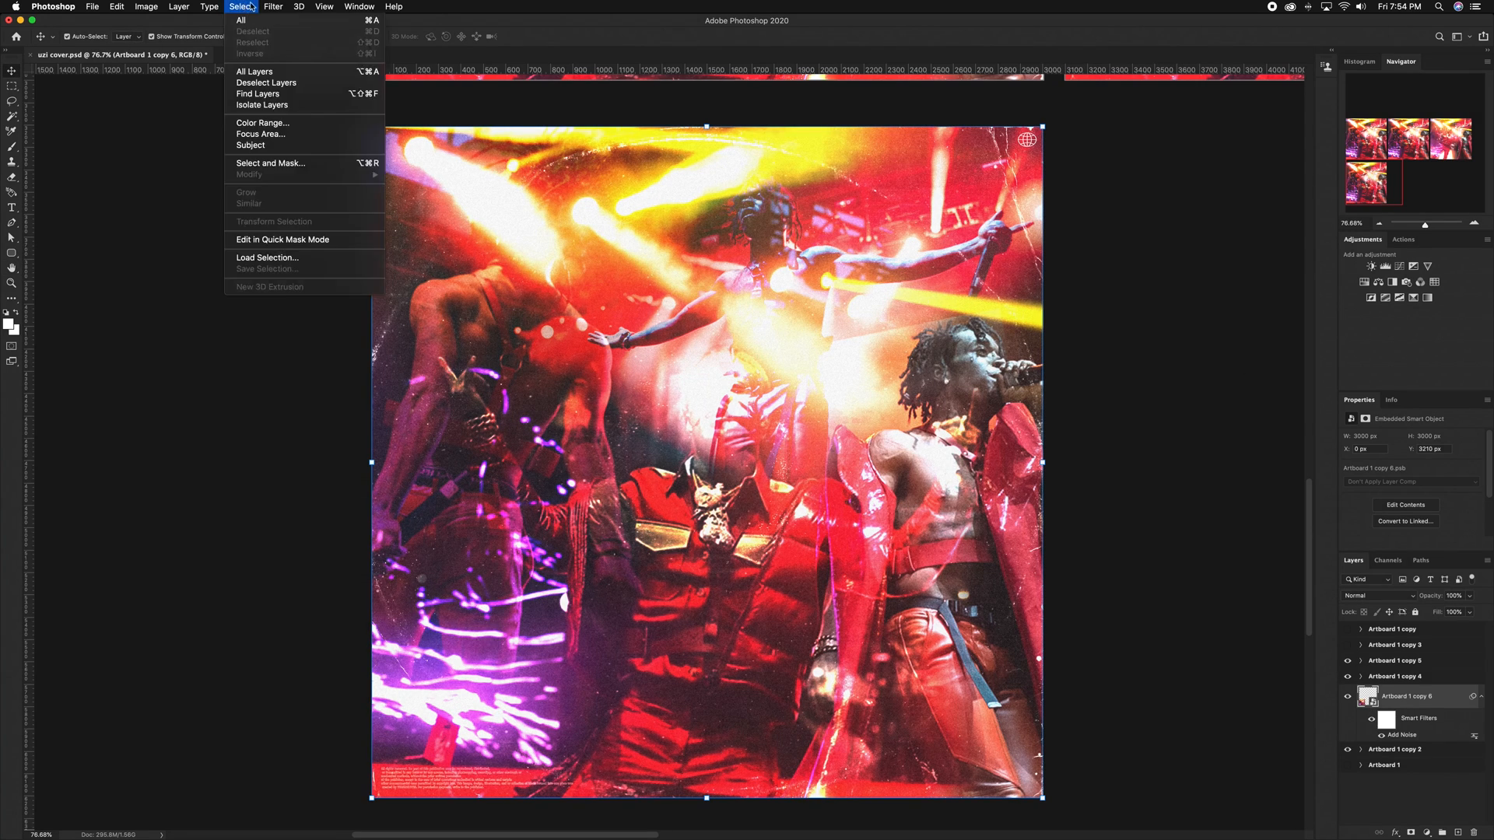
mouse_move(284, 167)
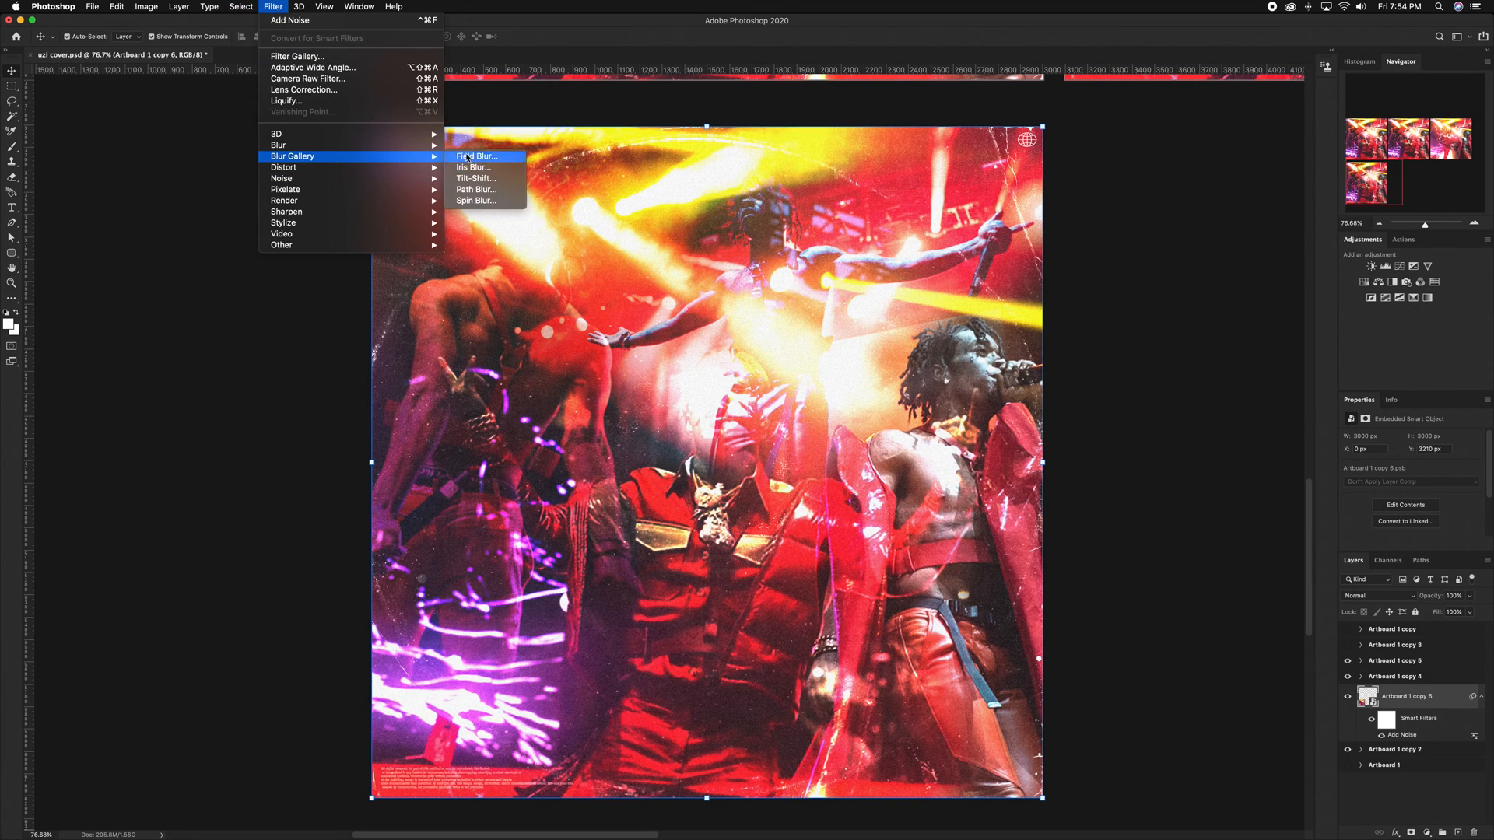
left_click(474, 189)
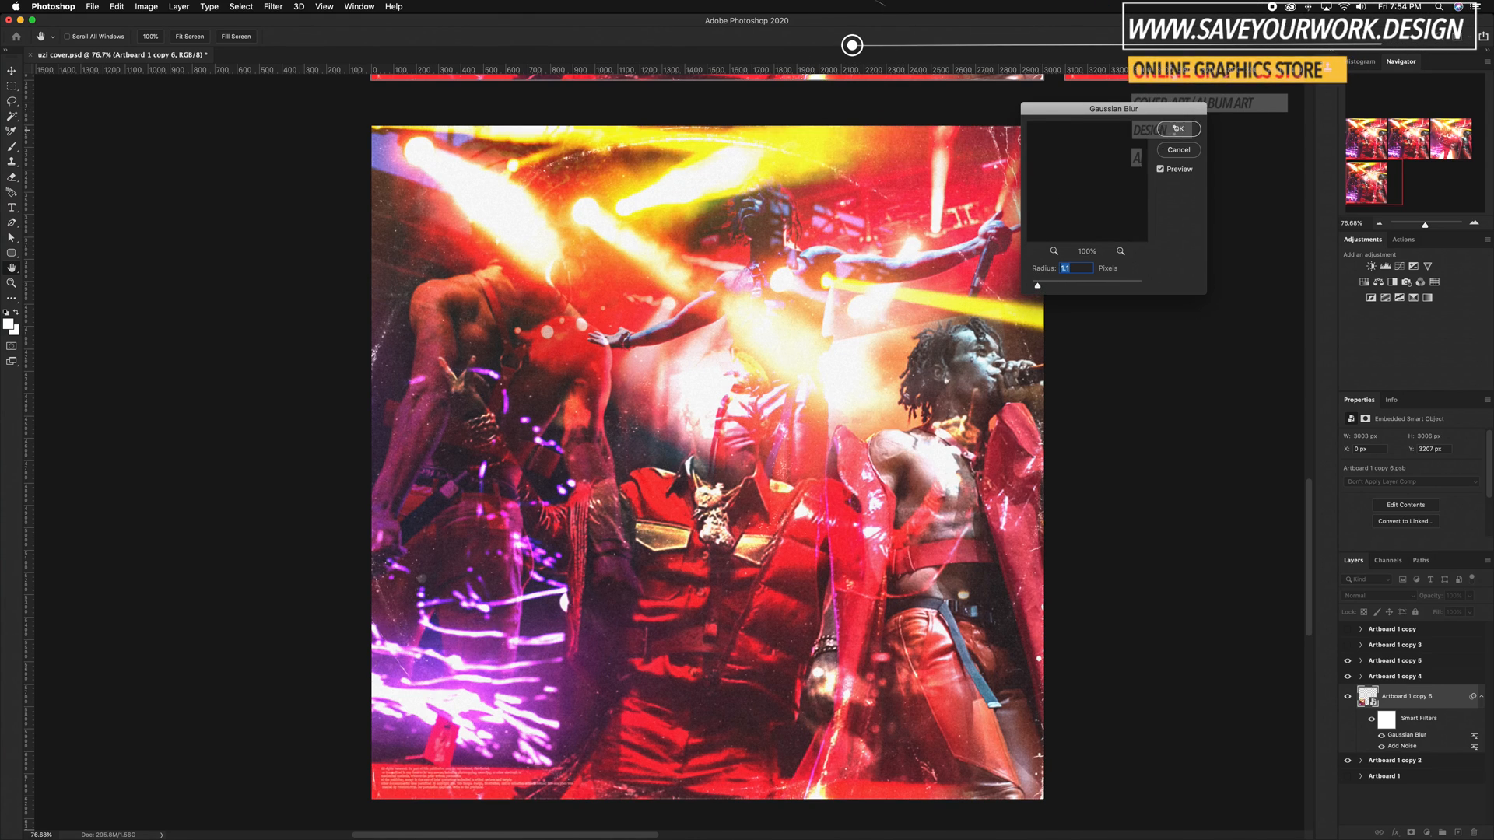
key("Return")
Add a white LIL UZI VERT title in Cloister Black Light near the artwork's upper edge, scaled to 511%
key("t")
left_click(578, 201)
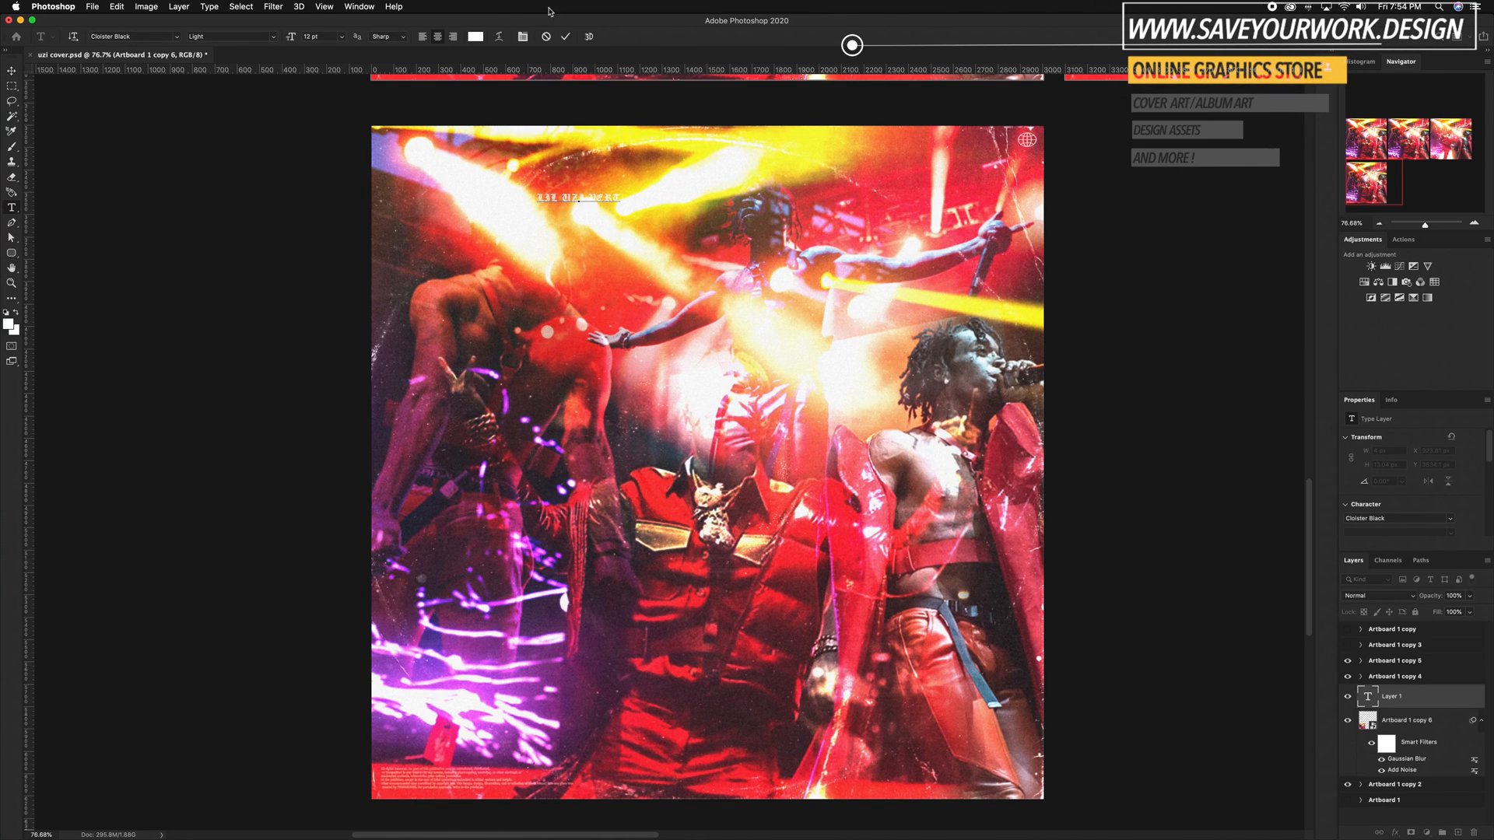
left_click_drag(777, 225, 694, 206)
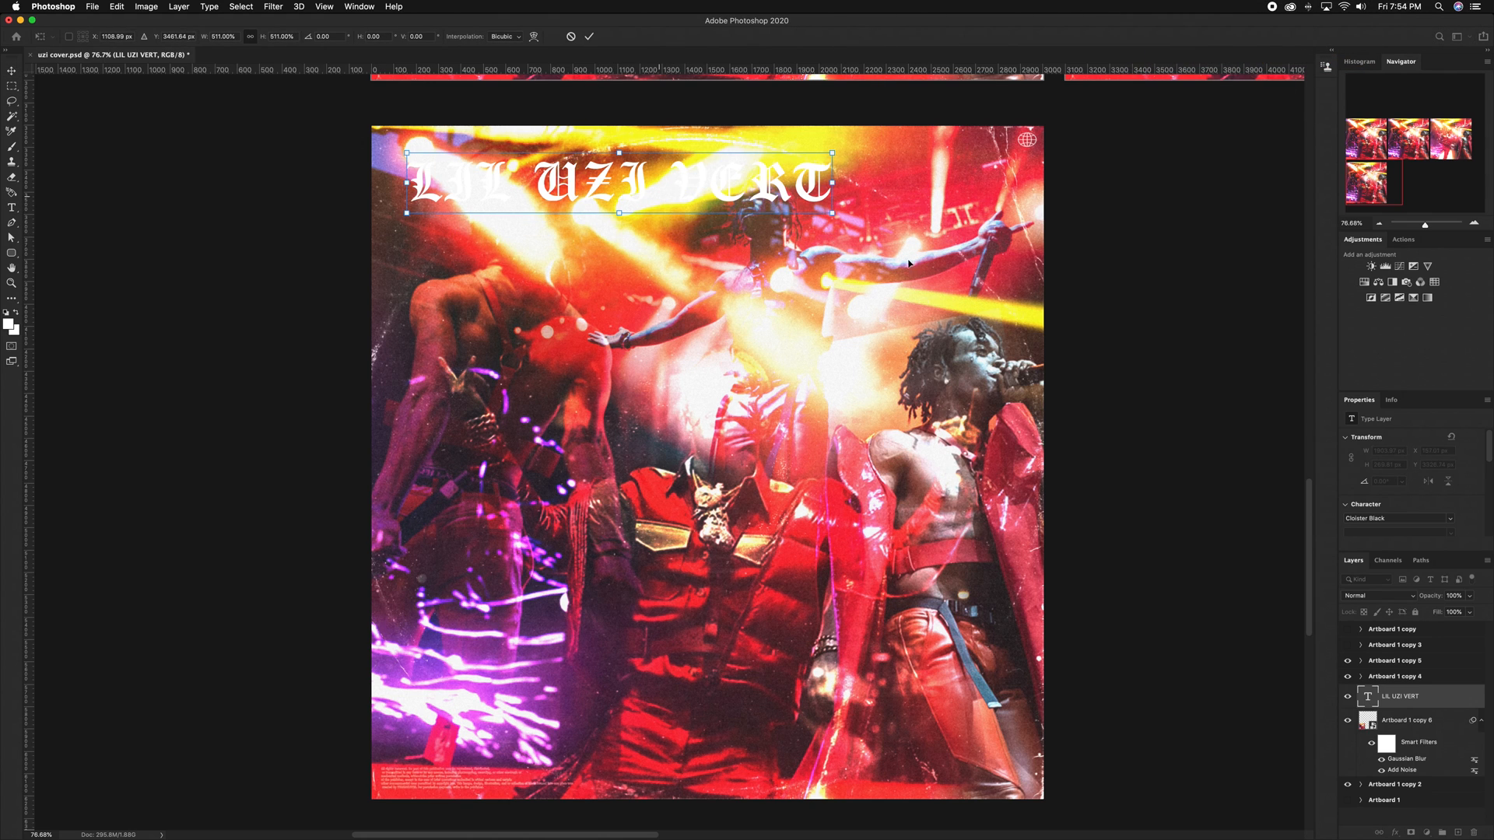
Give the LIL UZI VERT title 0% fill, a white outside stroke and a drop shadow
double_click(1439, 697)
left_click(1064, 522)
left_click(1227, 550)
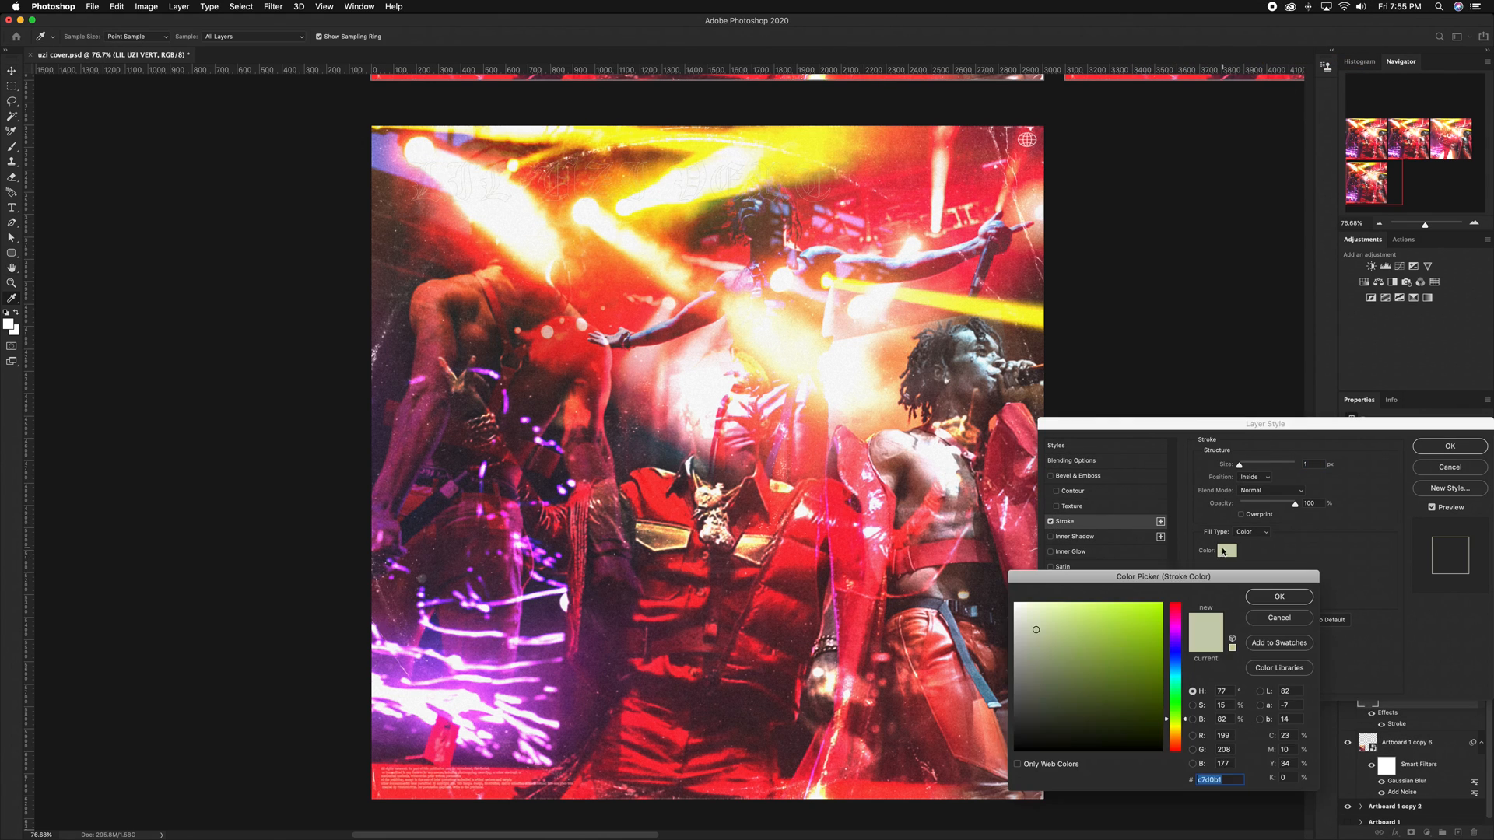
left_click(1279, 596)
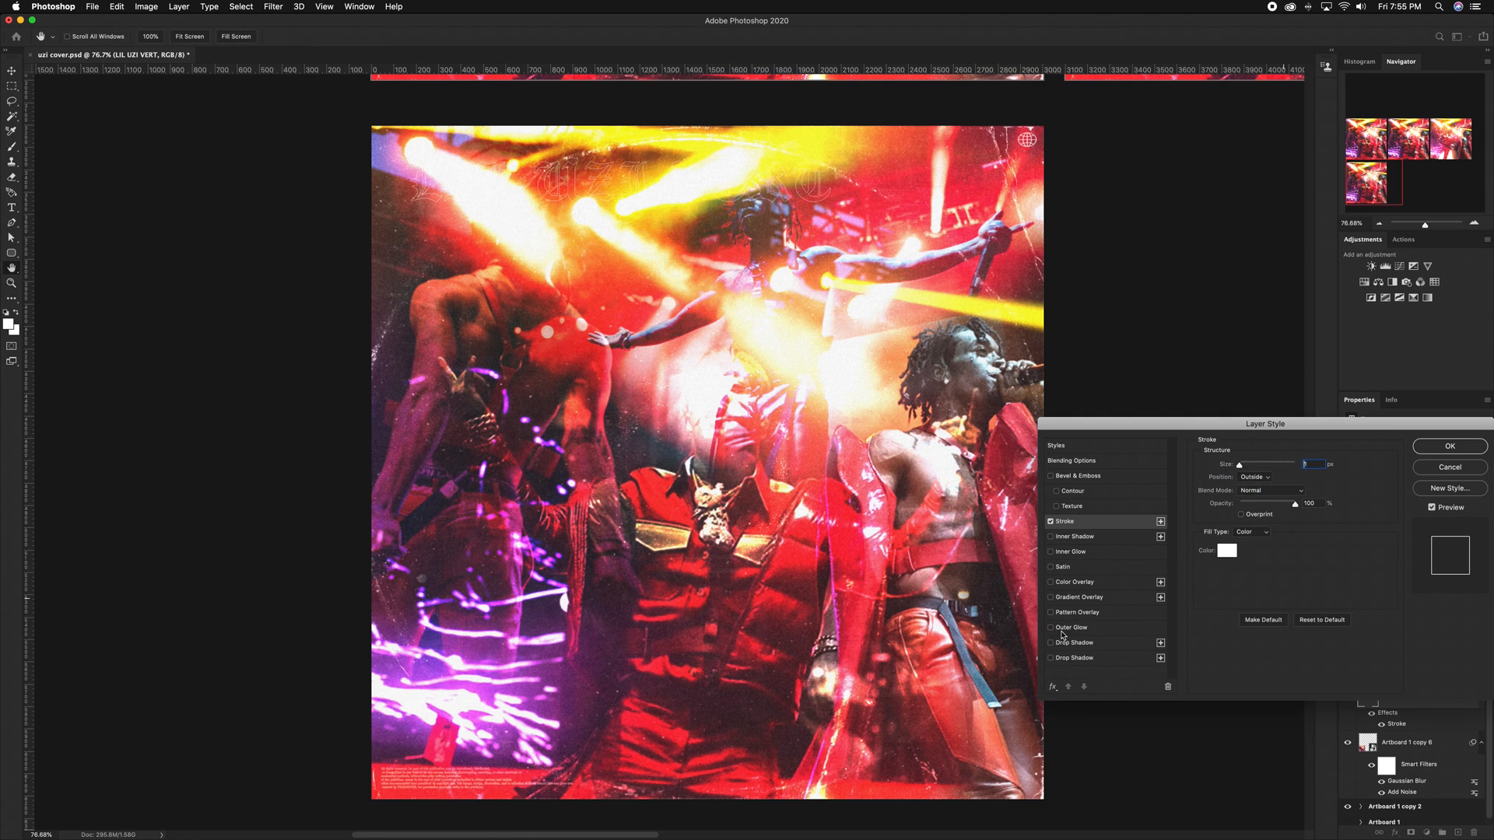
key("Return")
Enlarge the title to about 2684 px wide, and undo the duplicate placed beneath it
left_click_drag(999, 280, 1002, 281)
left_click_drag(844, 198, 902, 333)
key("Return")
key("super+z")
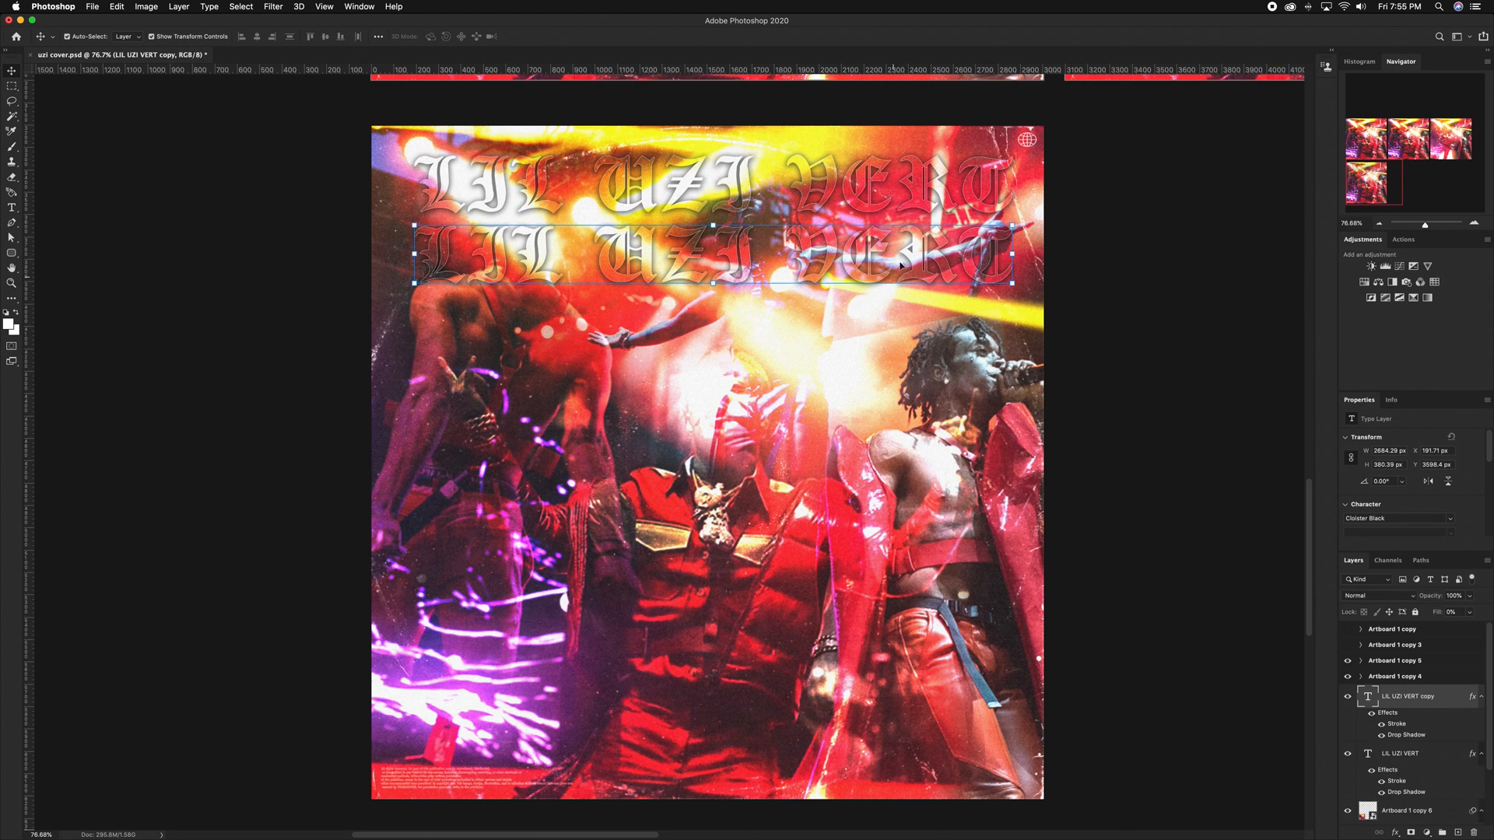
key("super+z")
Warp the title horizontally with the Shell Lower style at a bend below 50%, and adjust its position near the artwork's upper edge
left_click(1121, 448)
key("Down")
key("Down")
key("Down")
key("Down")
key("Down")
key("Down")
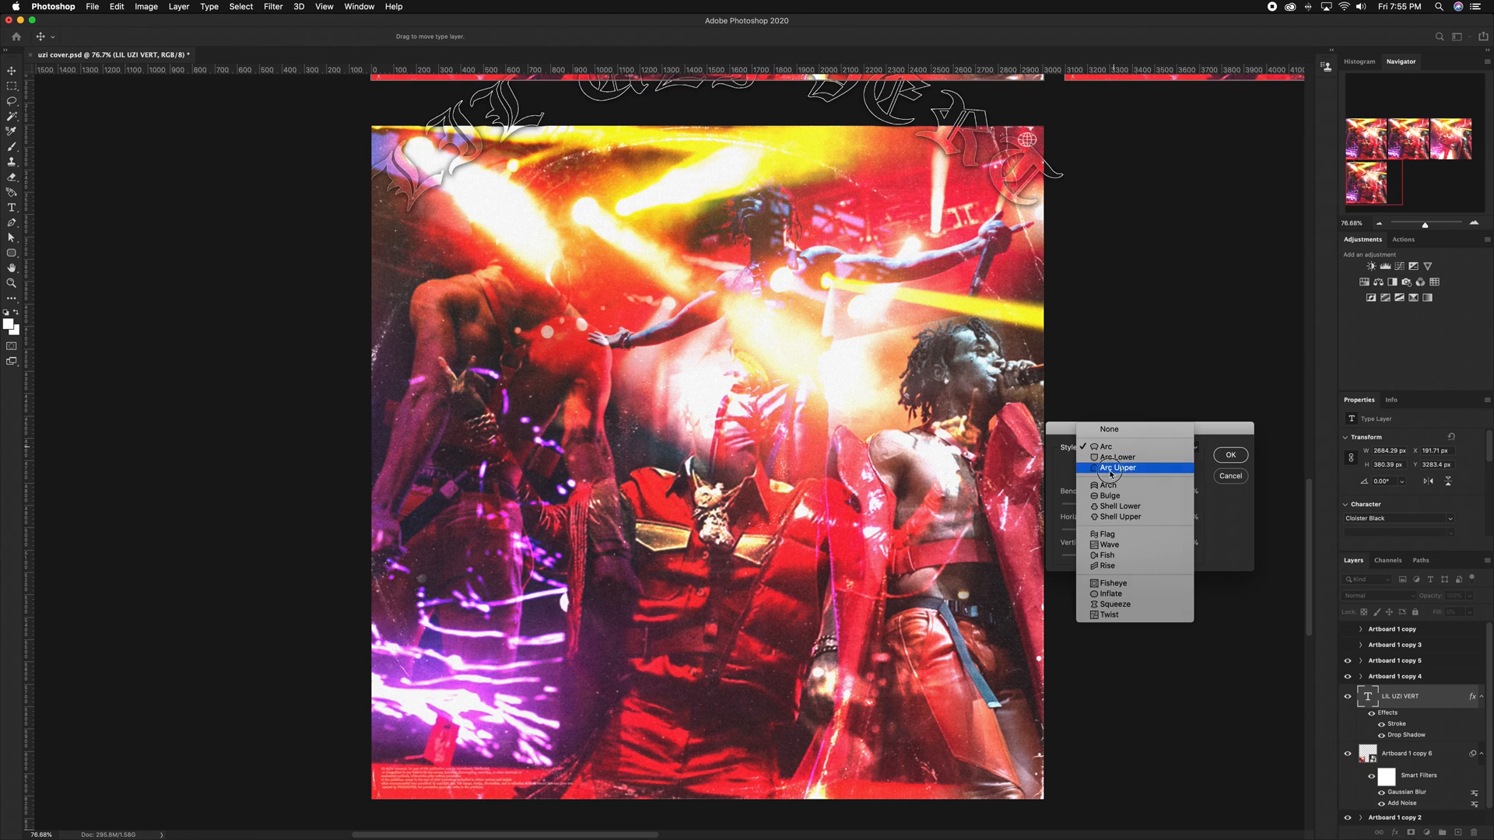
left_click(1111, 450)
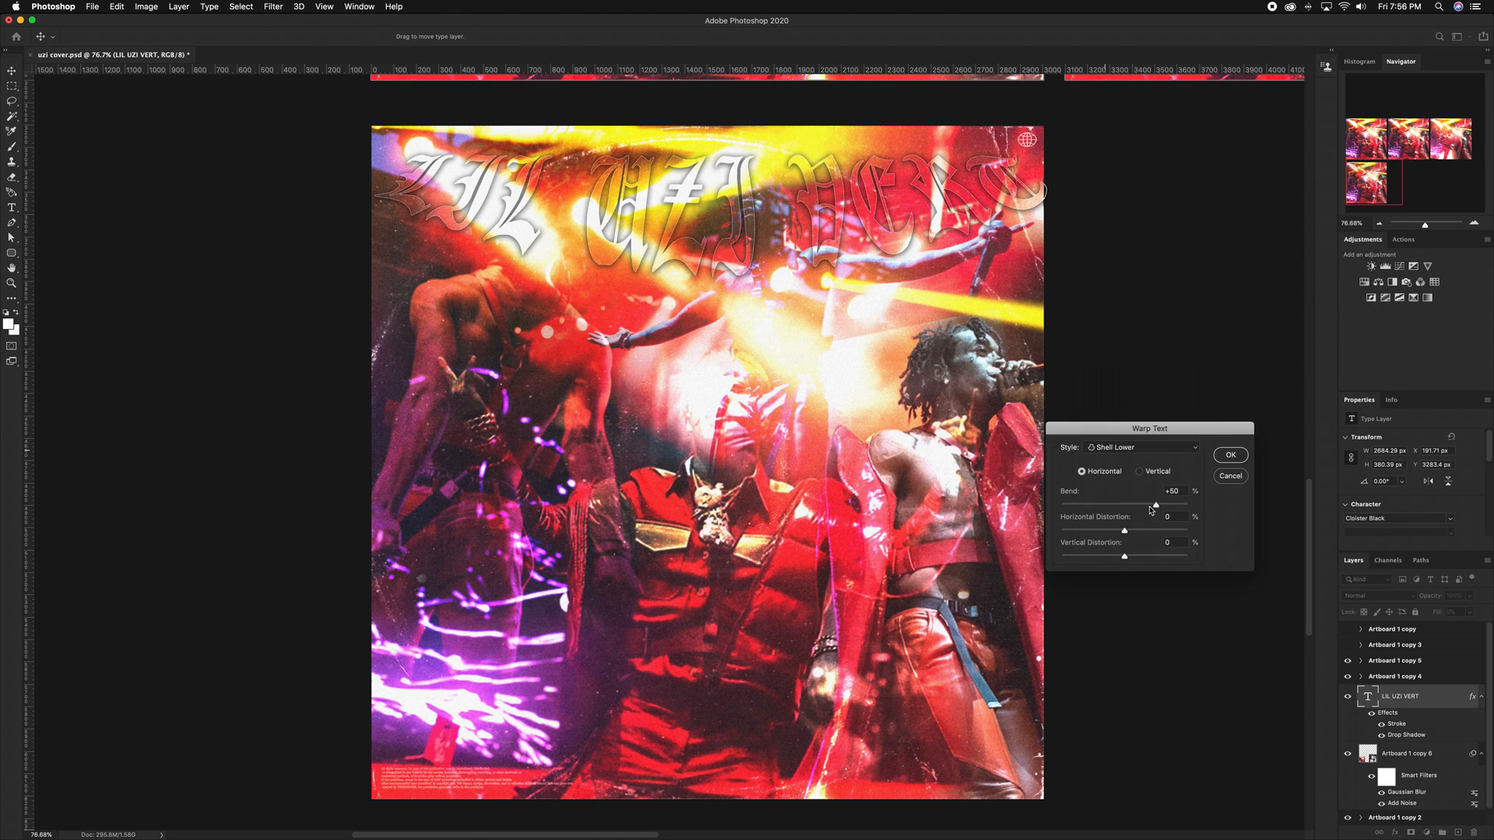
left_click_drag(1158, 507, 1141, 508)
left_click(1230, 454)
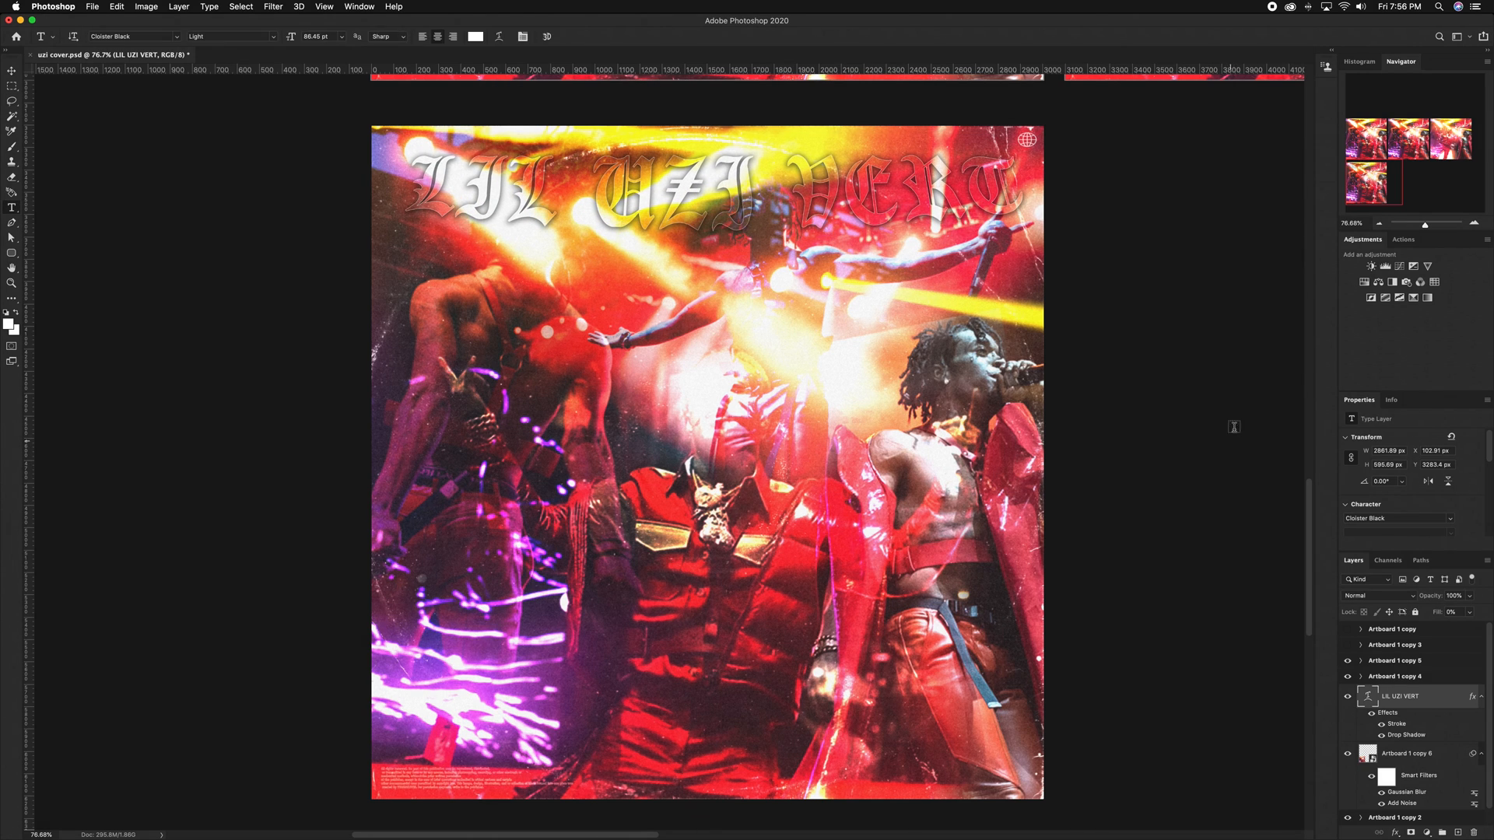
left_click_drag(760, 201, 743, 230)
left_click(1083, 387)
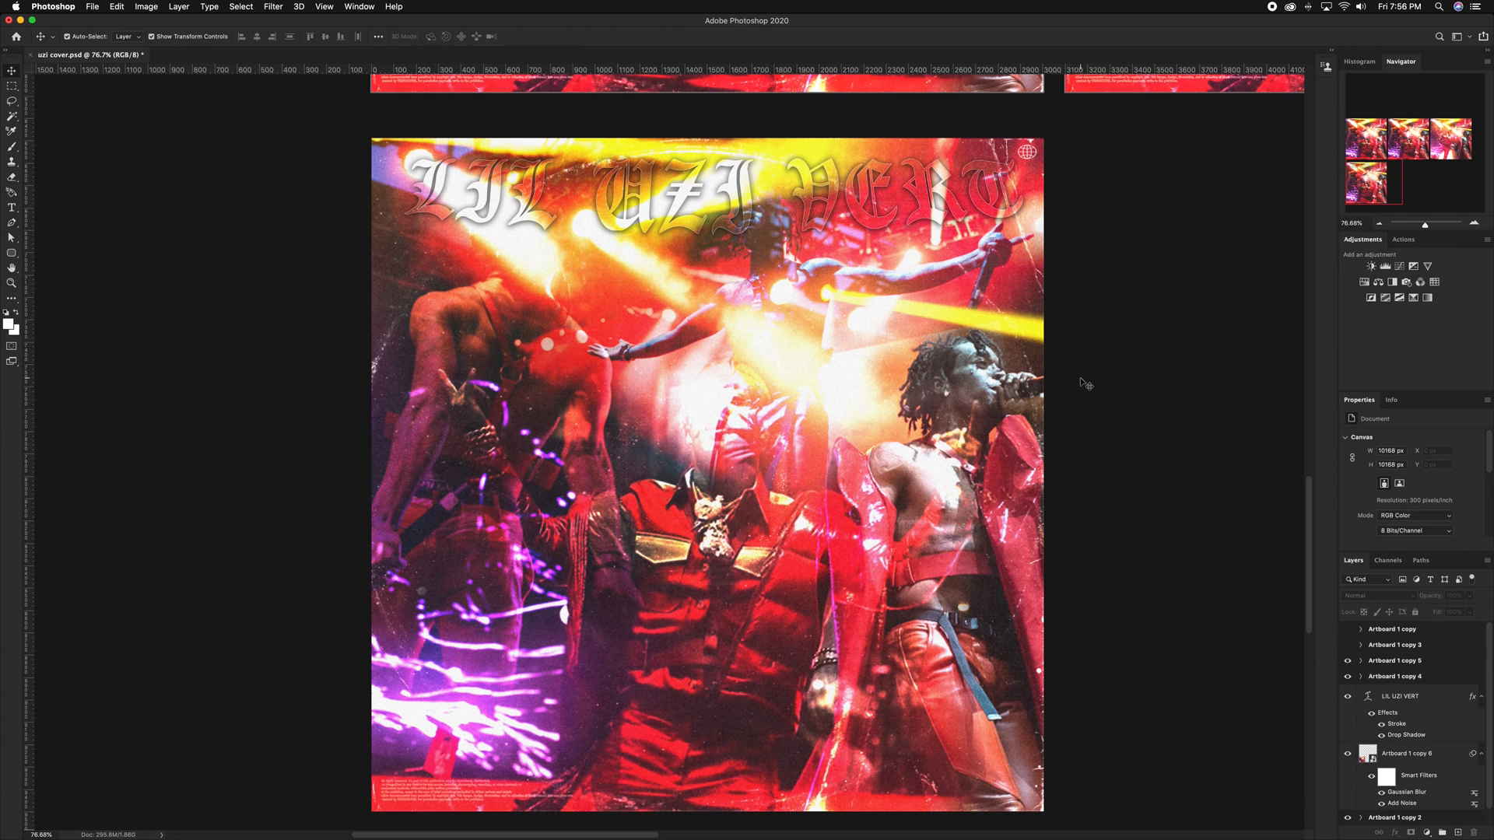
Switch to Finder and bring up the DIRT & DUST texture folder over the artwork
scroll(1083, 389, "left", 2)
scroll(1084, 389, "down", 1)
key("super+Tab")
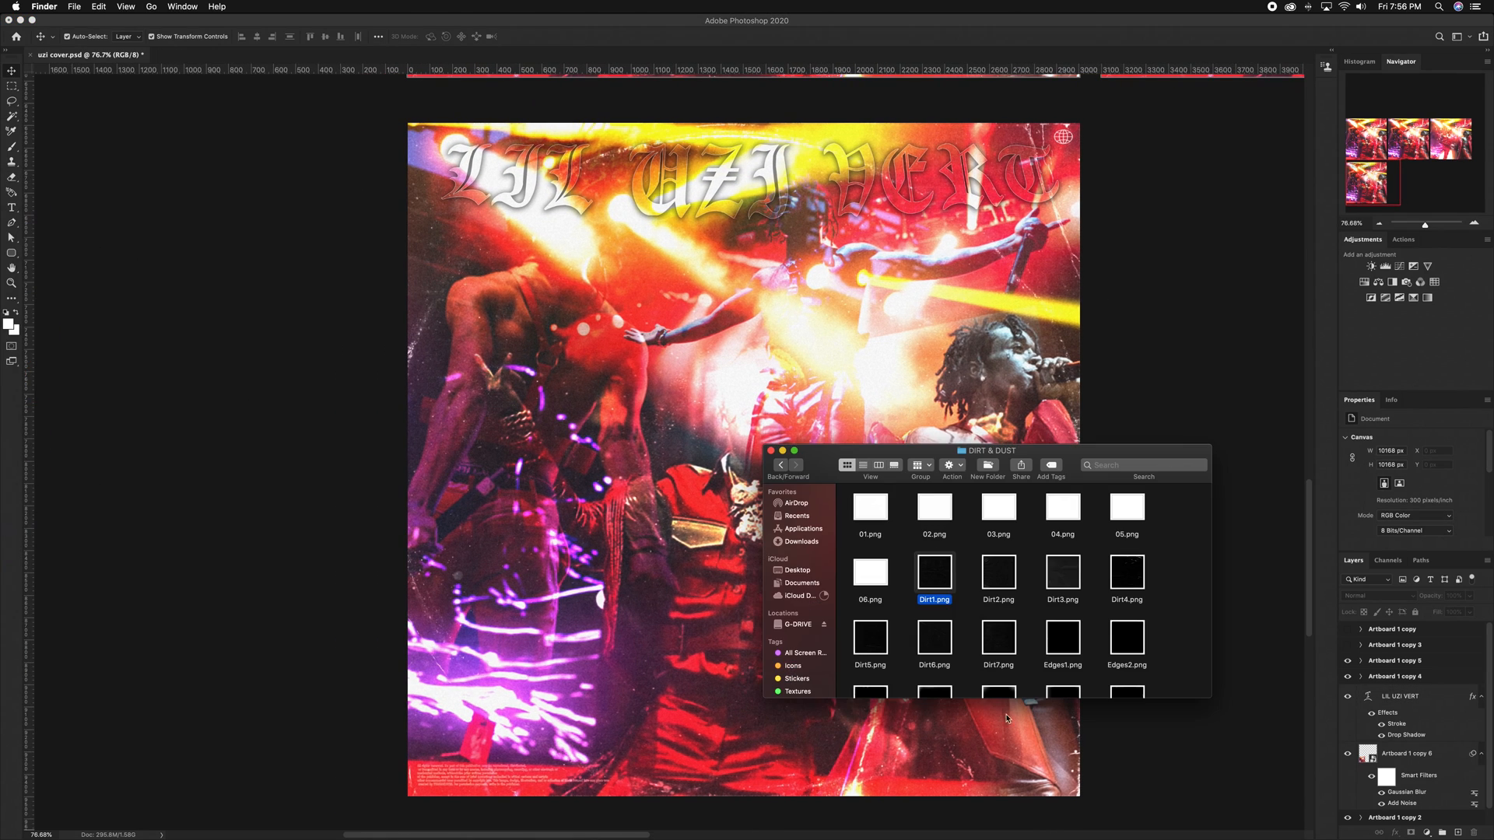